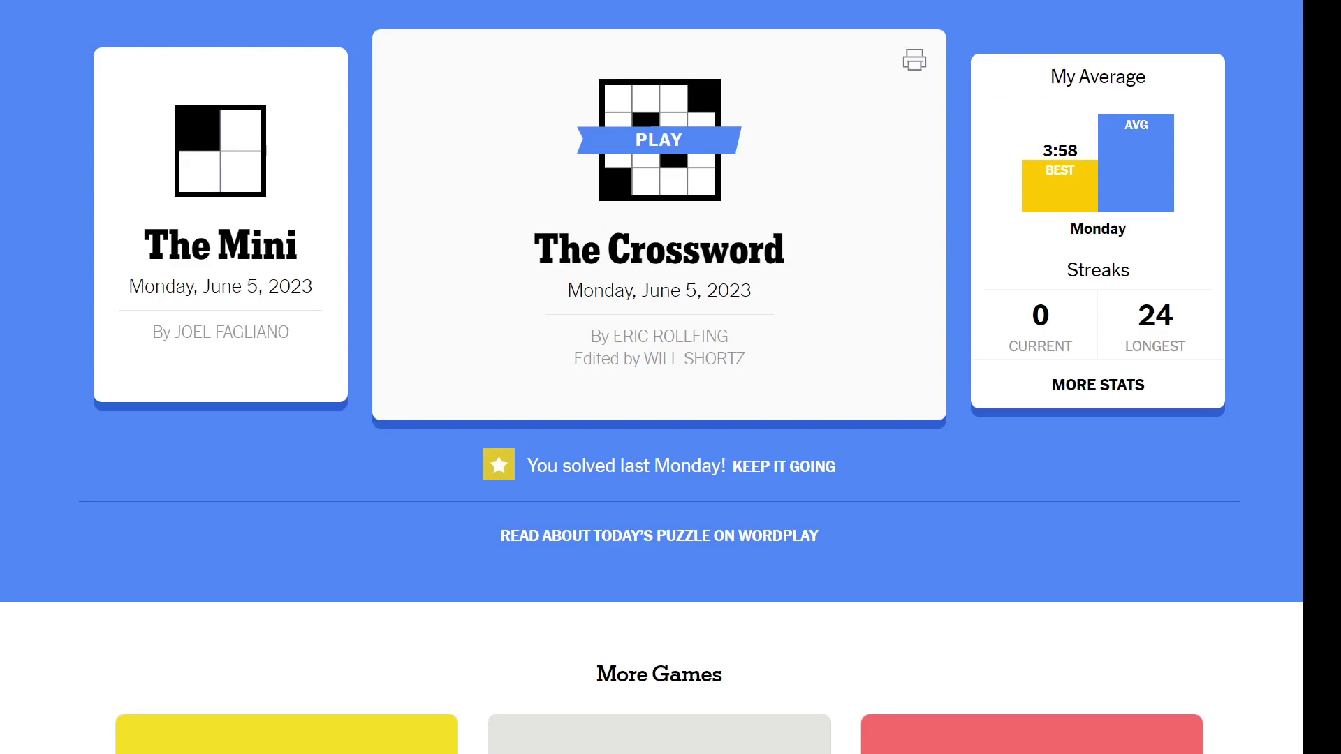
Open The Crossword for Monday, June 5, 2023 and start solving with the timer running
click(686, 192)
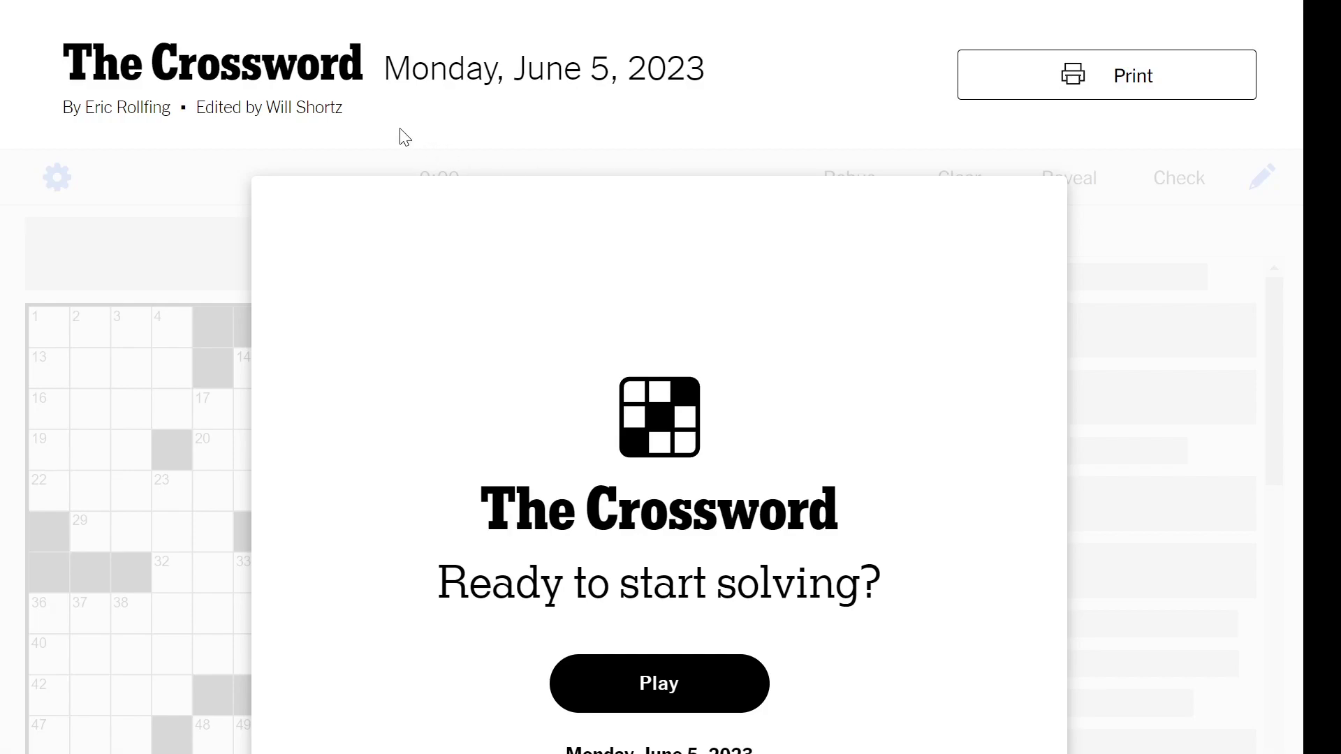
scroll(405, 137, down, 2)
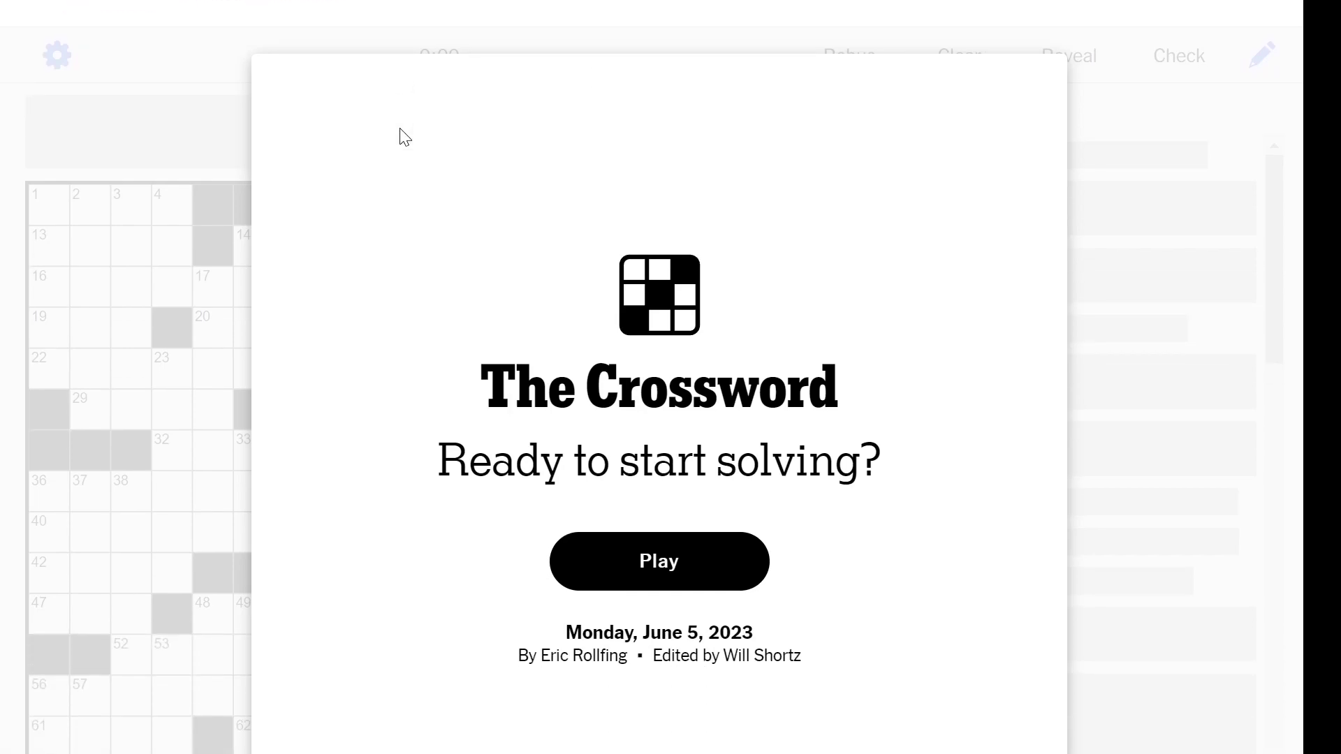
scroll(398, 135, down, 2)
scroll(398, 287, up, 1)
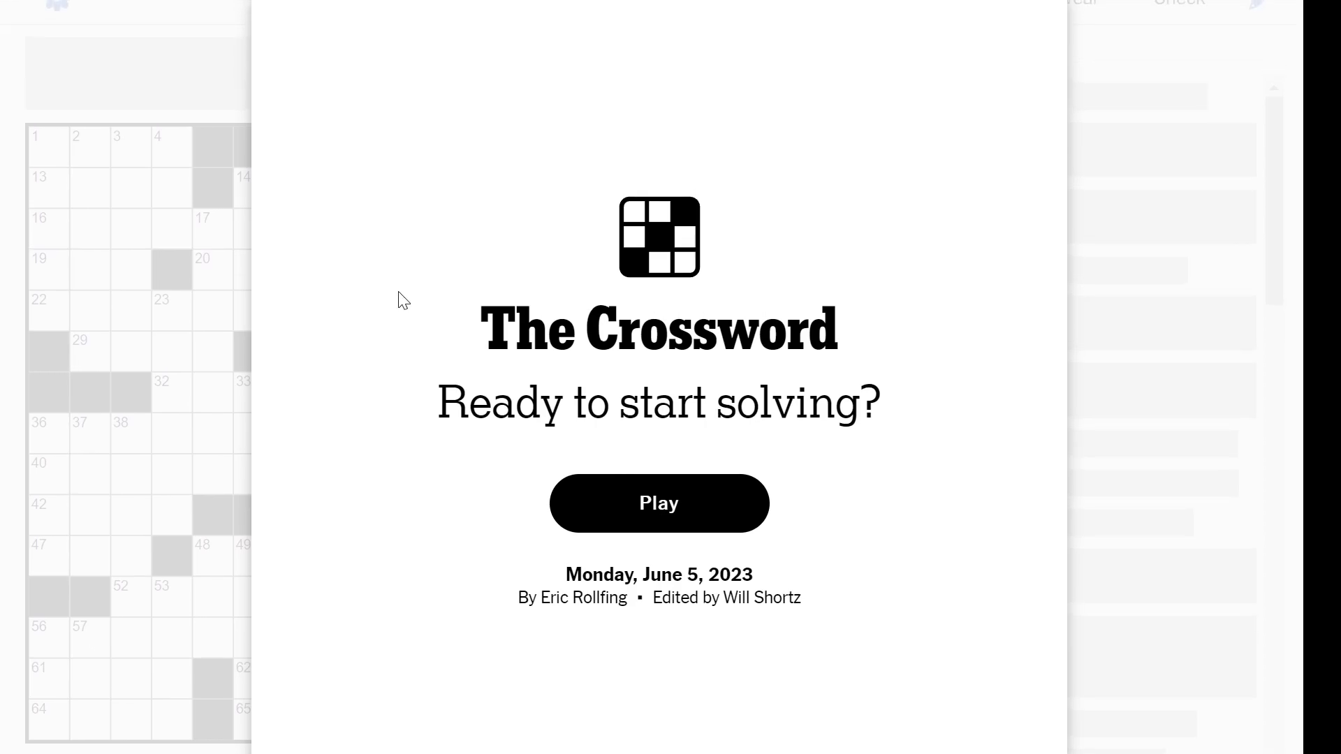
click(739, 515)
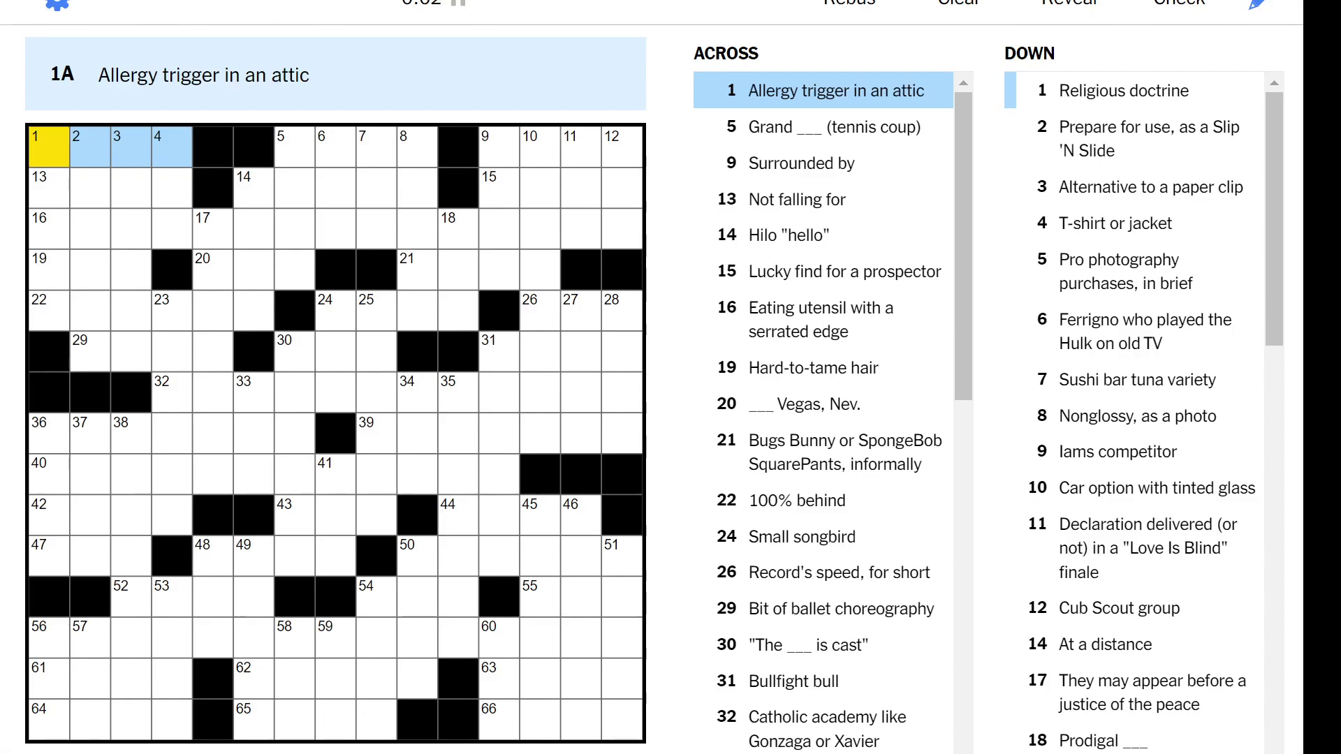
text(DUST)
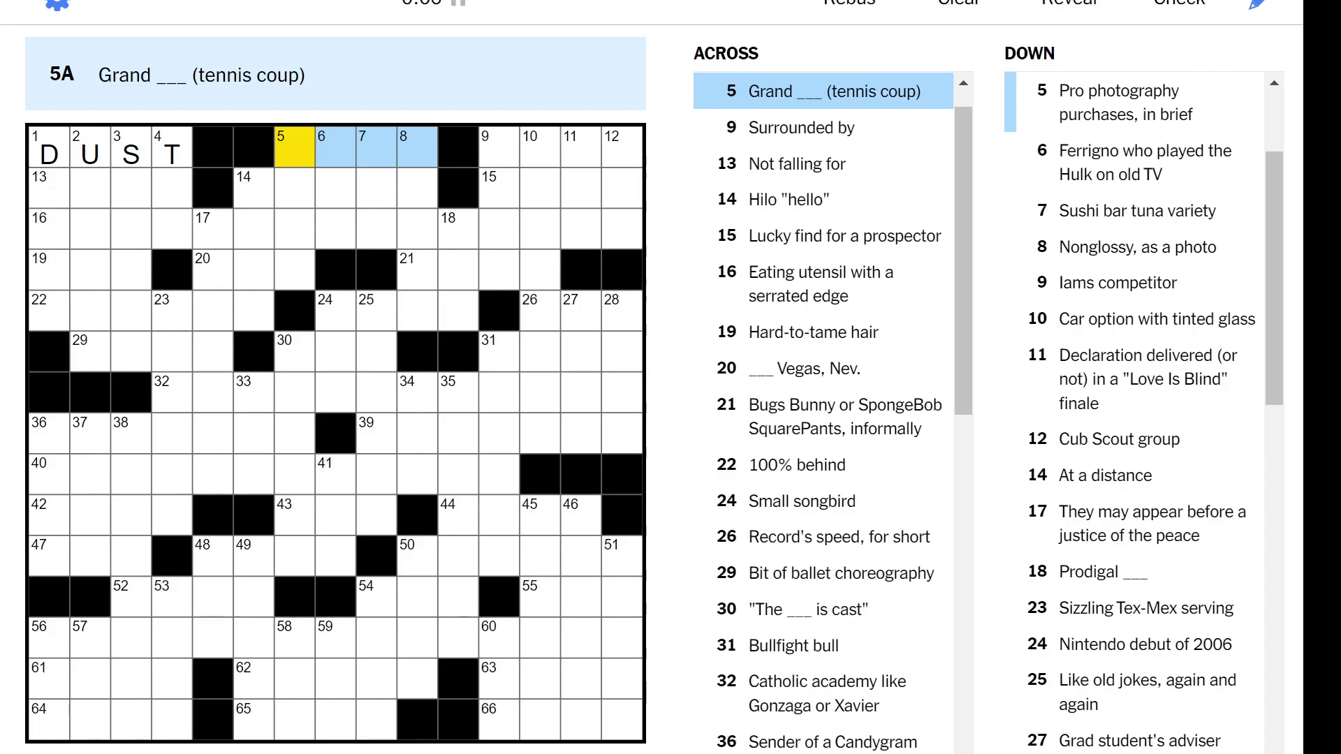
text(SLAM)
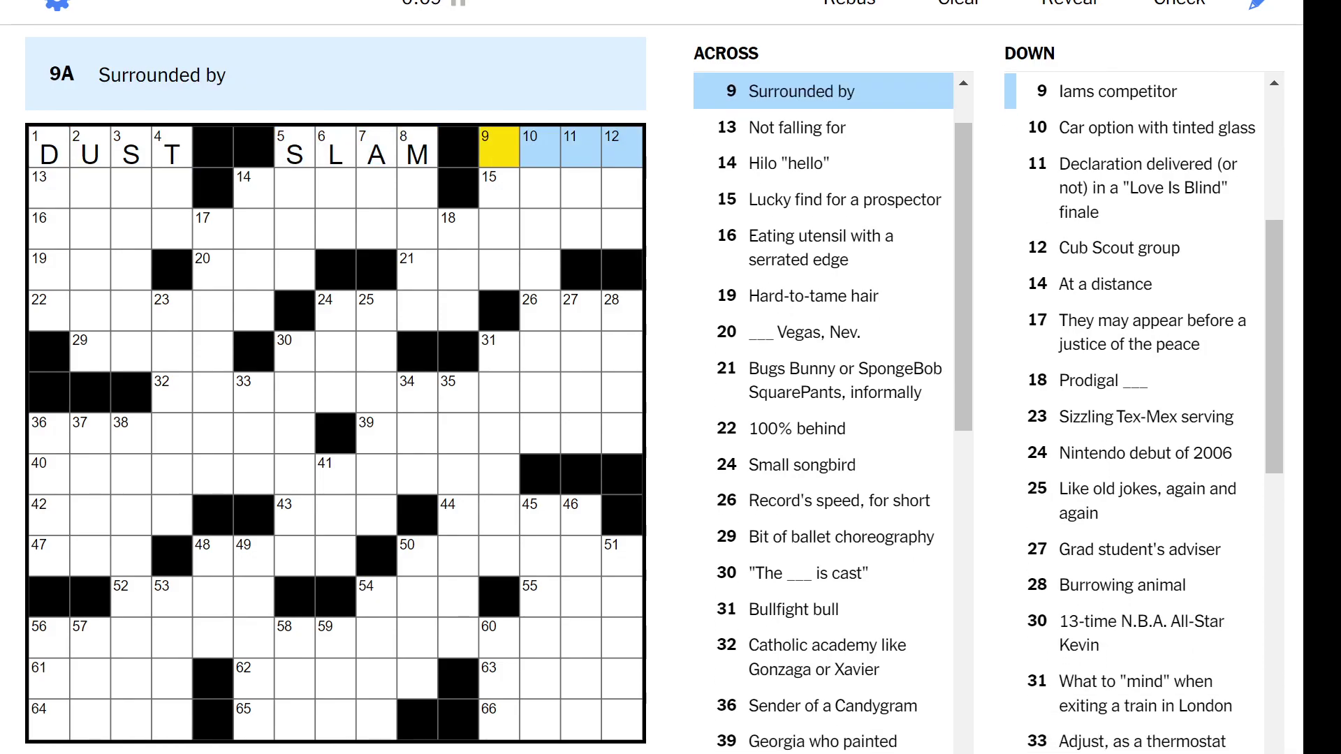
text(A)
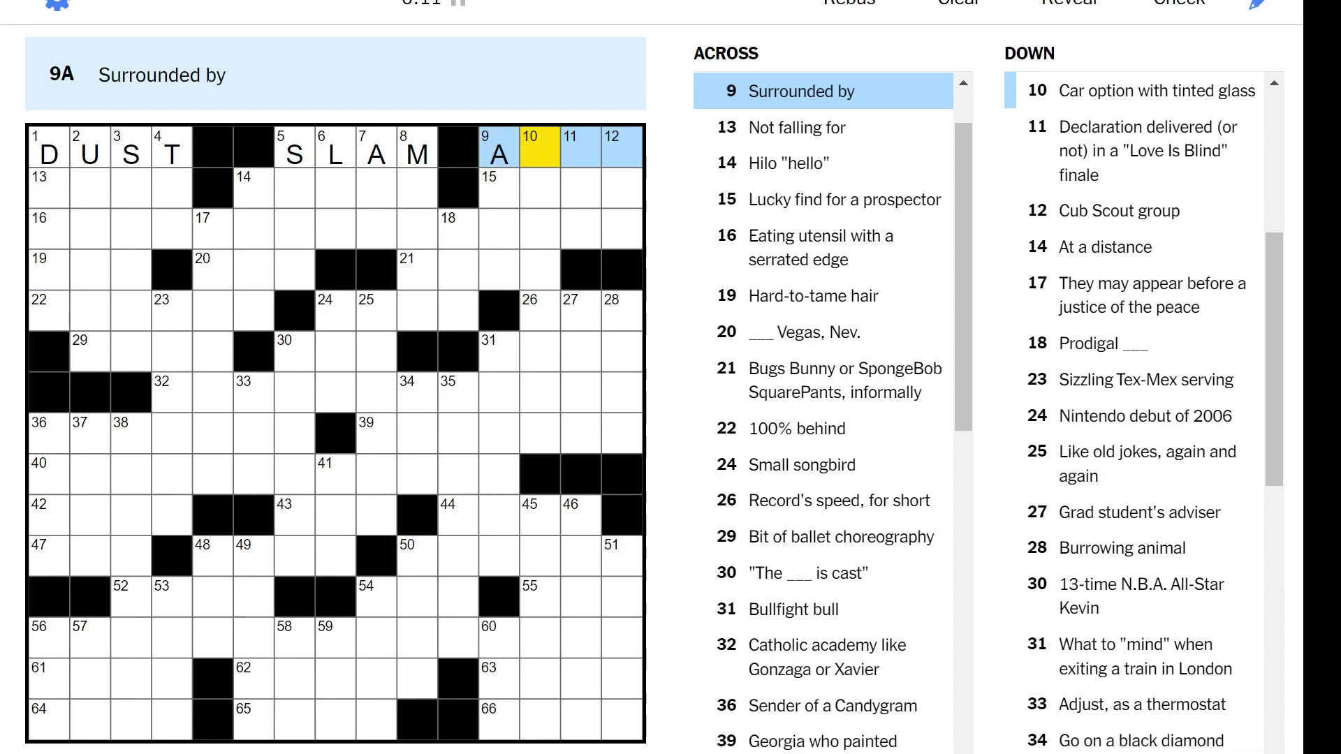
text(MID)
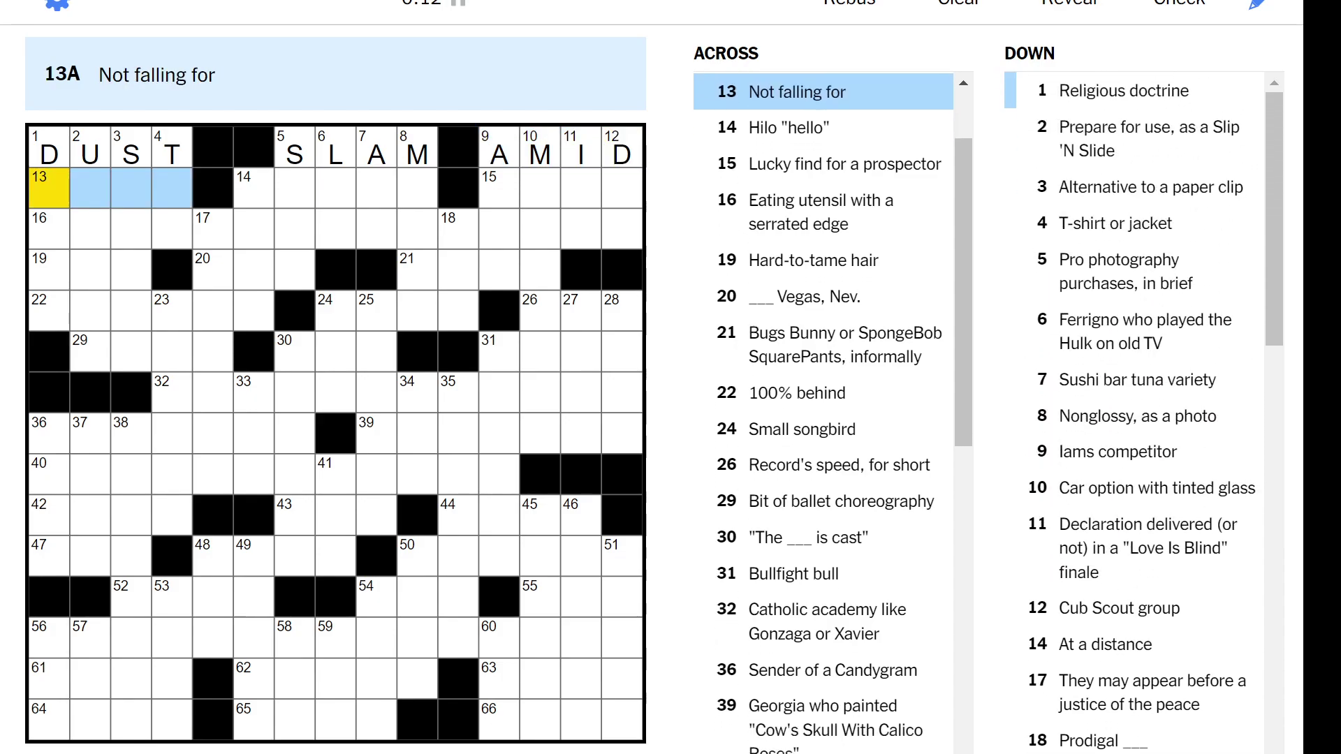
text(ONTO)
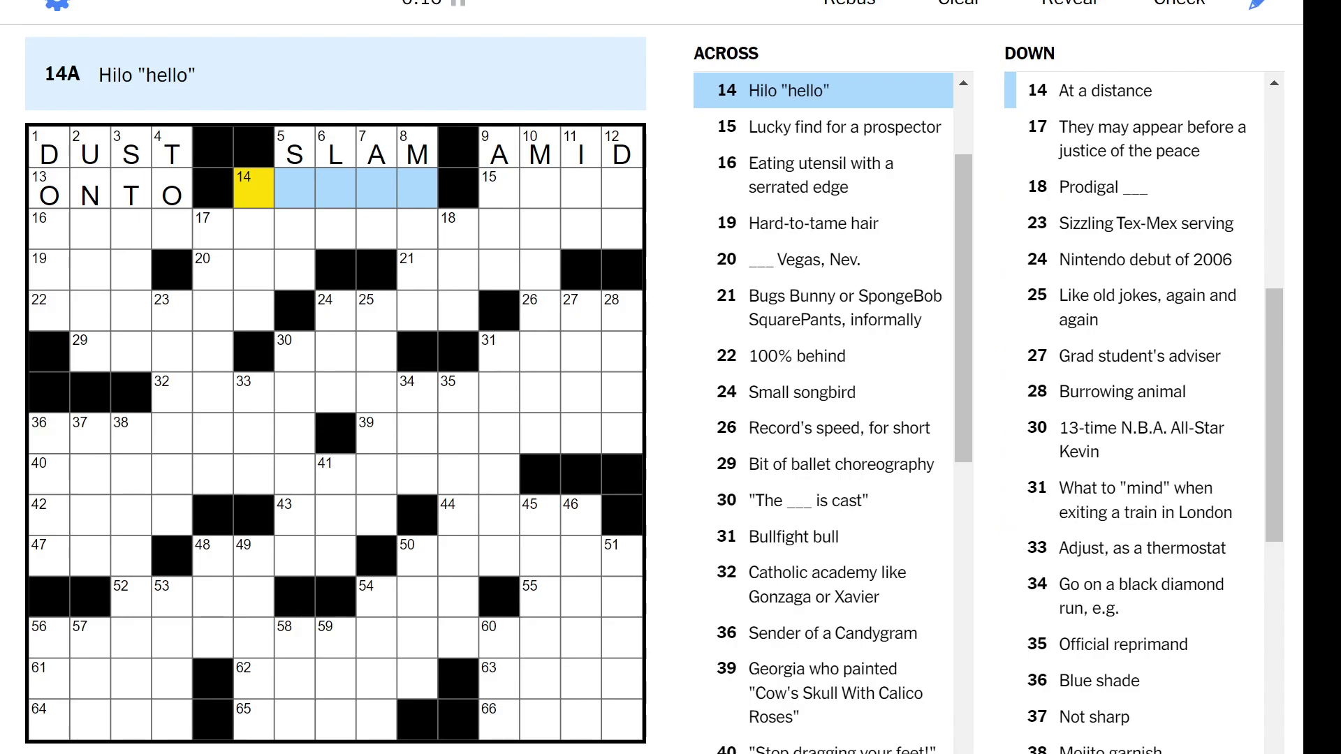
Enter DUST, SLAM, AMID and ONTO across, then LODE at 15 Across
key(Tab)
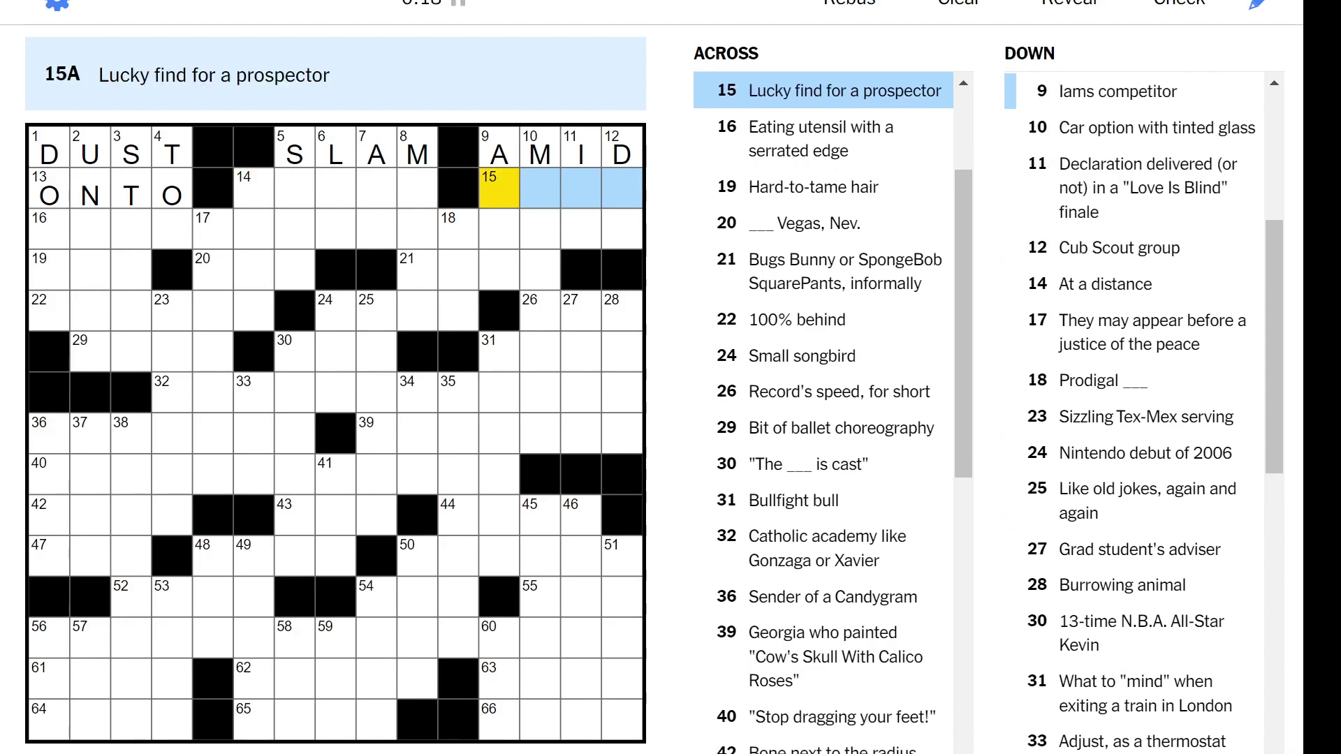
text(GO)
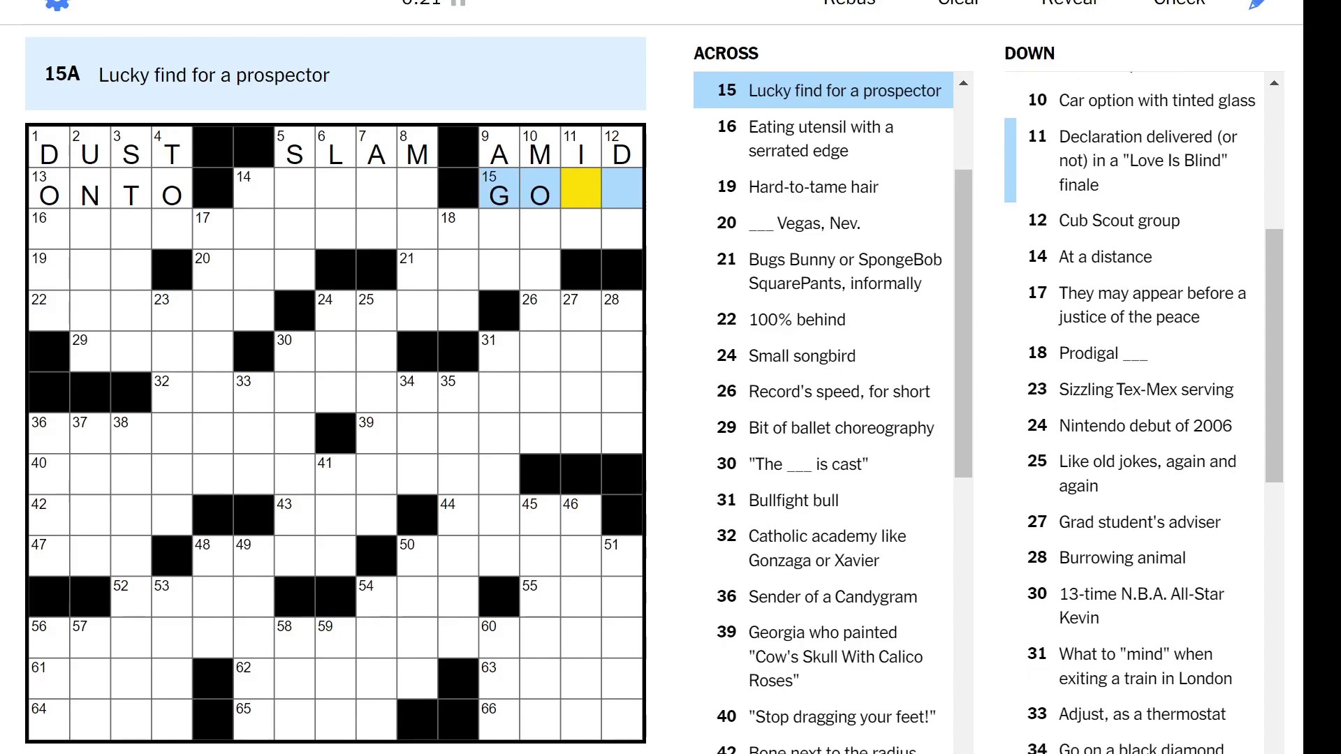
text(LD)
key(Right)
key(Right)
key(Right)
key(Right)
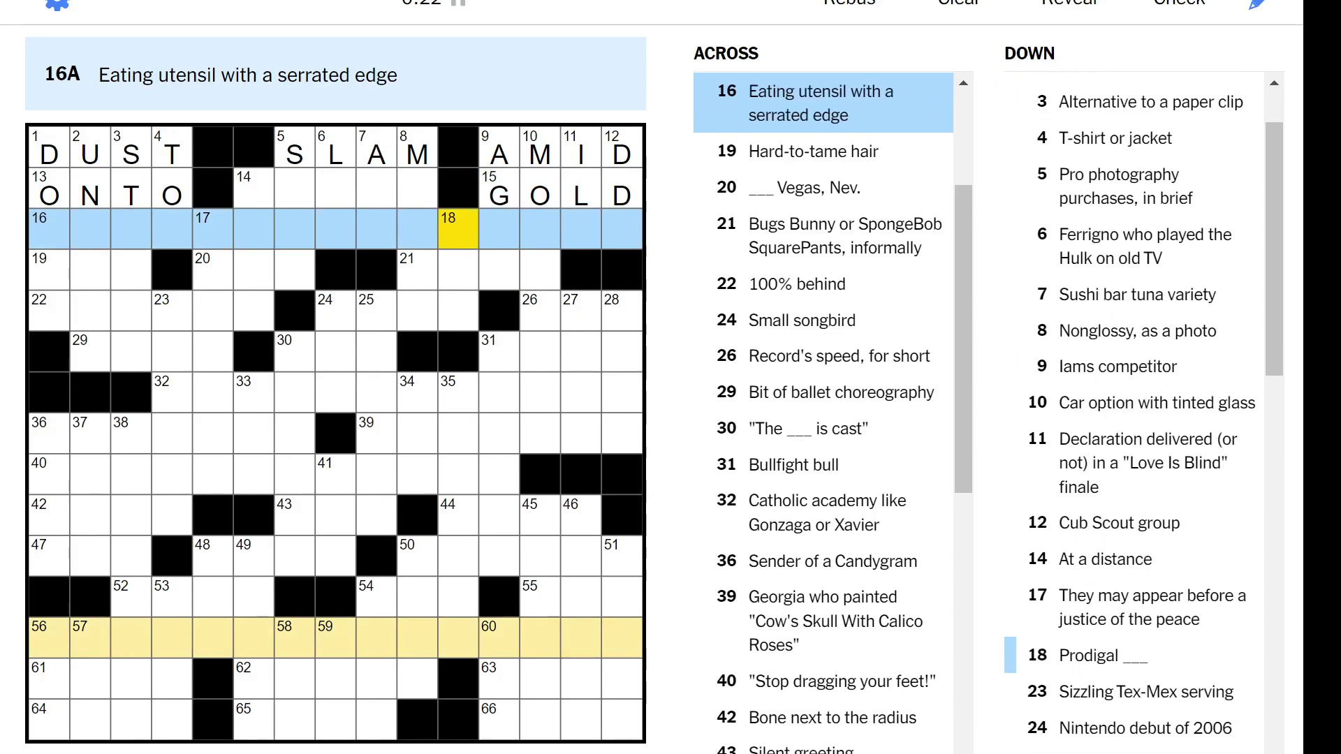
key(Right)
key(Right)
key(Right)
key(Down)
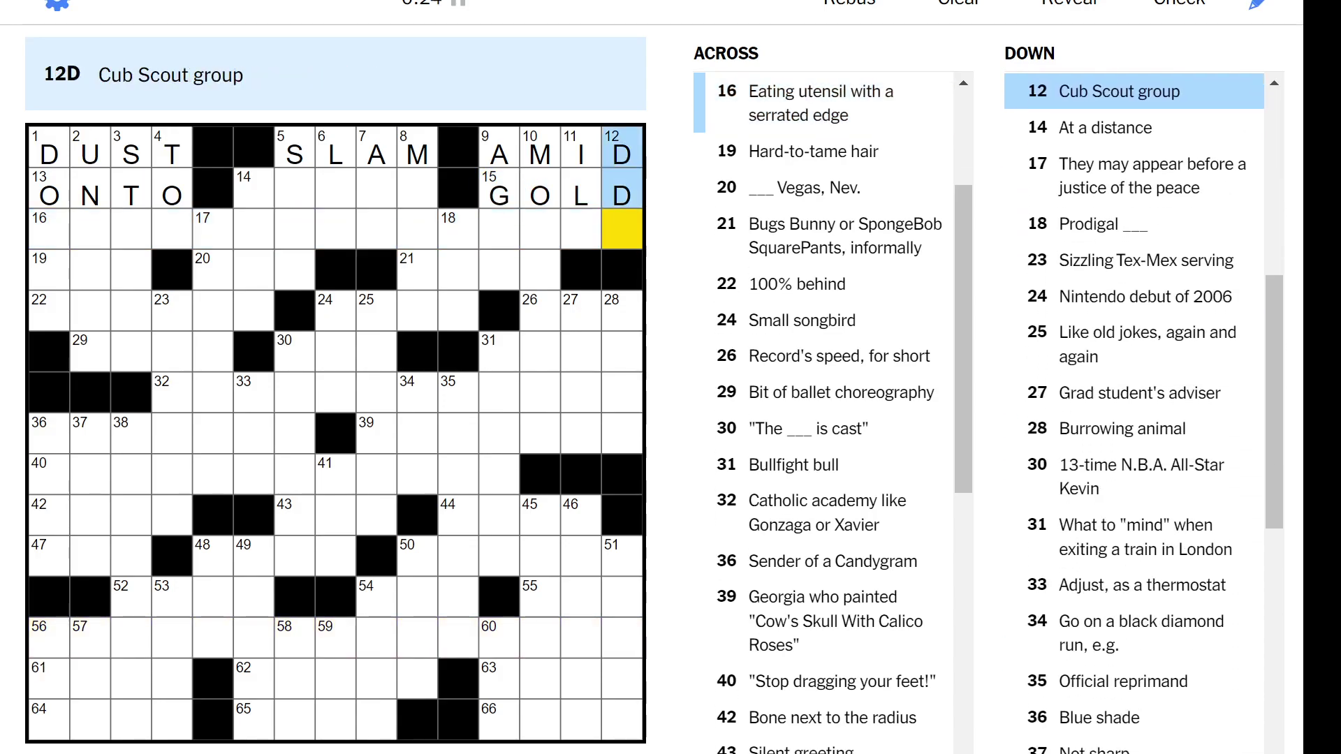
Erase the mistaken GOLD letters and fill DEN at 12 Down and SPOON at 9 Down
key(Up)
key(Left)
key(BackSpace)
key(BackSpace)
key(BackSpace)
key(BackSpace)
key(Right)
key(Right)
key(Right)
key(Down)
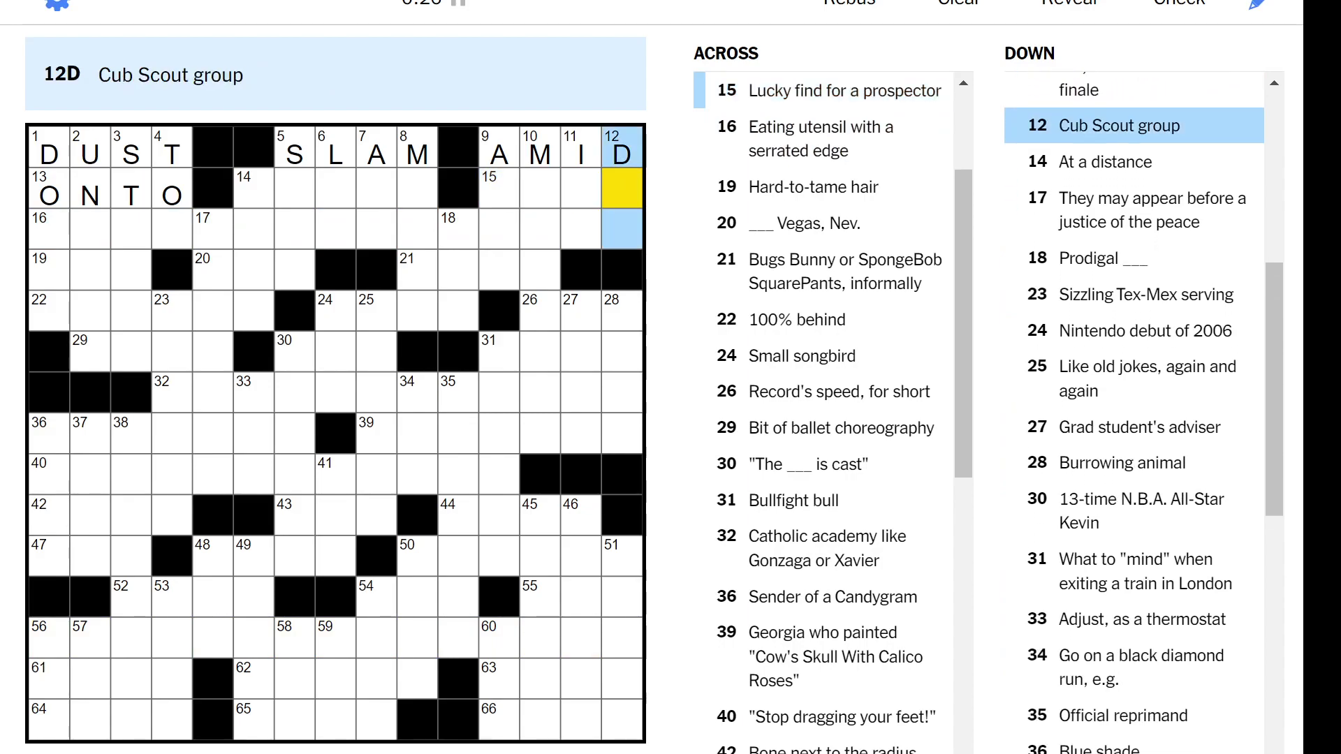
text(EN)
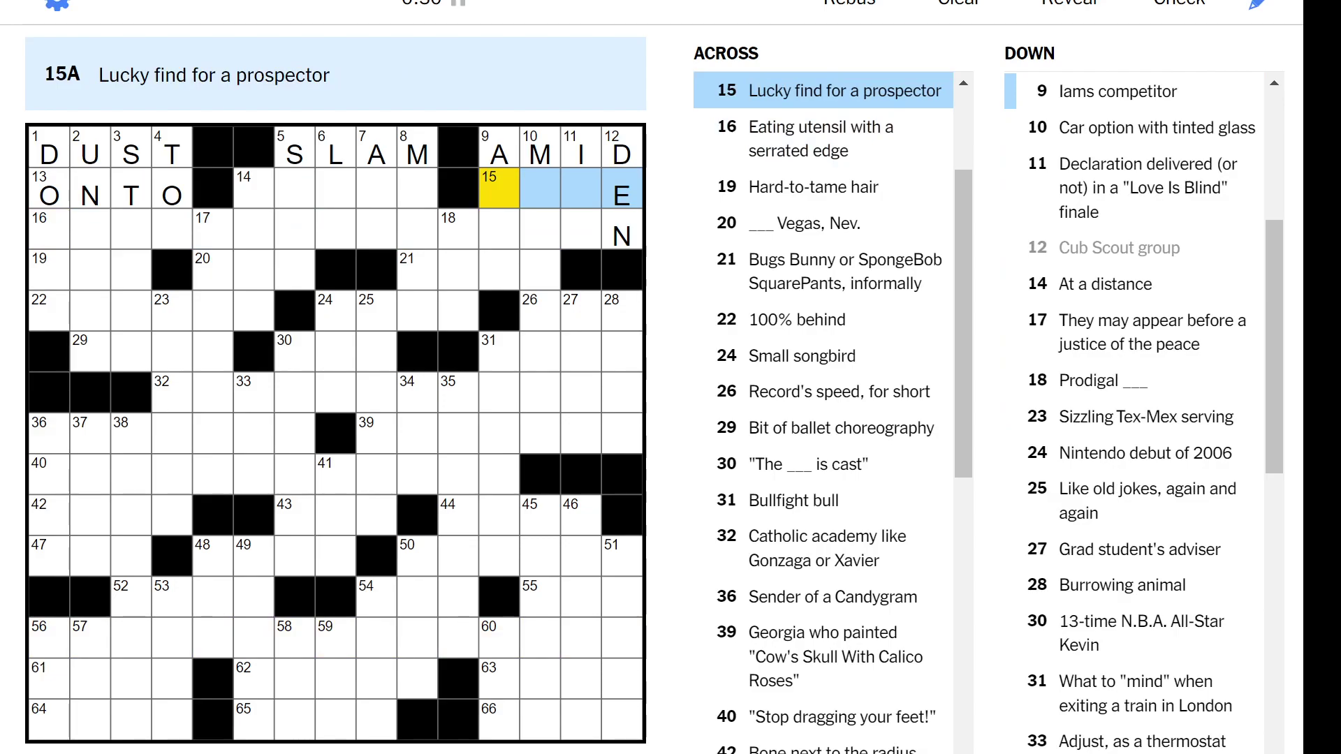
key(Down)
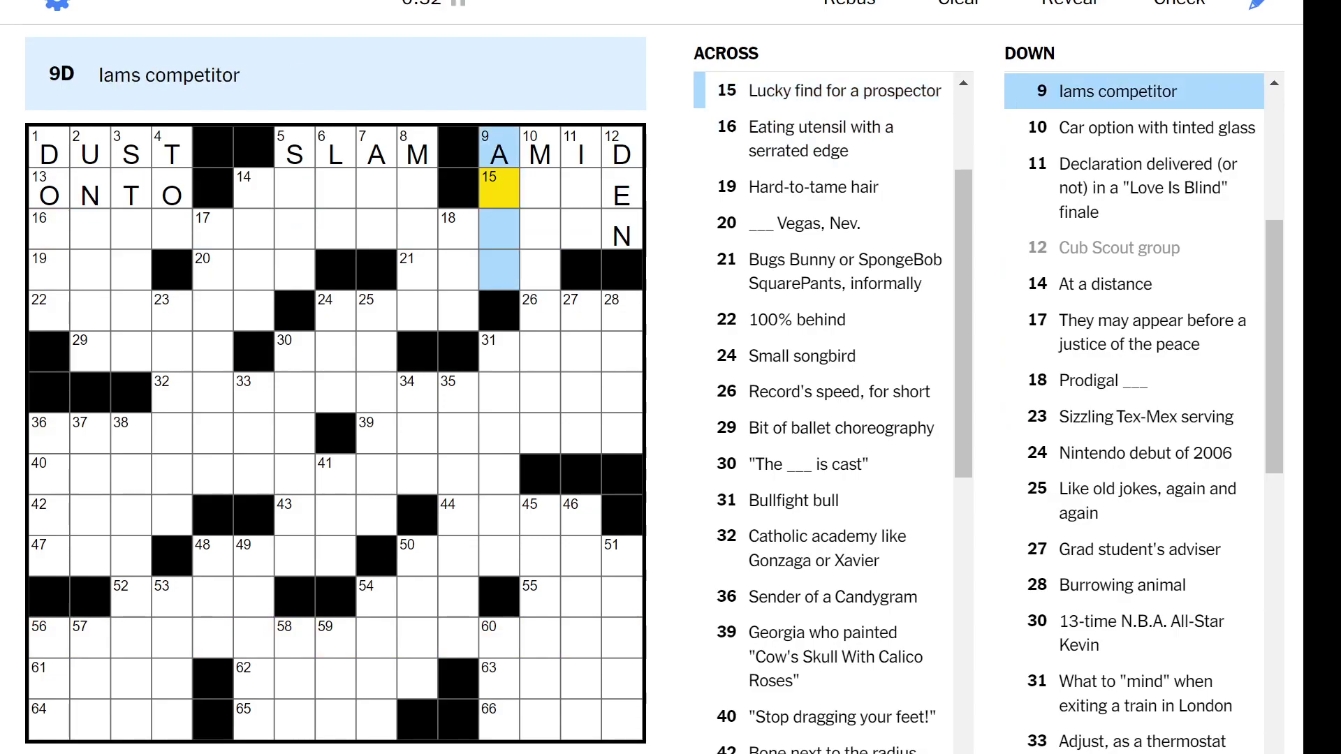
text(L)
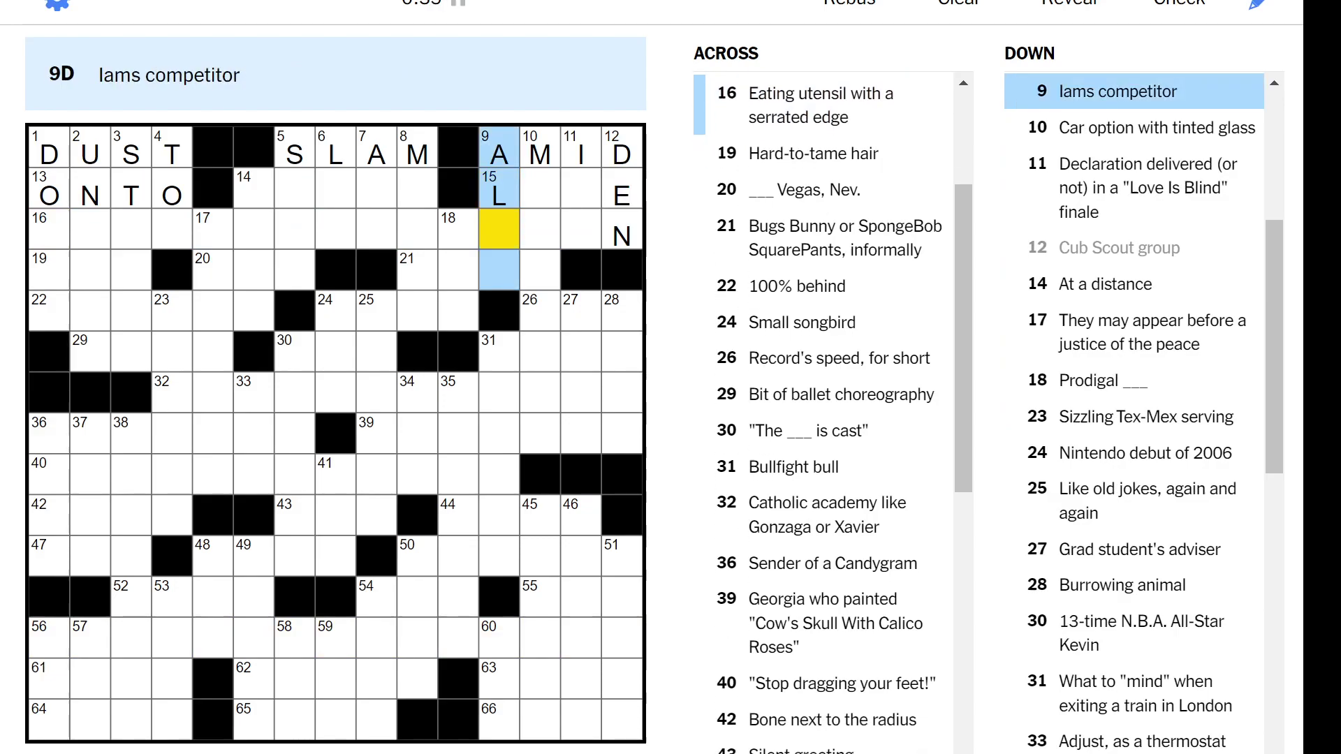
text(PO)
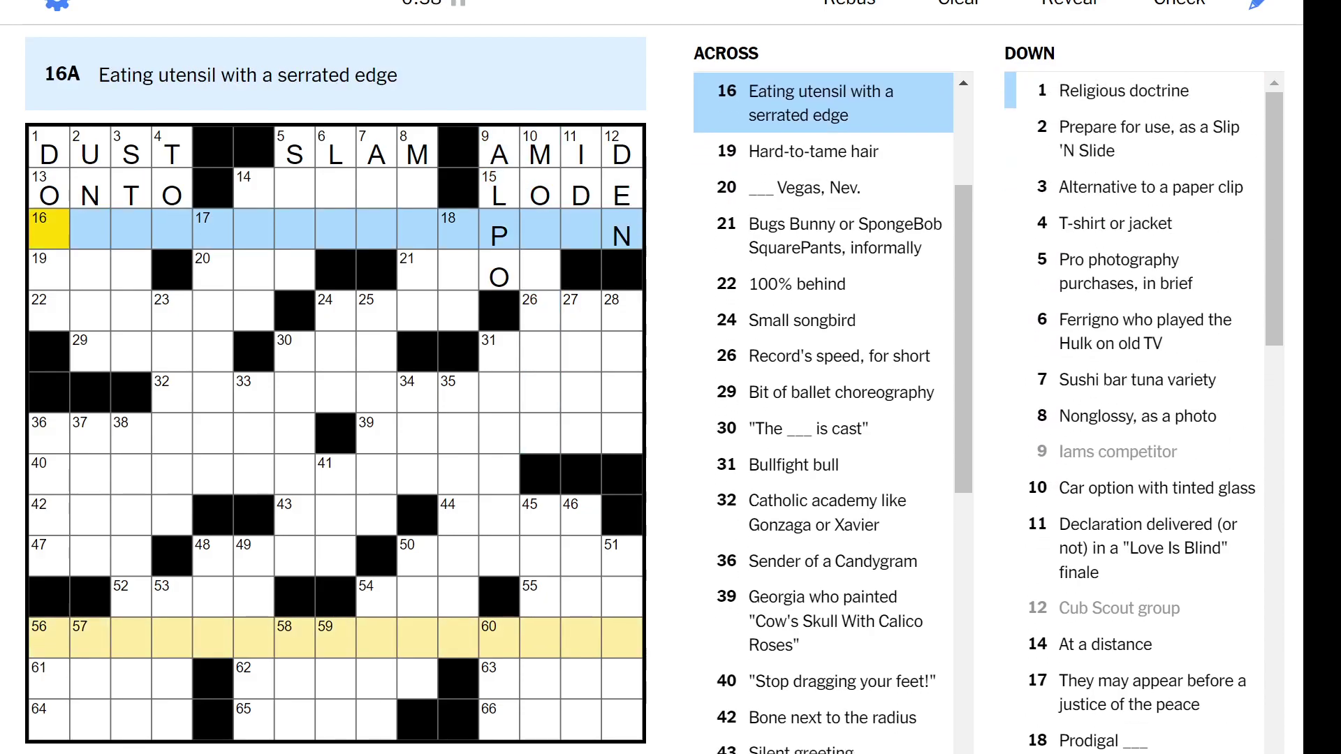
text(ODS)
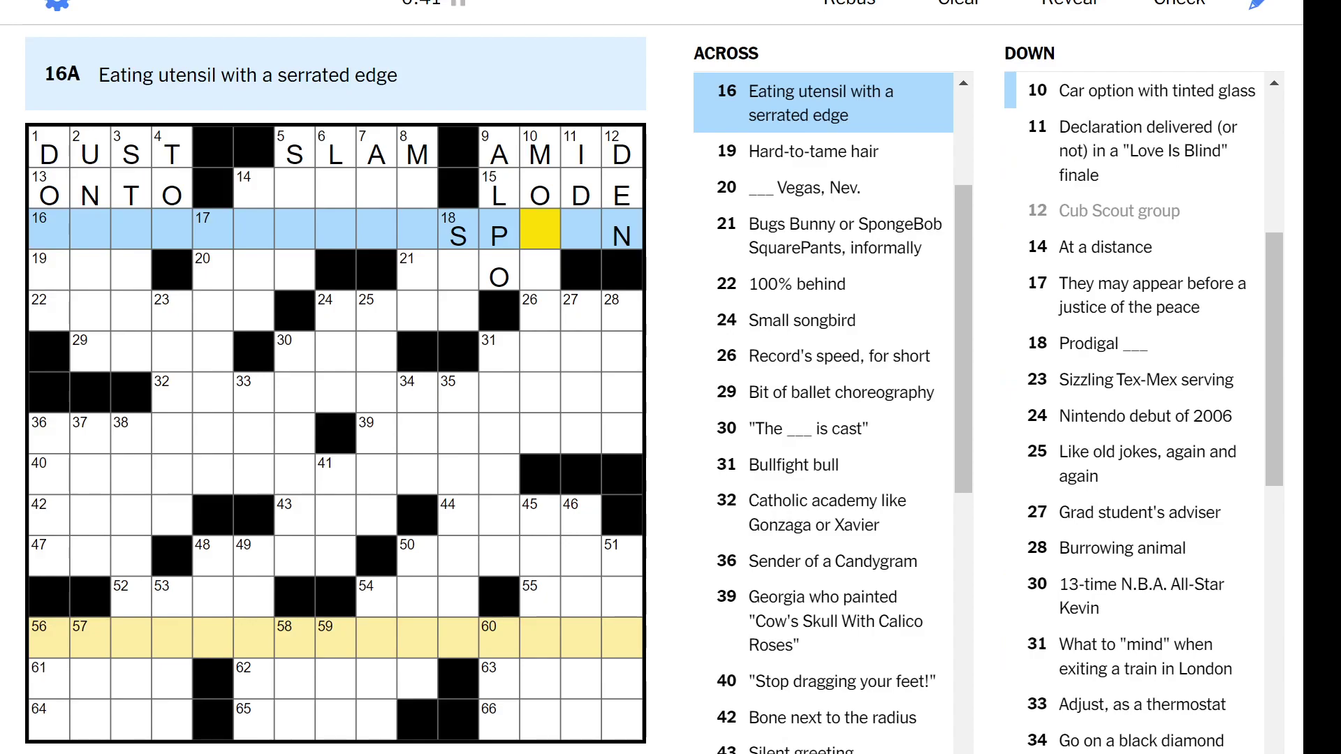
text(OO)
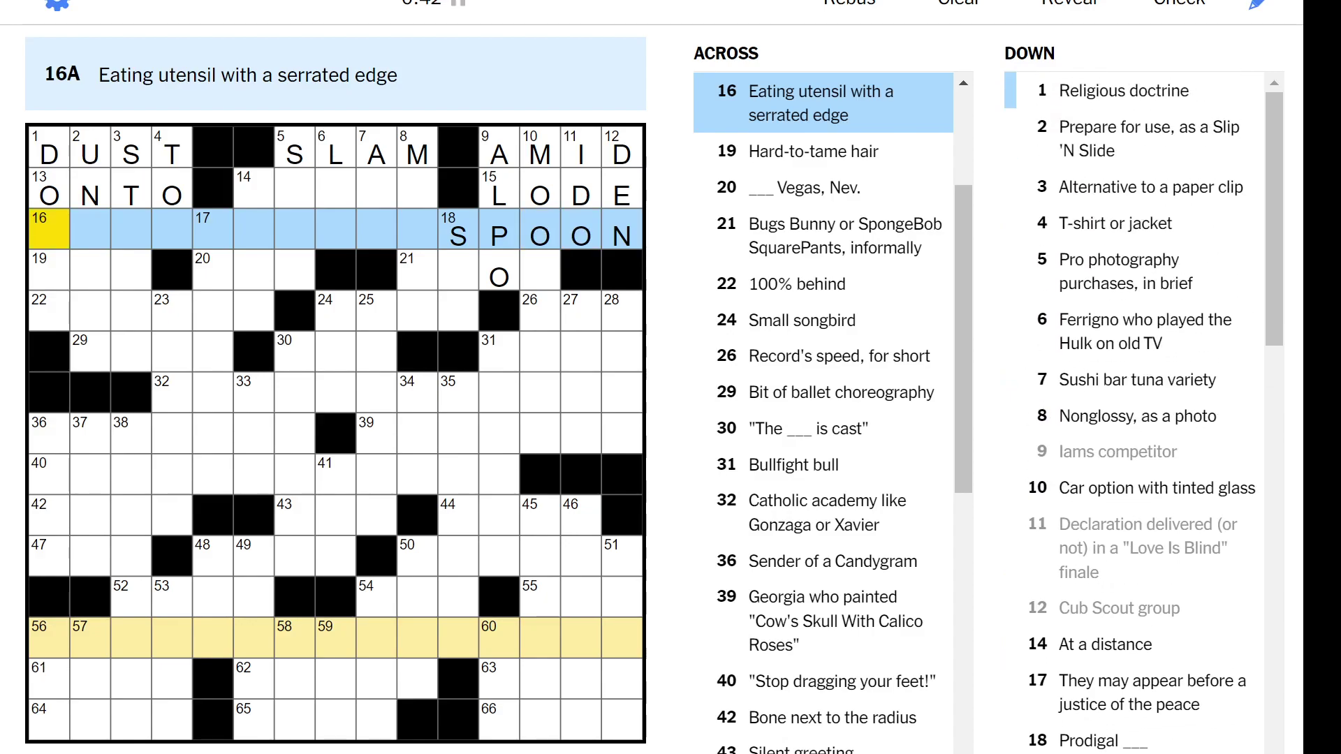
key(Down)
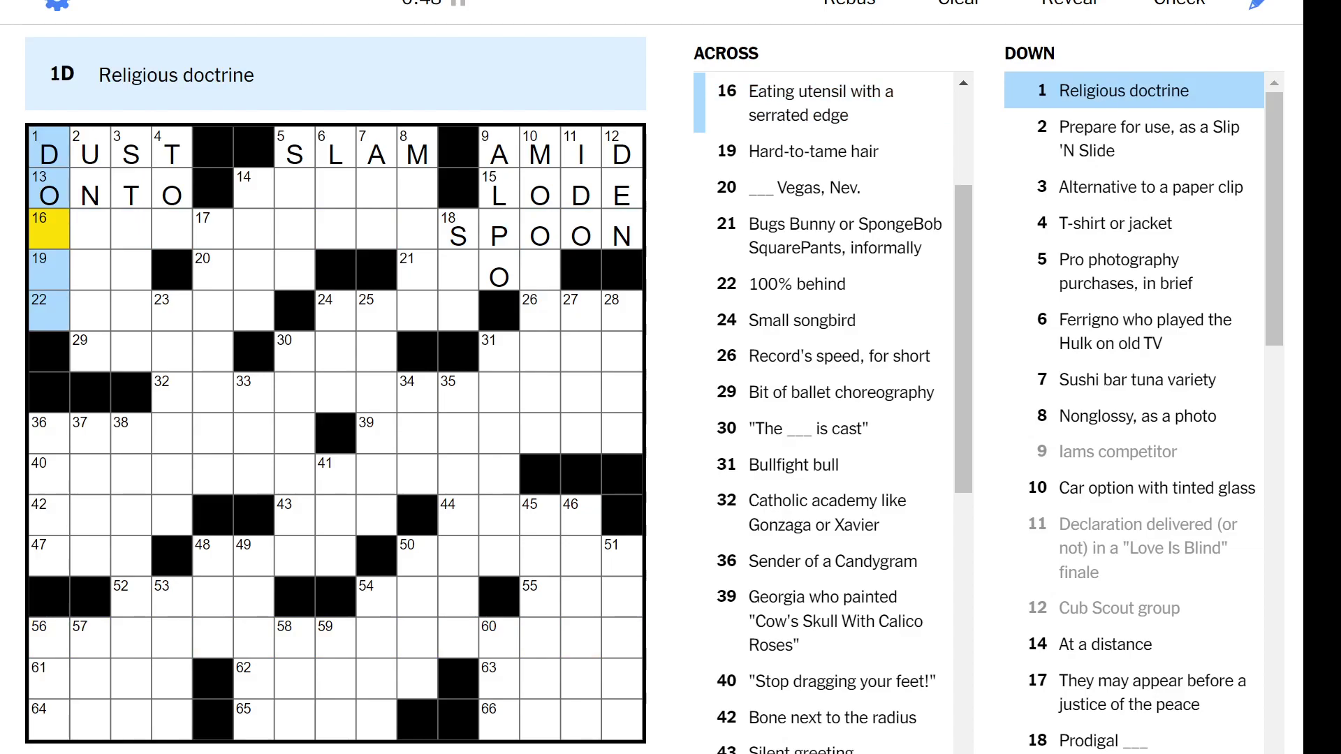
text(gma)
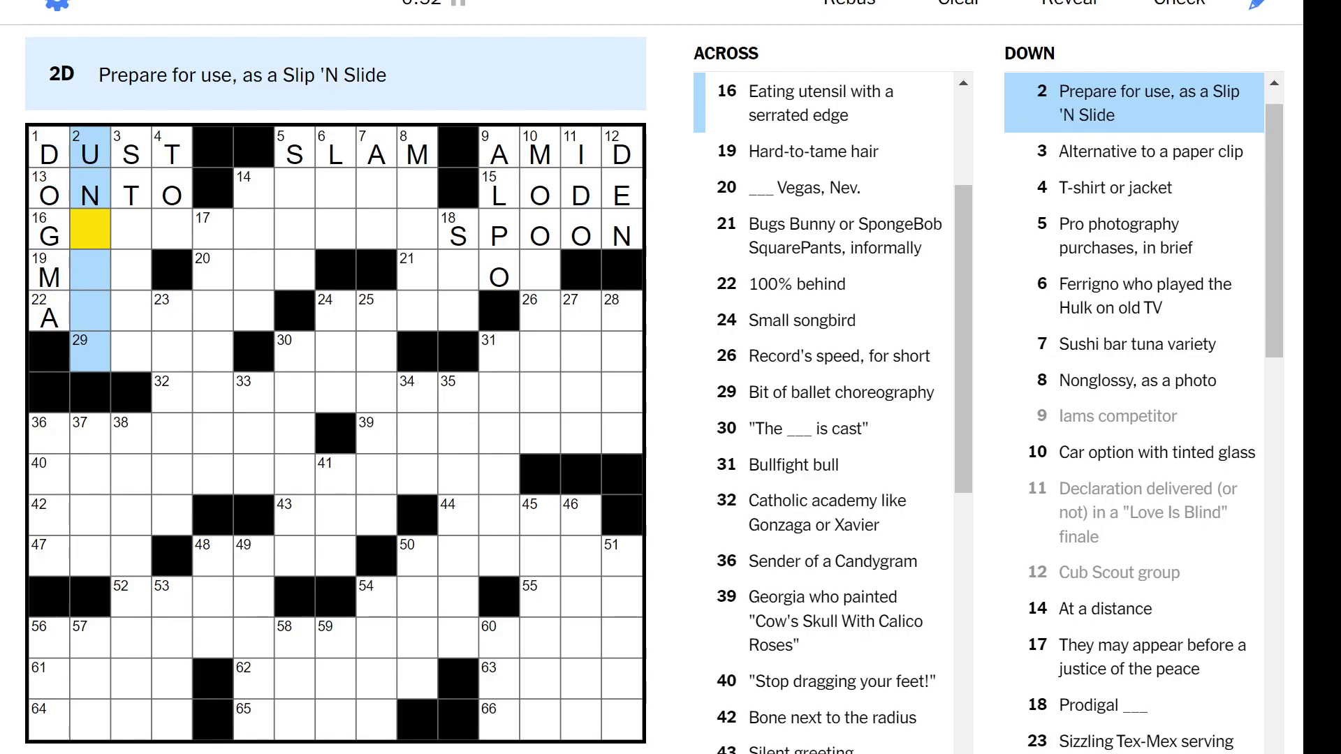
text(roll)
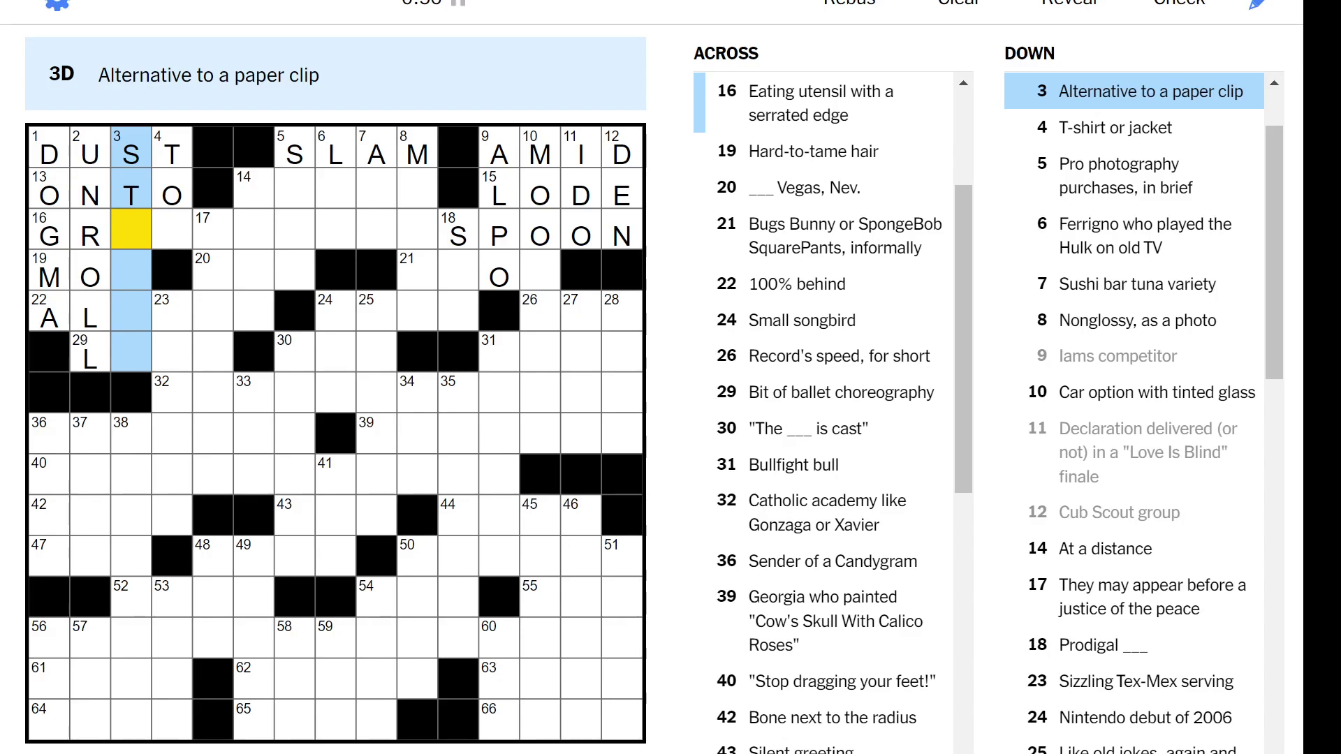
text(e)
Fill DOGMA, UNROLL, STAPLE and TOP down the top-left corner, correcting a letter in 3 Down
key(BackSpace)
text(aple)
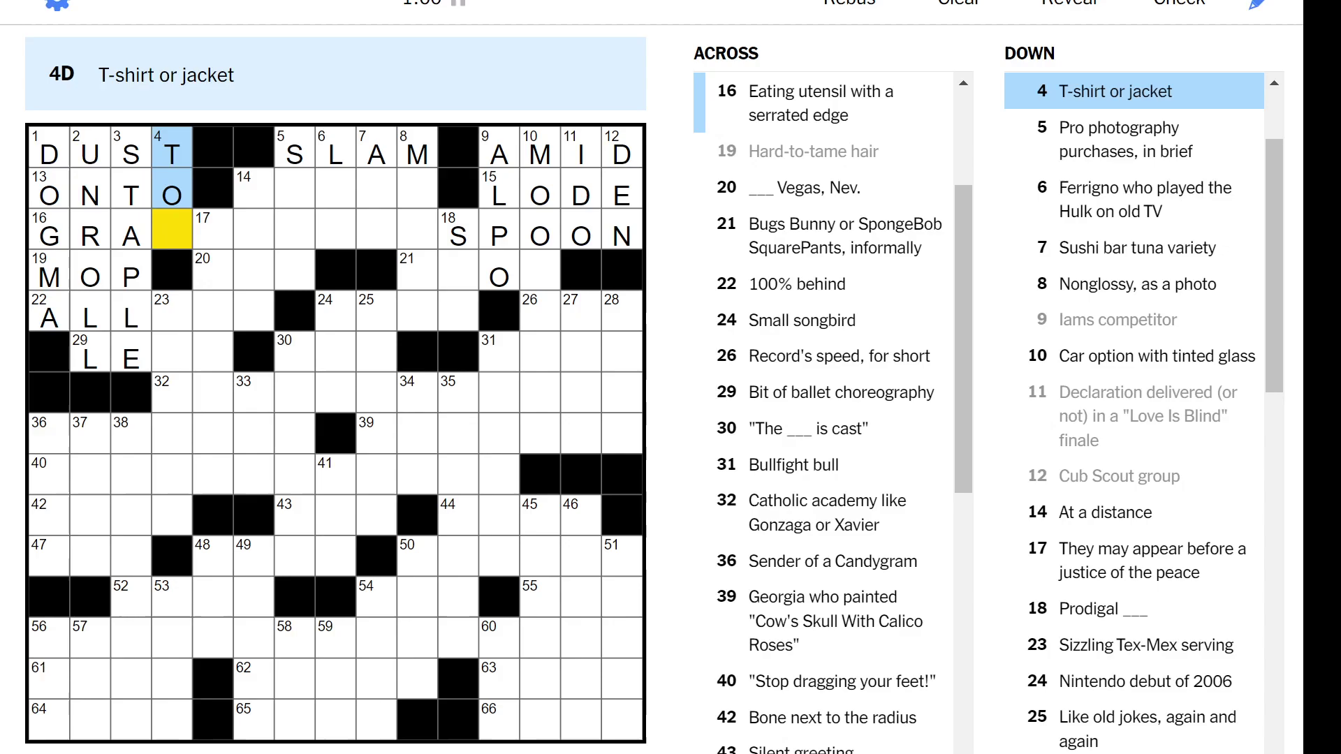
text(p)
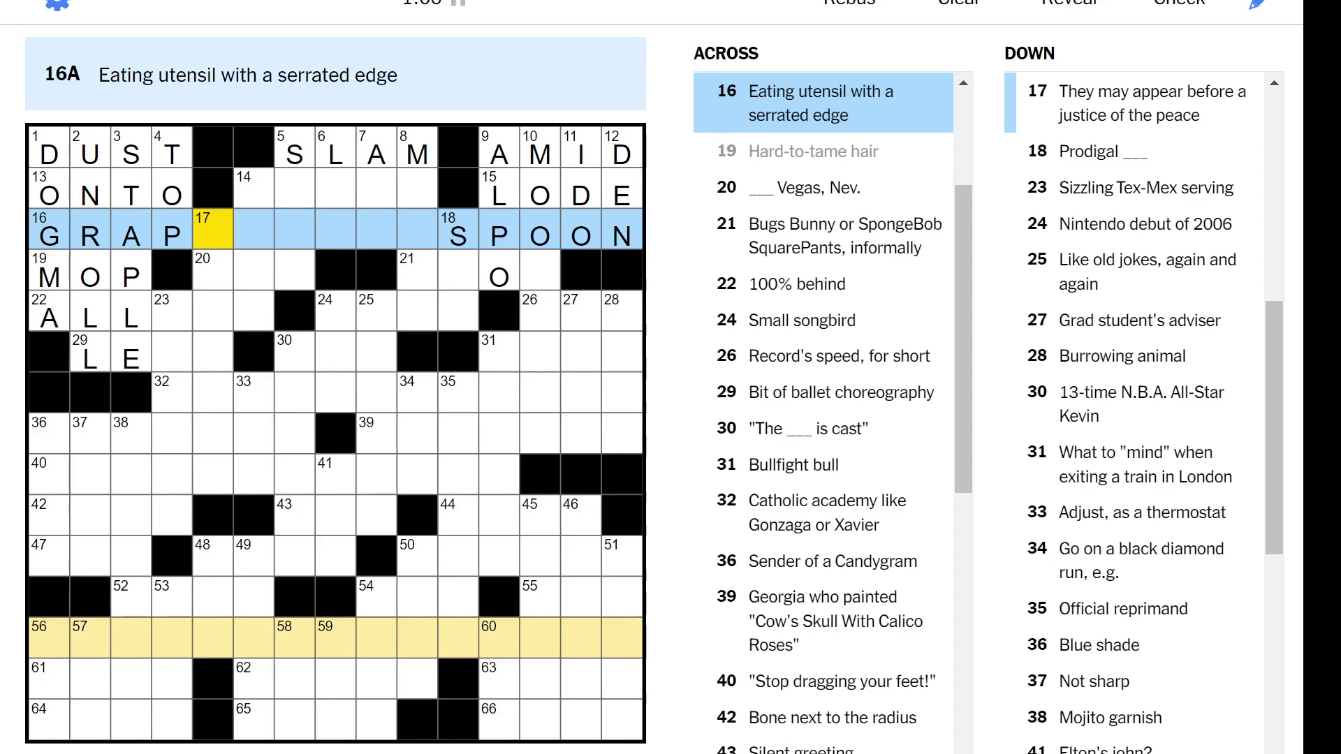
Fill LAS, TOON and ALL FOR, then WREN, RPM, LEAP and DIE across the middle rows
key(Tab)
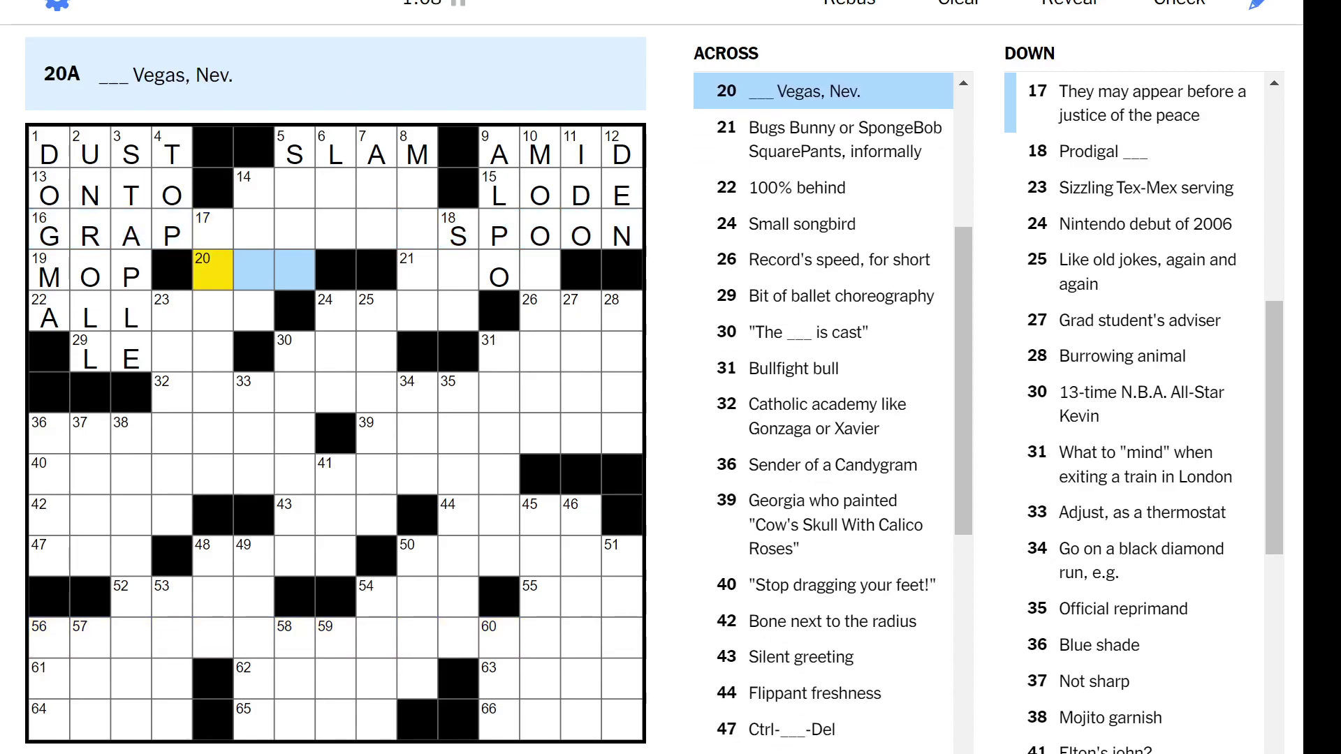
text(las)
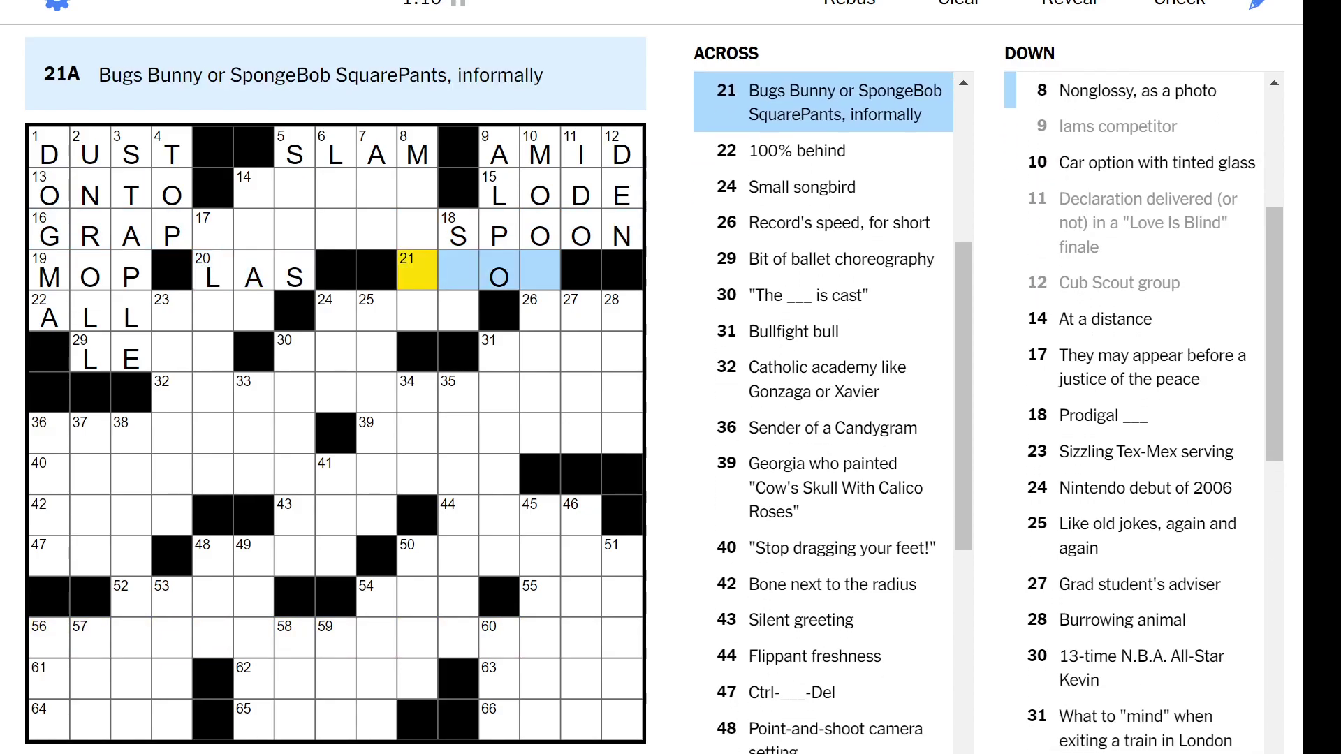
text(too)
key(BackSpace)
key(BackSpace)
key(BackSpace)
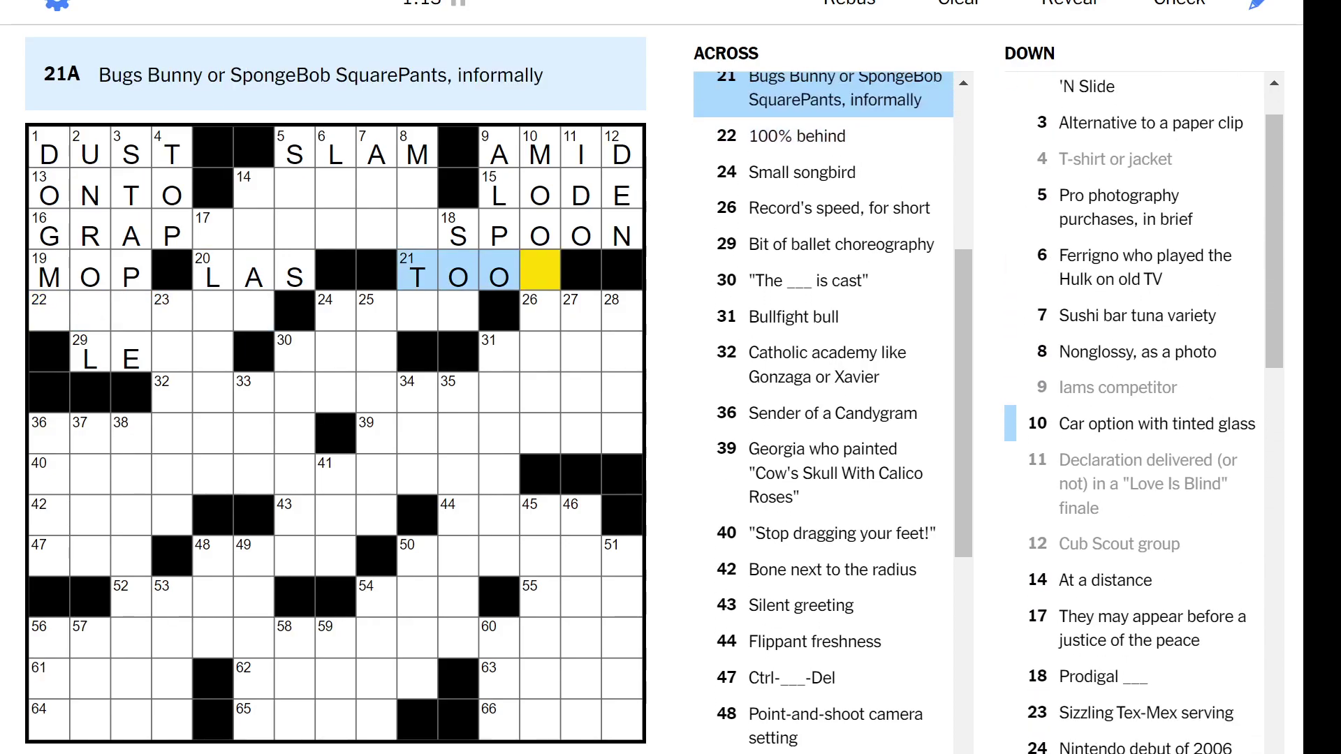
text(na)
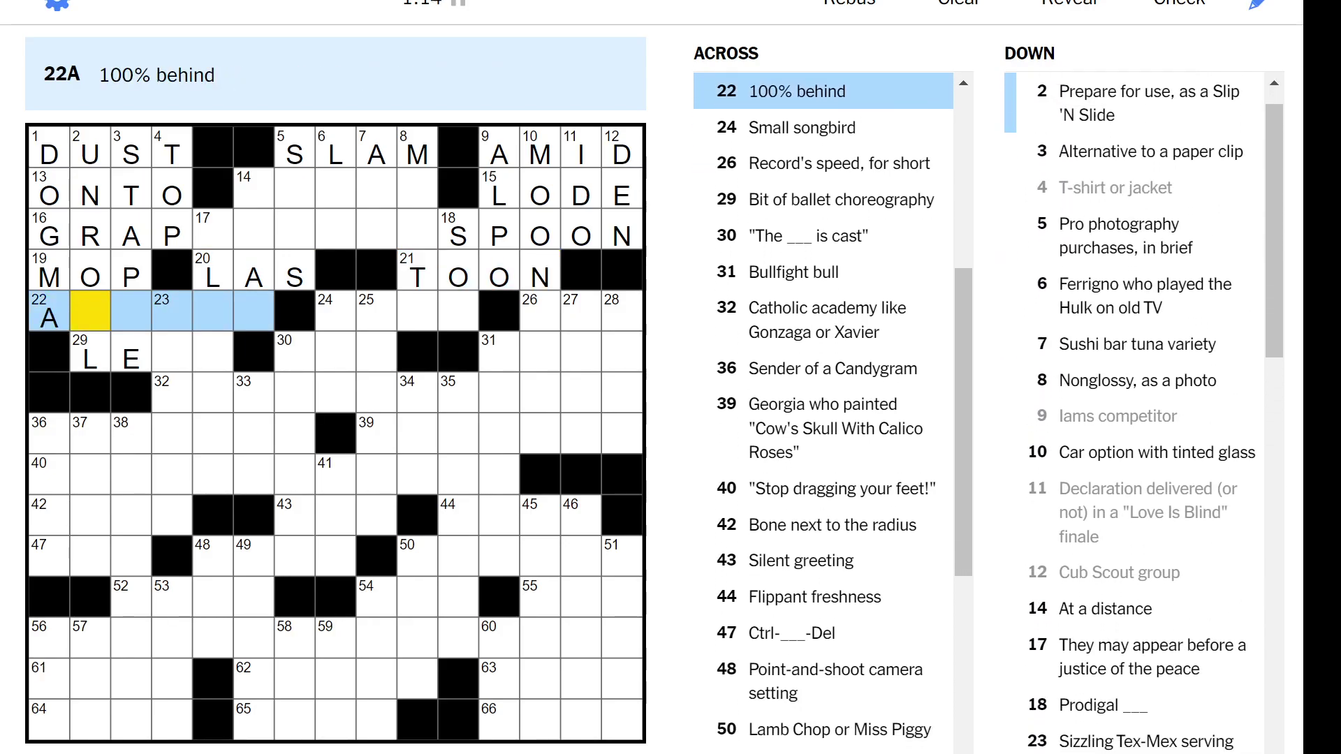
text(ll)
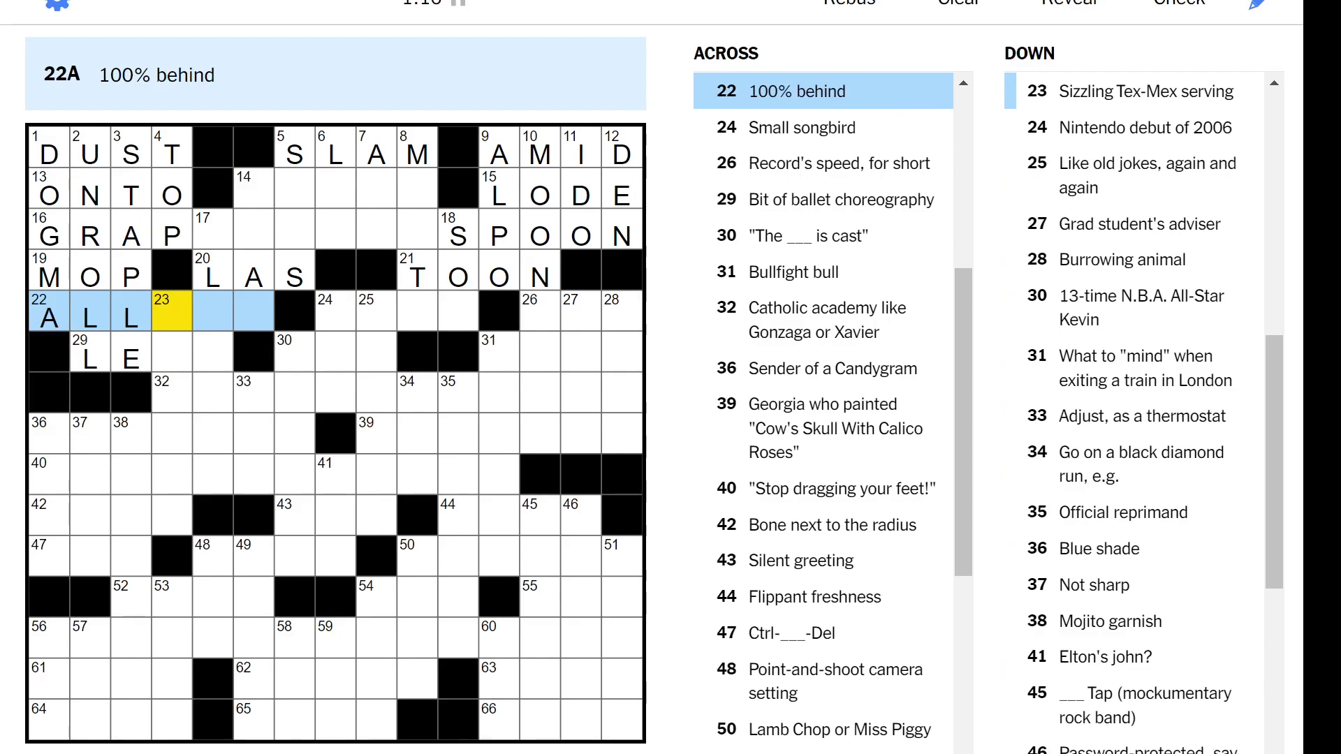
text(for)
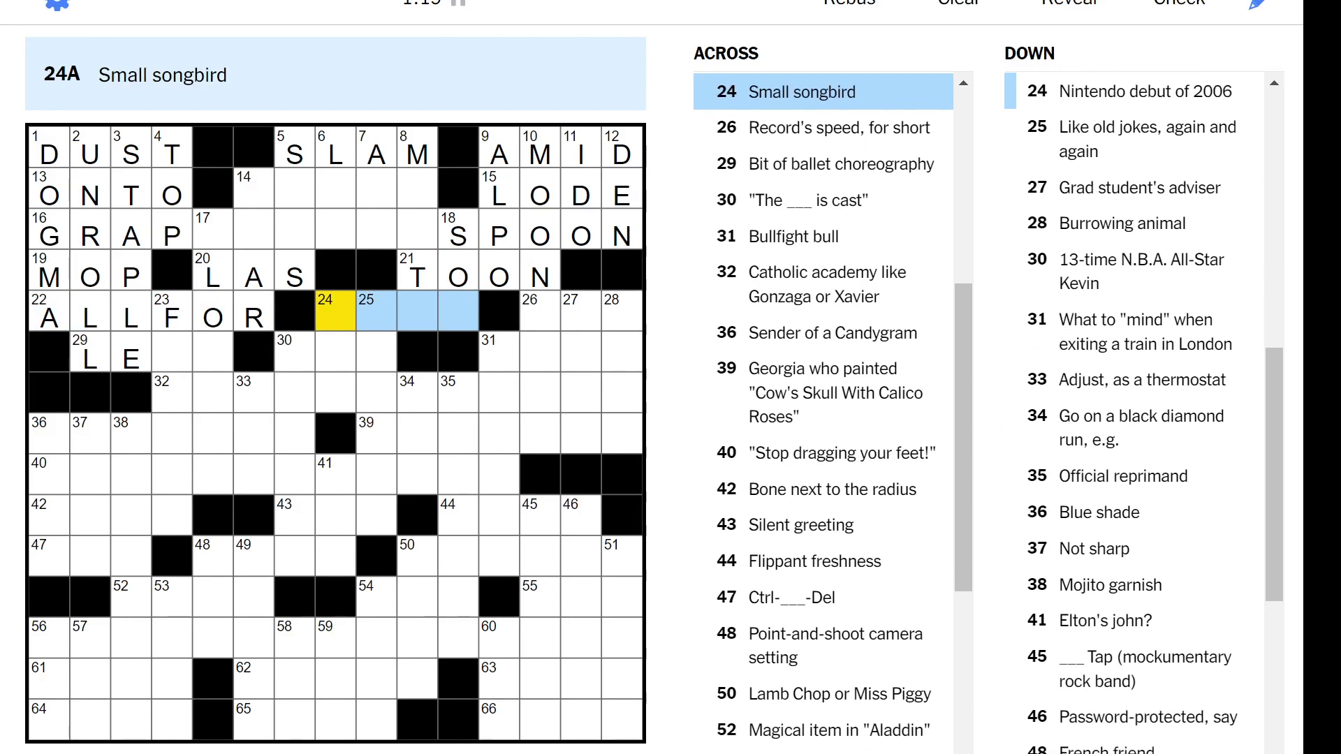
text(wr)
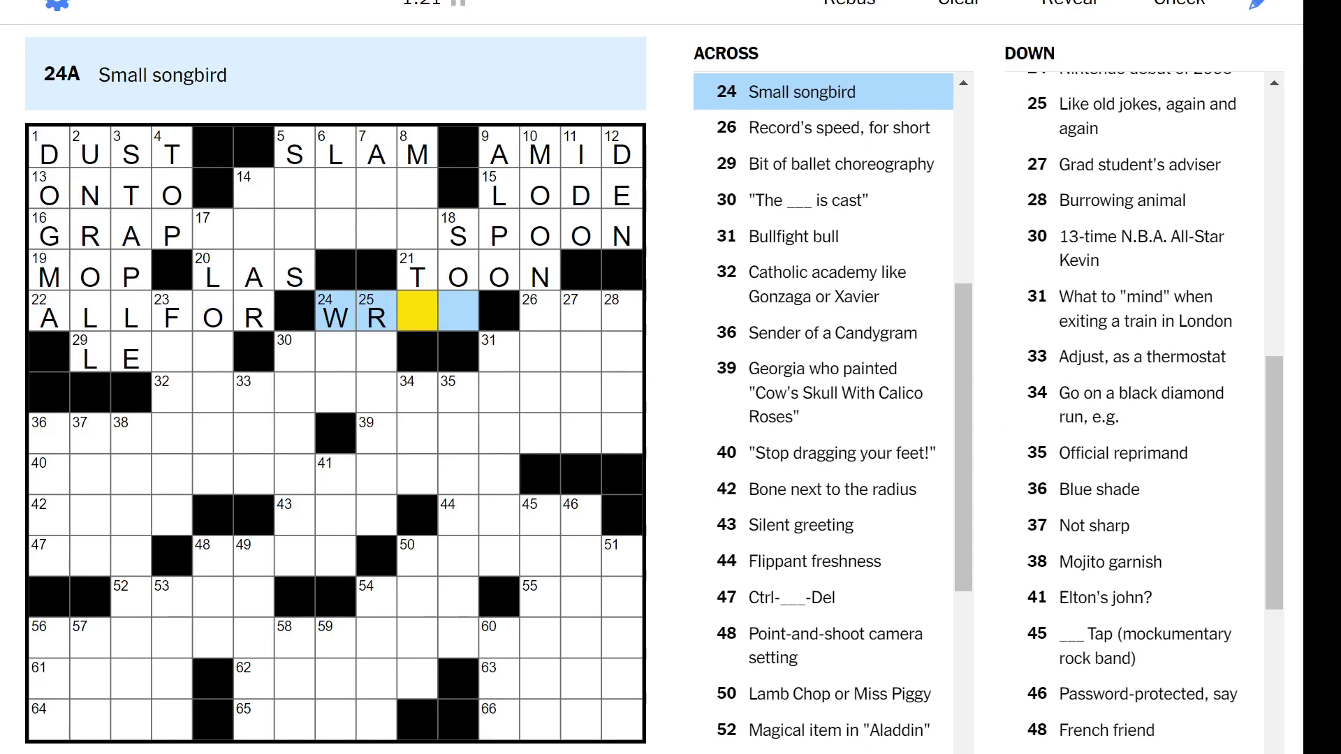
text(en)
key(Left)
key(Down)
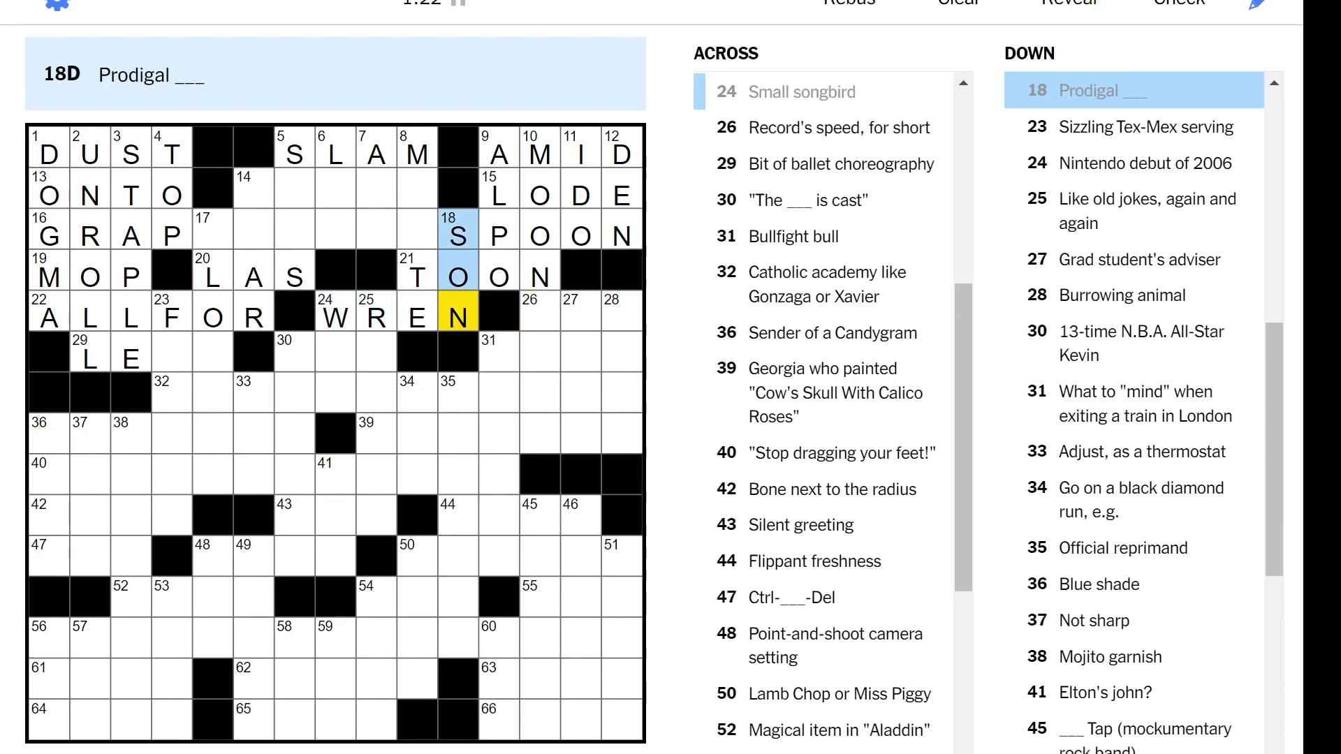
key(Right)
key(Right)
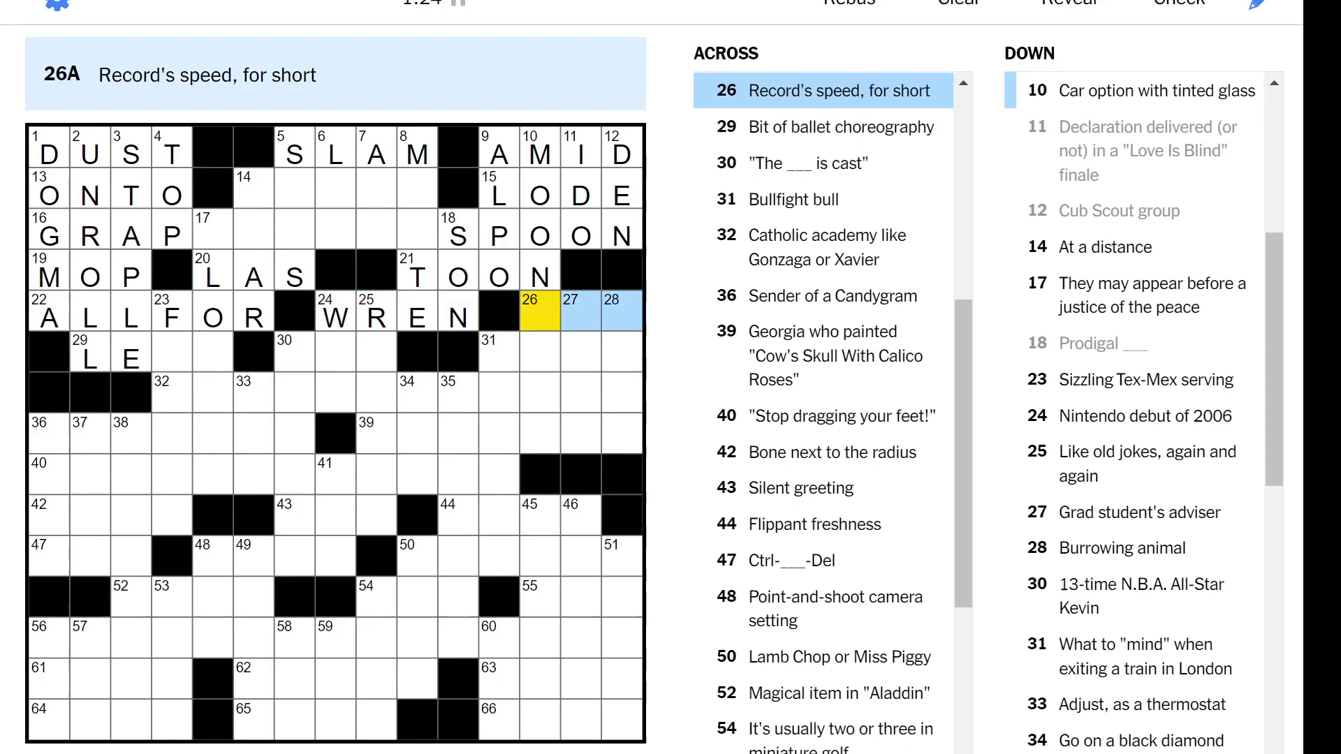
text(rpm)
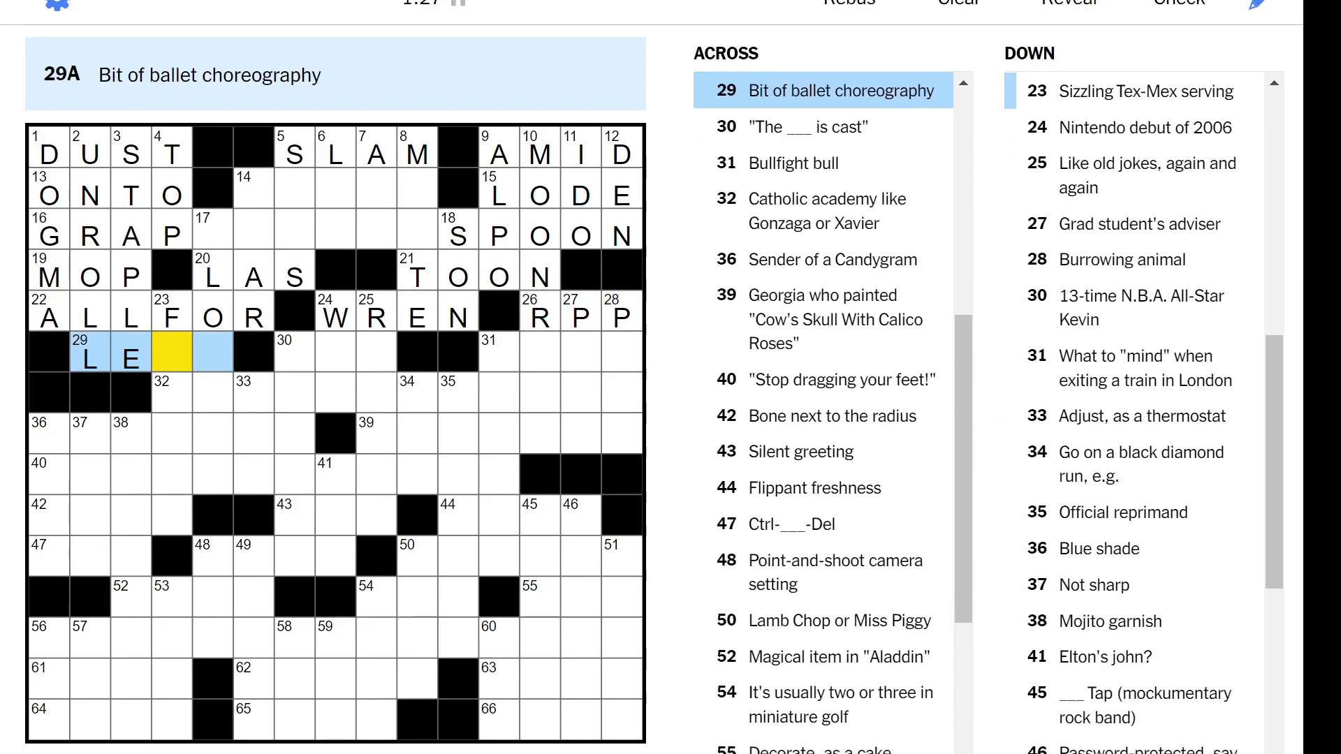
key(BackSpace)
key(BackSpace)
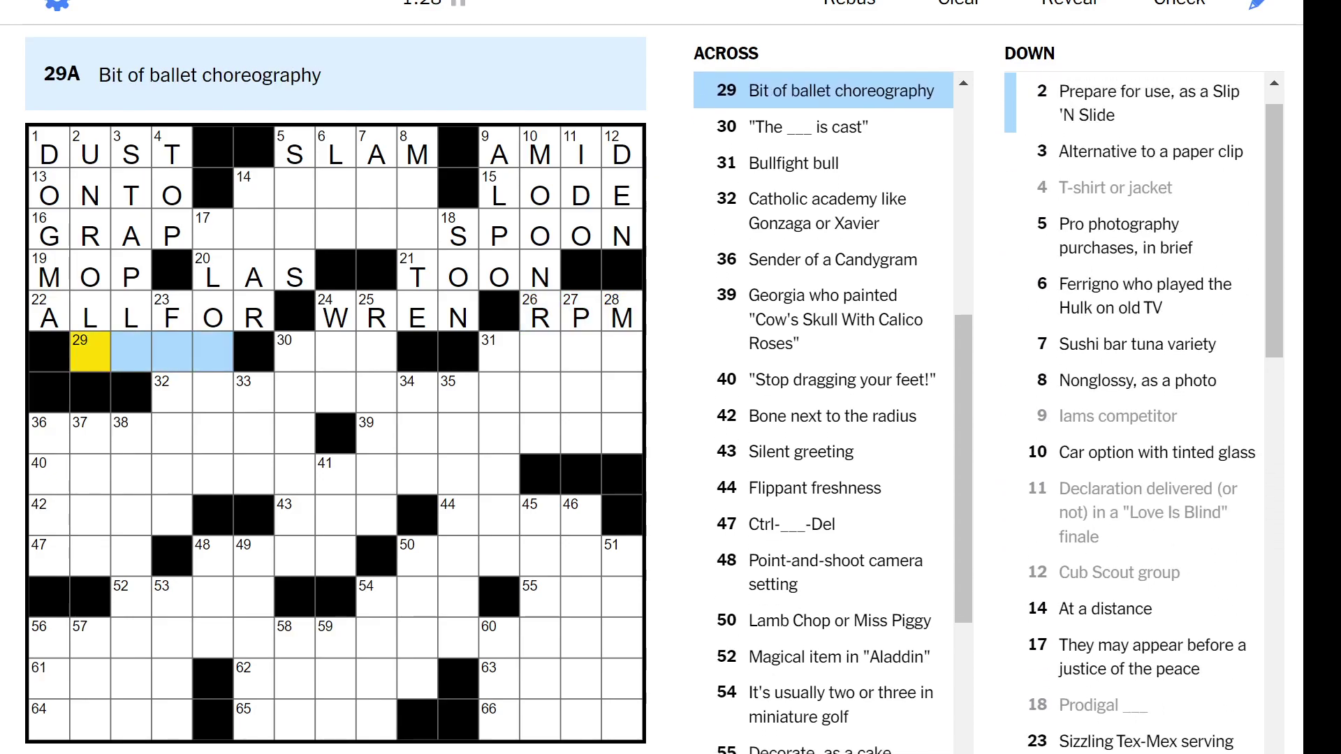
text(le)
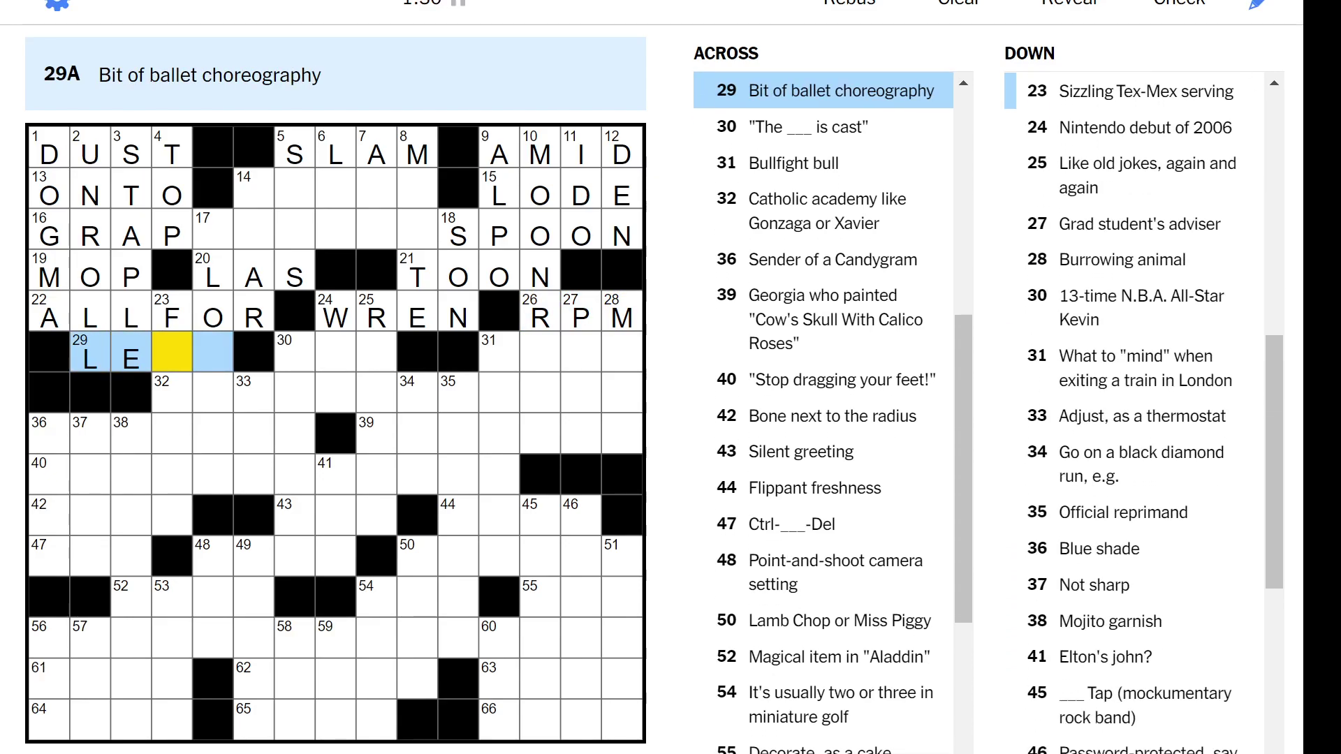
text(ap)
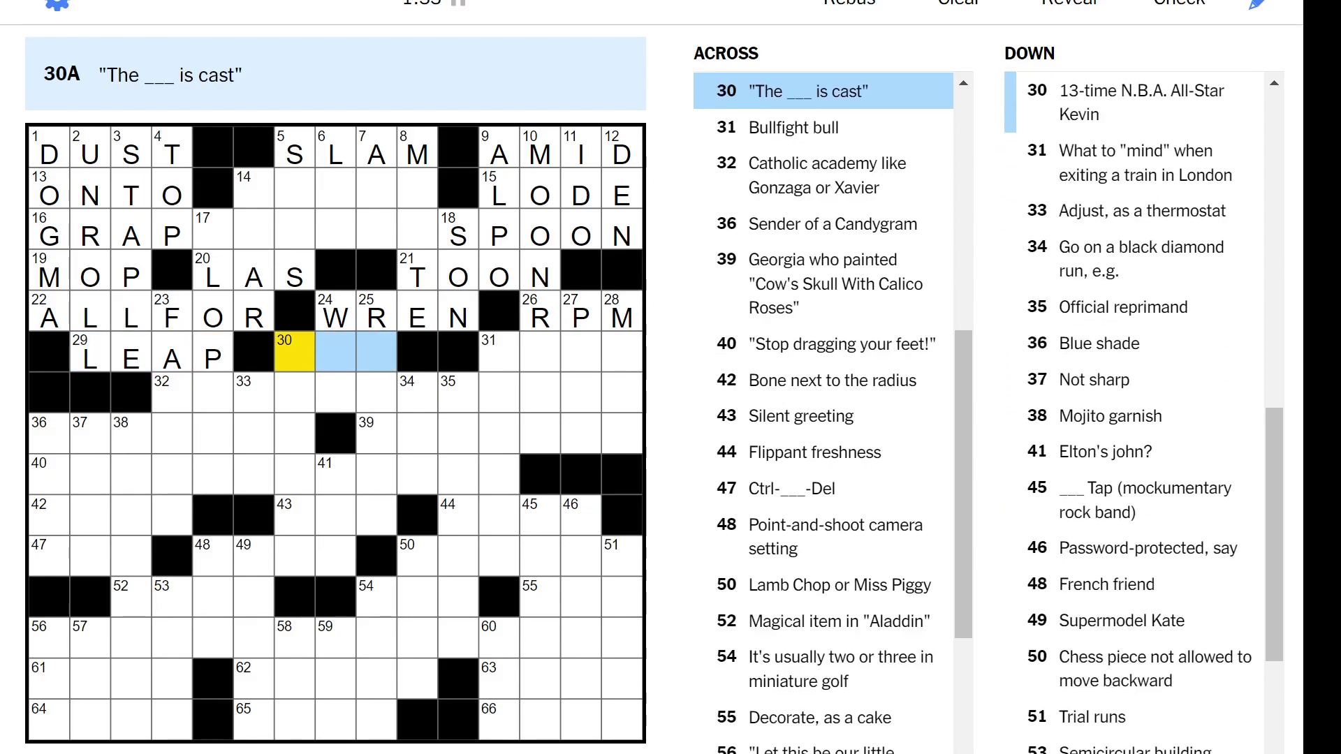
text(die)
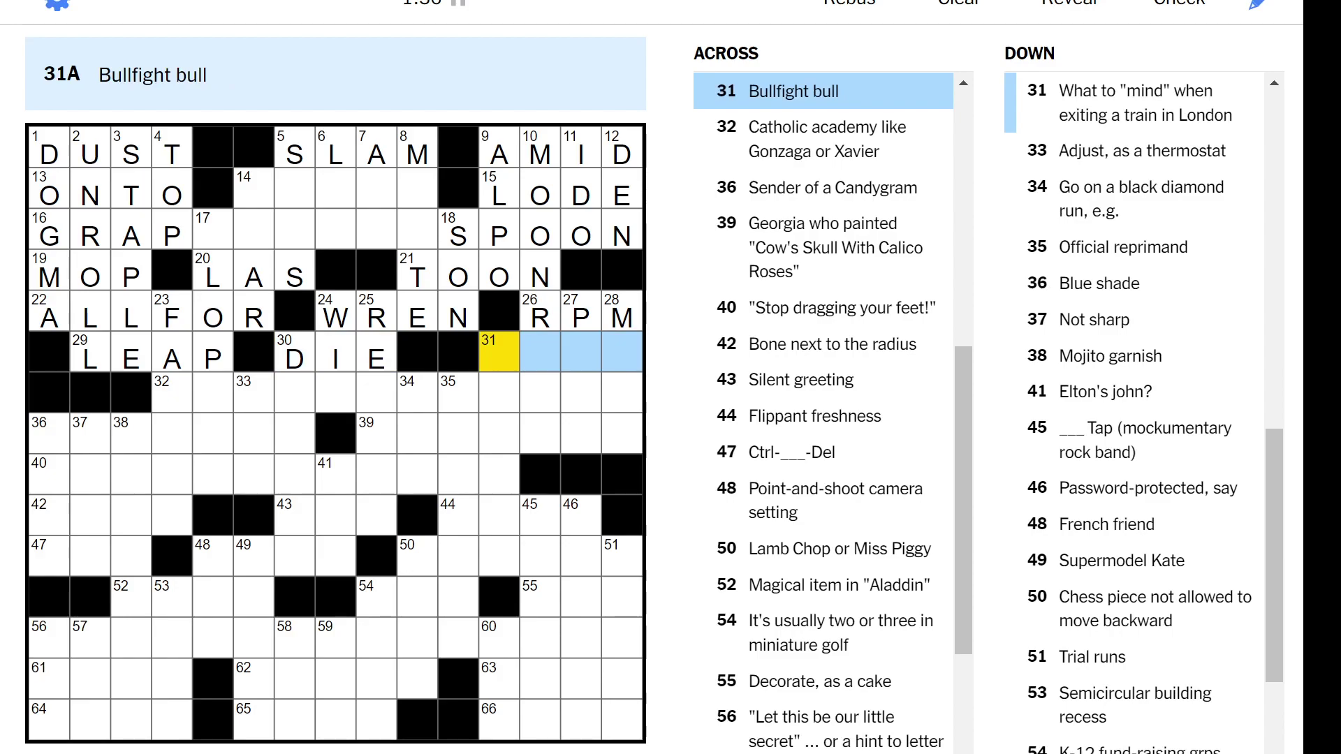
key(Tab)
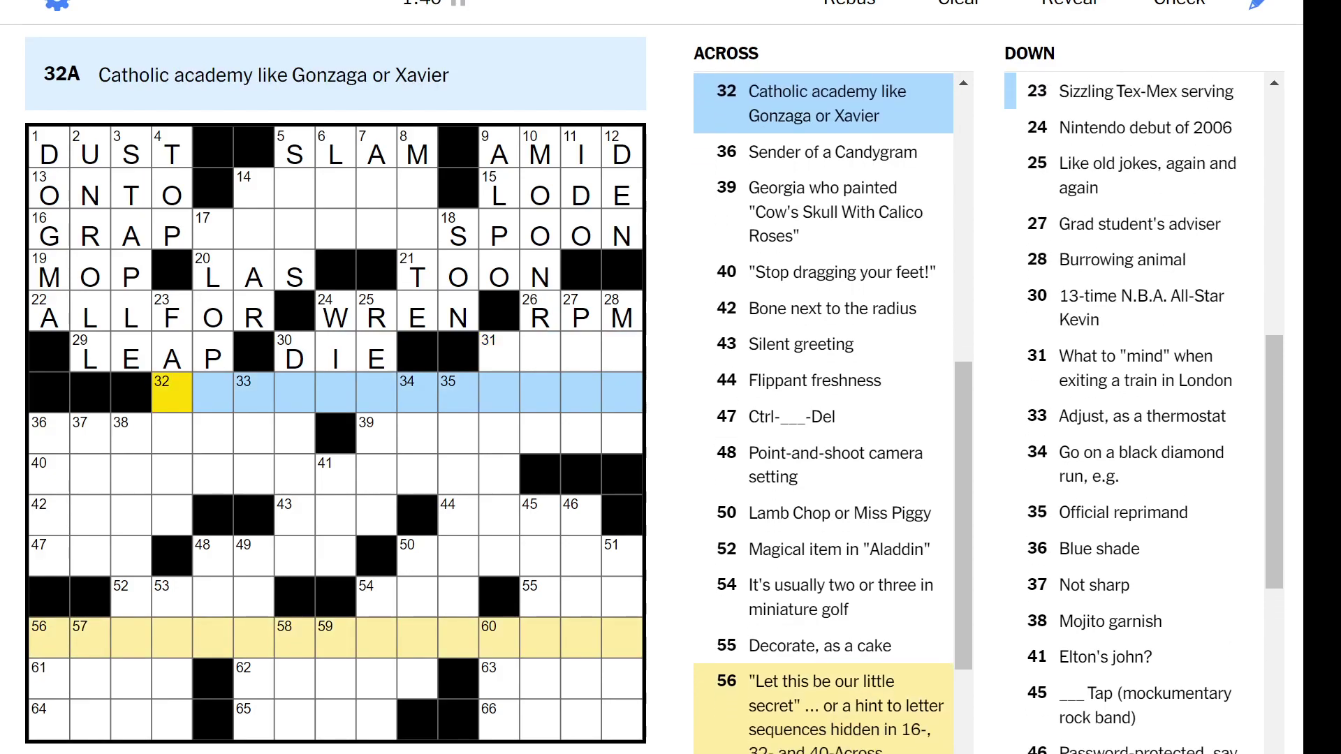
Complete JITA at 23 Down, SETS at 5 Down and AHI at 7 Down
key(Down)
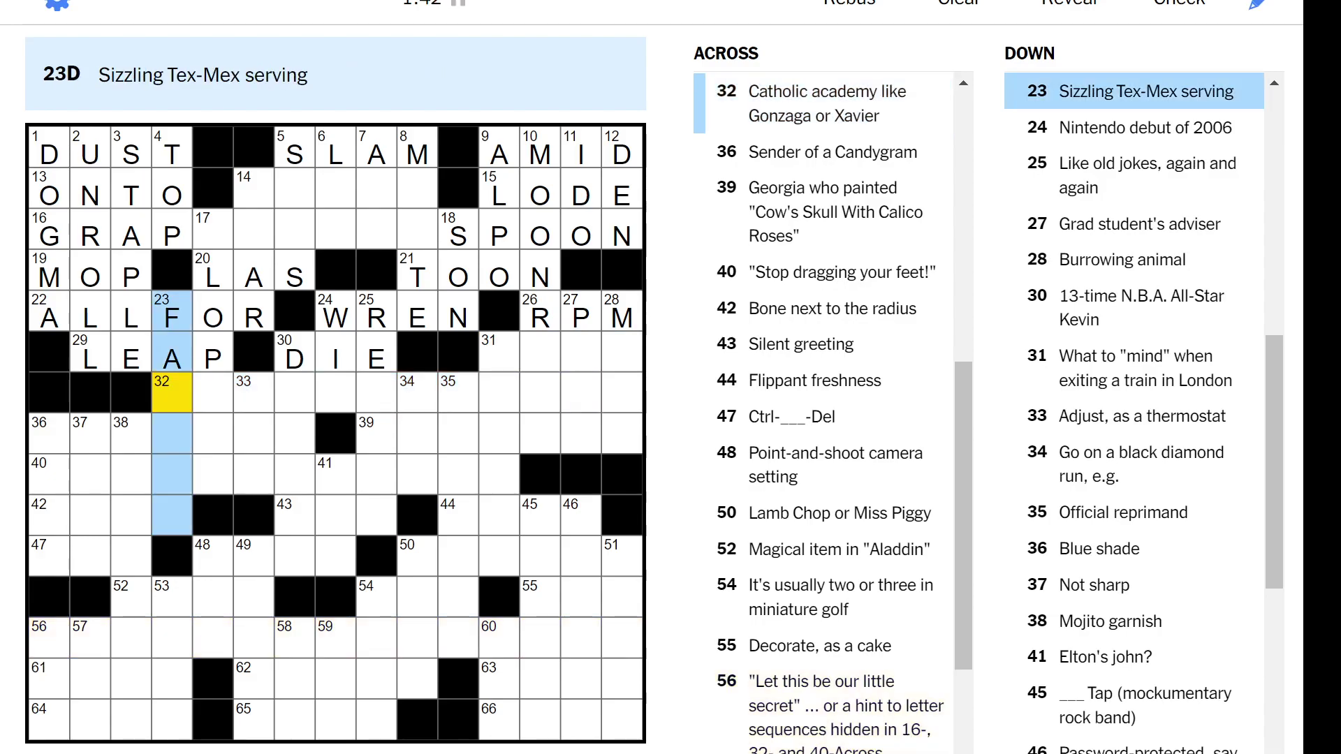
text(J)
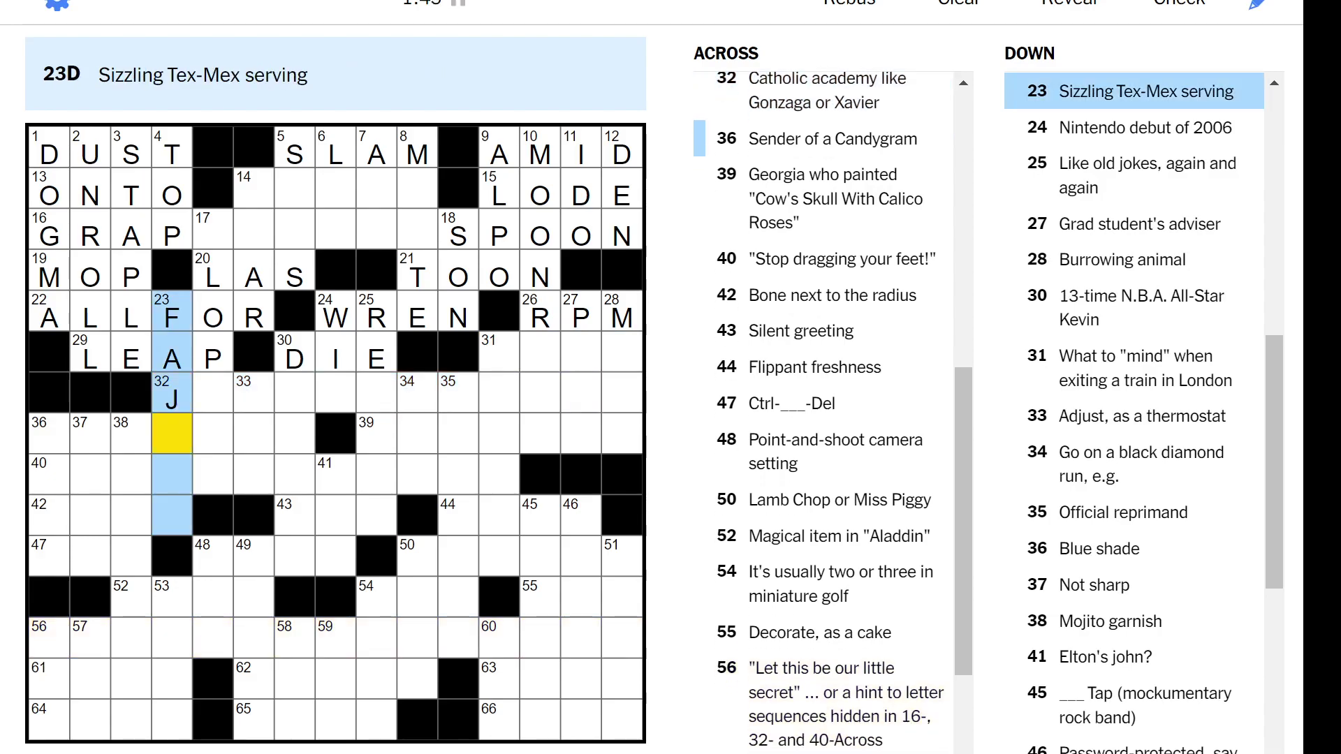
text(ITA)
key(shift+Tab)
key(shift+Tab)
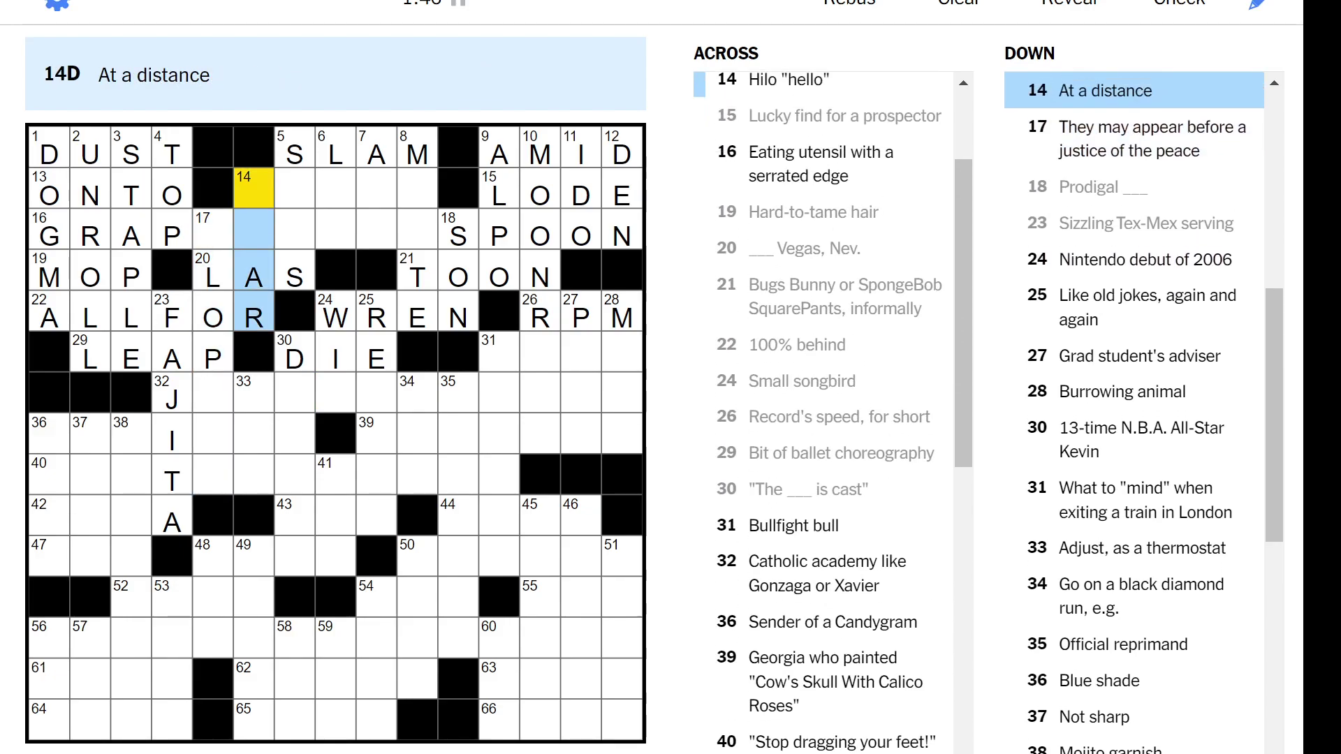
key(shift+Tab)
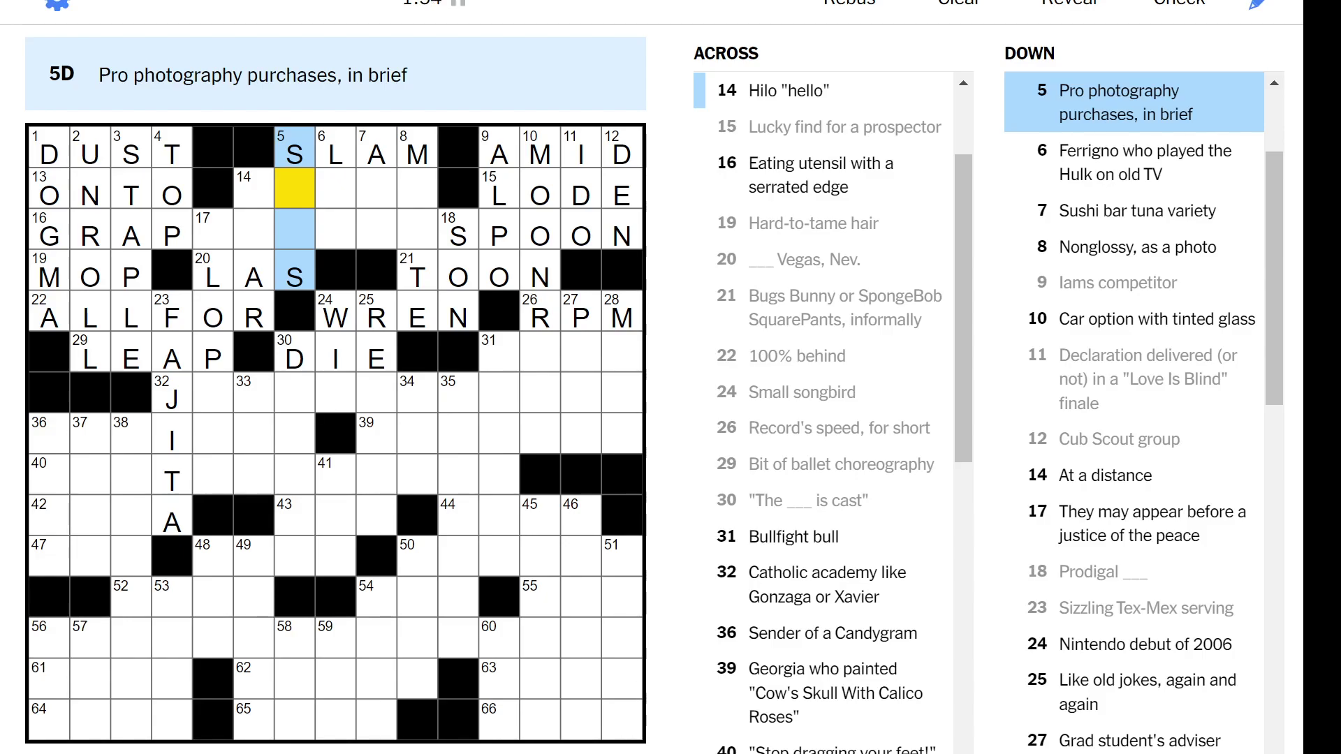
text(et)
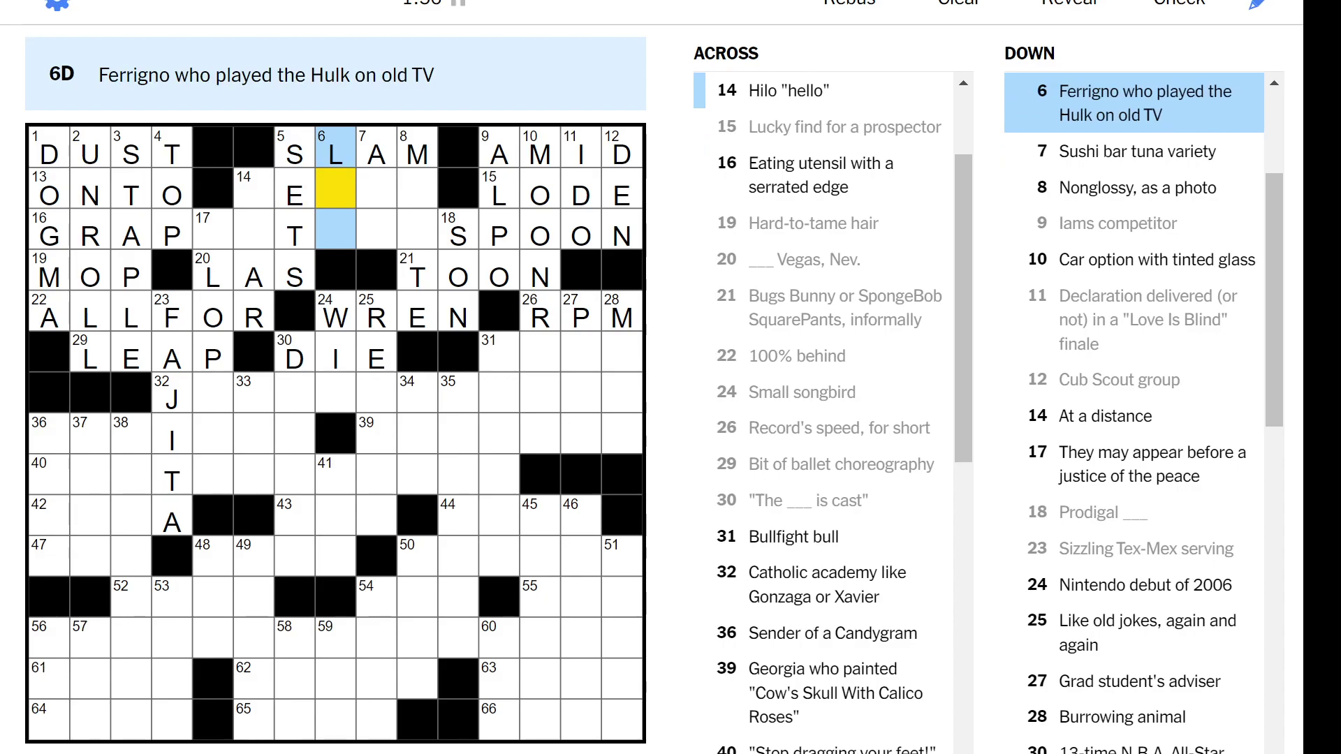
key(Tab)
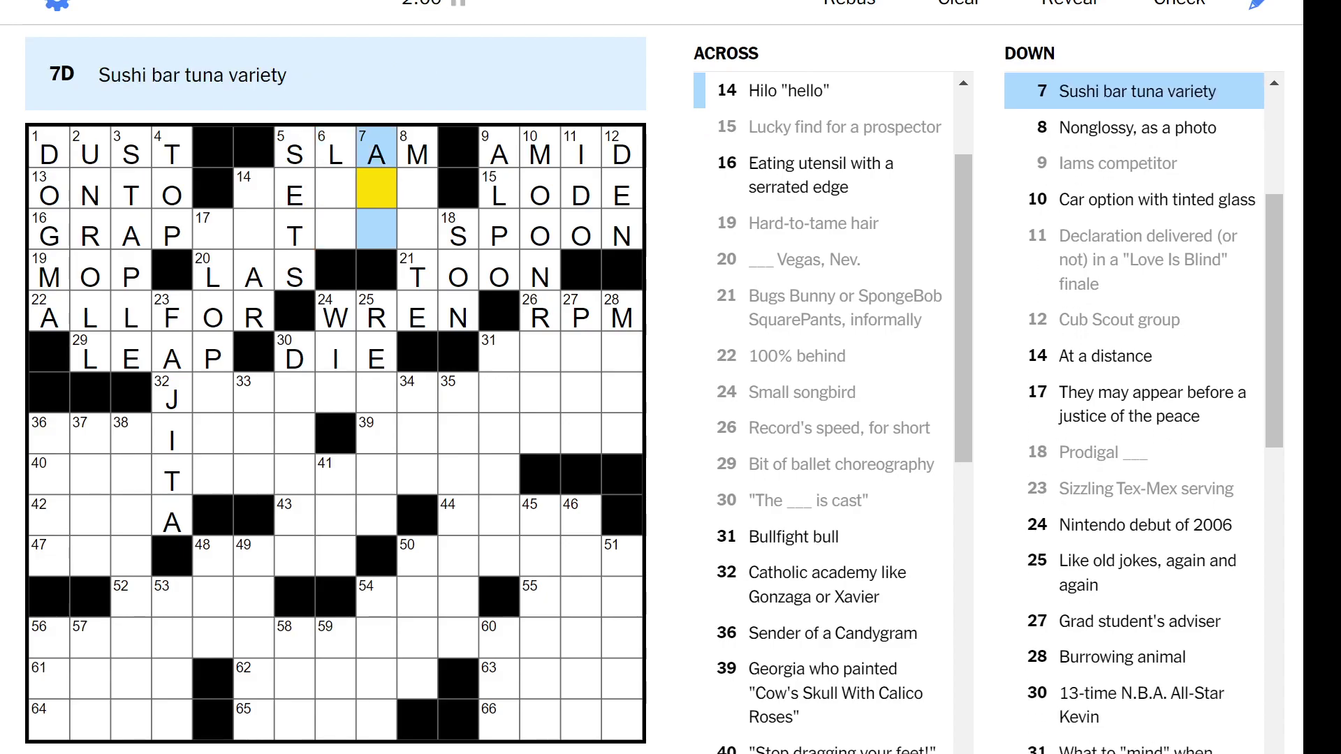
text(hi)
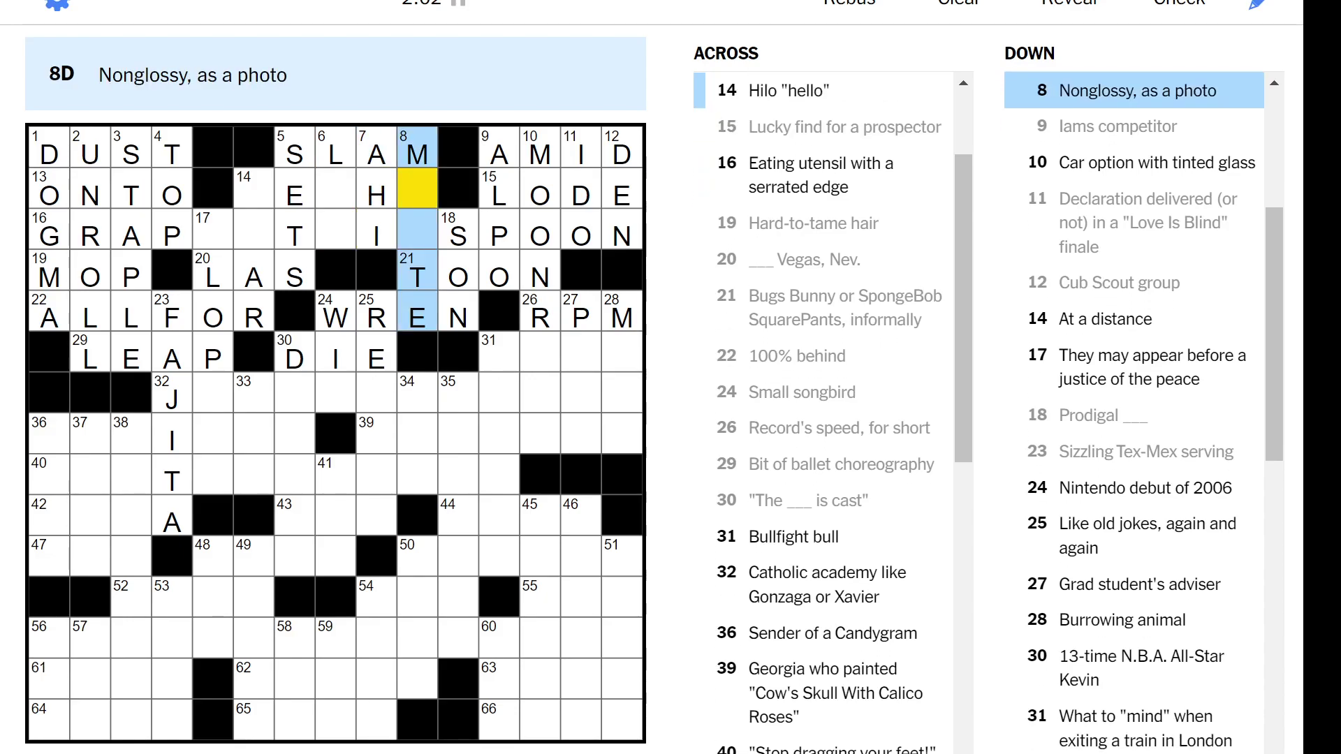
text(a)
Finish MATTE at 8 Down and correct 14 Across to ALOHA
key(Tab)
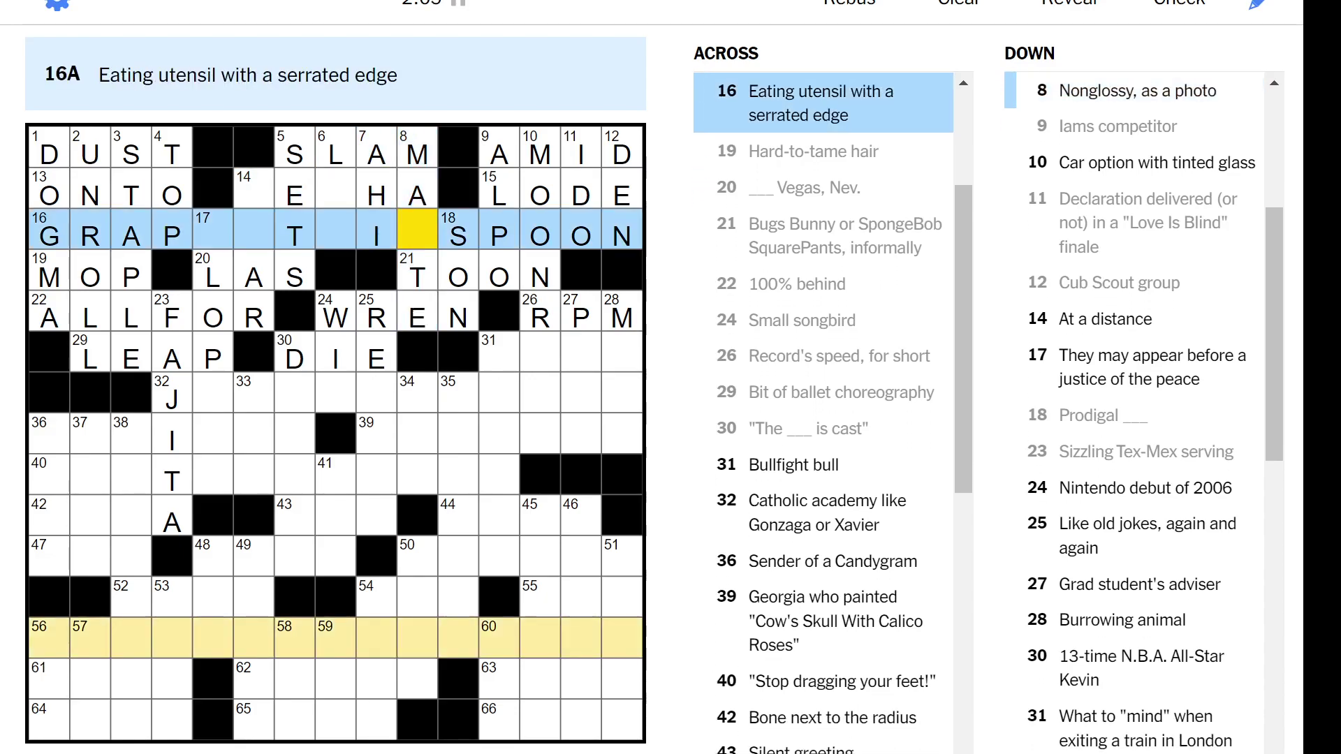
text(t)
key(shift+Tab)
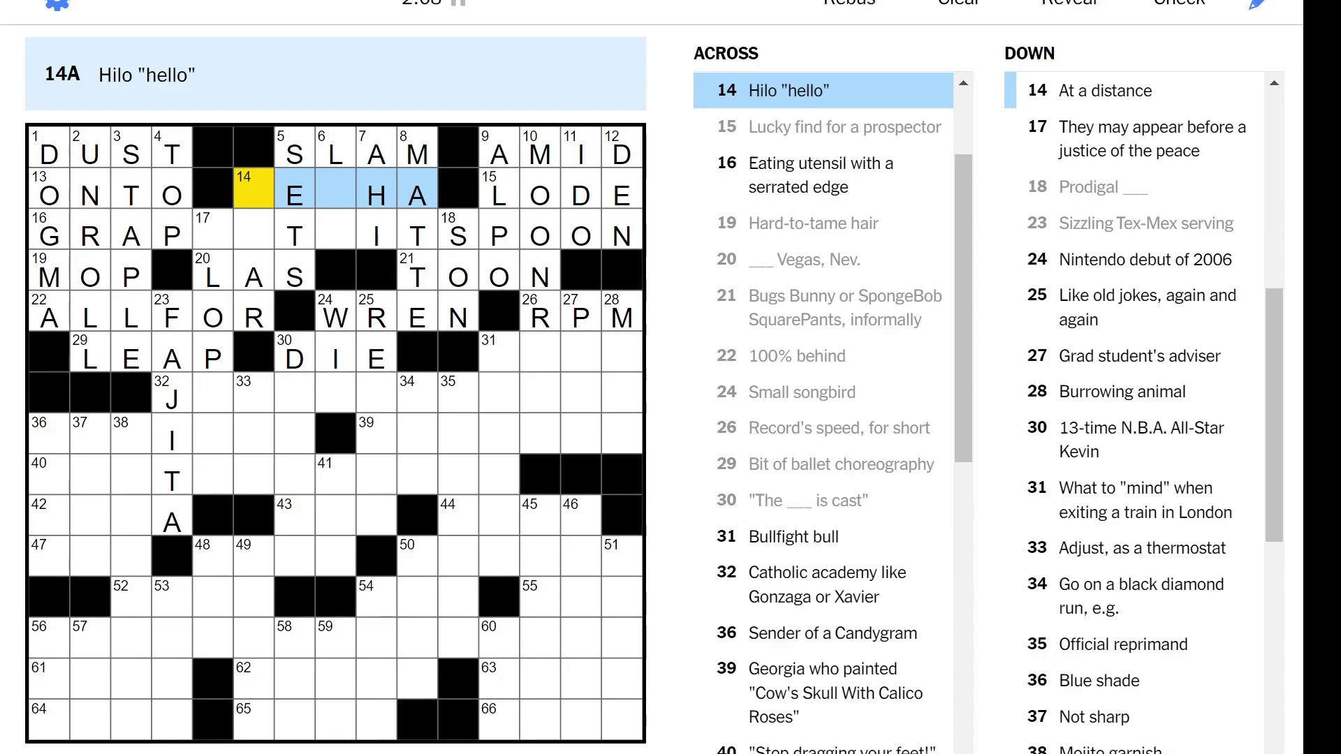
key(Right)
key(Down)
text(l)
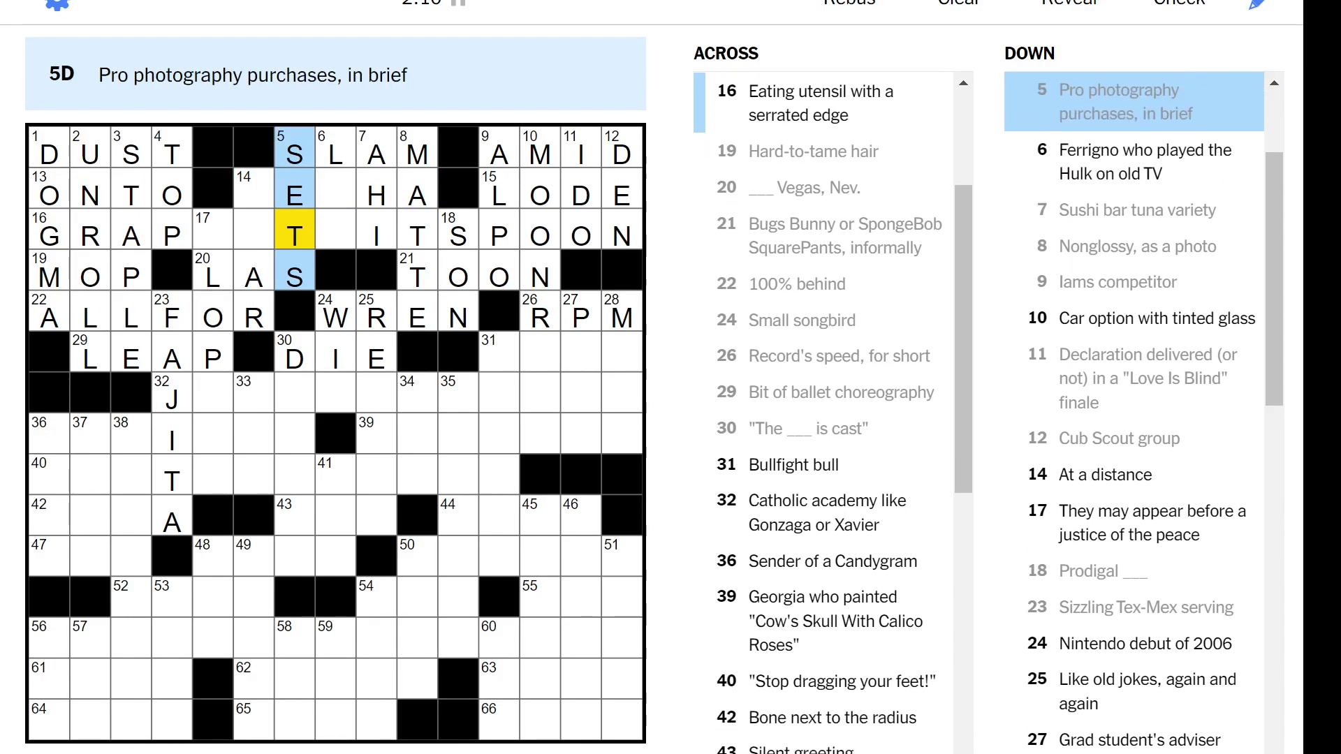
key(BackSpace)
key(Left)
text(ao)
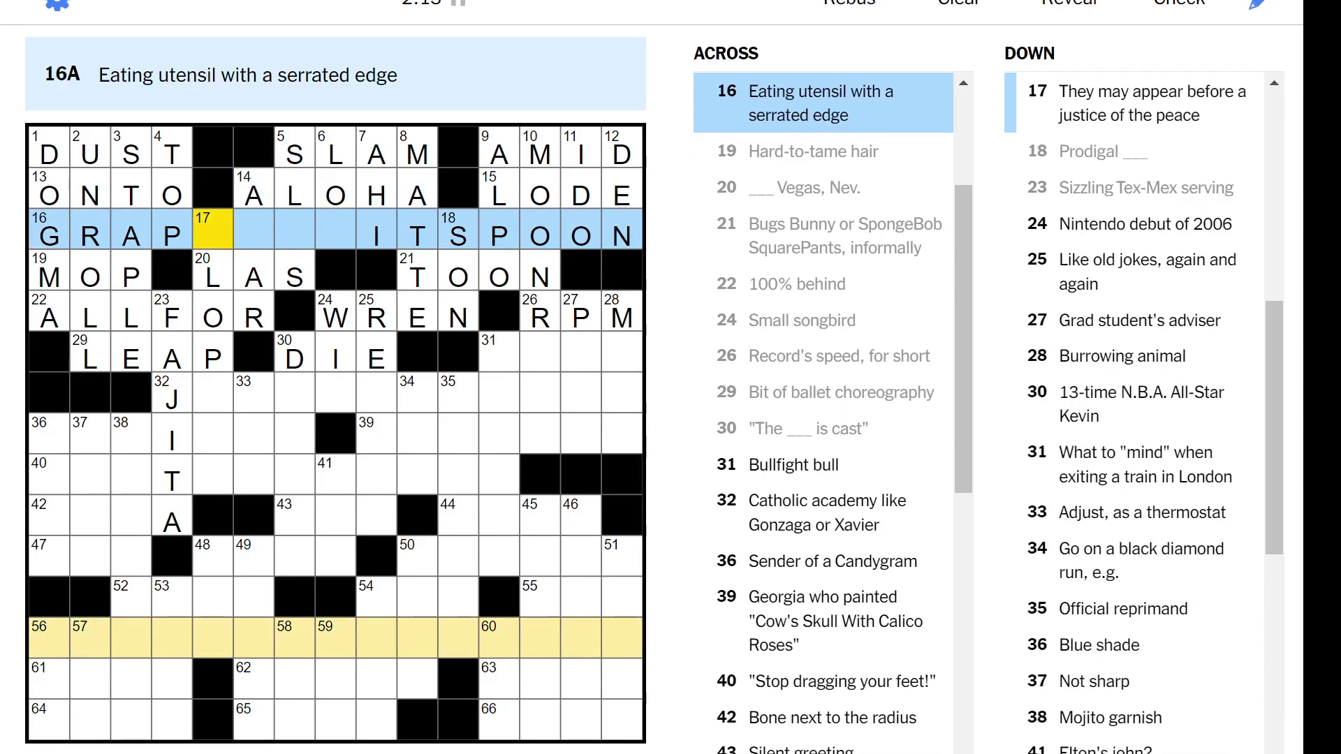
Fill ELOPERS at 17 Down and AFAR at 14 Down, completing GRAPEFRUIT SPOON at 16 Across
key(Down)
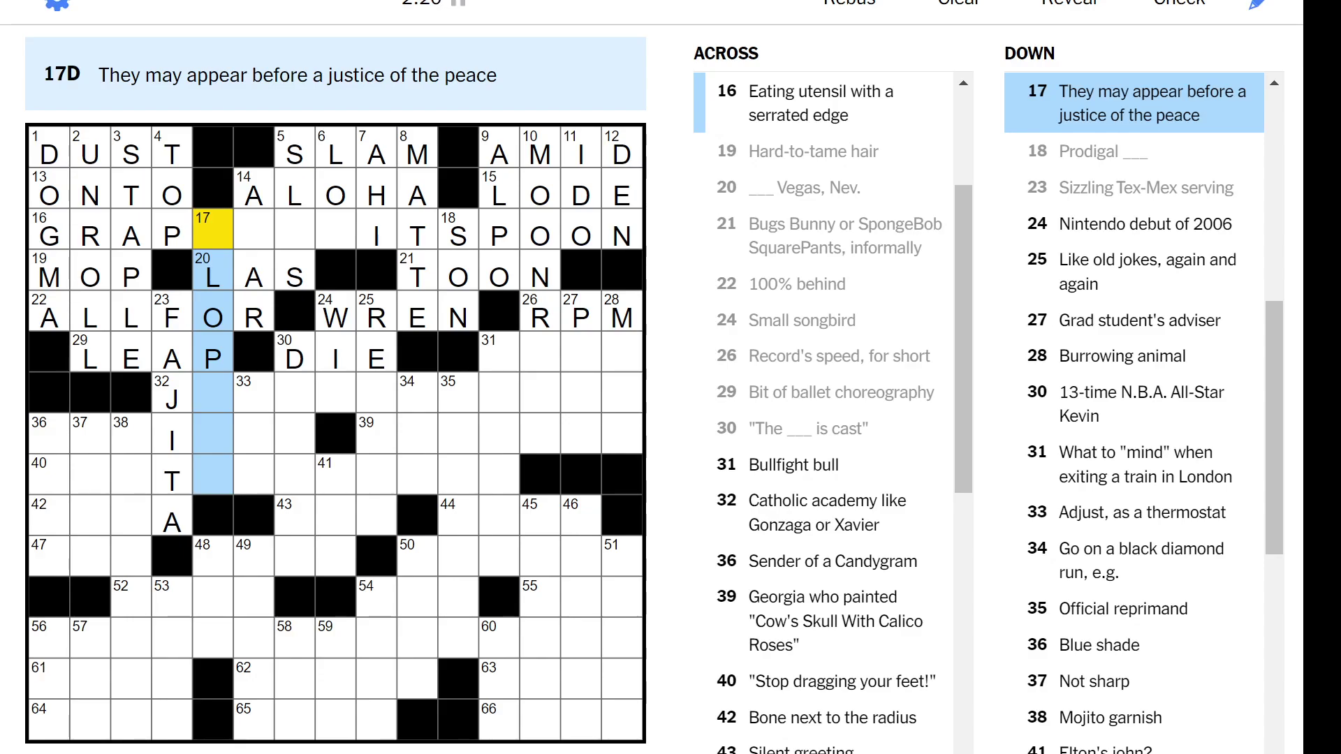
text(ELOPERS)
key(shift+Tab)
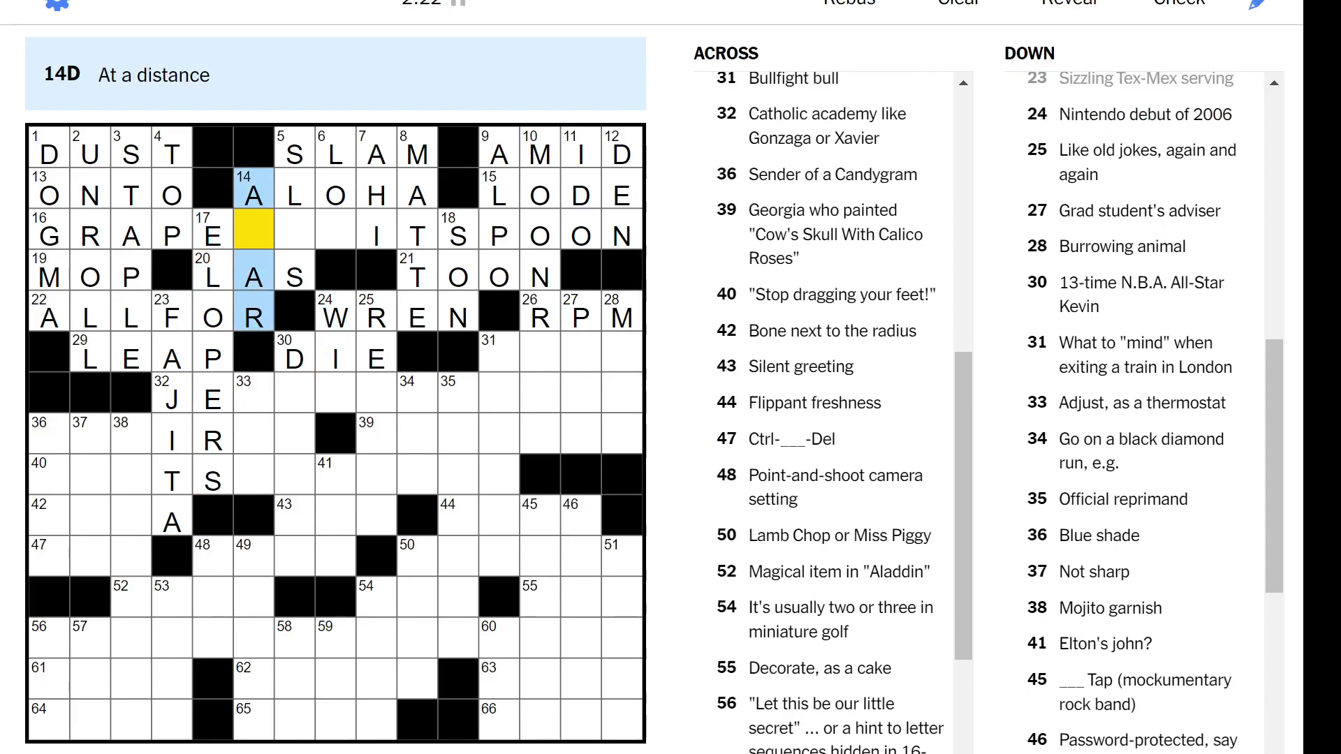
text(F)
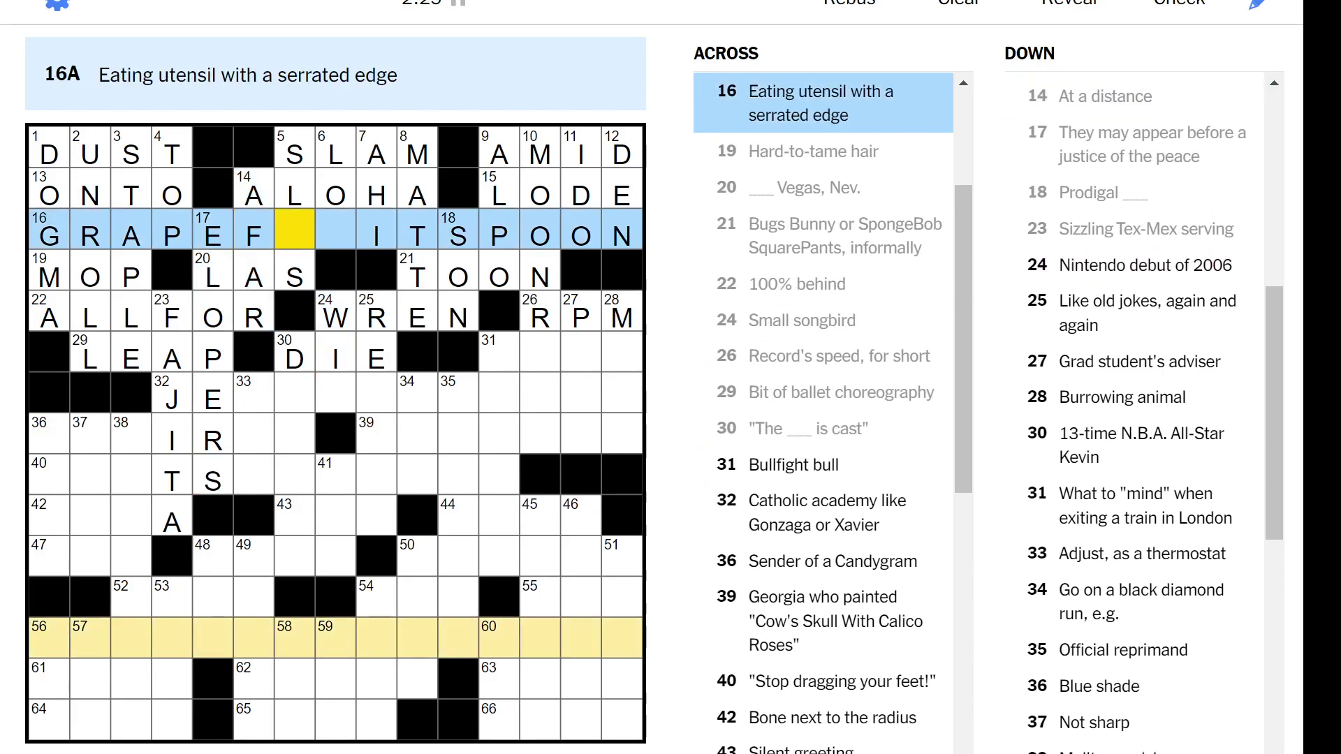
text(R)
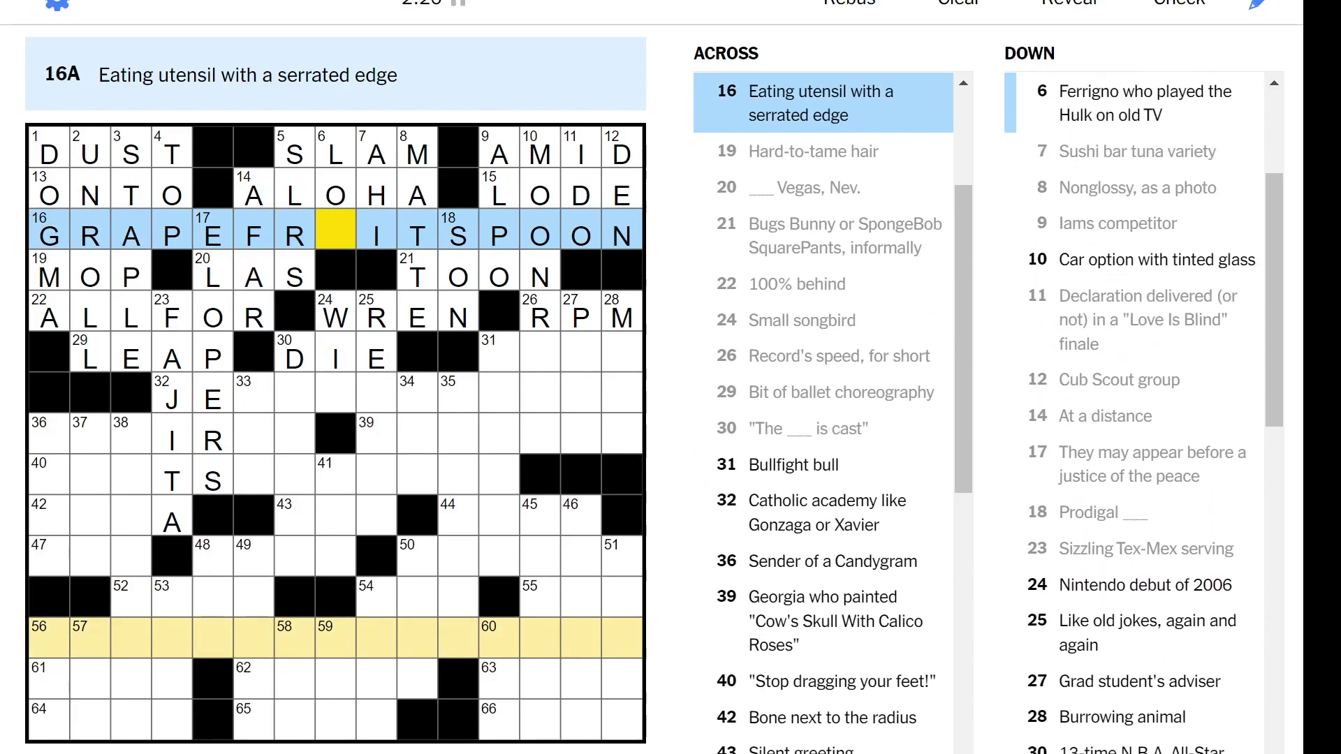
text(U)
key(shift+Tab)
key(shift+Tab)
key(shift+Tab)
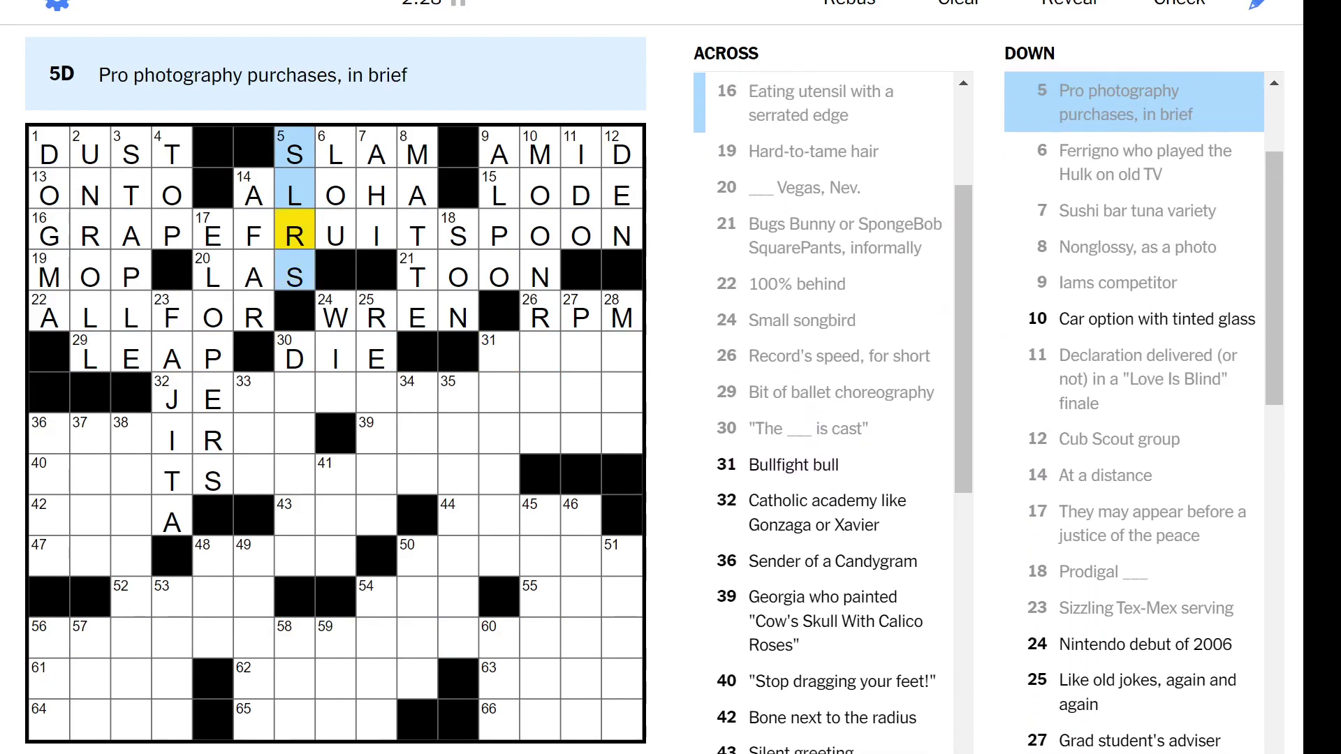
Fill ADMIRER at 36 Across and OKEEFFE at 39 Across, deleting a stray E
key(Tab)
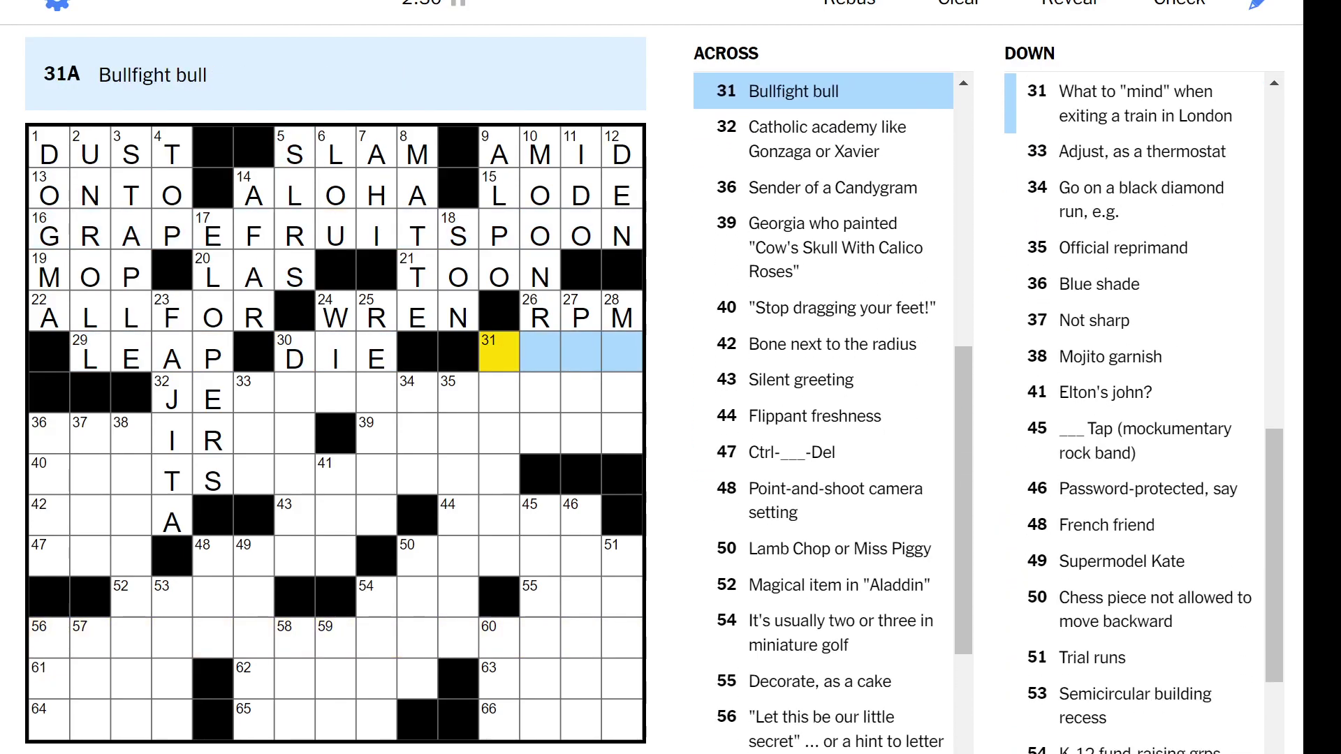
key(Tab)
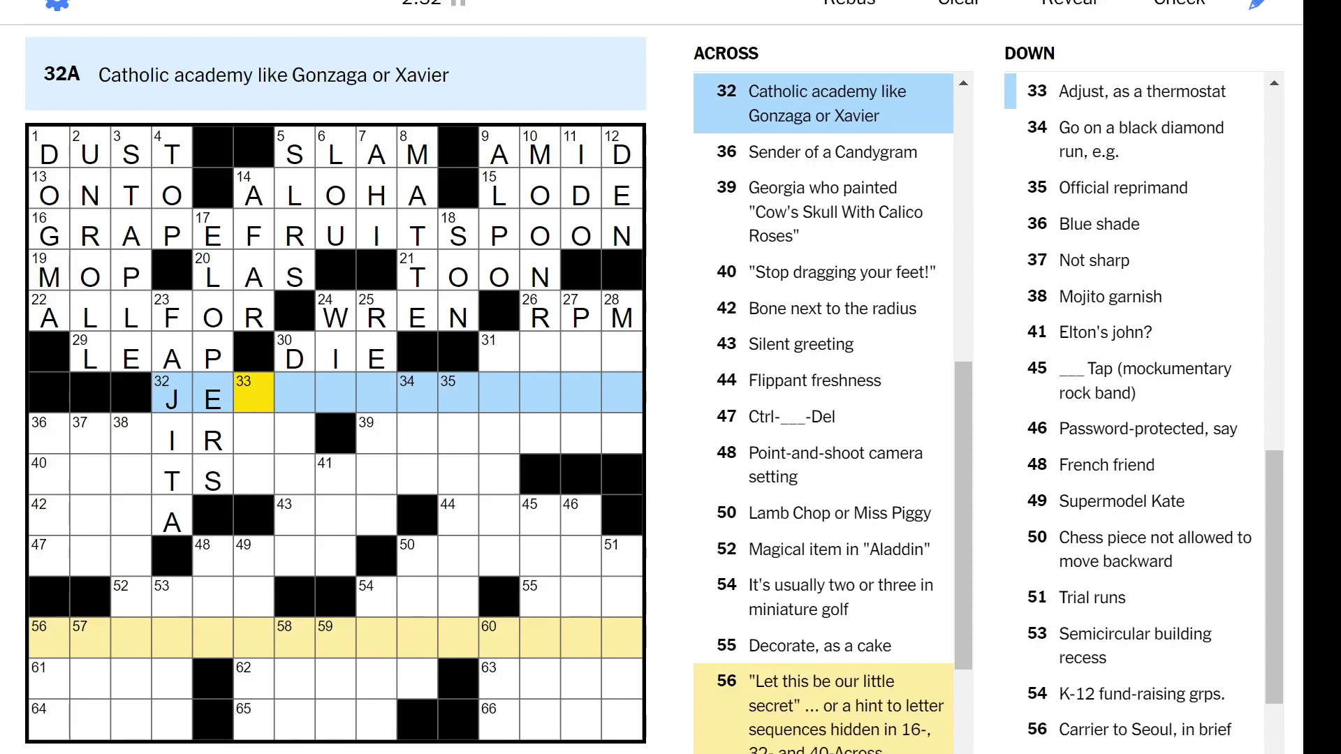
key(Tab)
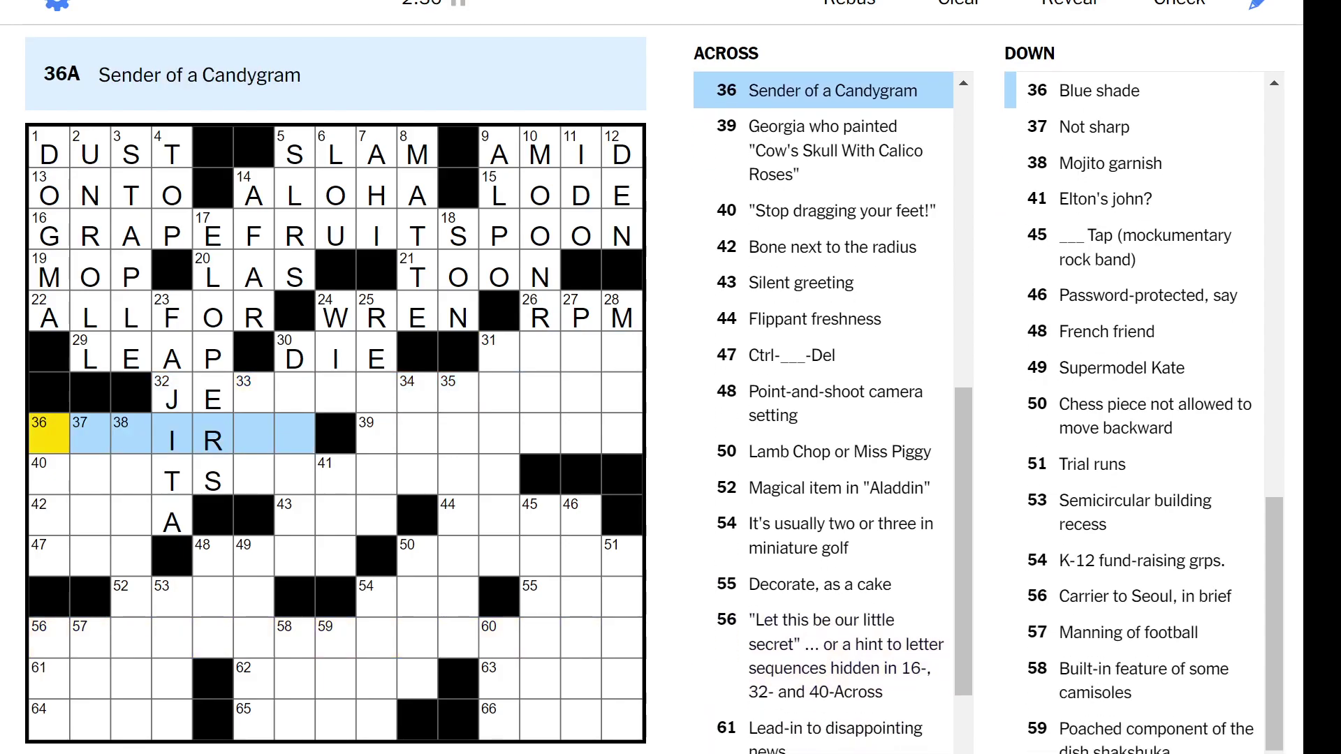
text(ADMIRER )
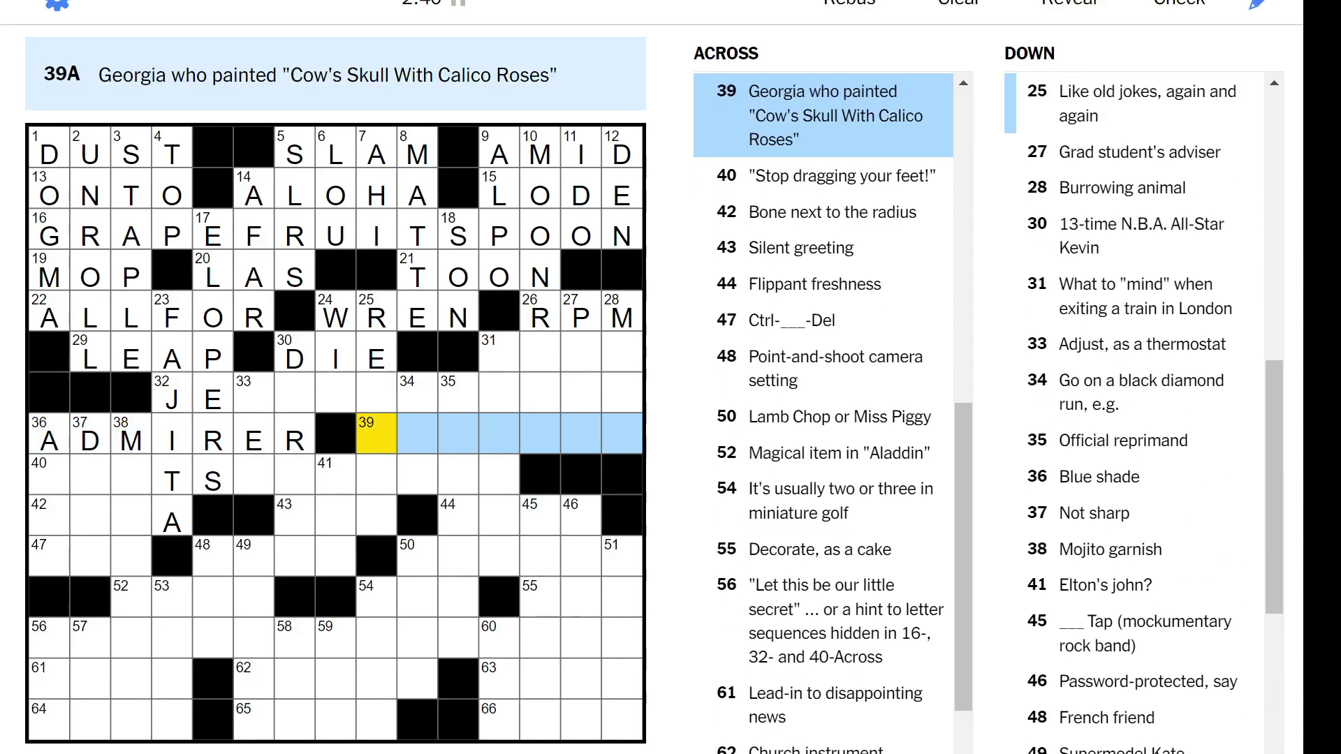
text(OKEEFE)
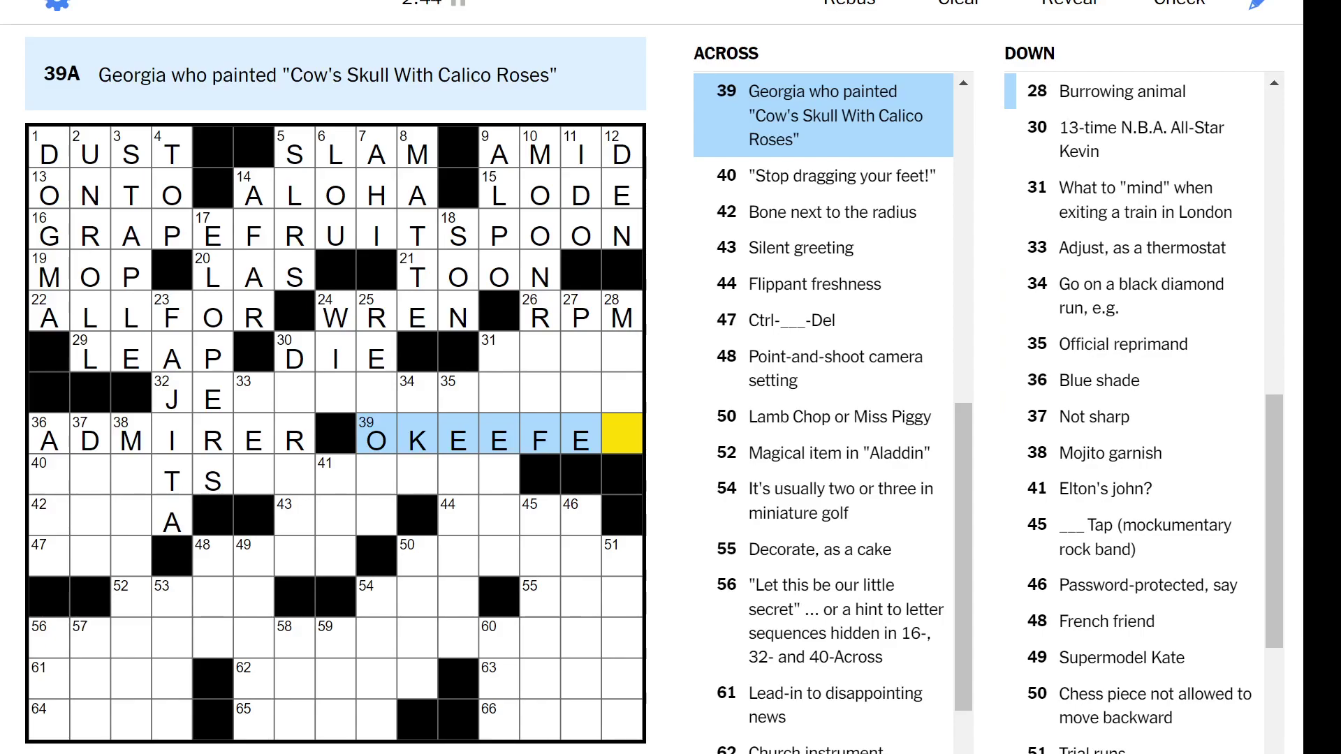
key(BackSpace)
key(Down)
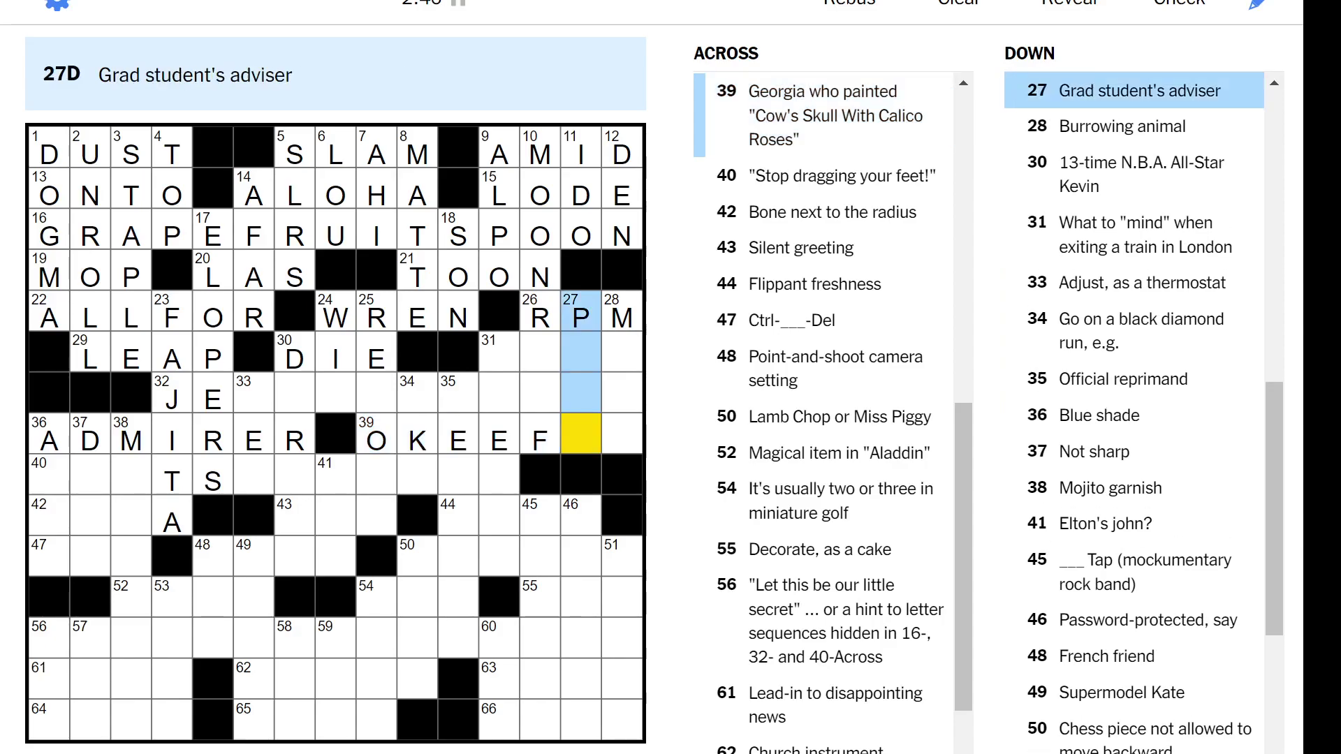
key(Right)
text(FE)
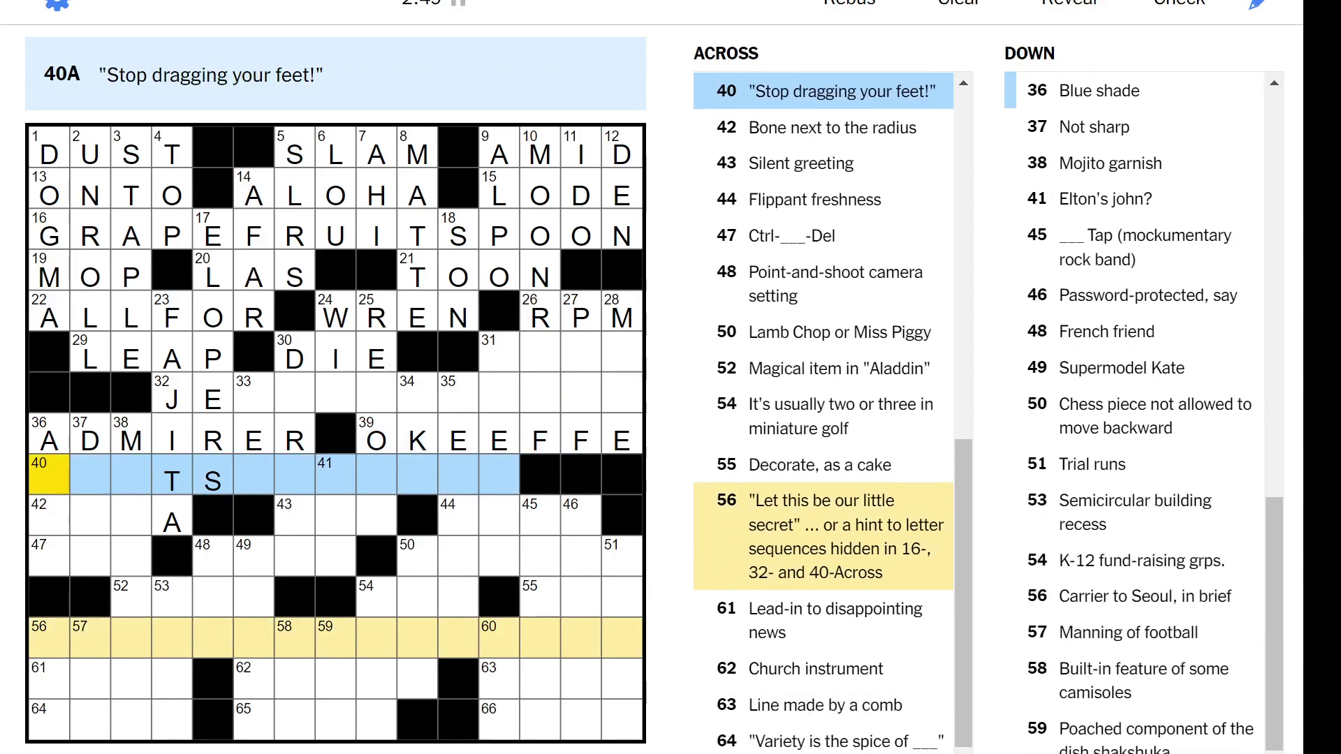
Complete PROF at 27 Down, MOLE at 28 Down and MOONROOF at 10 Down
key(shift+Tab)
key(Right)
key(Right)
key(Right)
key(Right)
key(Right)
key(Up)
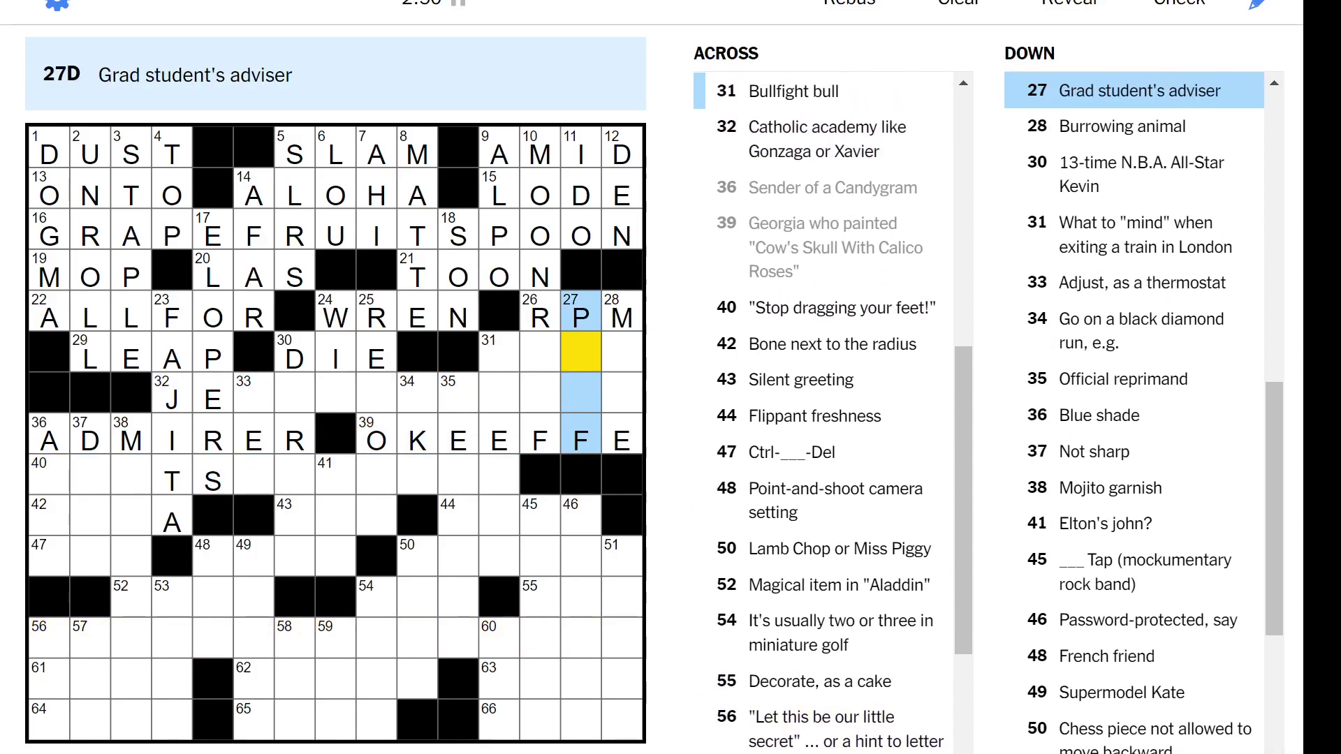
text(RO)
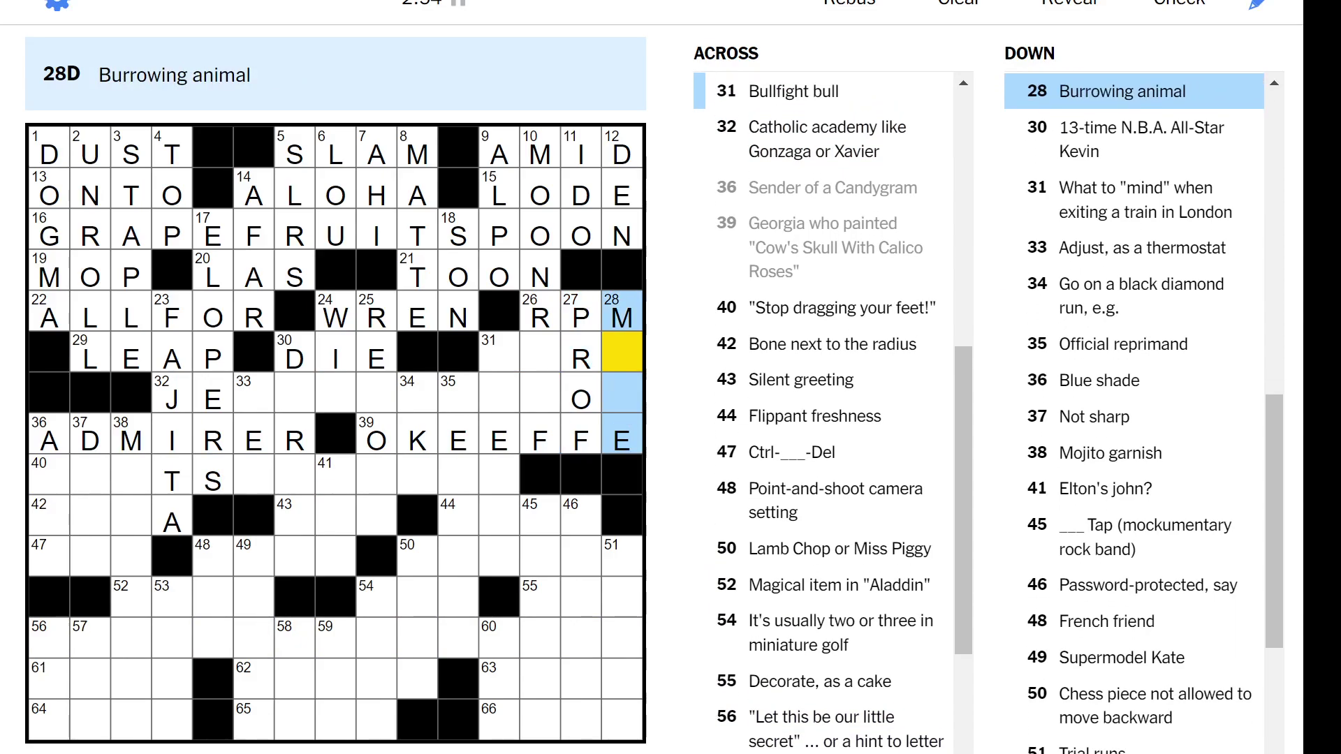
text(OL)
key(shift+Tab)
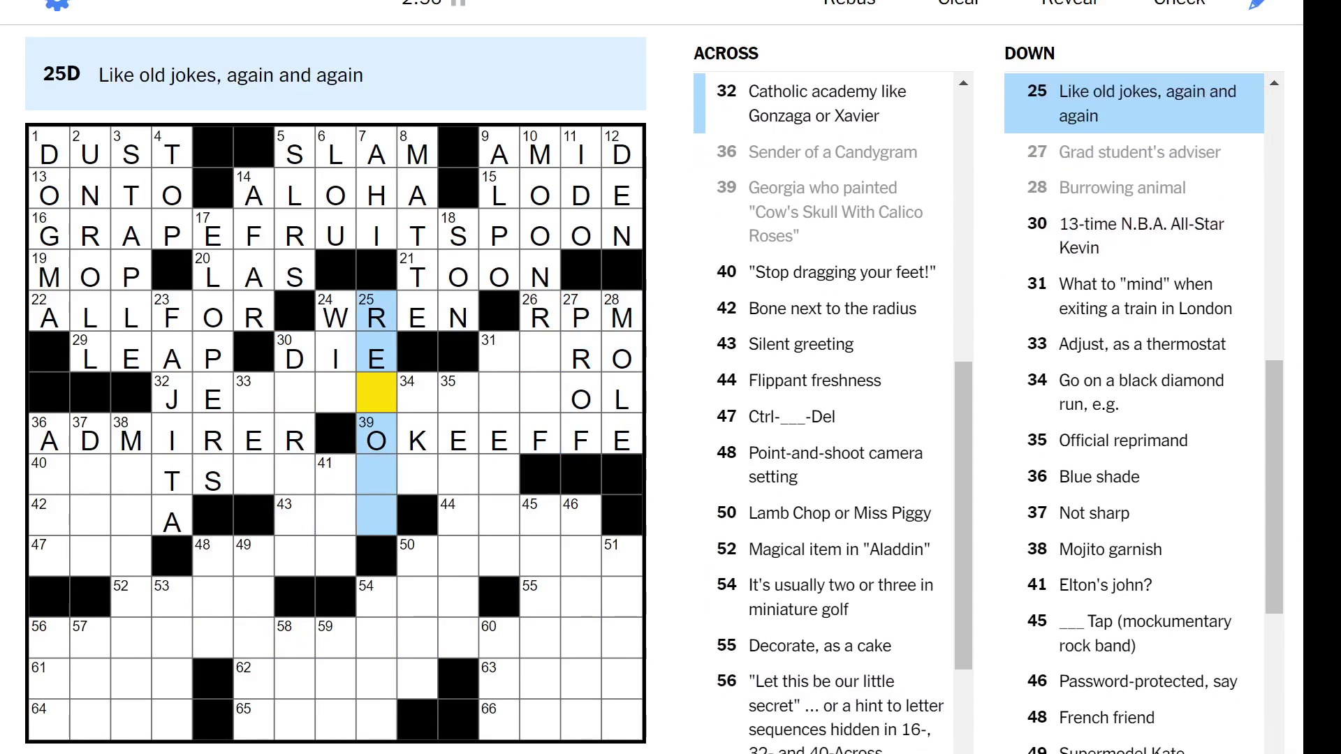
key(Right)
key(Right)
key(Right)
key(Right)
key(Up)
key(Up)
key(Right)
key(Right)
key(Up)
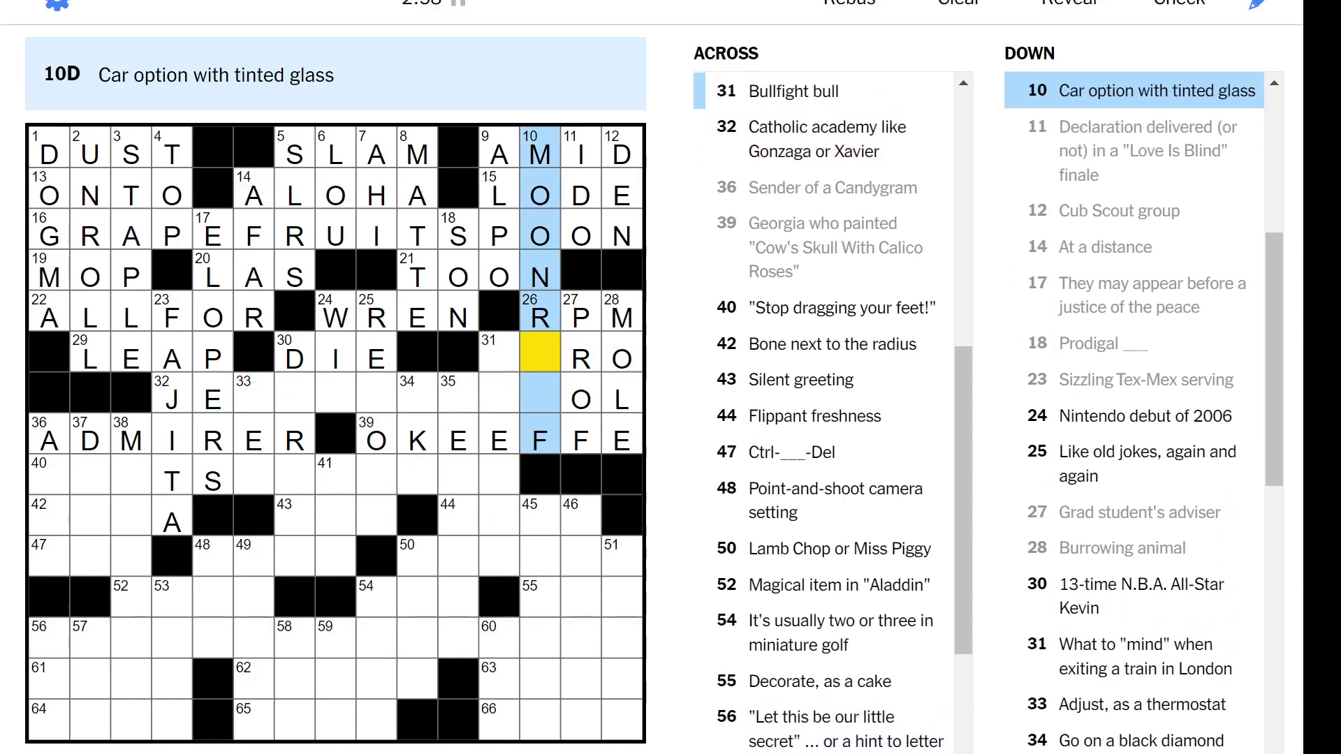
text(OO)
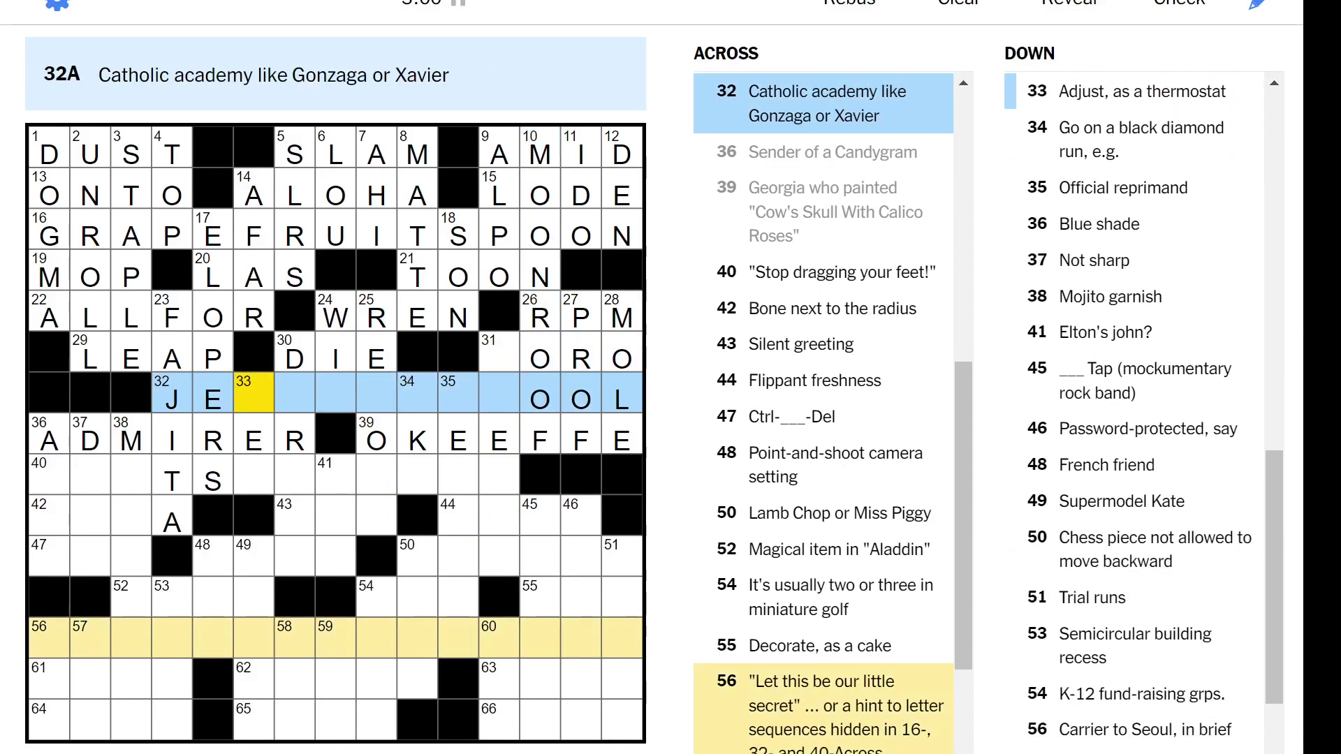
text(SUITSCH)
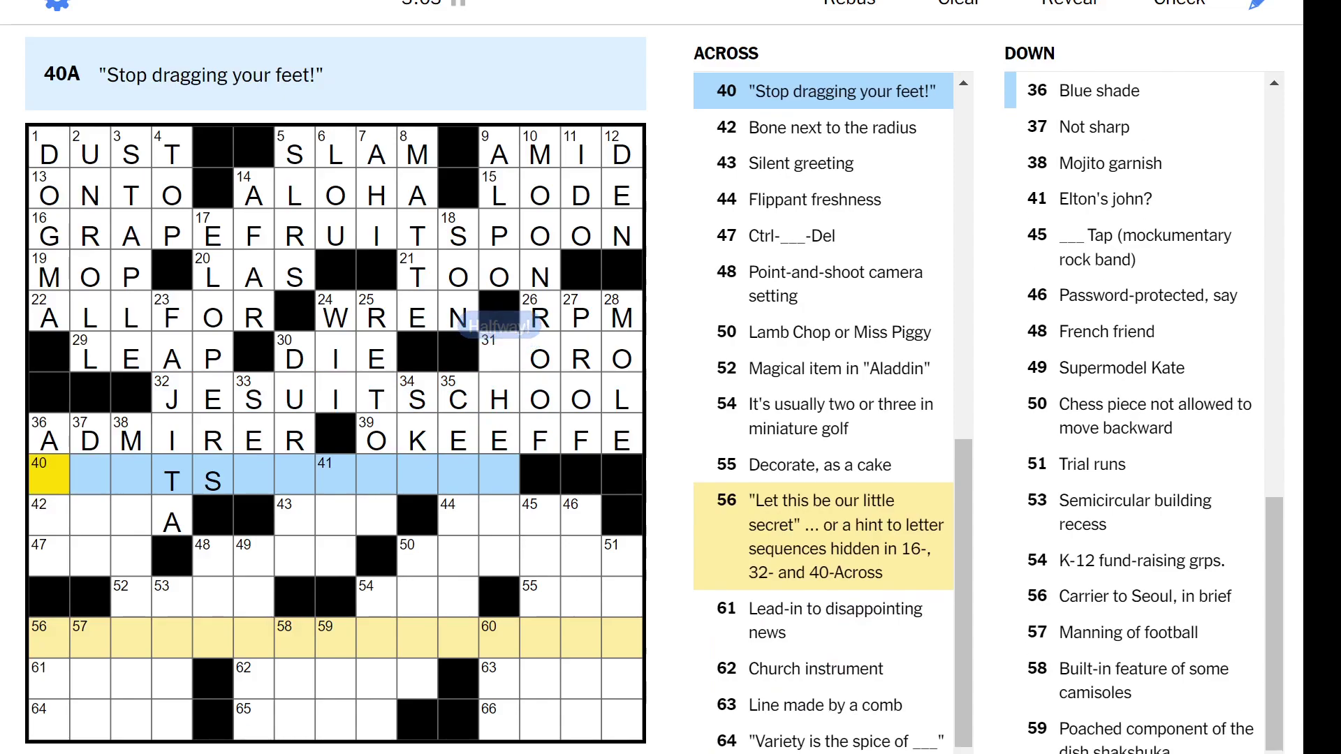
Fill JESUIT SCHOOL, QUIT STALLING, AQUA, DULL, MINT, ULNA, NOD, SASS, ALT and AUTO
key(Down)
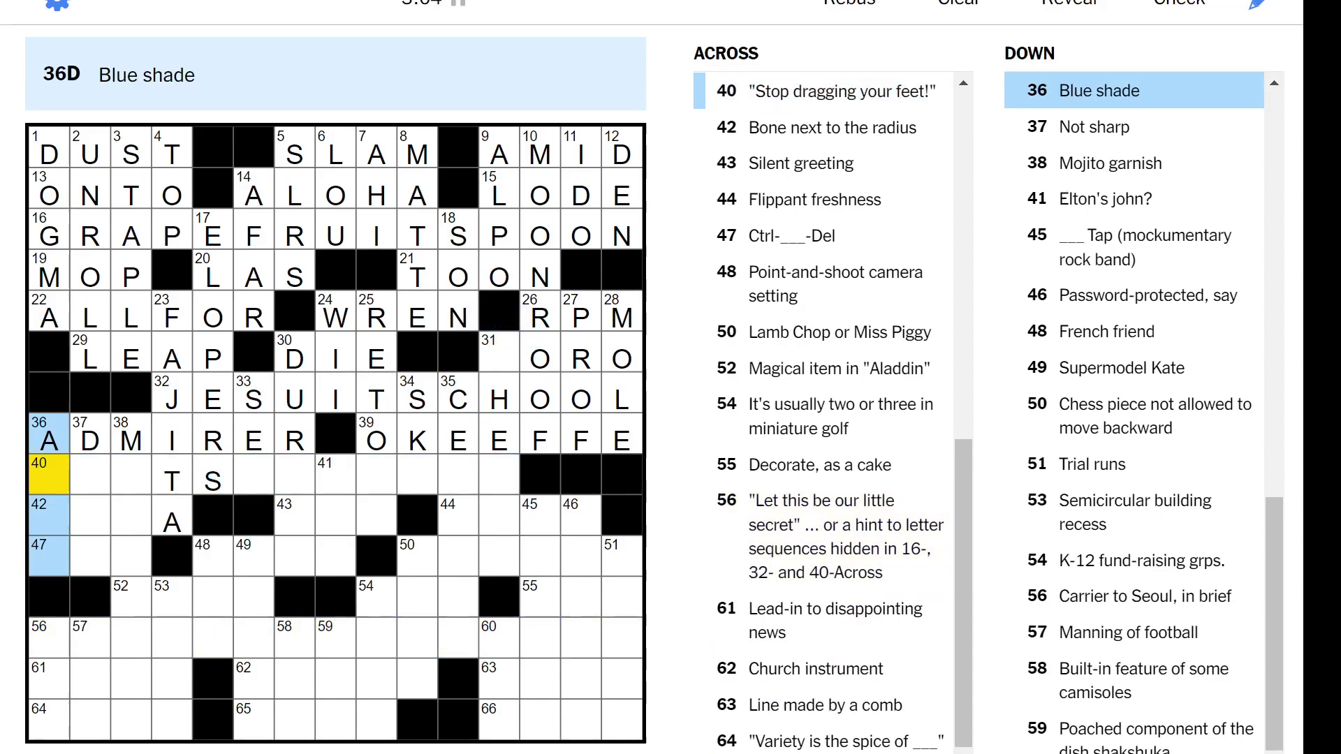
text(QU)
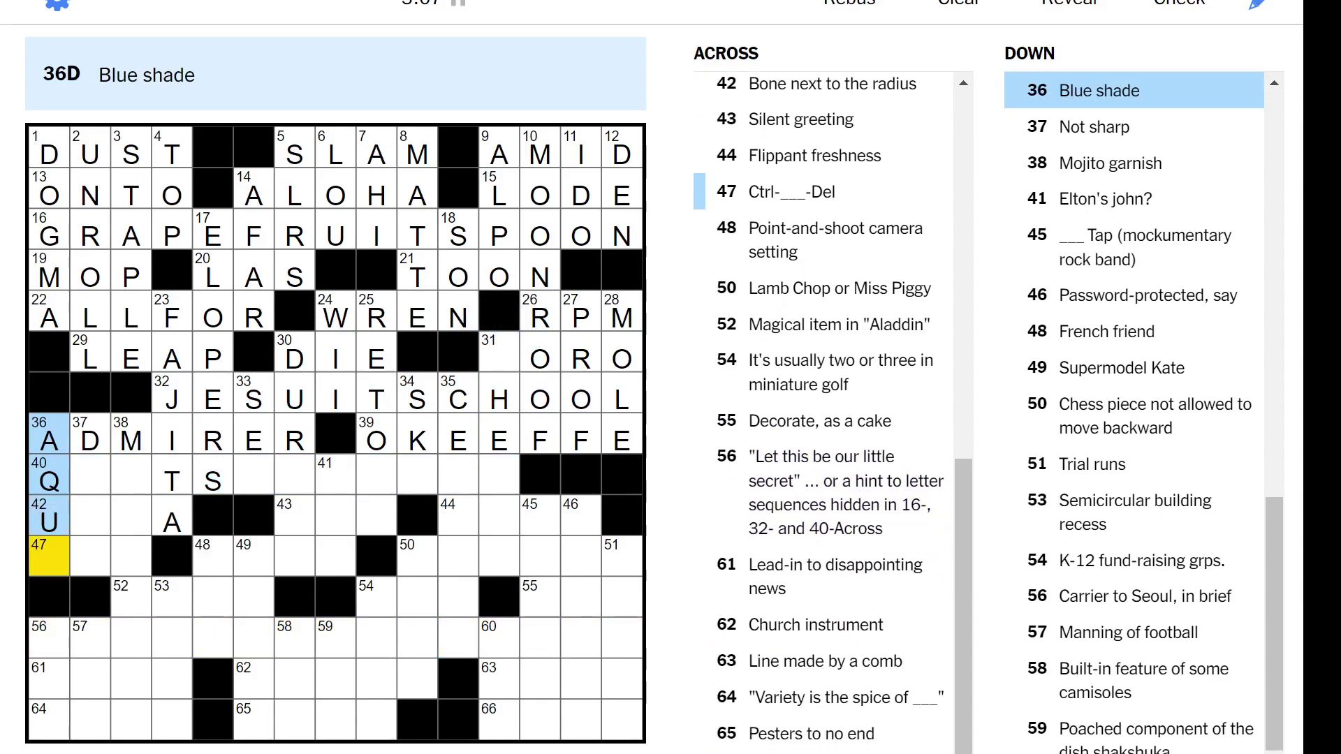
text(AU)
text(LL)
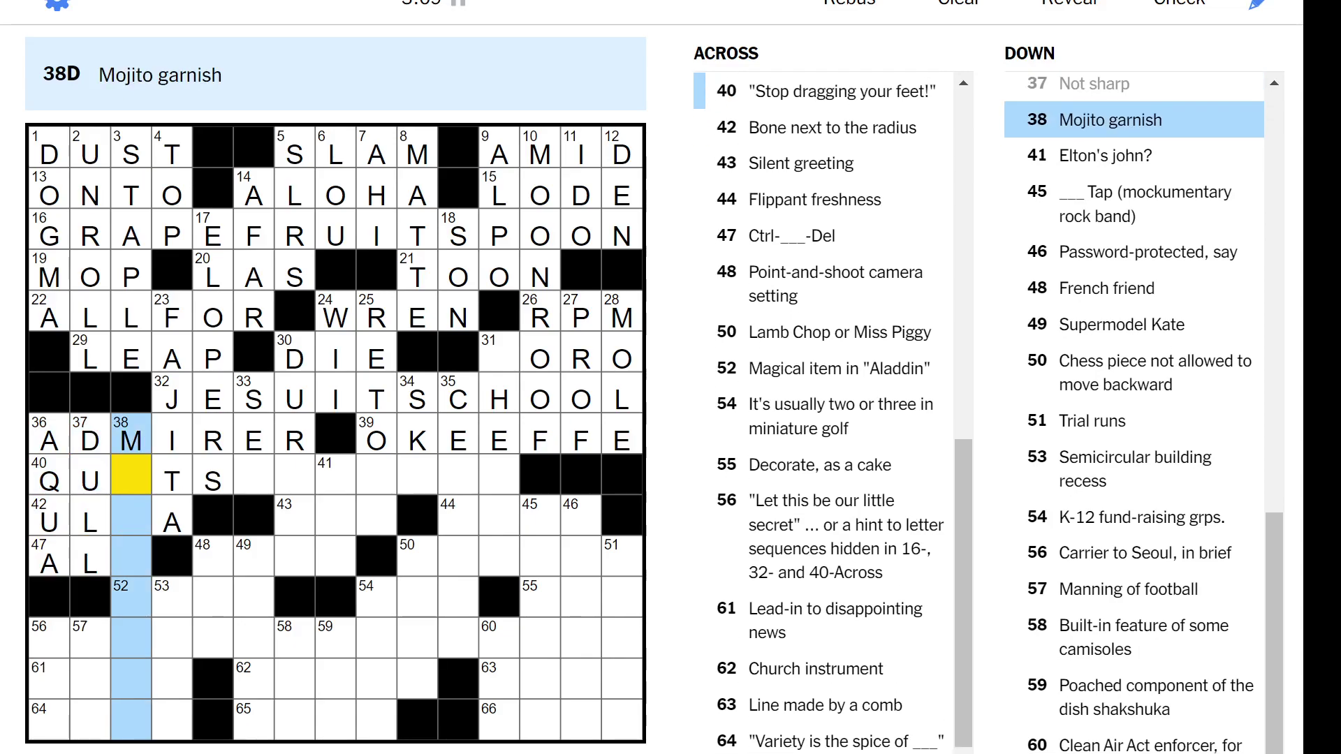
key(space)
text(I)
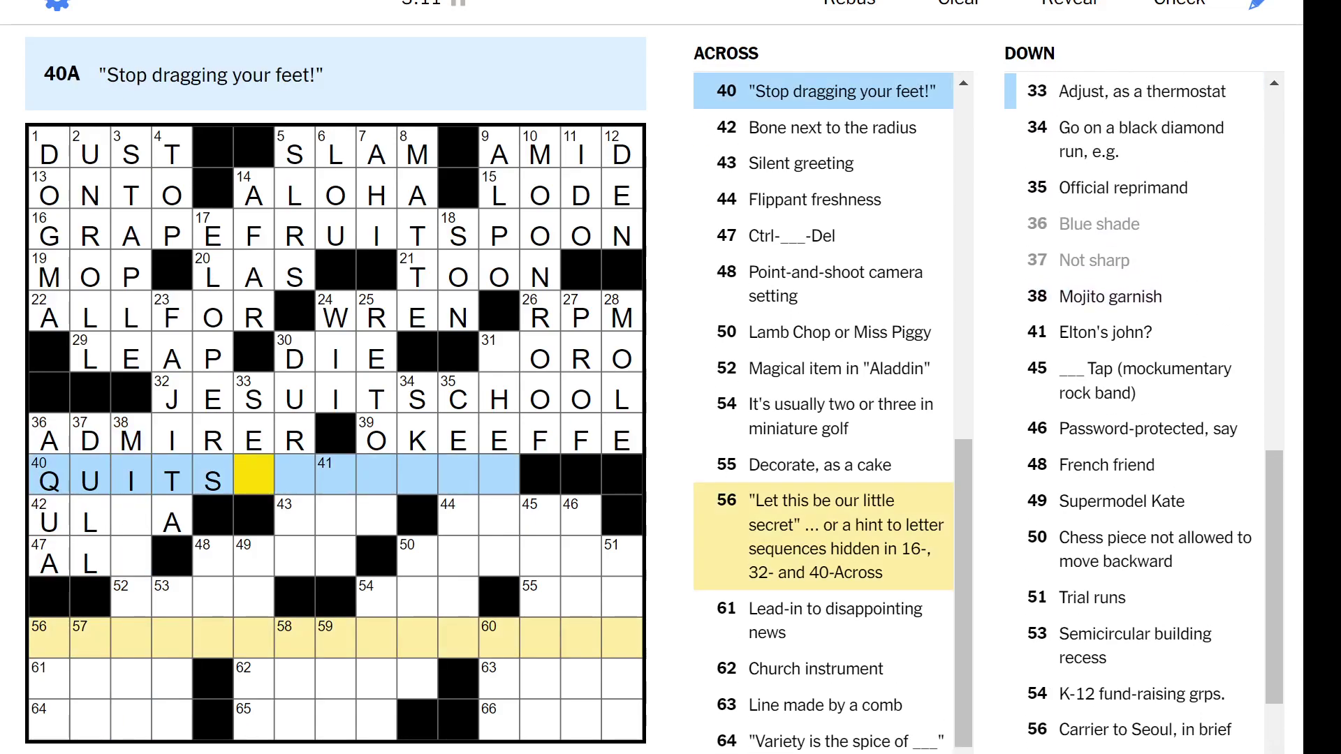
text(TALLING)
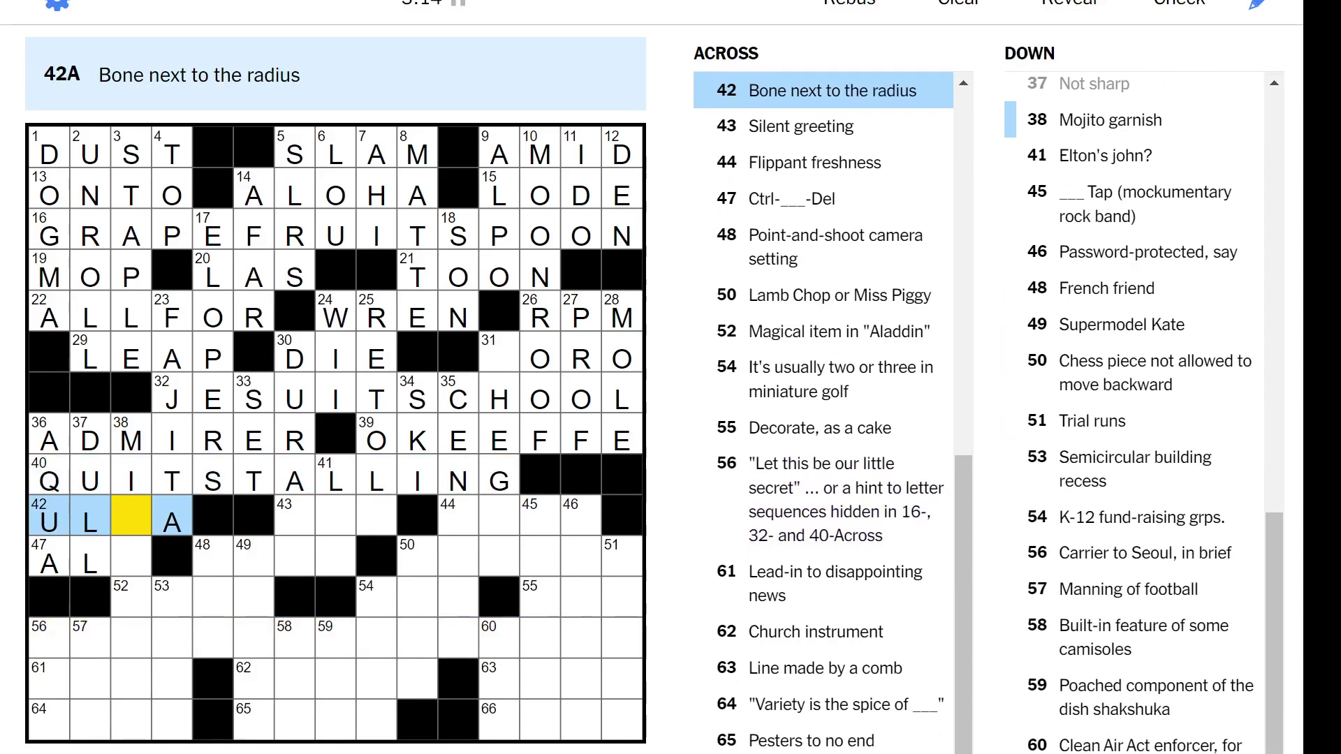
text(N)
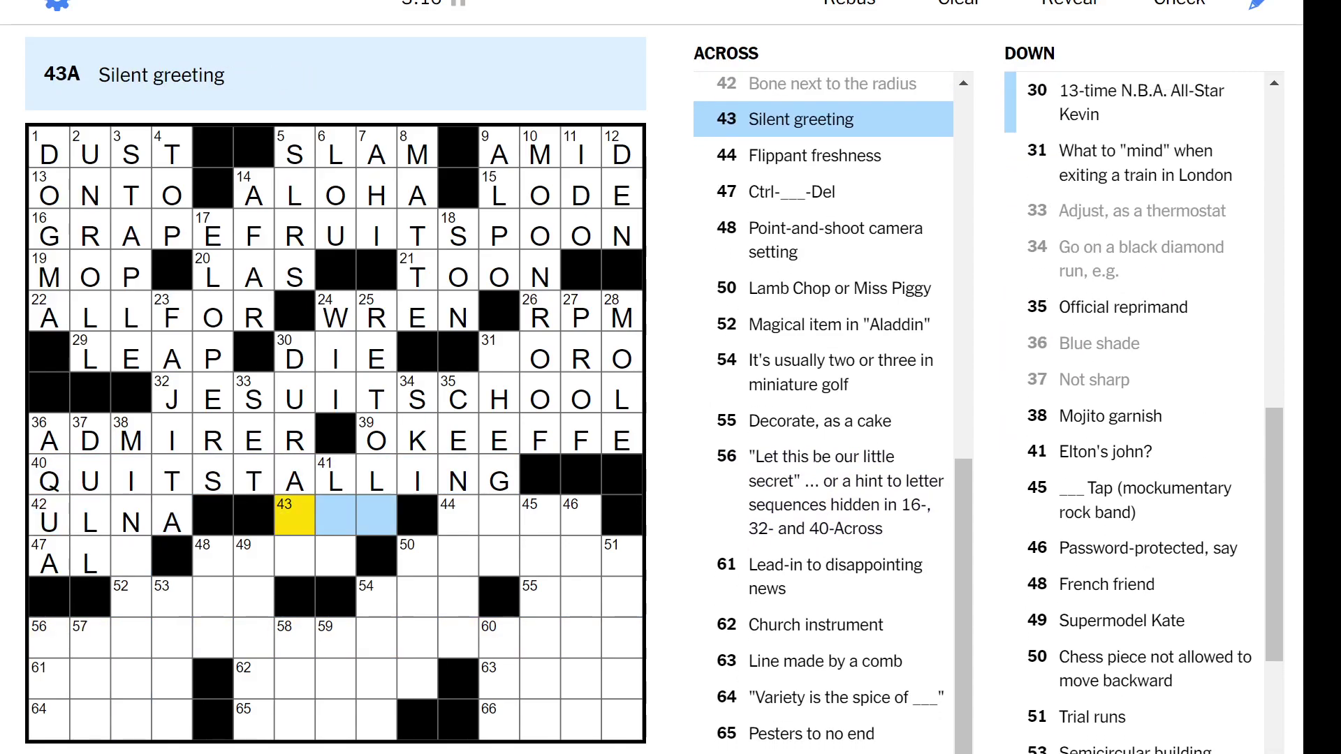
text(NOD)
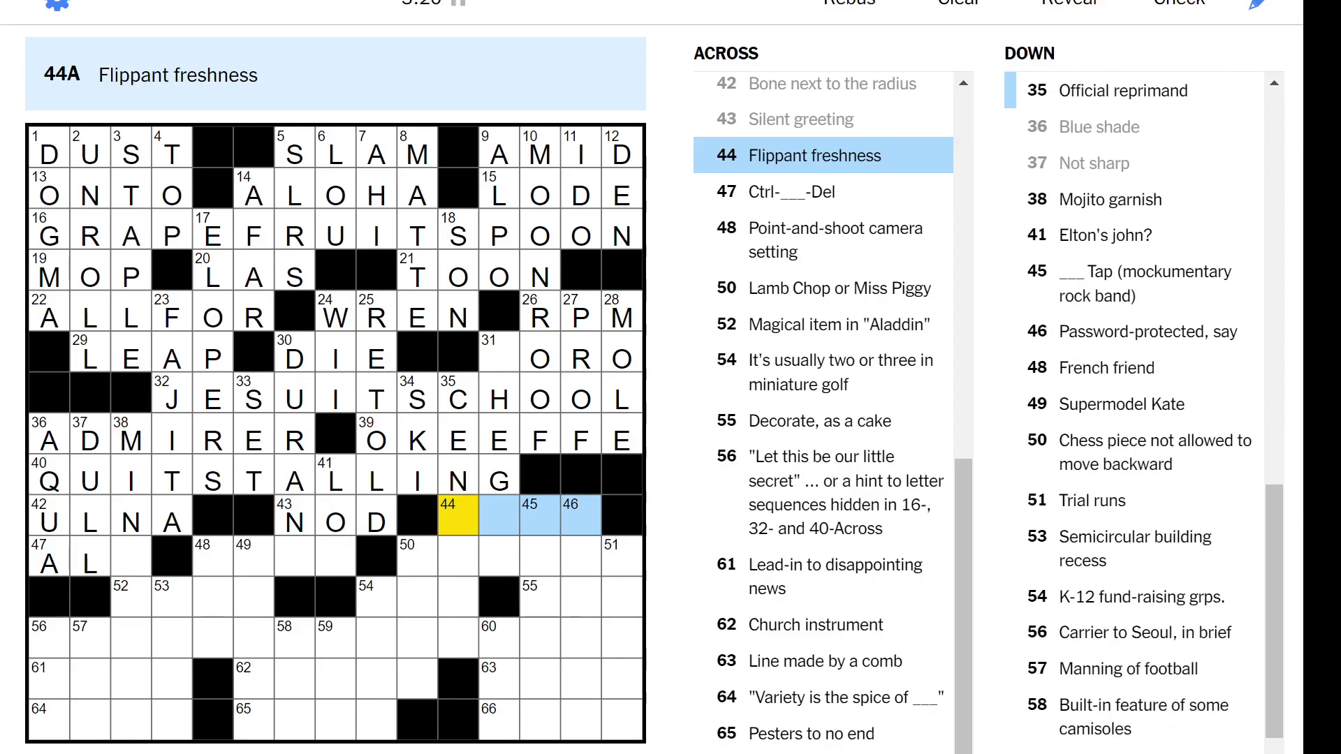
text(SASS)
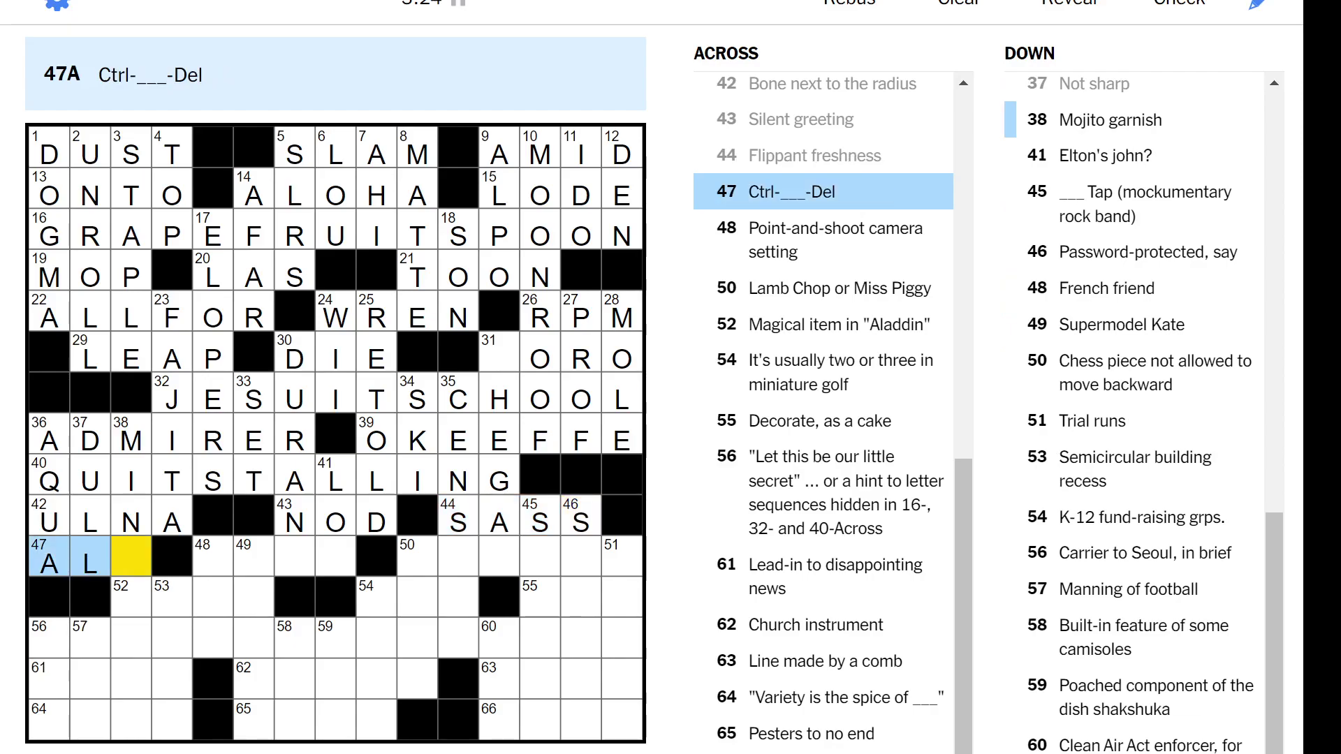
text(T)
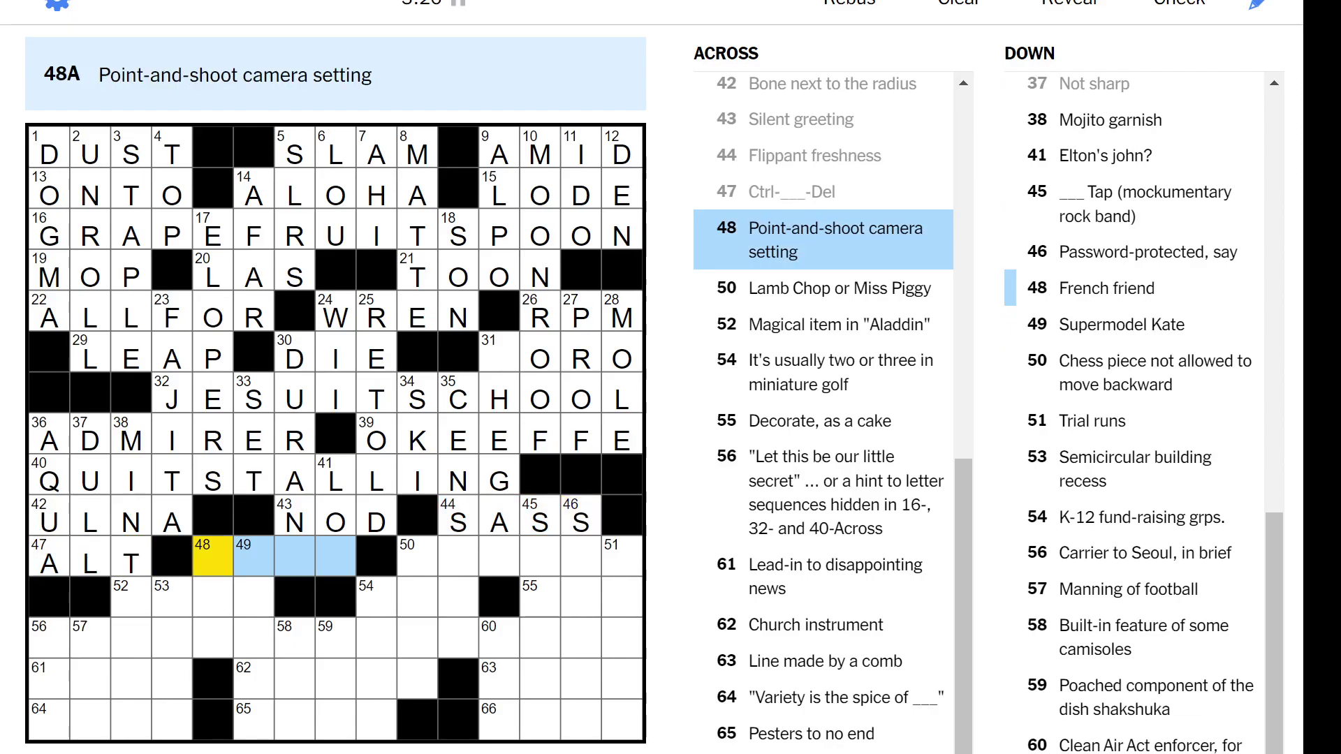
text(AU)
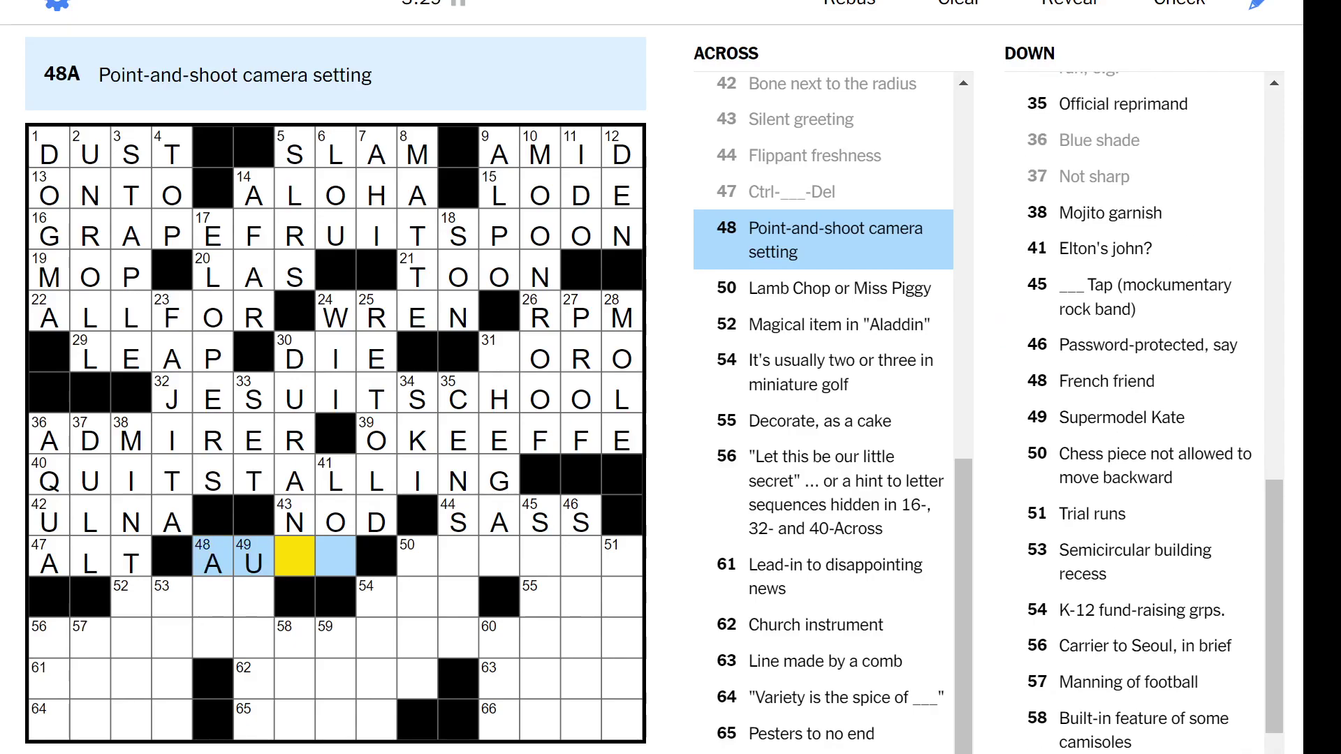
key(Down)
key(Right)
text(T)
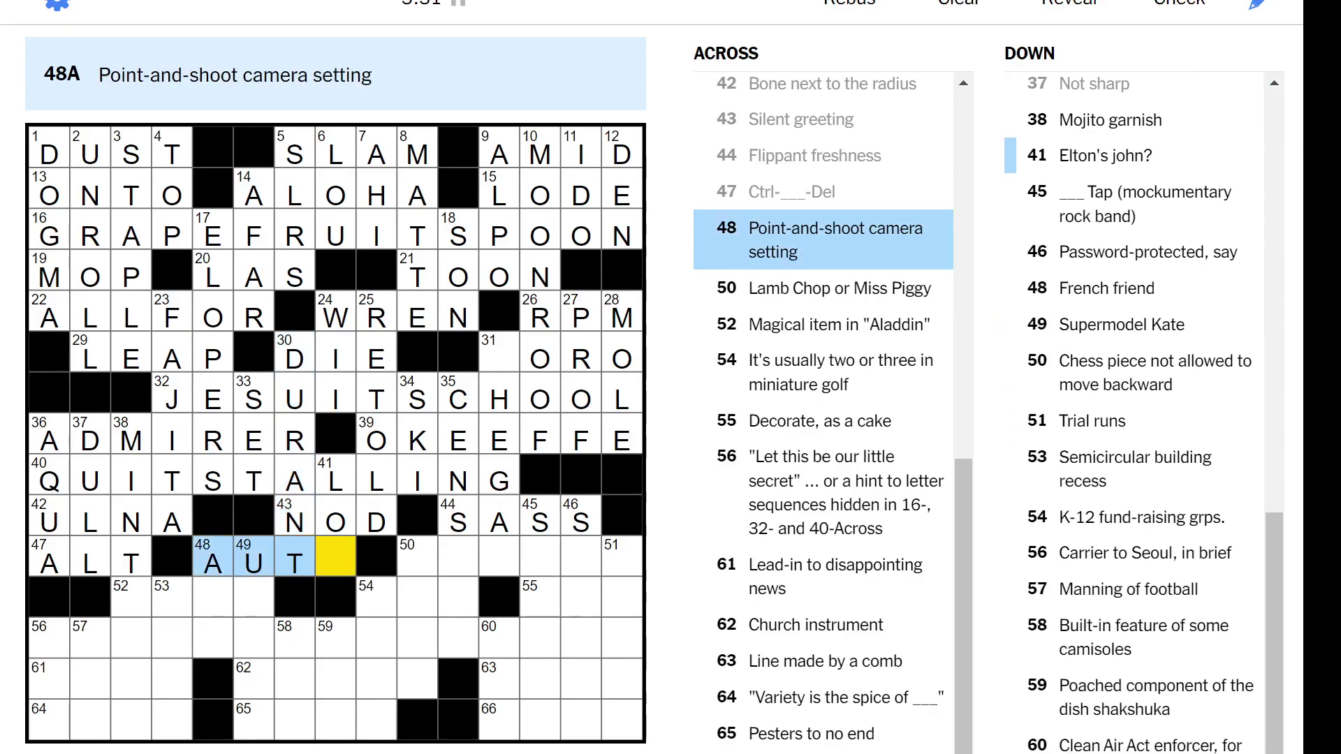
key(Down)
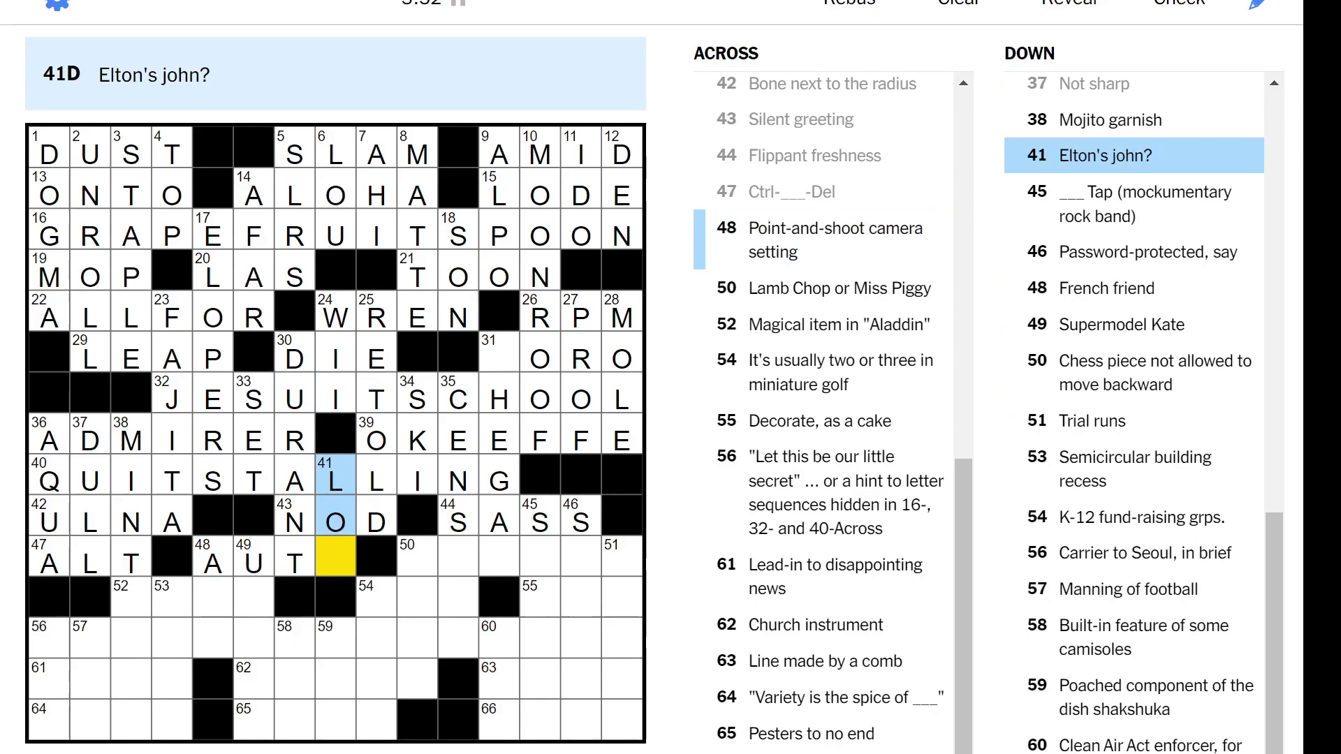
key(Right)
text(O)
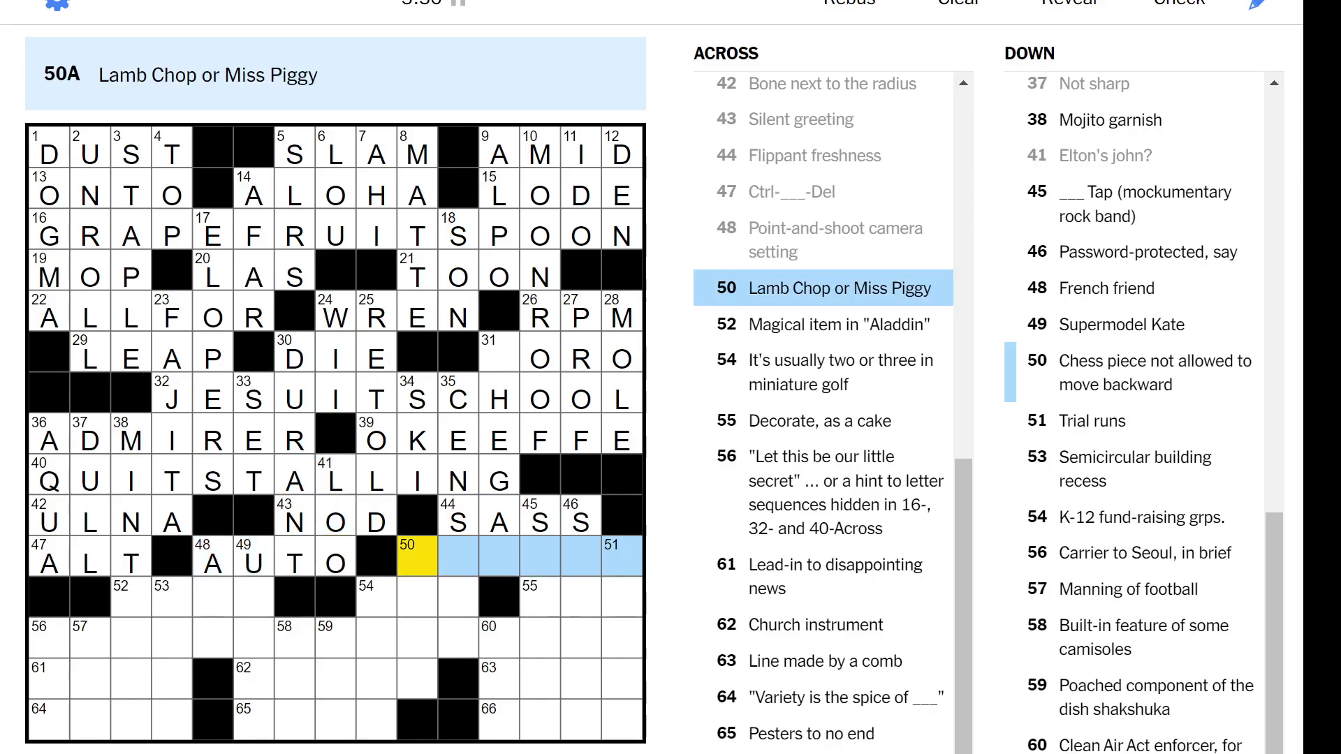
text(PUPPET)
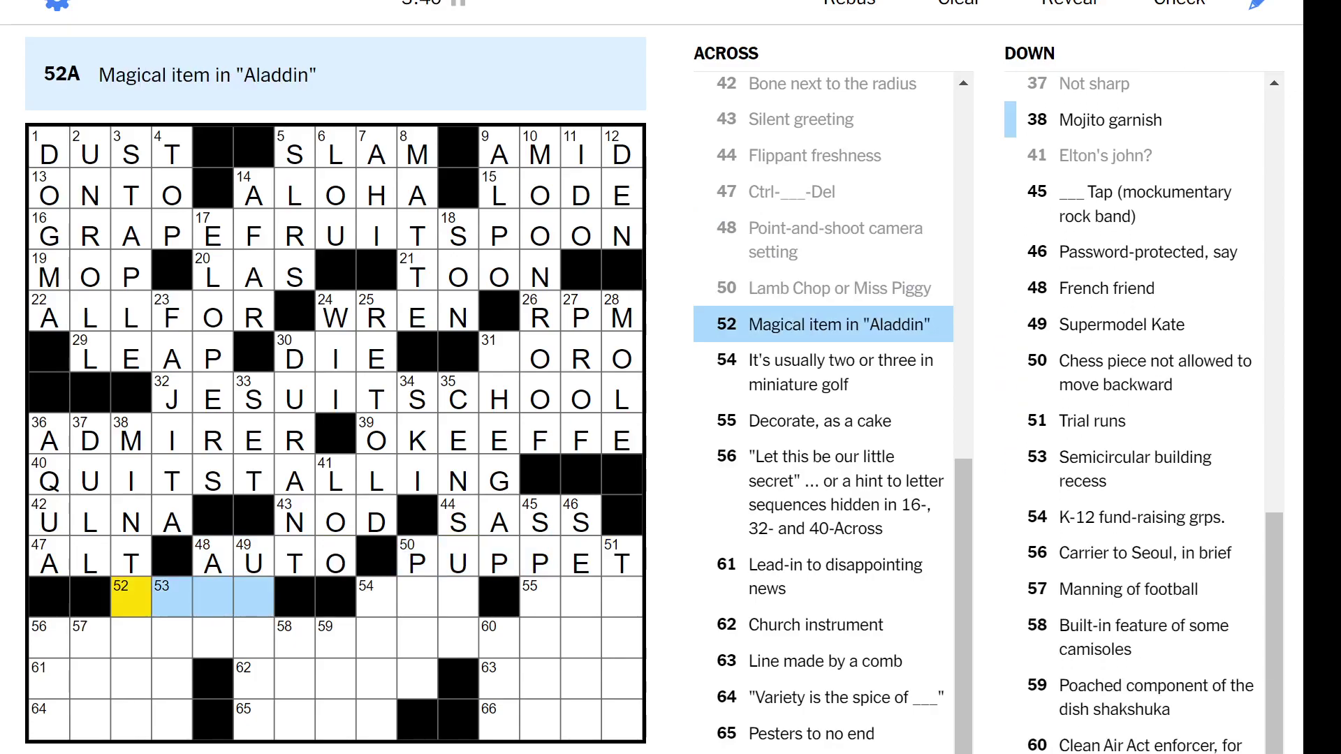
Fill PUPPET, finish TORO at 31 Across, then LAMP, PAR and ICE
key(shift+Tab)
key(Down)
key(Right)
text(T)
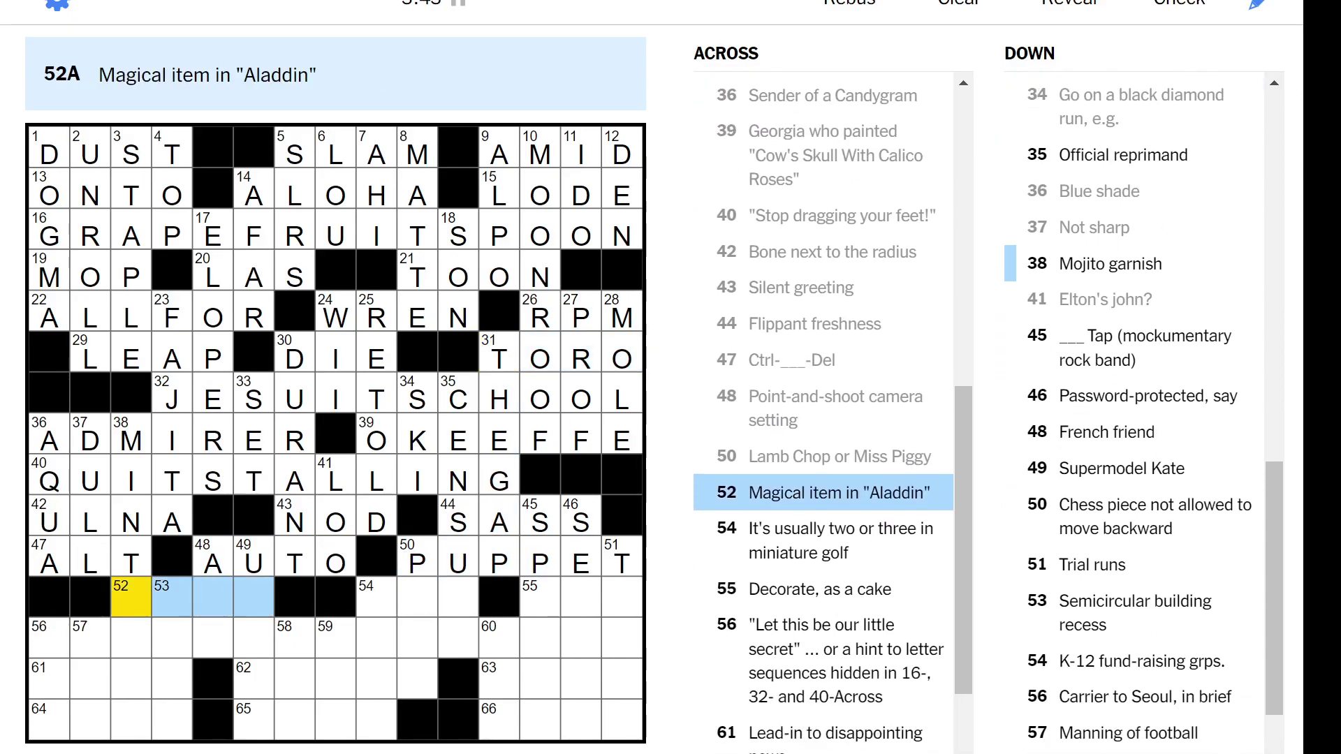
text(LAMP)
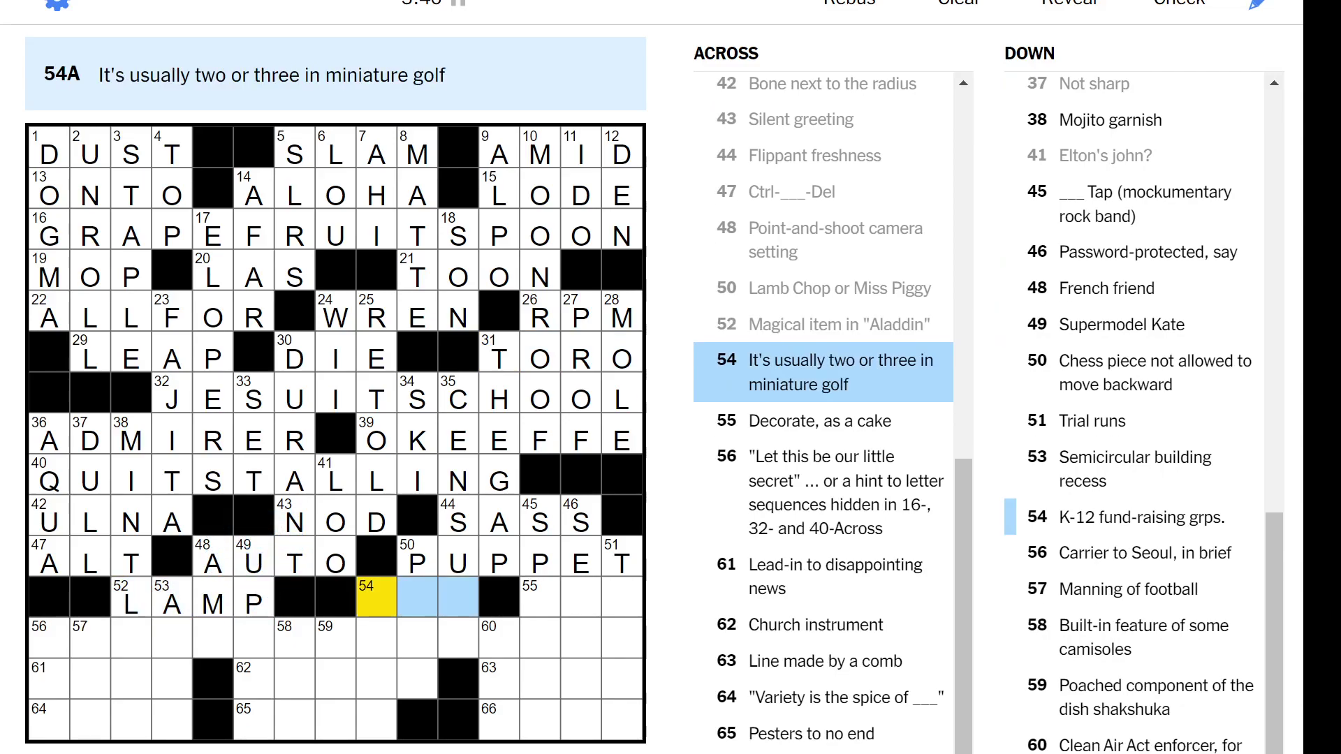
text(PAR)
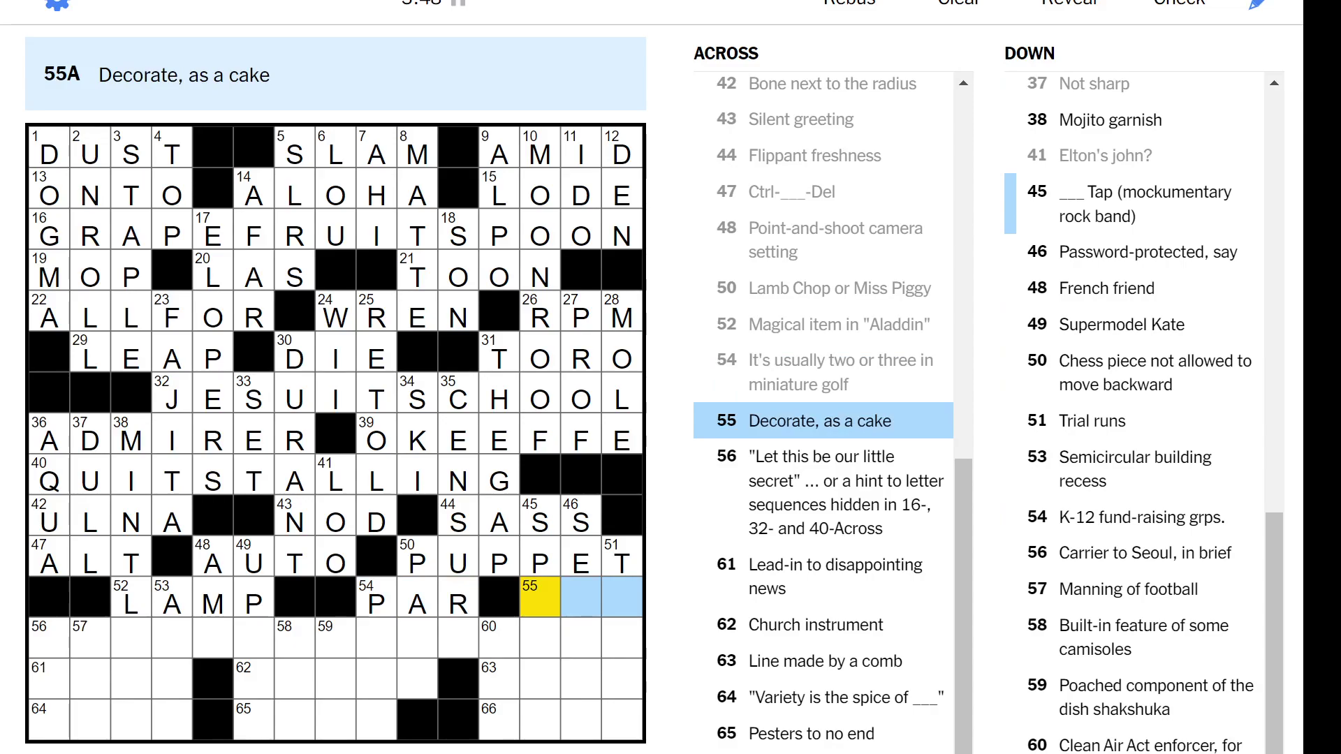
text(ICE)
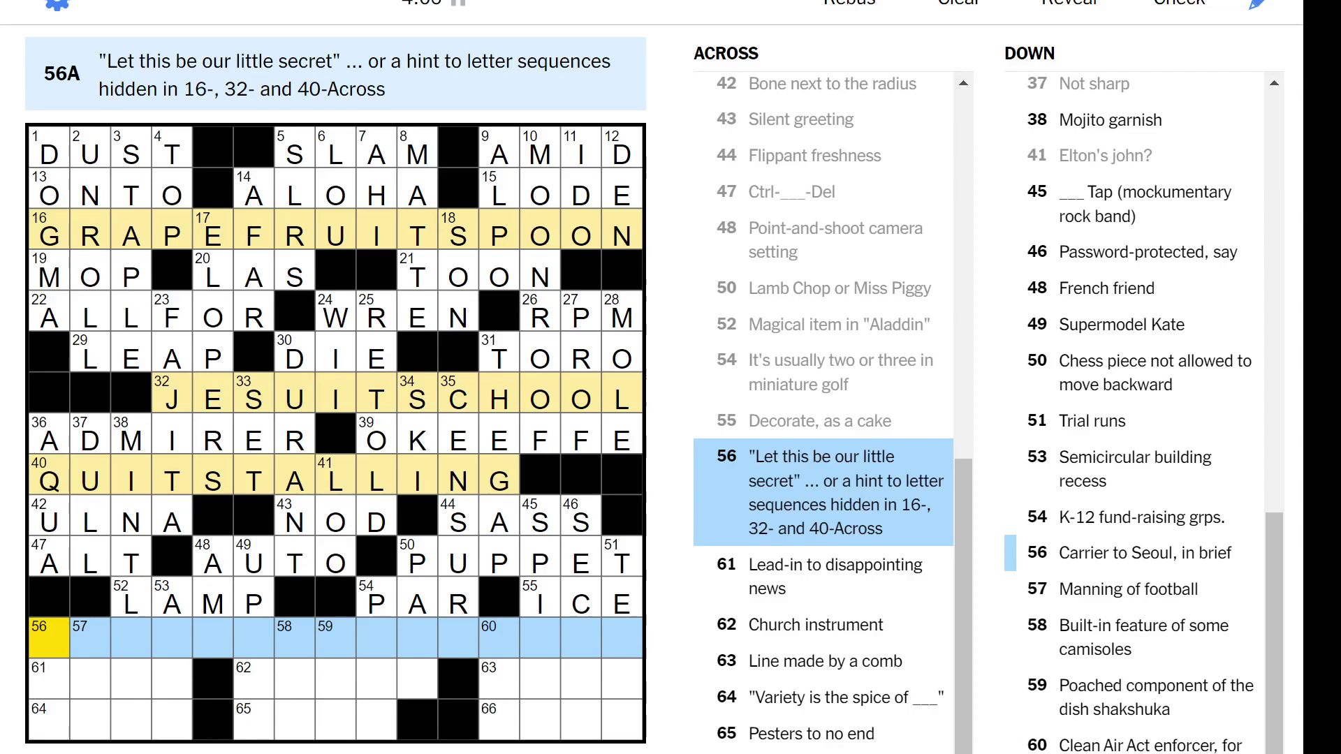
text(KEEPITBET)
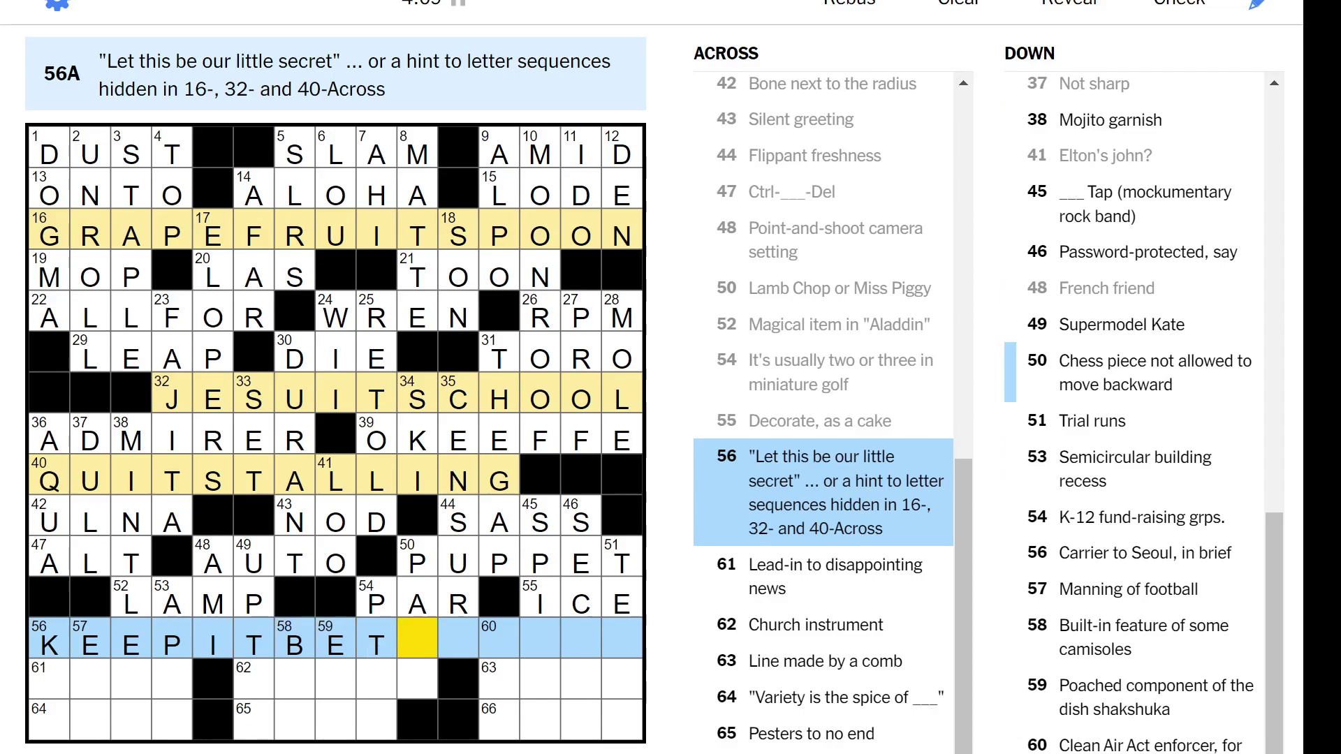
text(WEENUS)
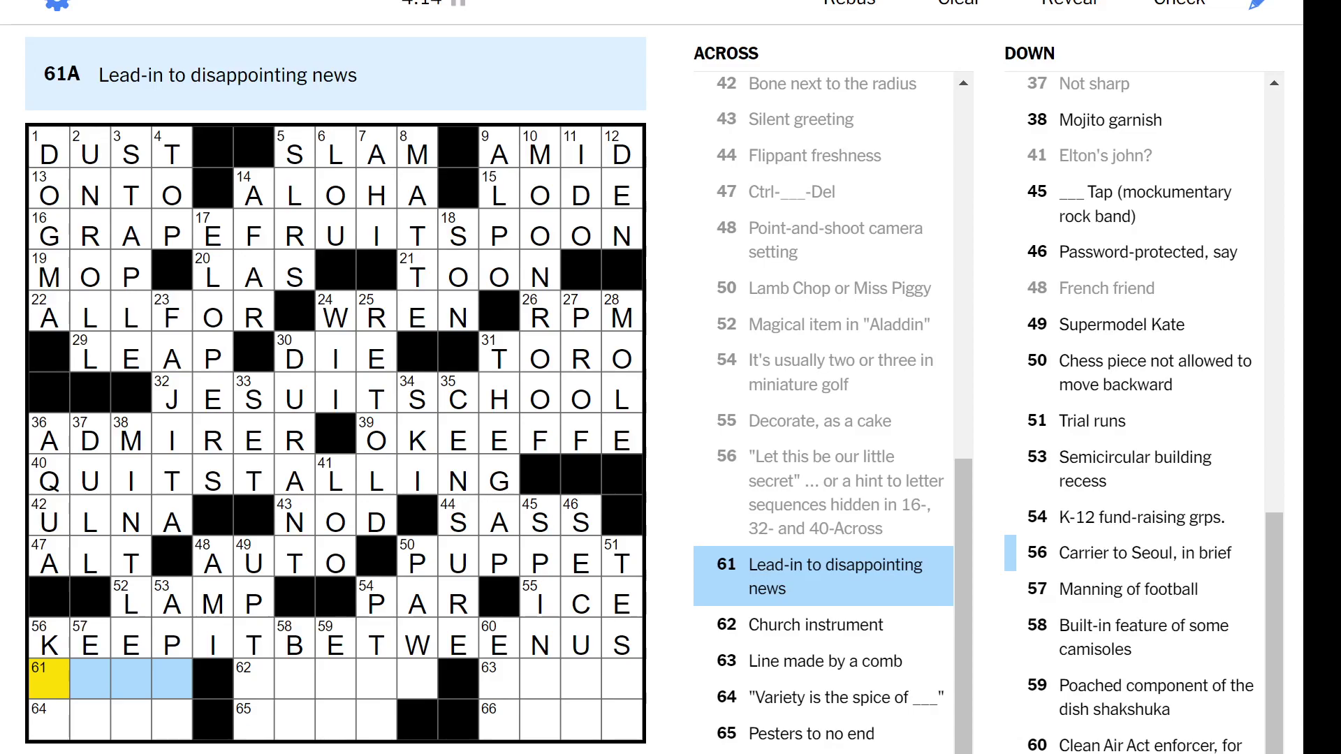
Fill ORGAN, 56 Down, the Manning answer and 61 Across along the bottom rows
key(Tab)
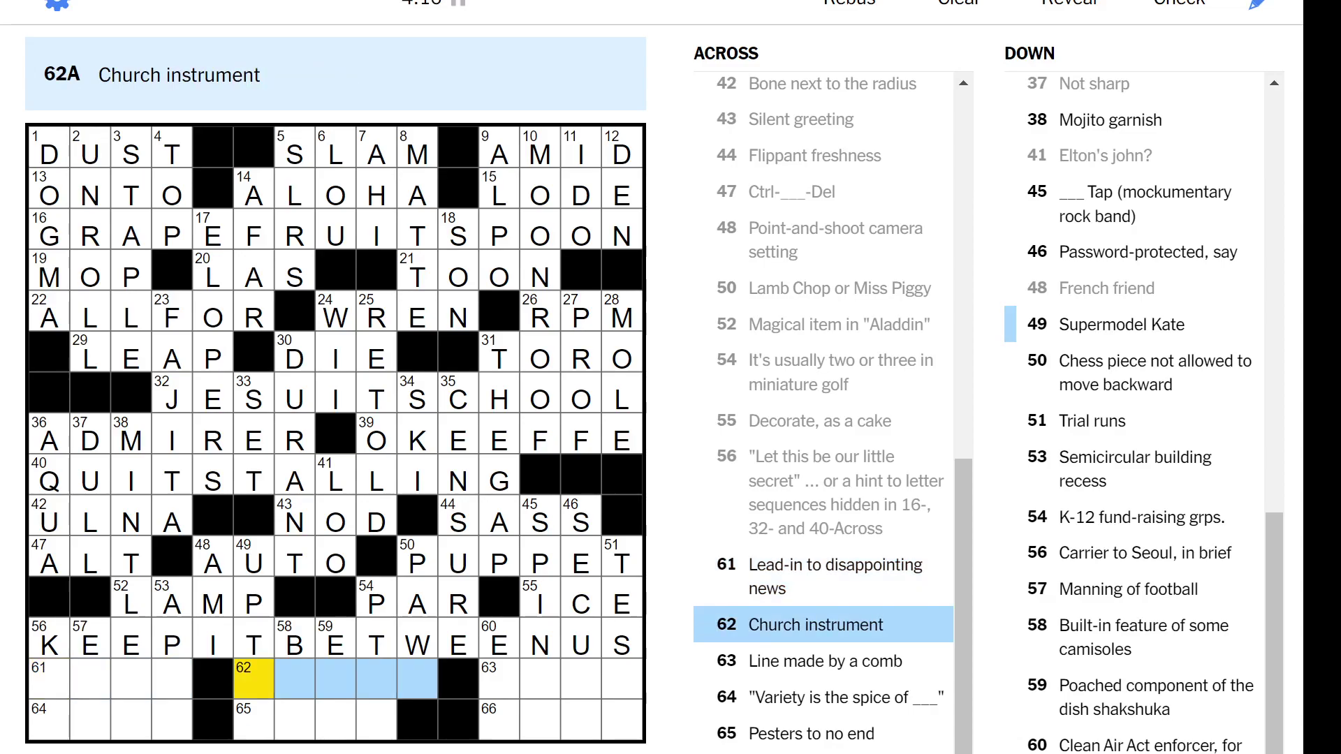
key(shift+Tab)
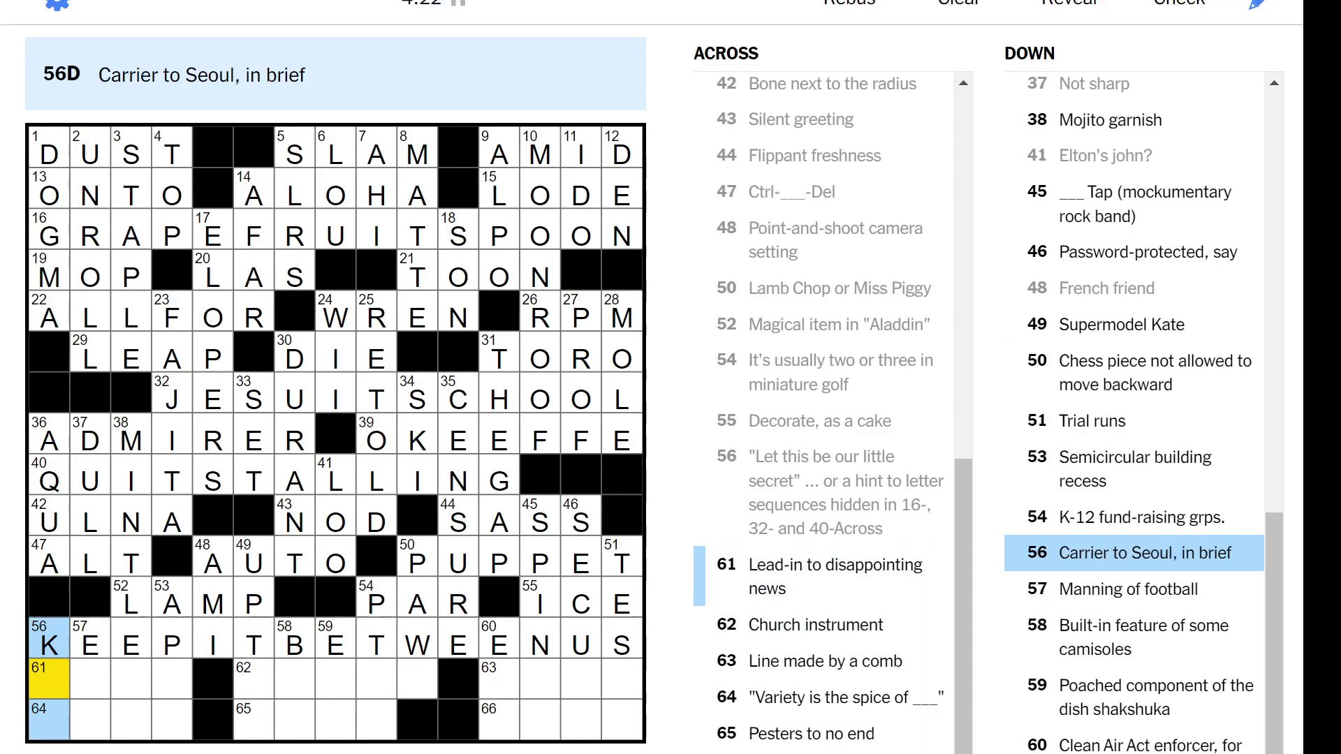
key(Tab)
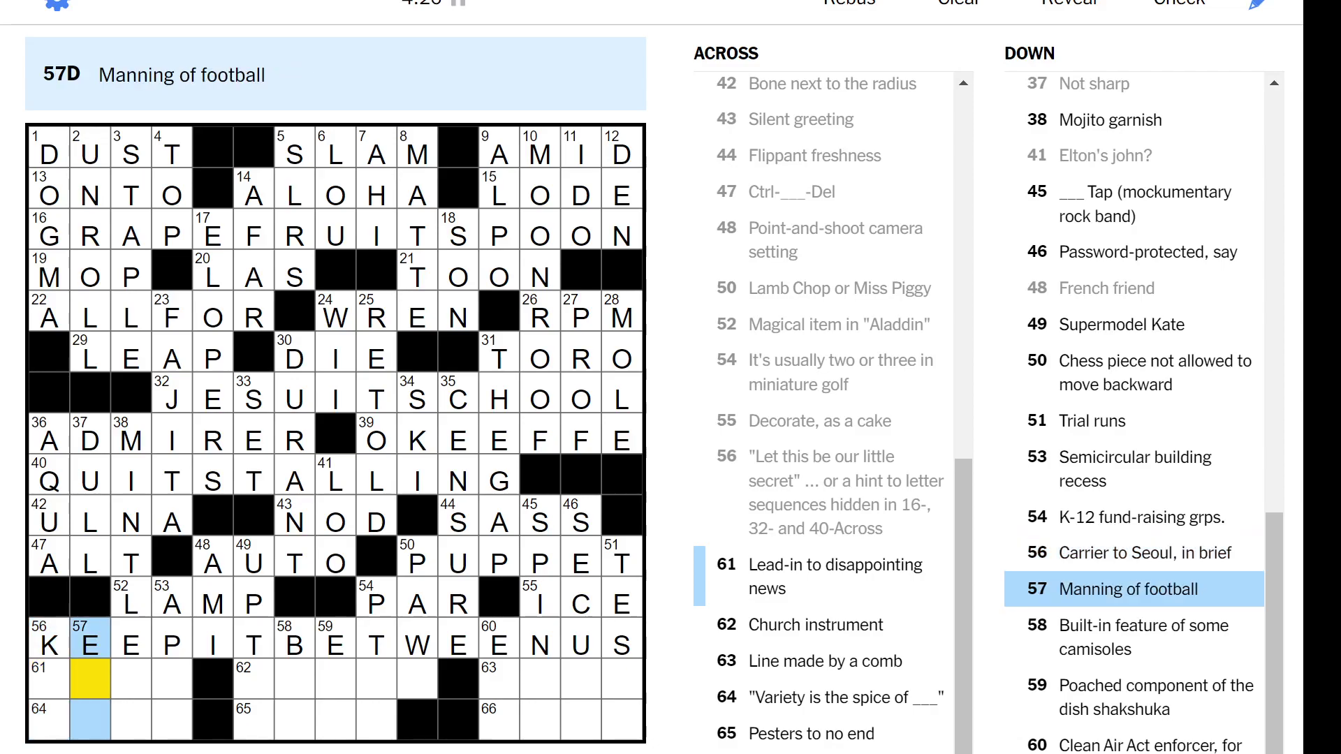
text(LI)
key(shift+Tab)
key(shift+Tab)
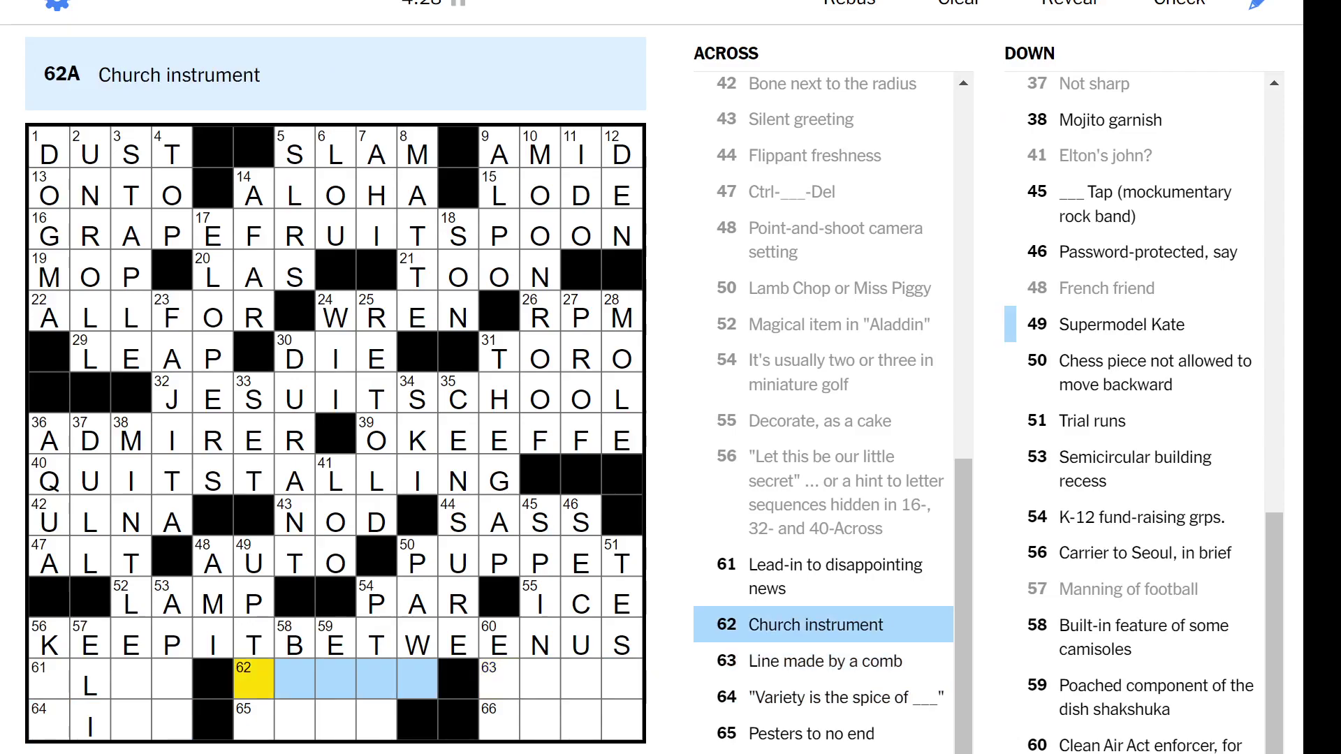
key(shift+Tab)
text(ALAS)
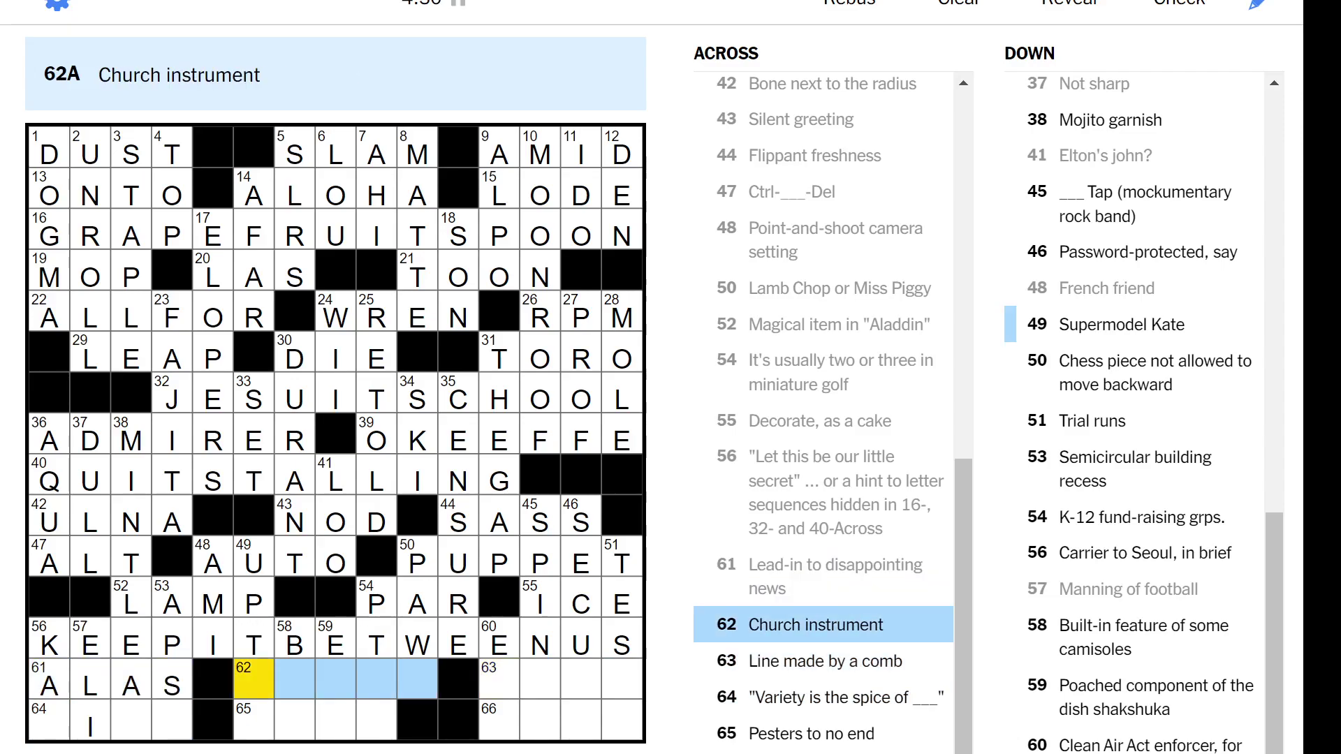
click(1121, 458)
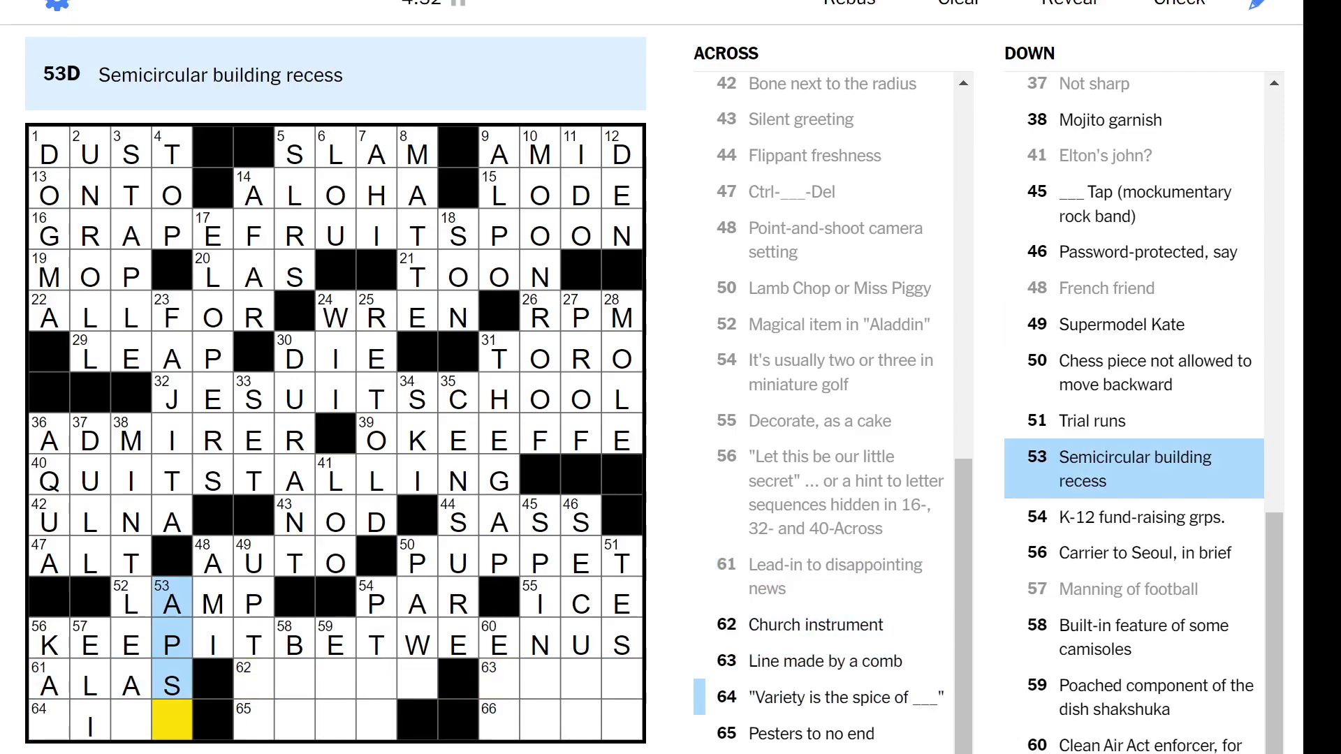
text(E)
key(shift+Tab)
key(shift+Tab)
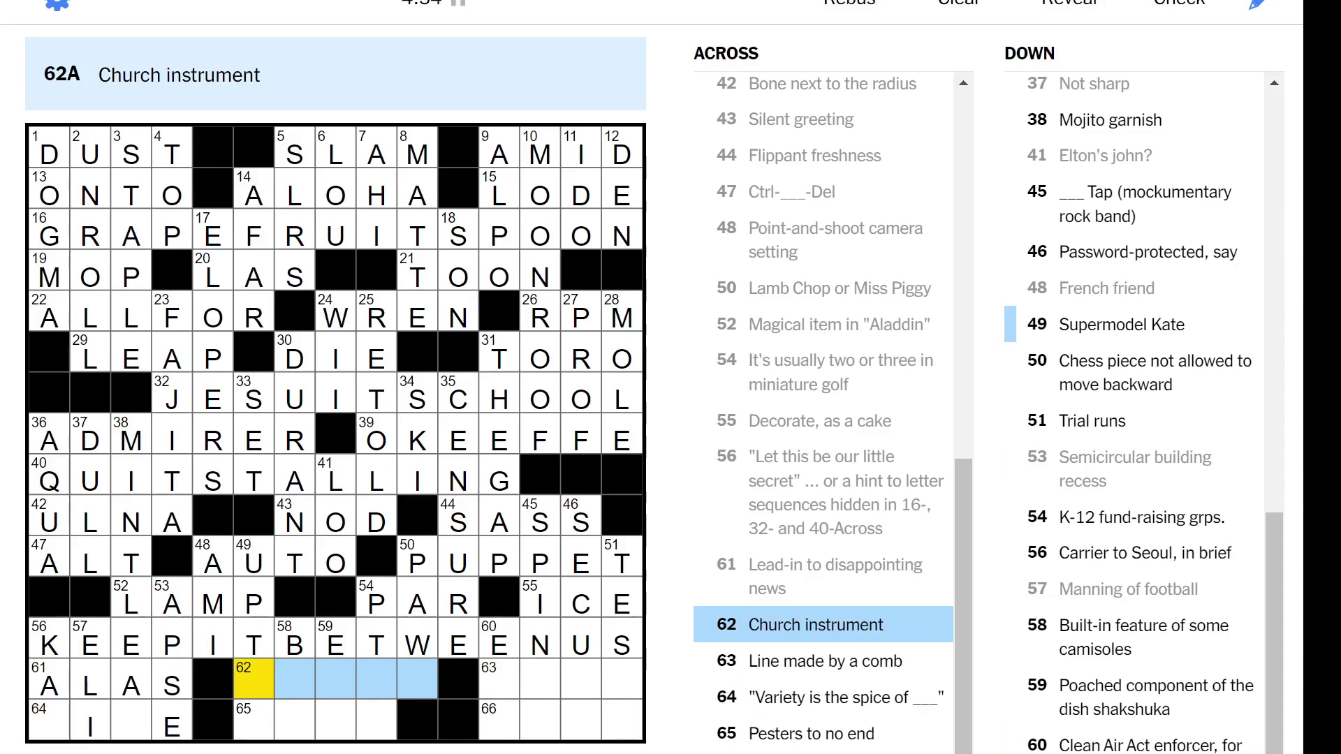
text(ORGA)
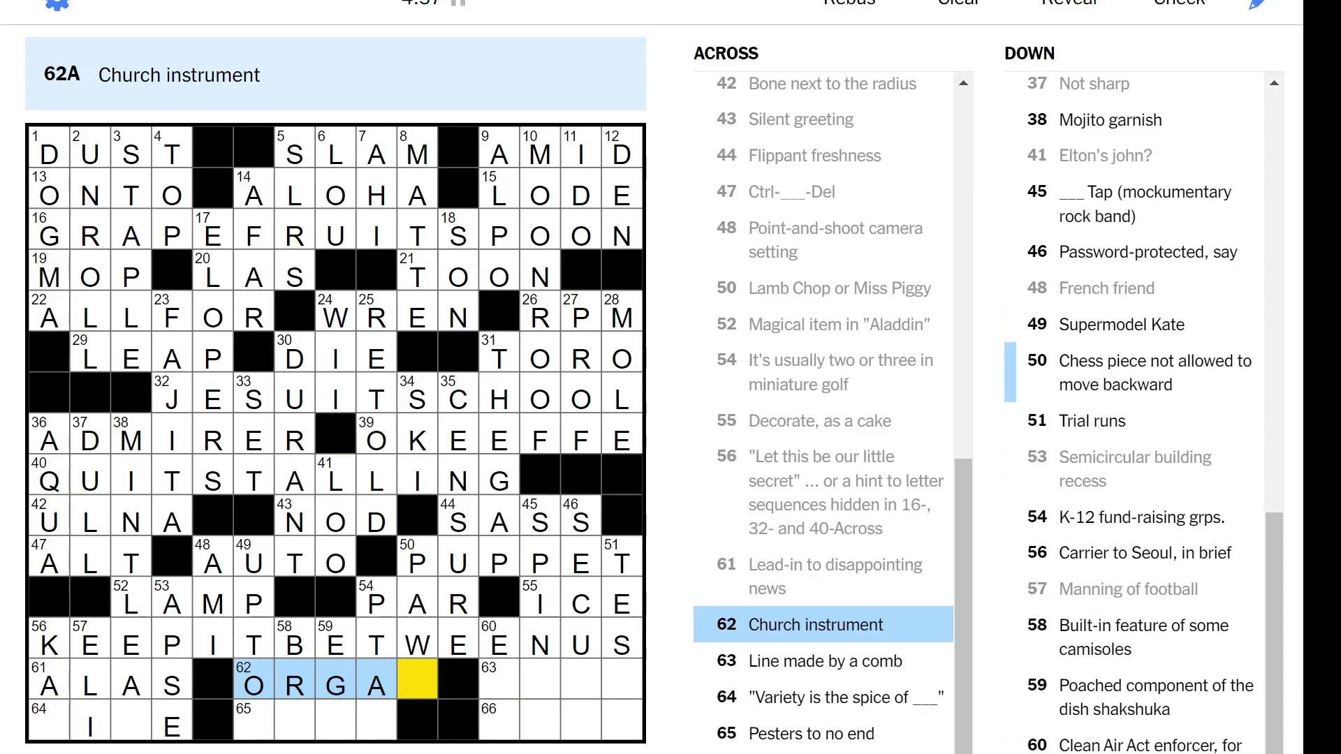
Fill 62 Across and 65 Across, checking the crossing down clues
key(Down)
key(Right)
text(N )
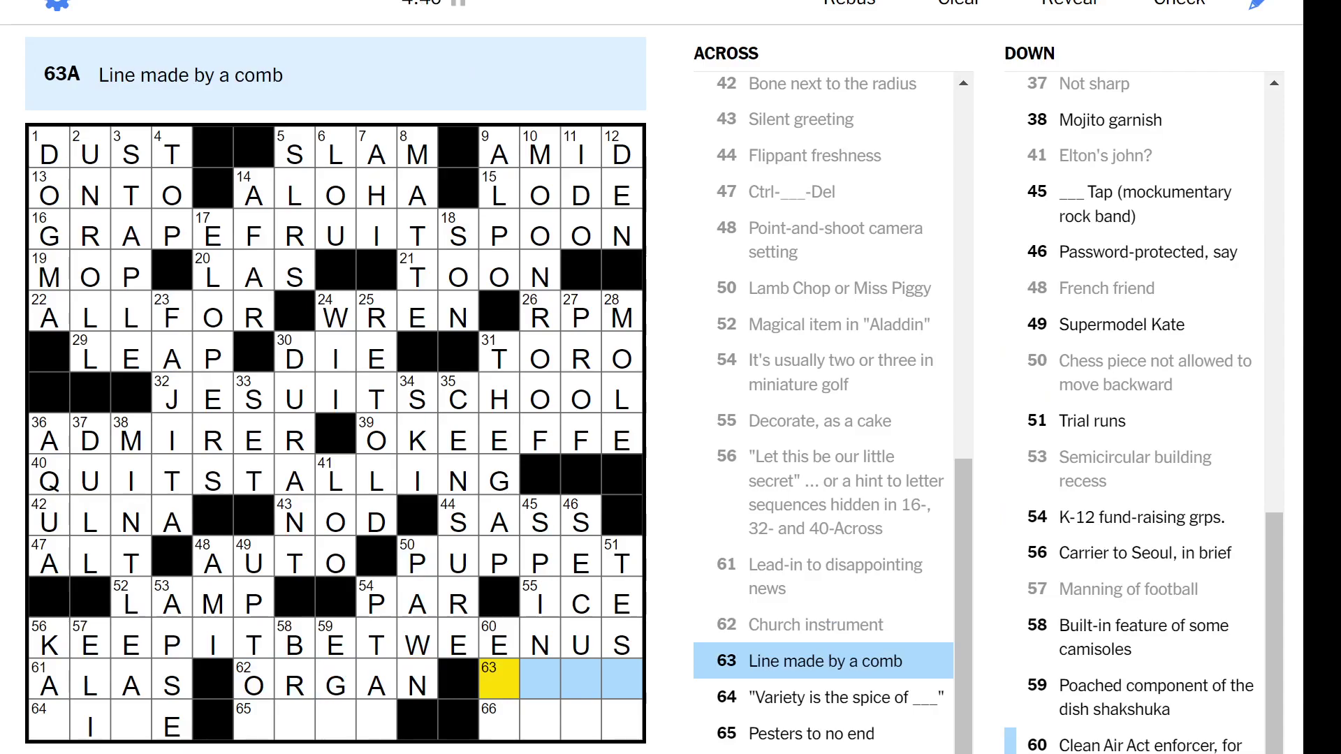
text(PART )
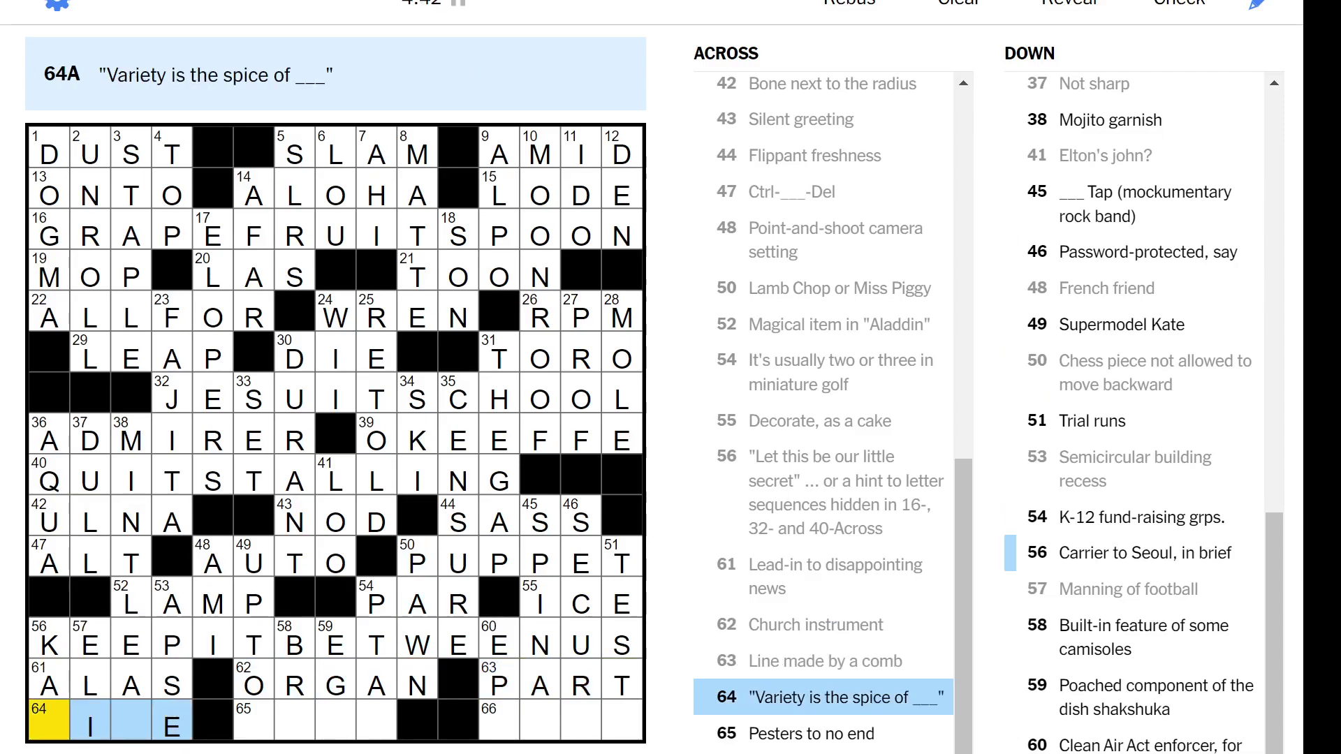
text(LIF)
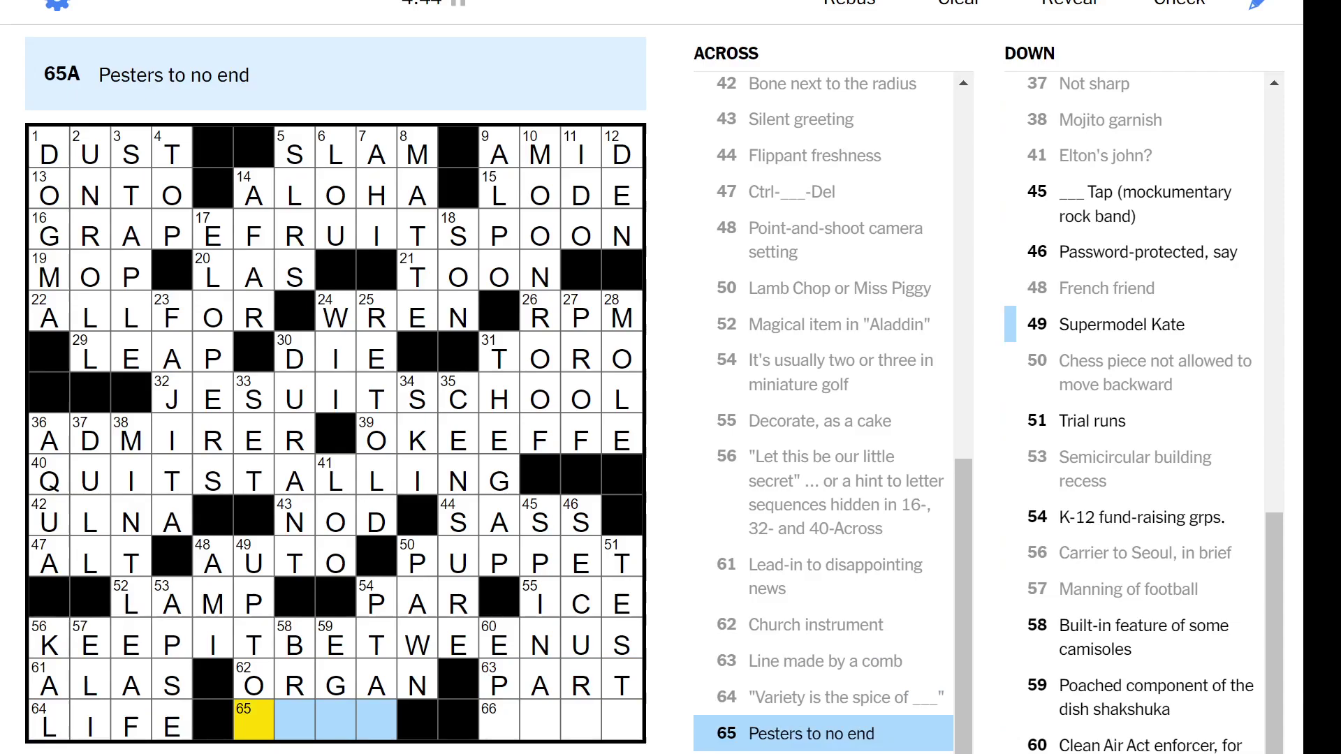
key(Down)
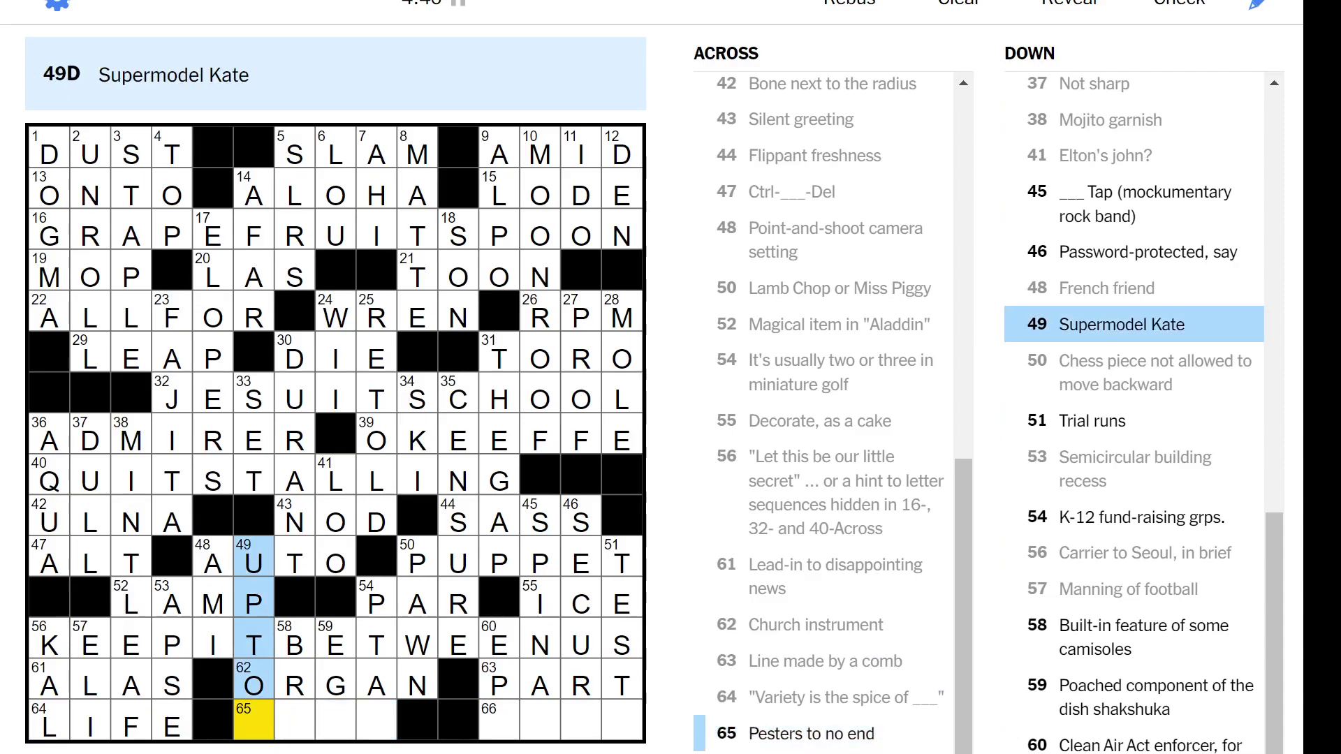
text(N)
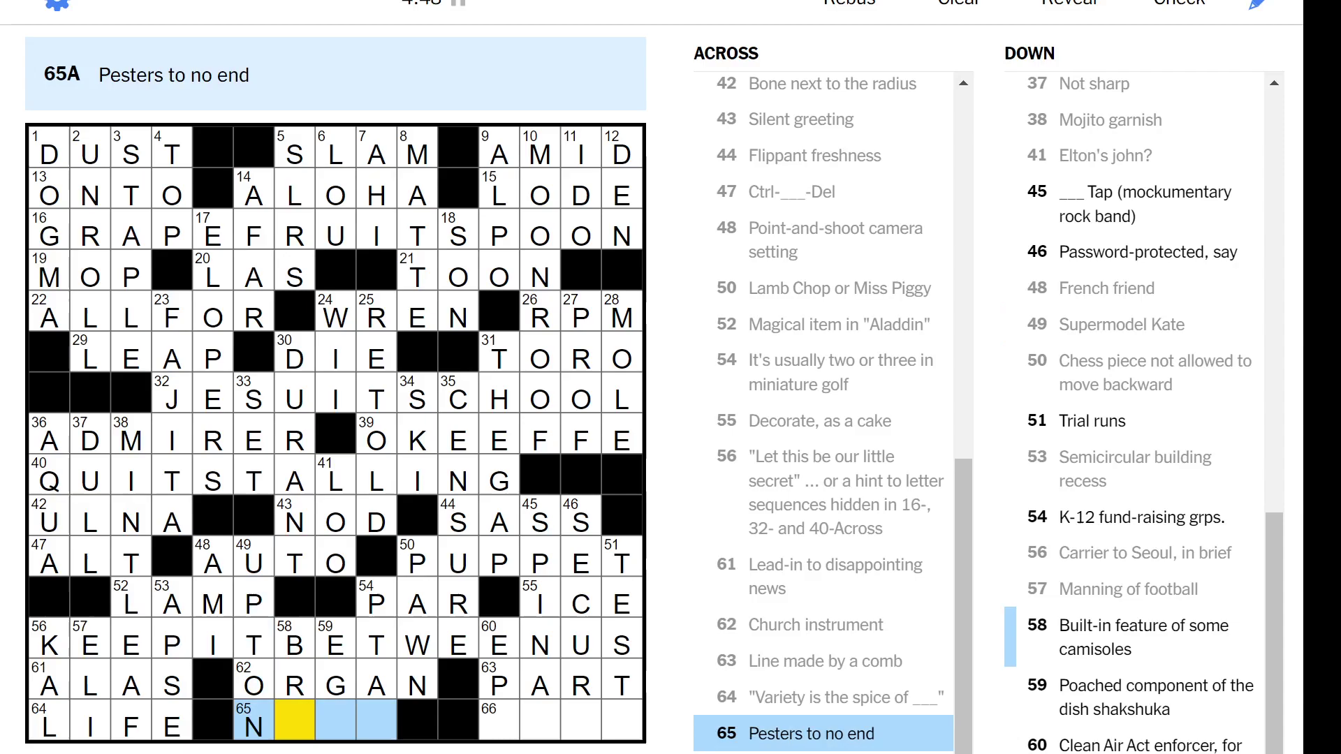
key(Down)
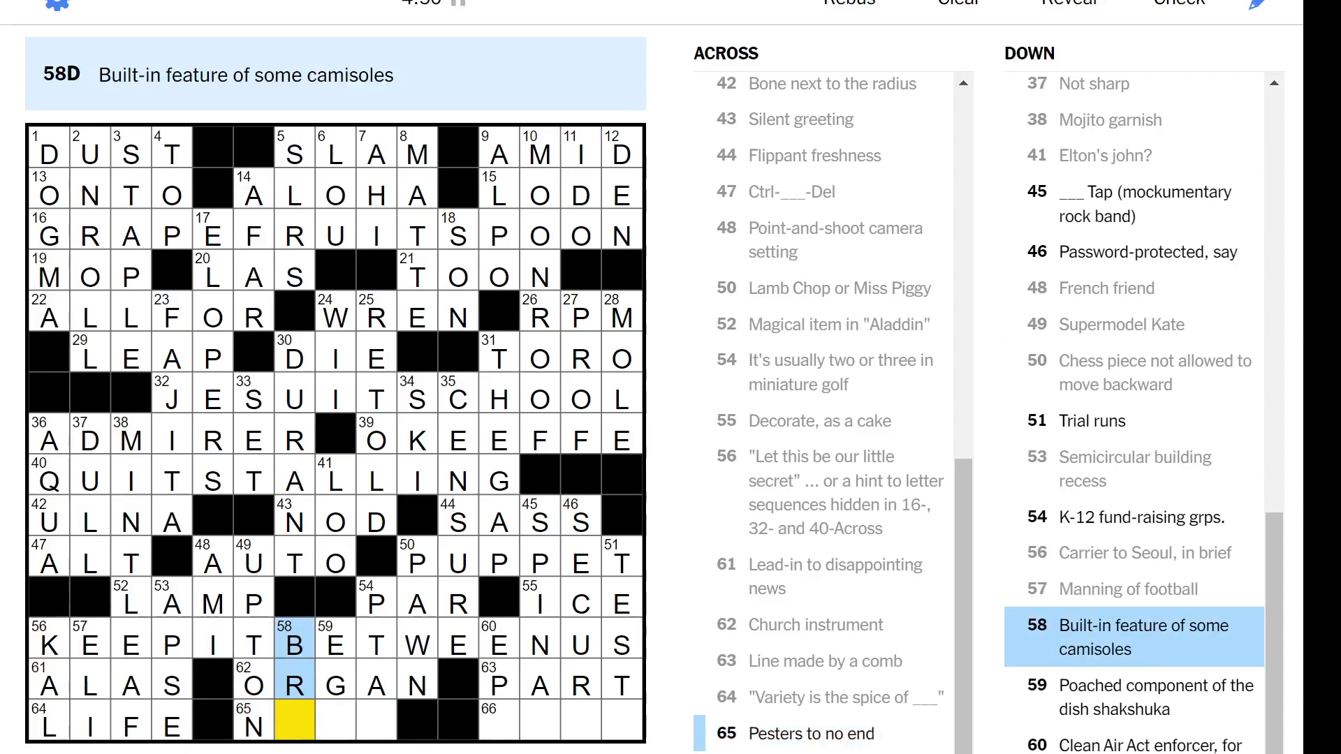
key(Right)
text(A)
key(Down)
key(Right)
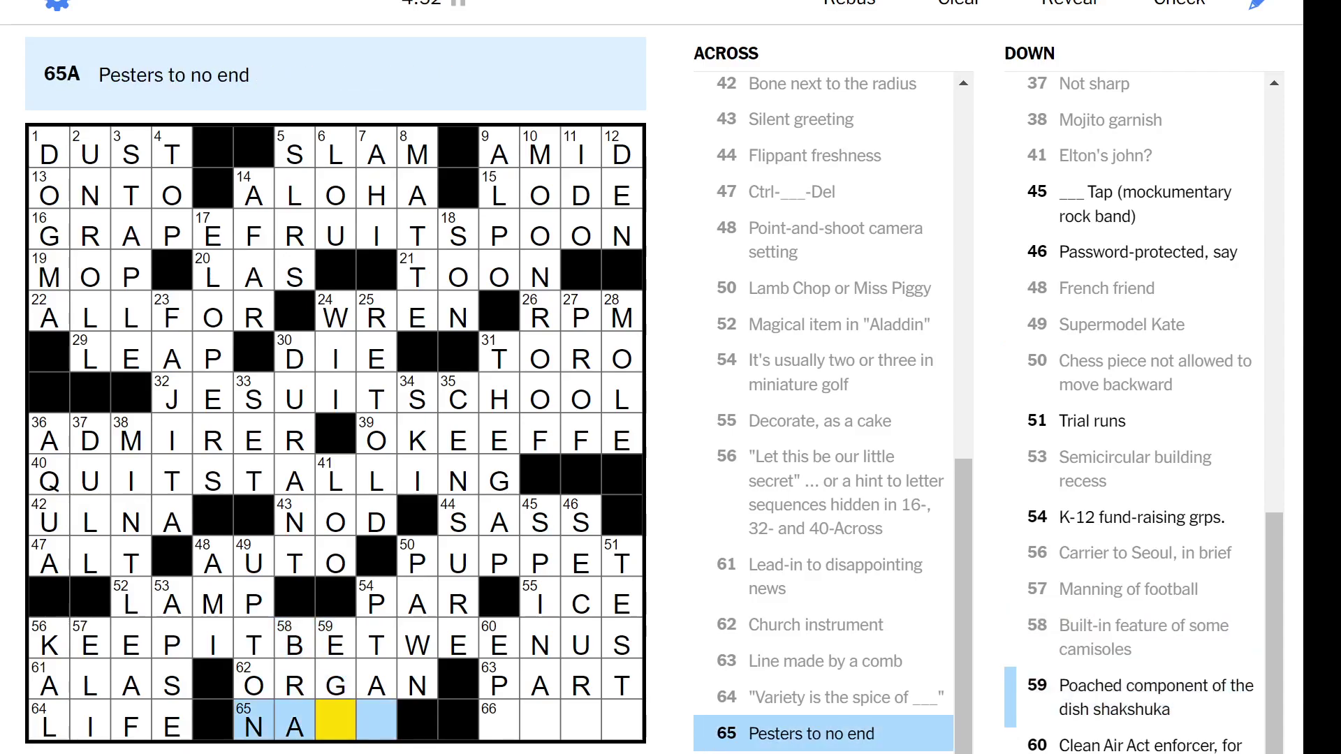
text(GS)
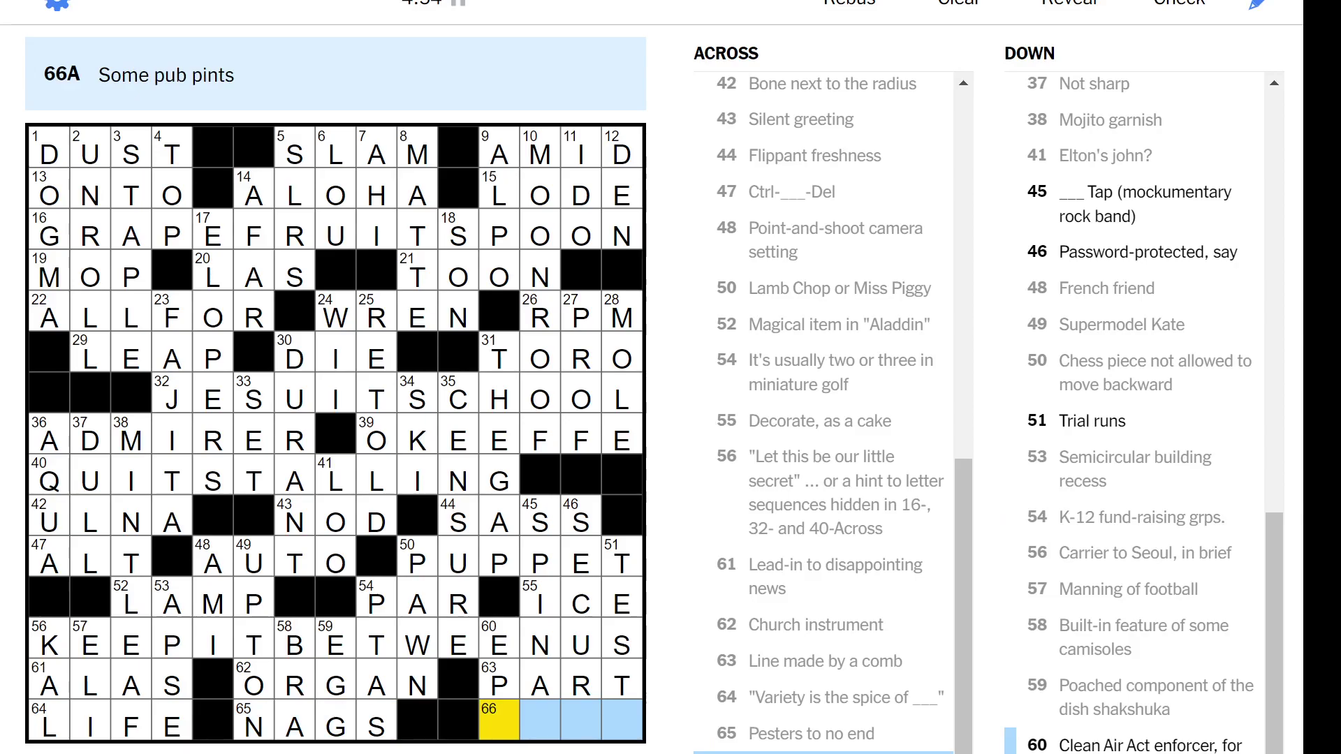
Finish 66 Across to complete the grid and dismiss the congratulations message
key(Down)
text(A)
key(Right)
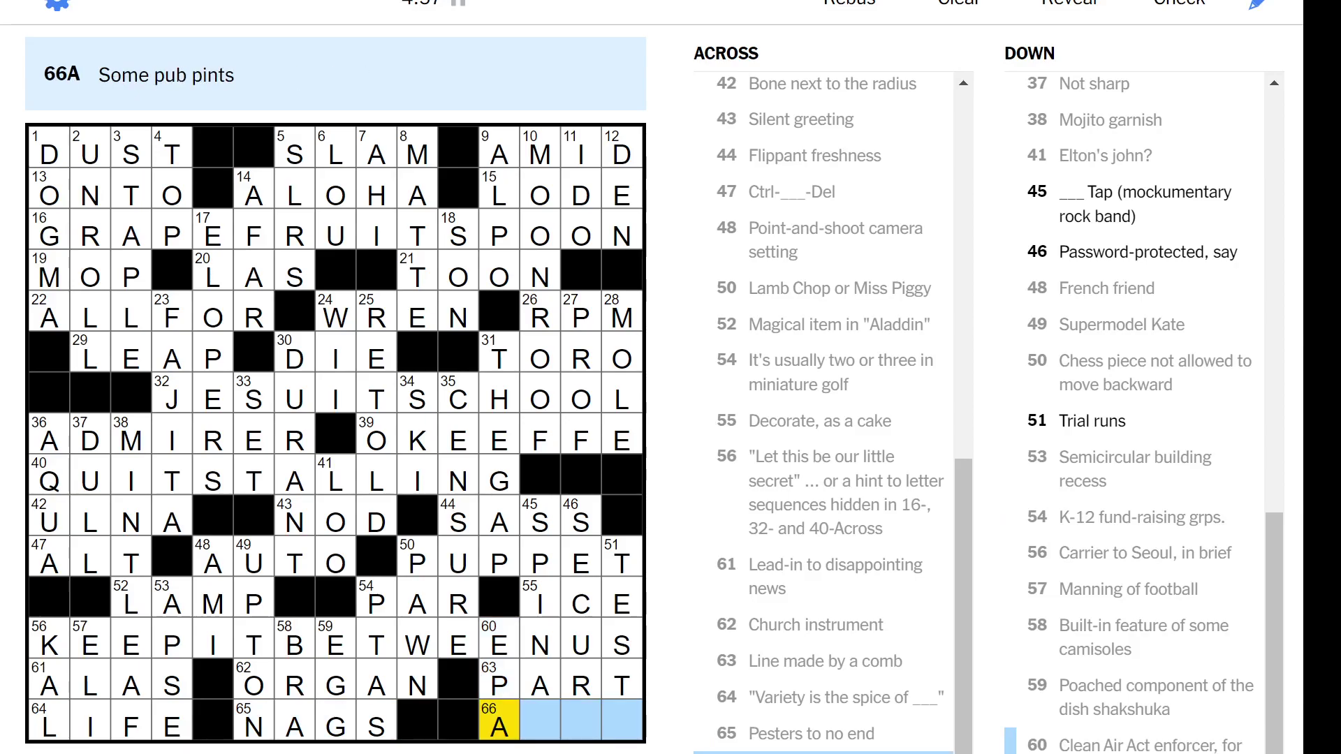
key(Down)
key(Right)
text(LE)
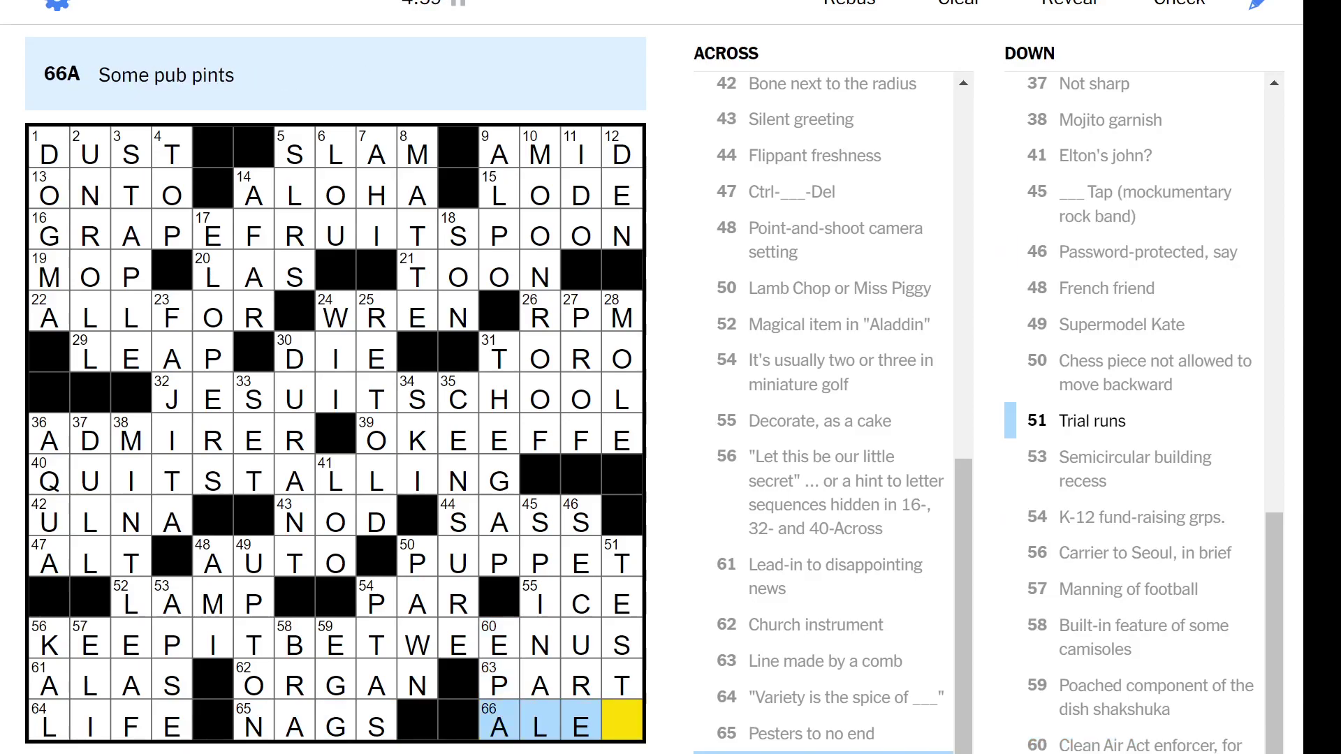
text(S)
key(Escape)
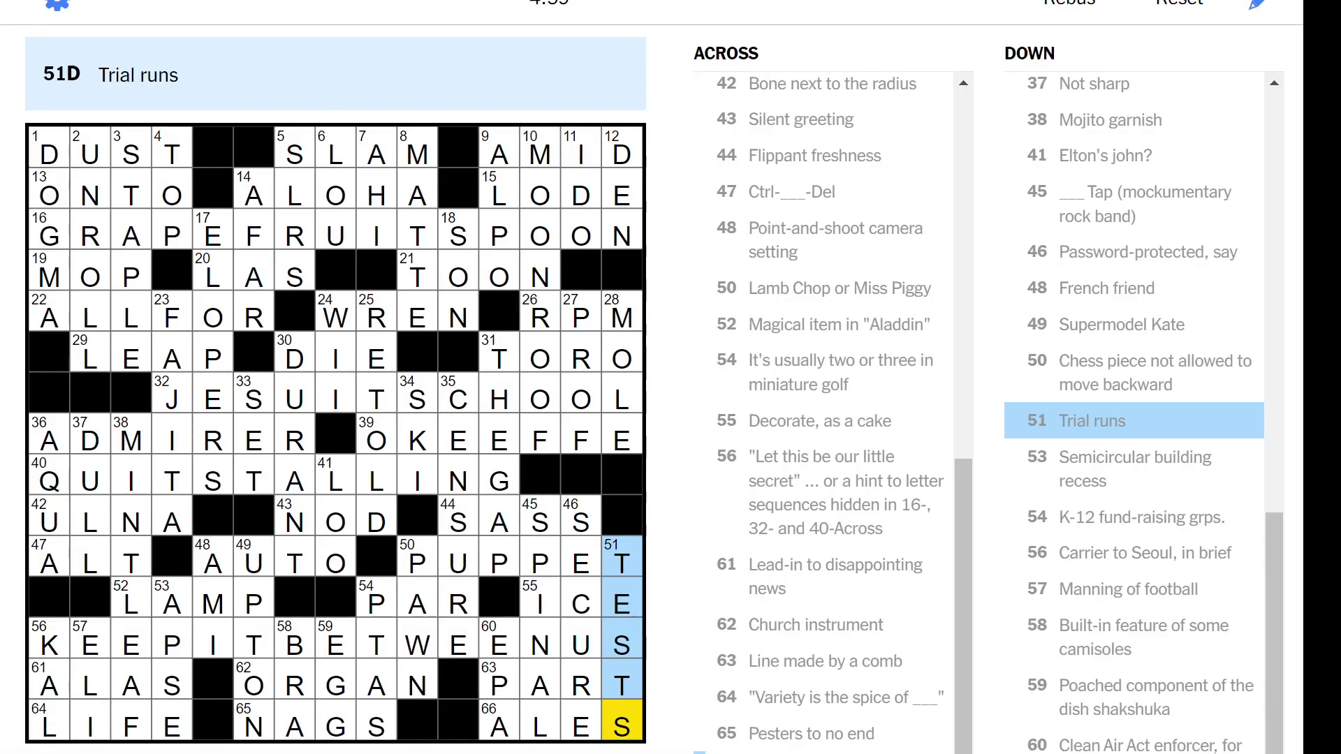
Fill The Mini with ARK, BENIN, FUNGI, FROST and SOY and dismiss the congratulations
click(285, 184)
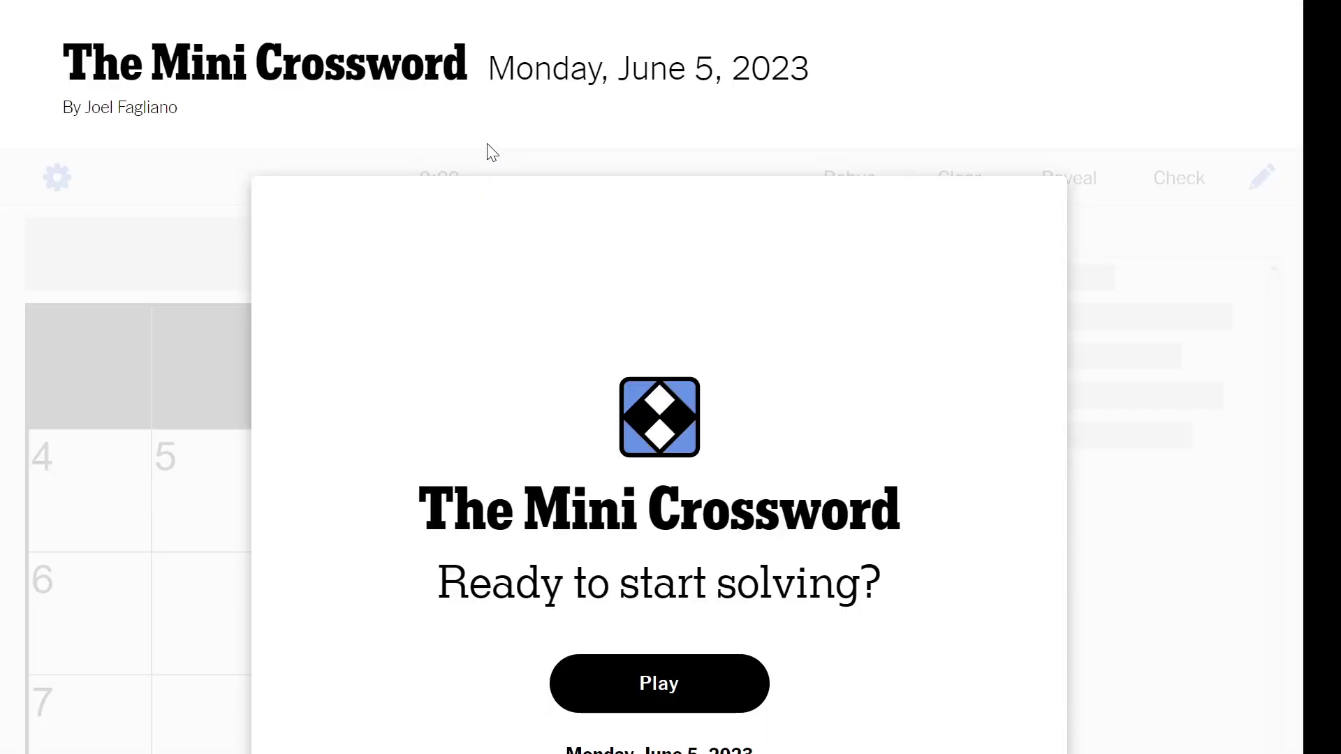
scroll(493, 178, down, 2)
scroll(509, 199, down, 3)
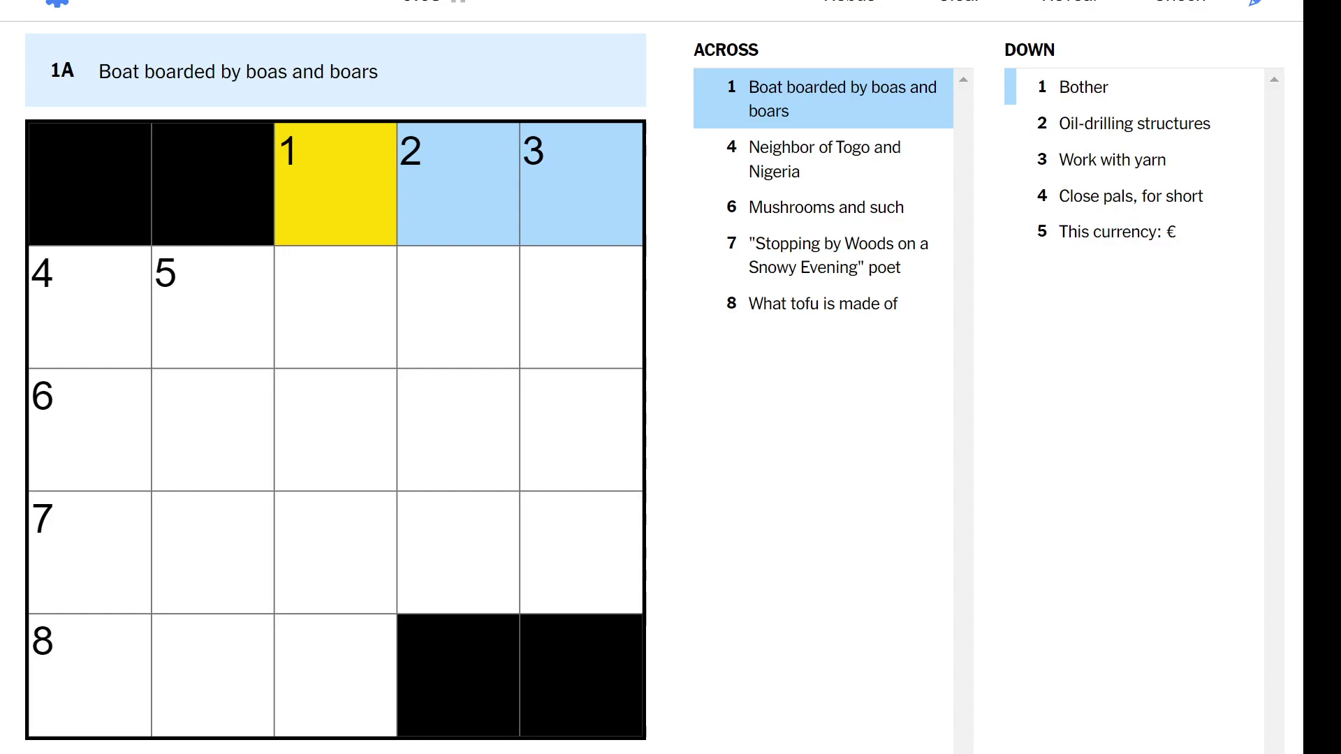
text(ARK)
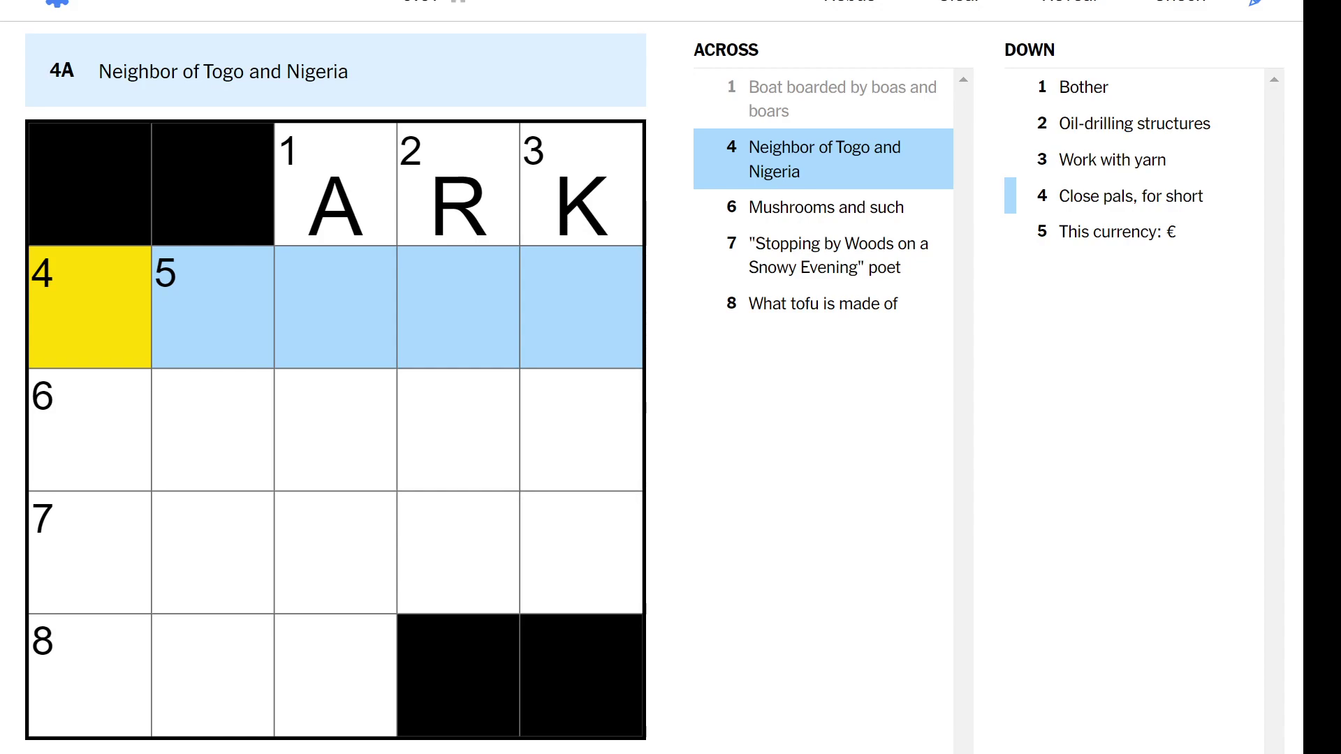
key(Tab)
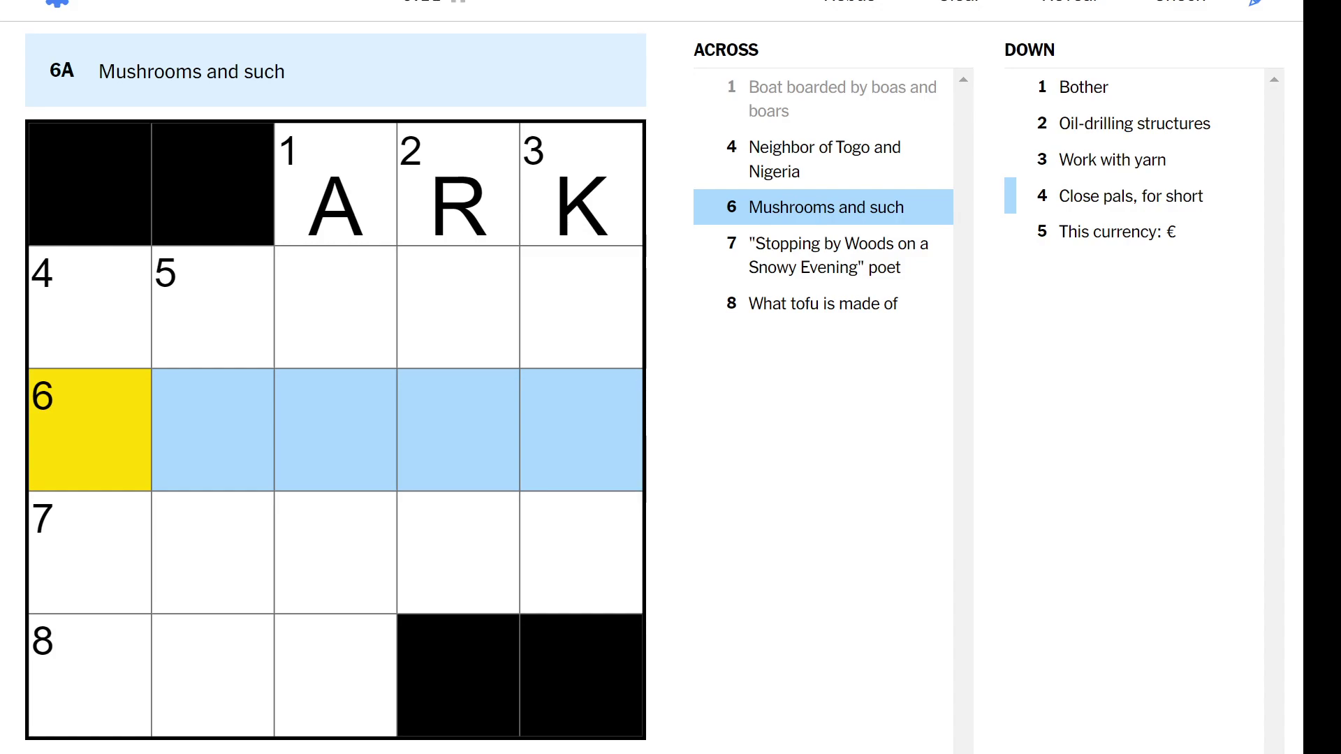
text(FUNGI)
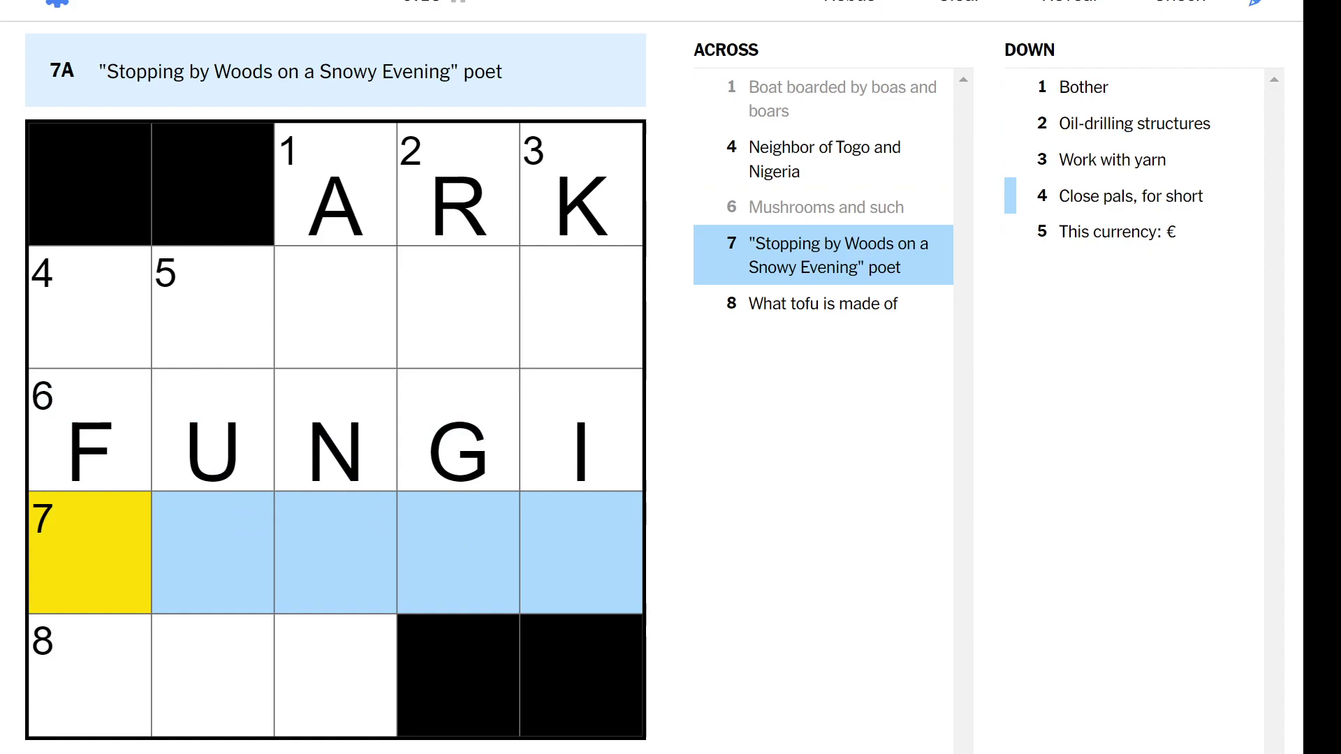
key(Tab)
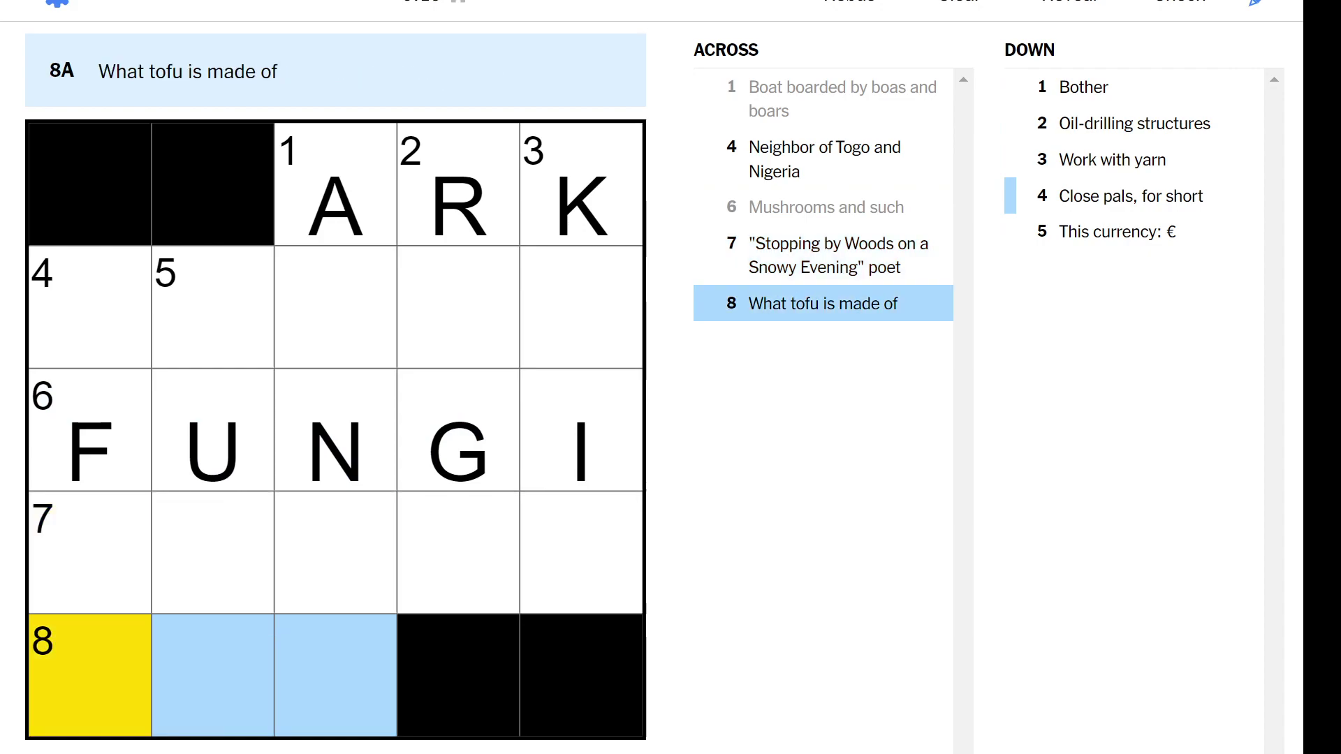
text(SOY)
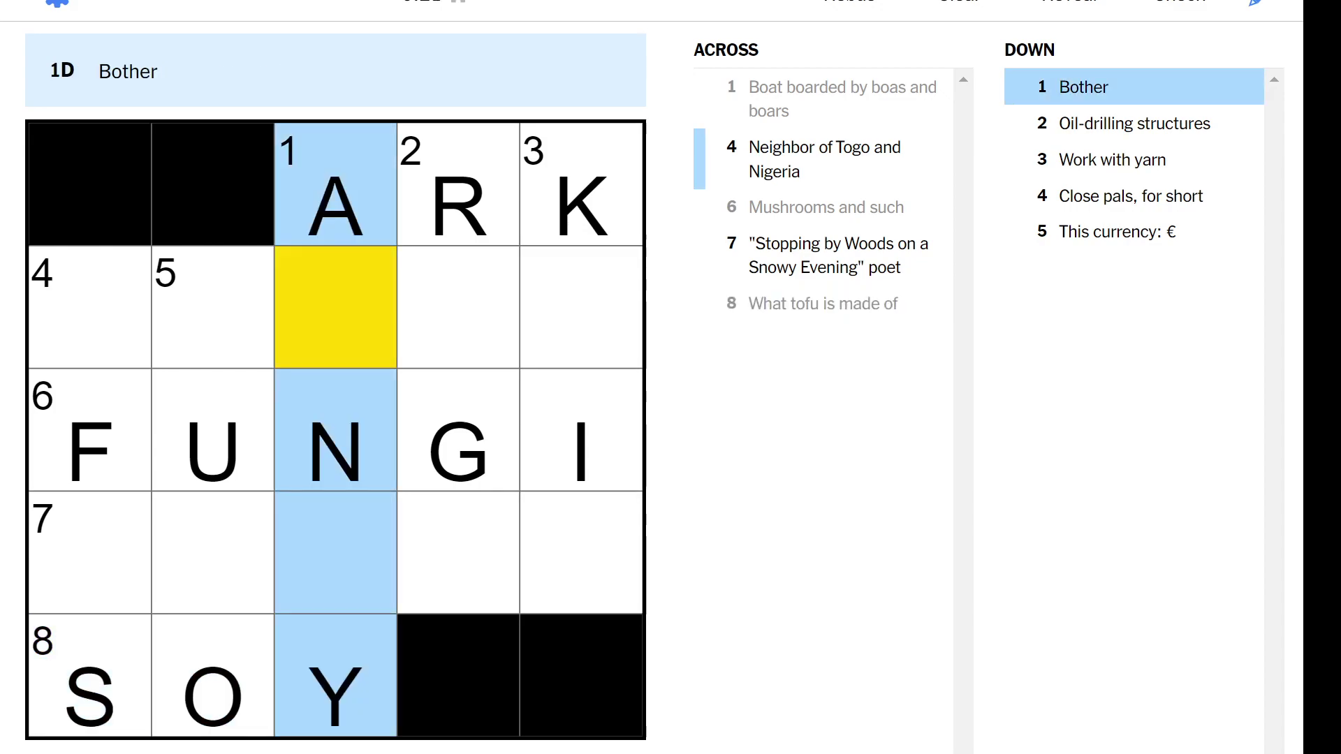
text(NO)
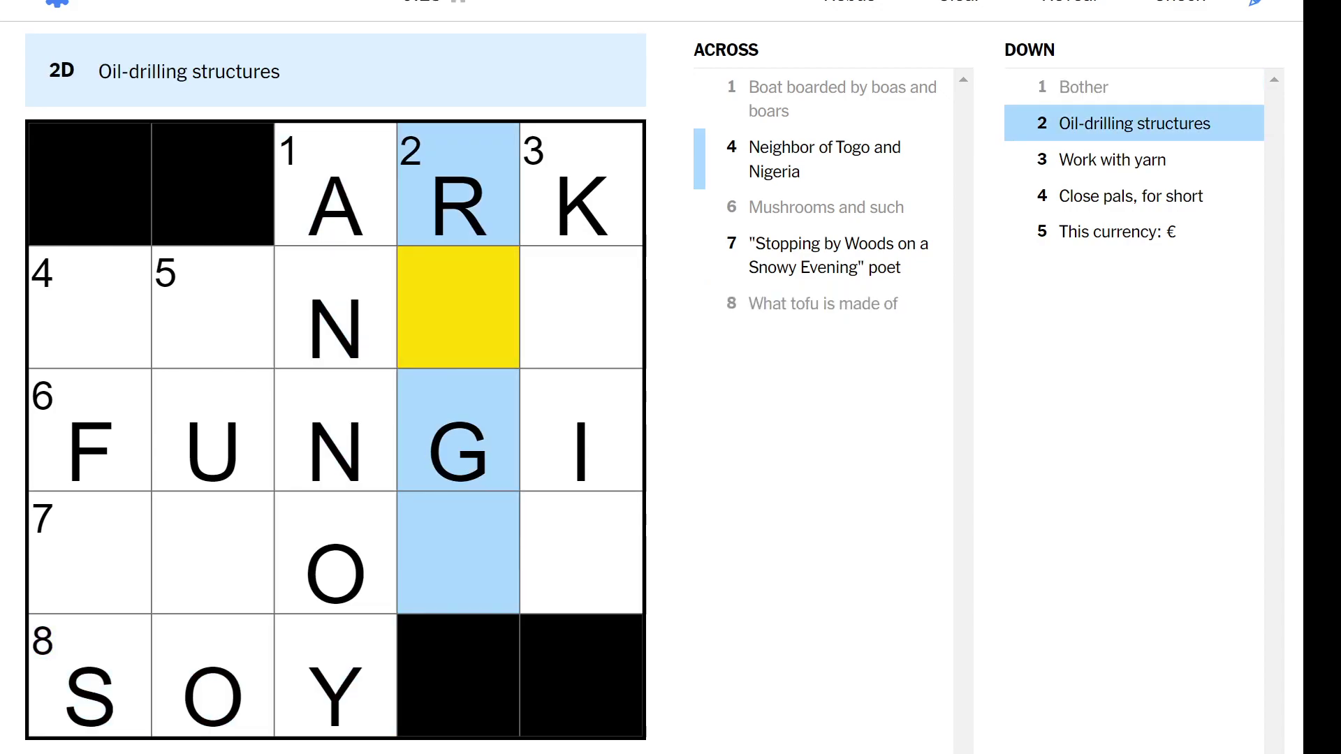
text(IS)
text(N)
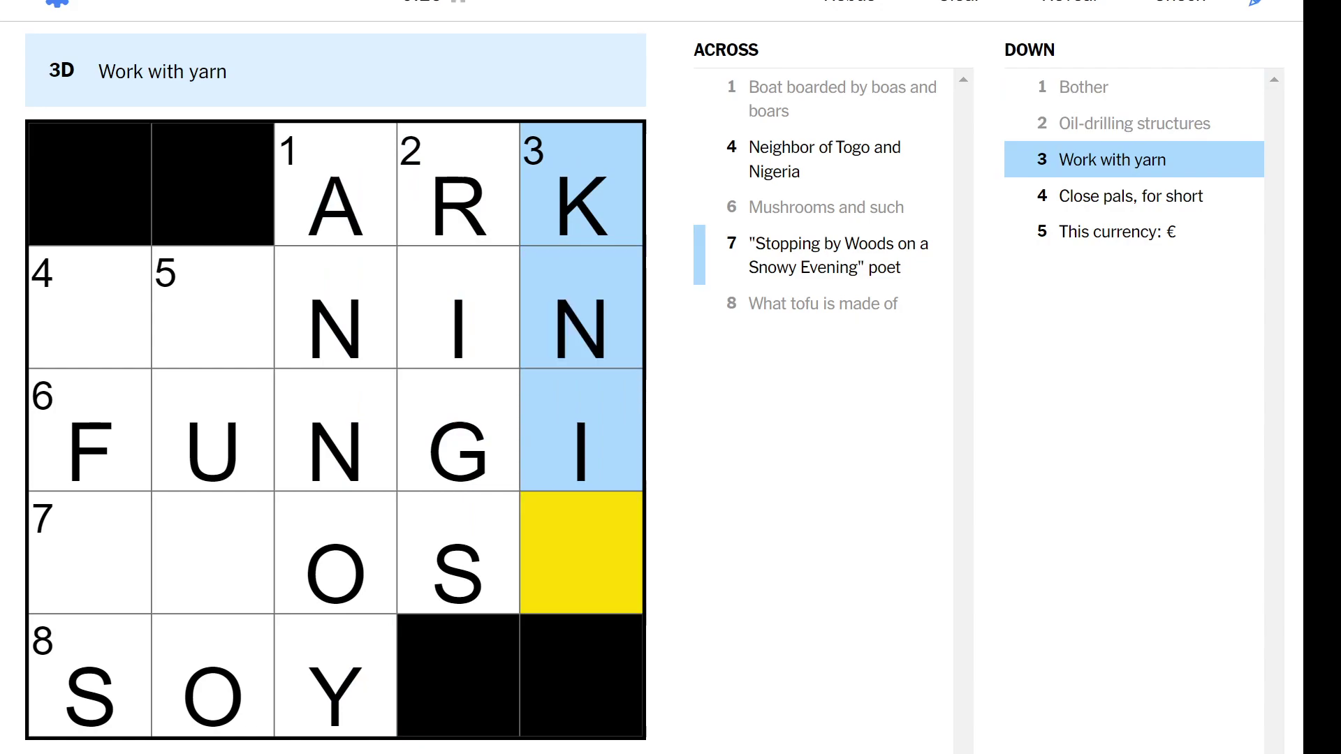
text(T)
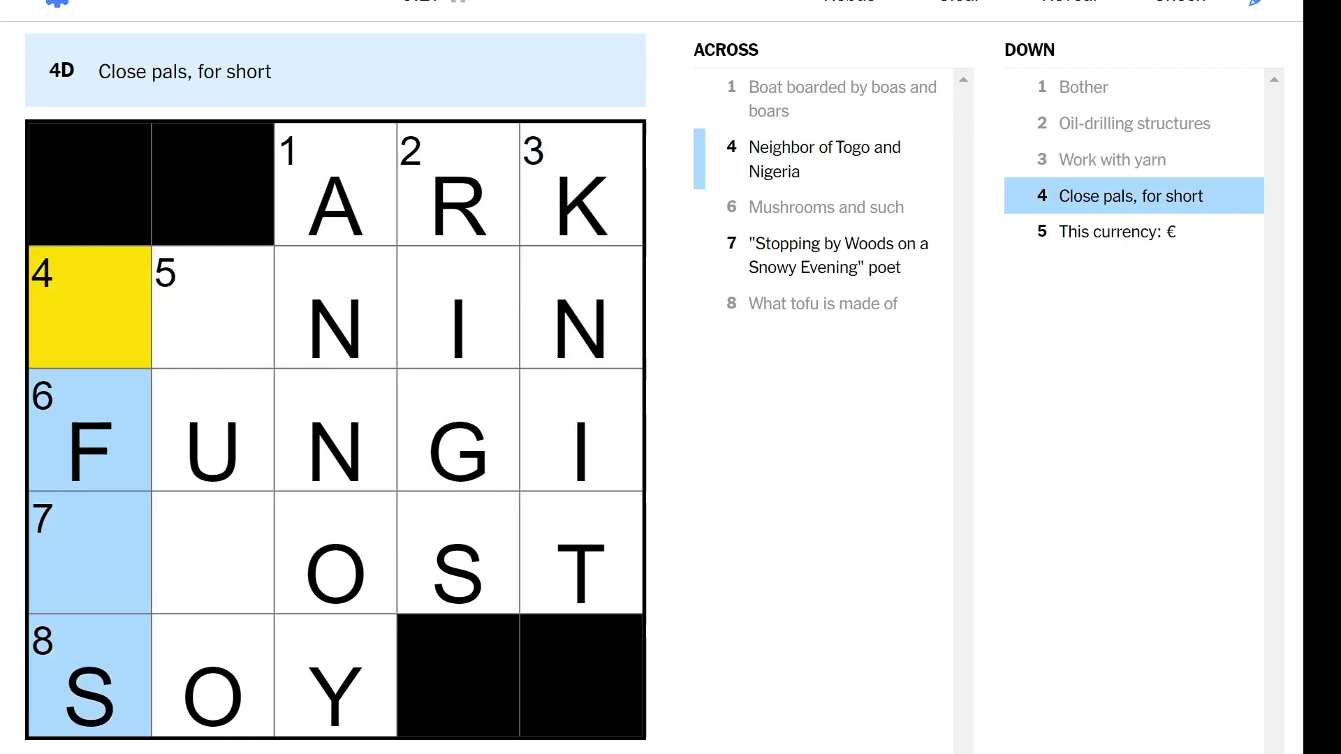
text(BF)
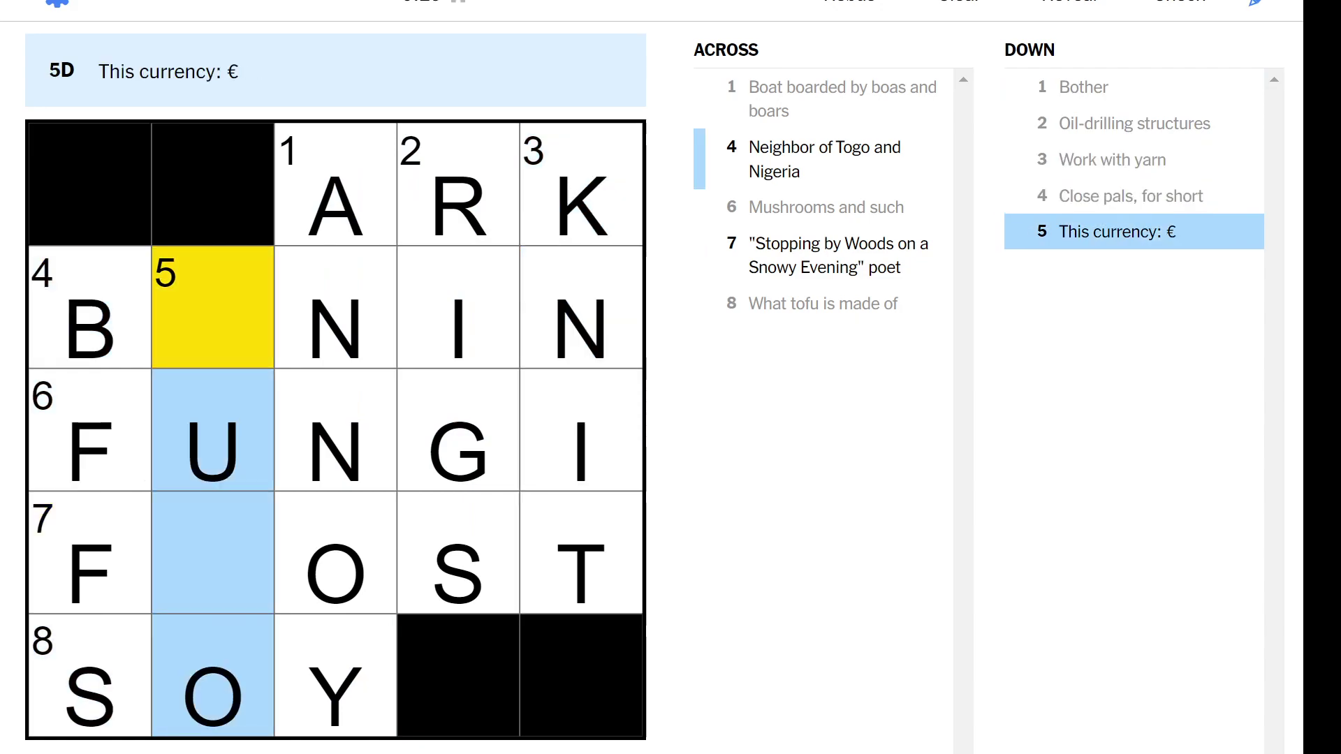
text(ER)
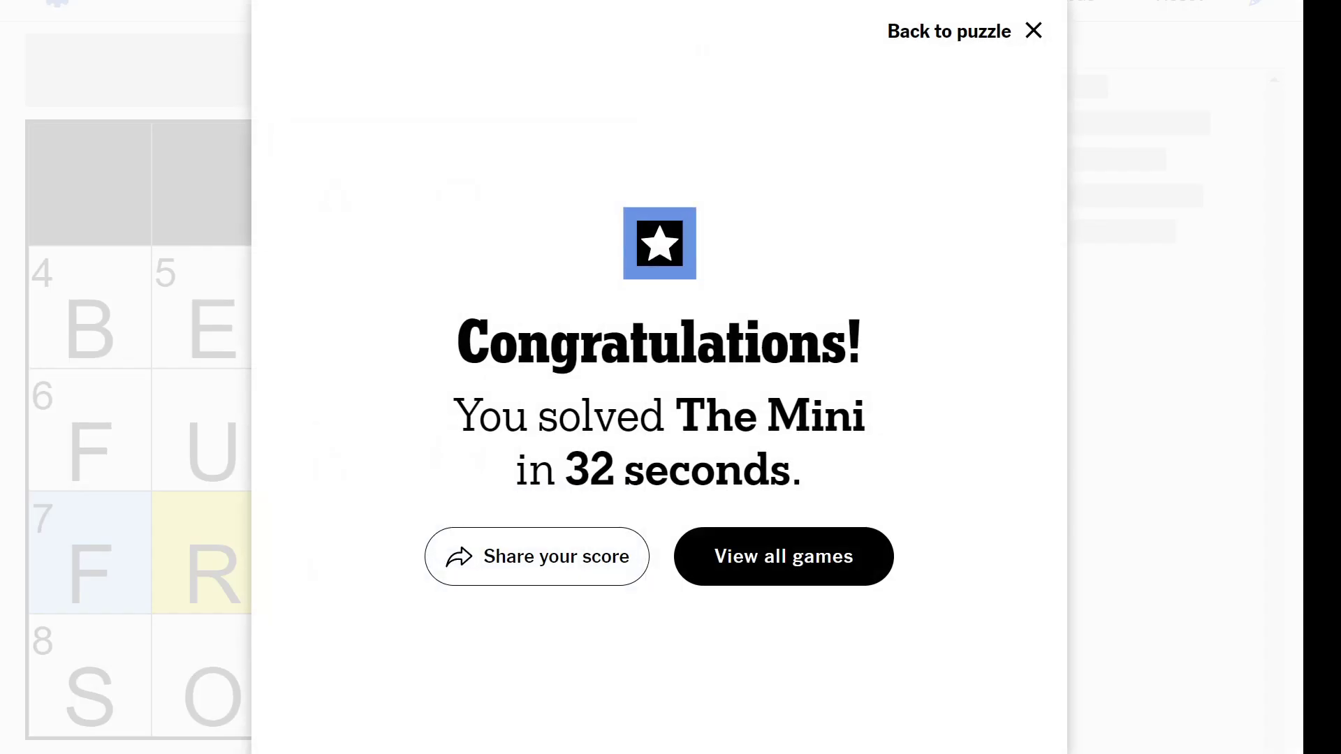
key(Escape)
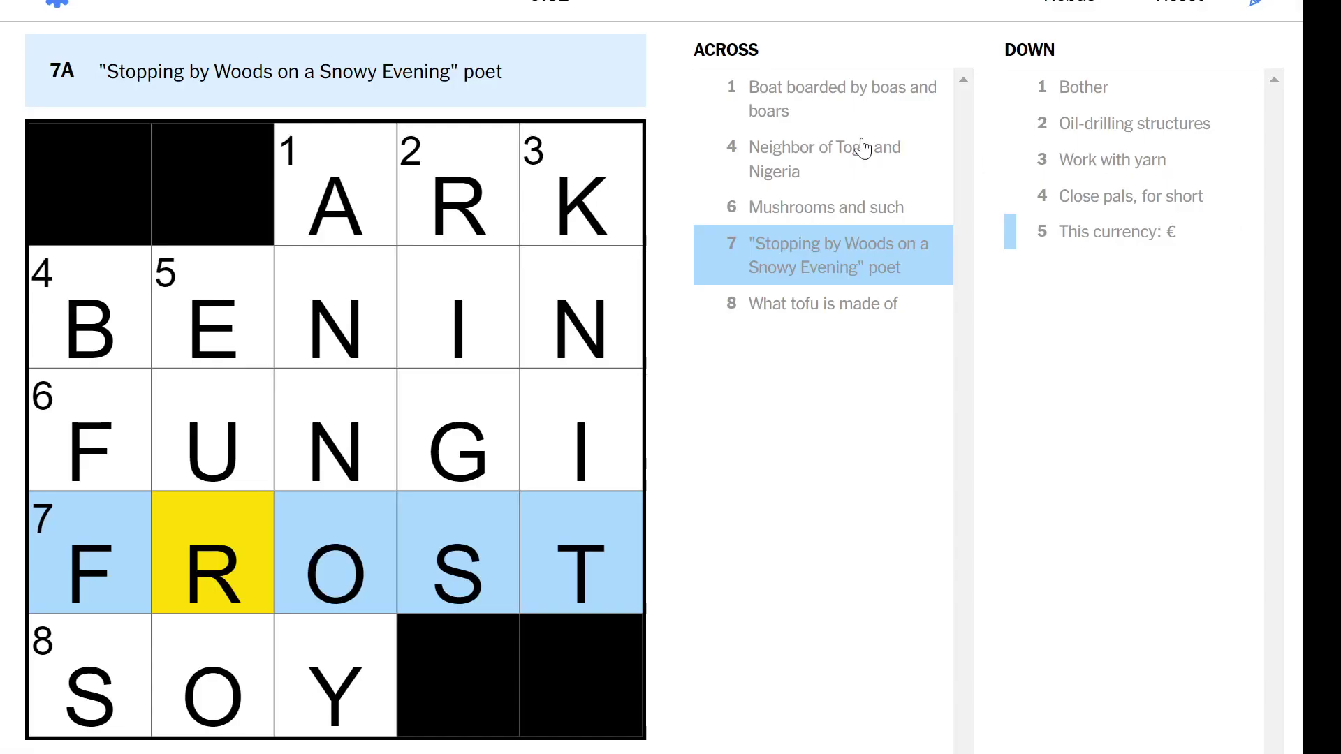
Enter the pangram OBJECTED in Spelling Bee for 15 points, reaching Good, then switch to Wordle
click(57, 3)
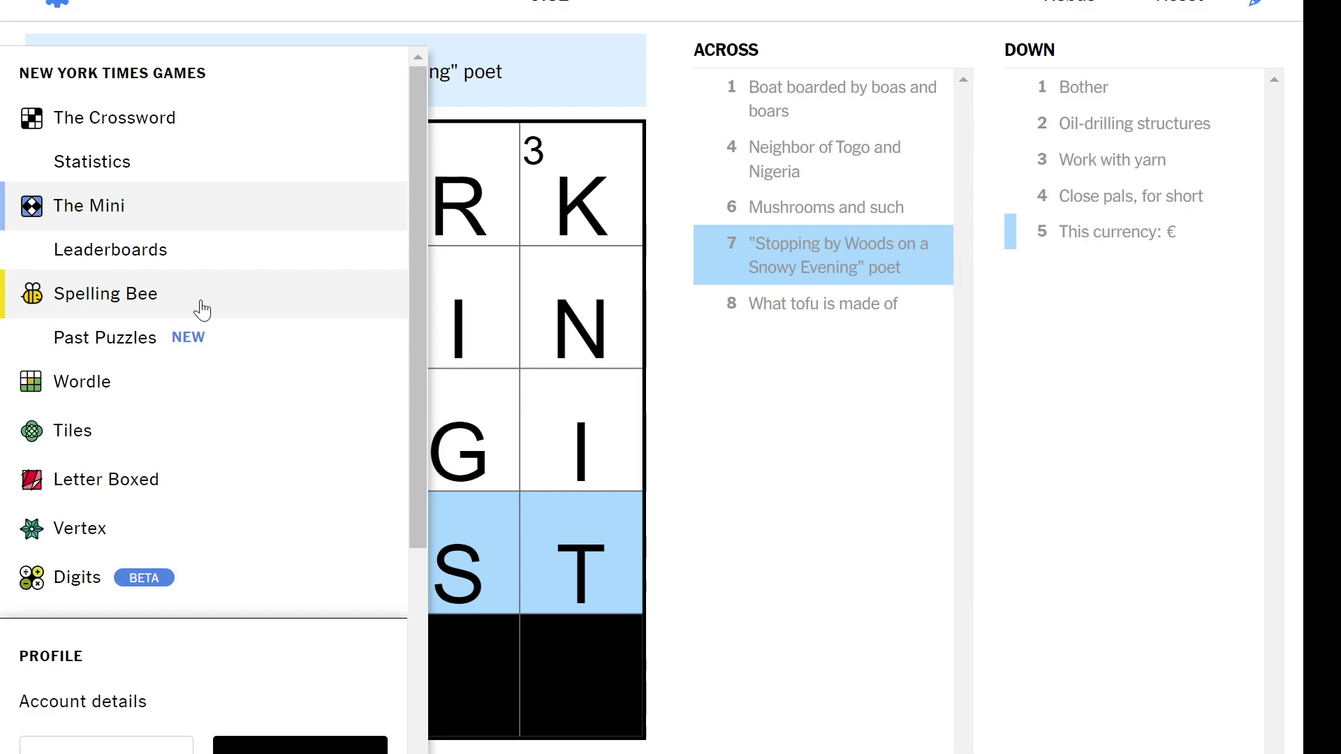
click(195, 297)
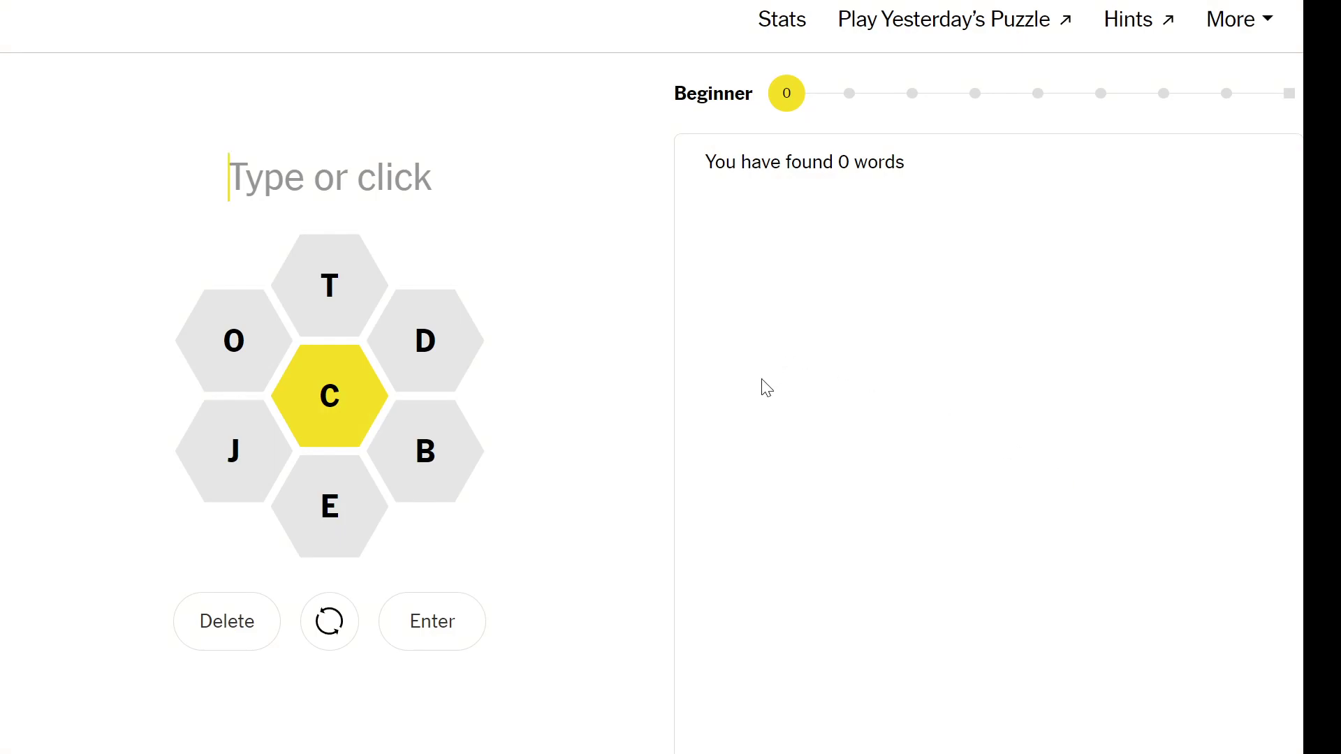
text(objected)
key(Return)
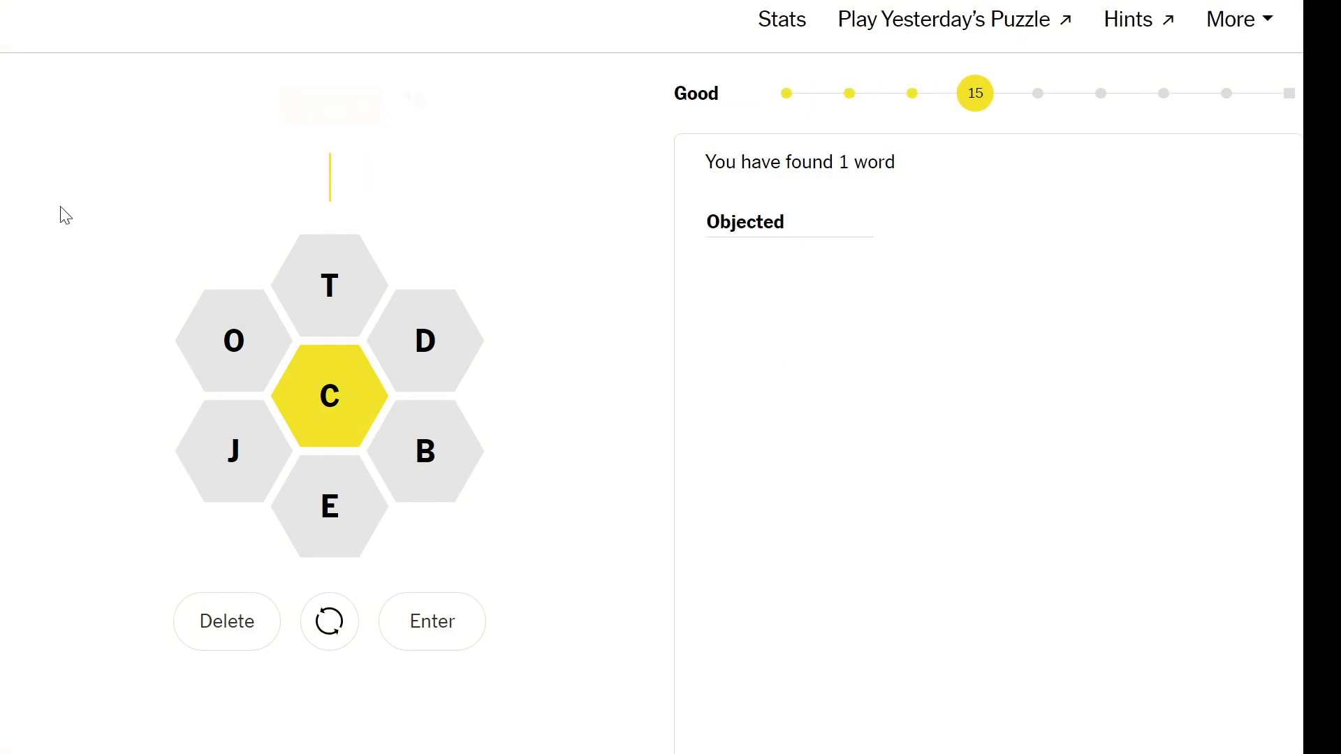
click(15, 27)
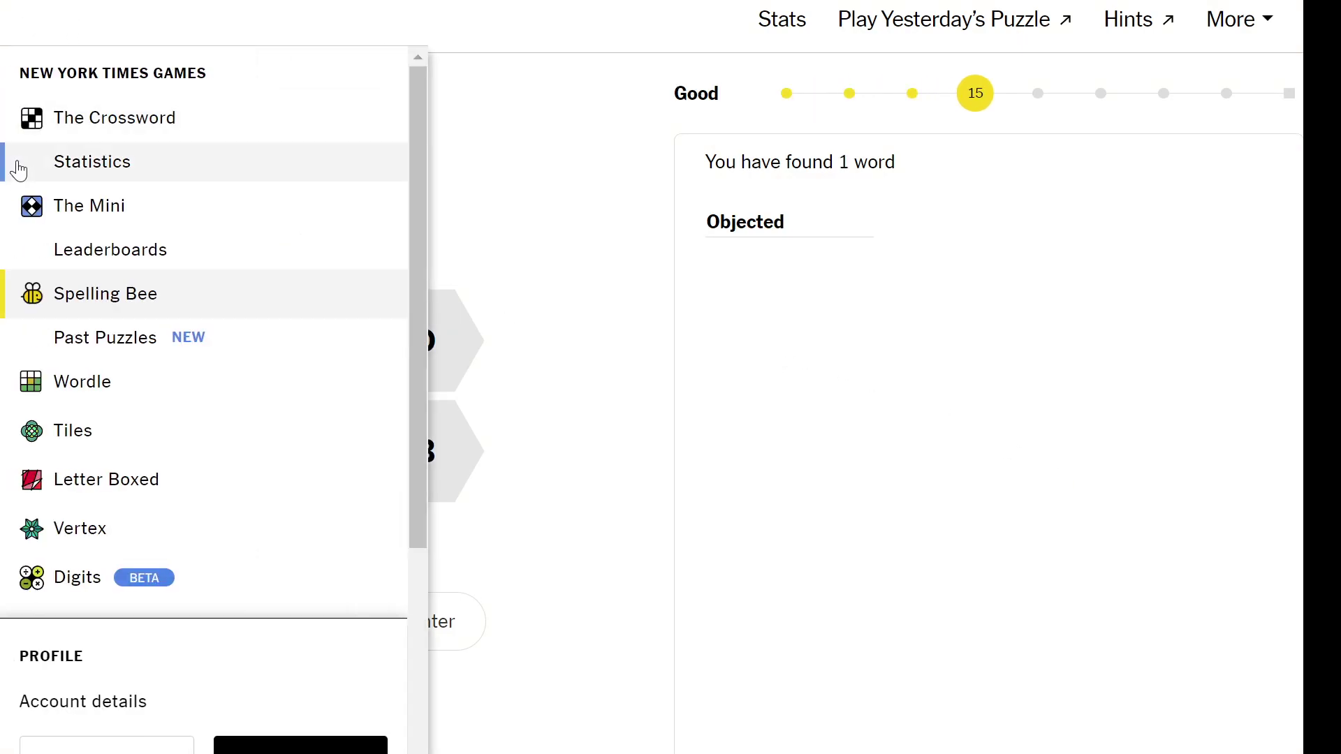
click(99, 383)
Start today's Wordle with LAPSE as the first guess, clearing an abandoned second word
click(703, 498)
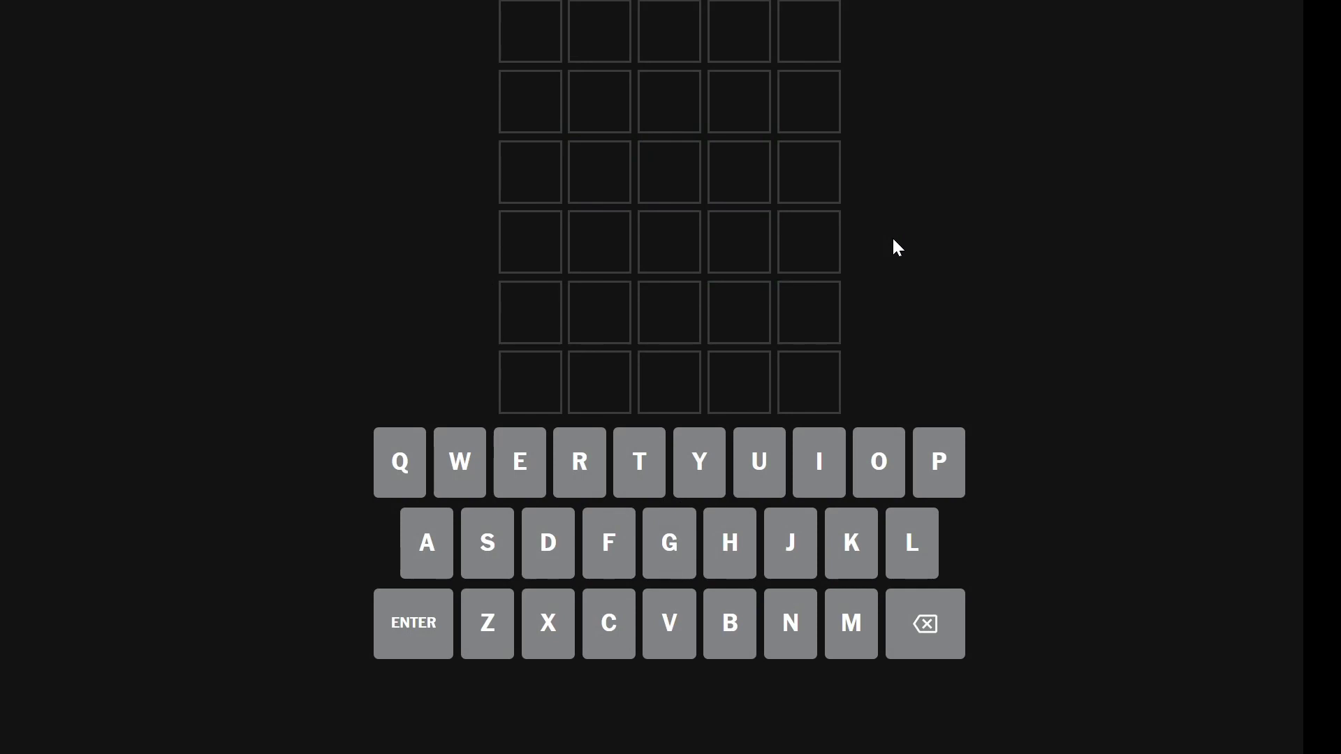
text(lapse)
key(Return)
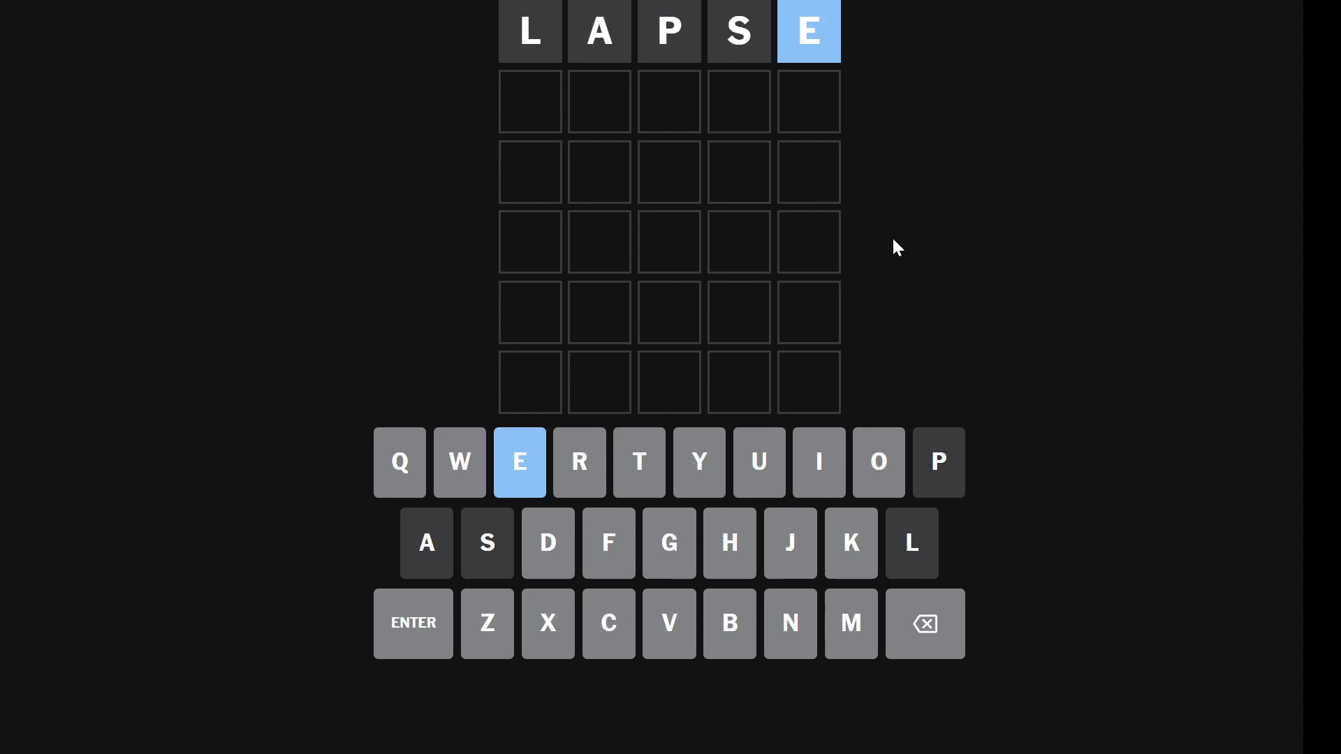
text(cho)
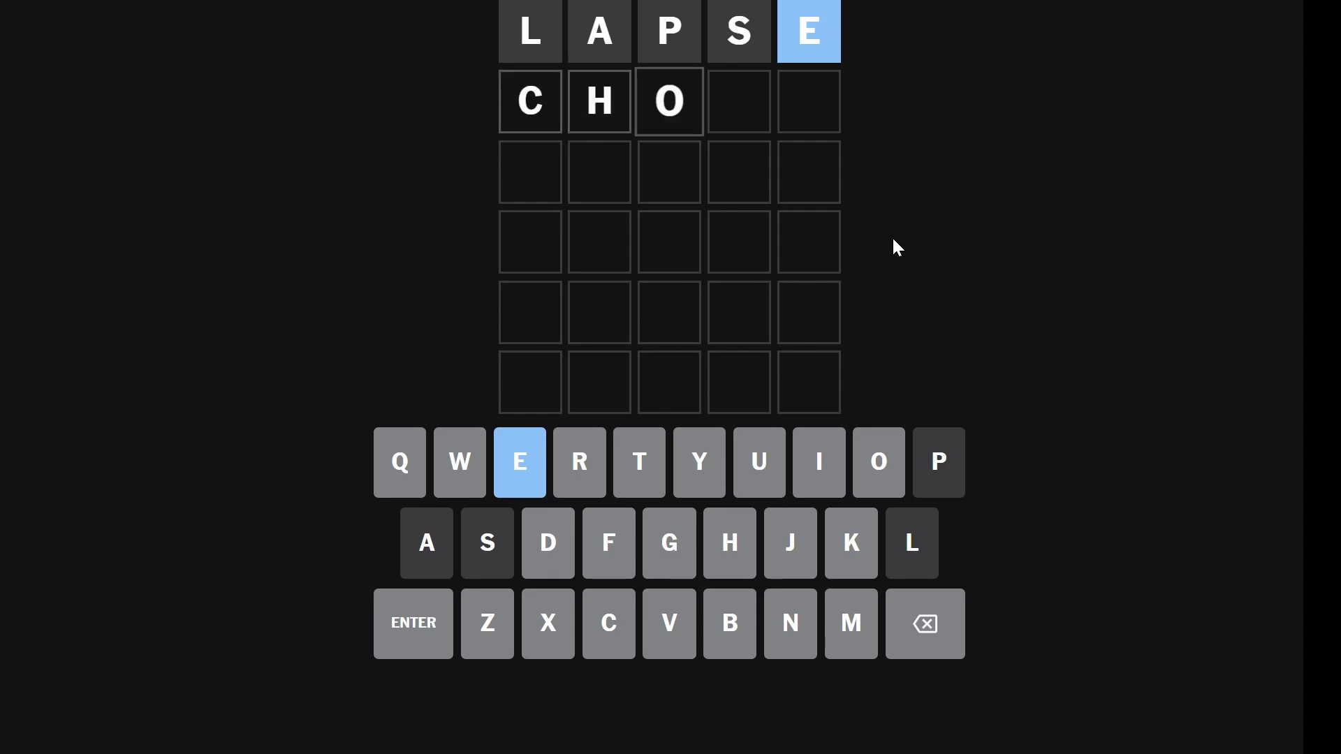
text(re)
key(BackSpace)
key(BackSpace)
key(BackSpace)
key(BackSpace)
key(BackSpace)
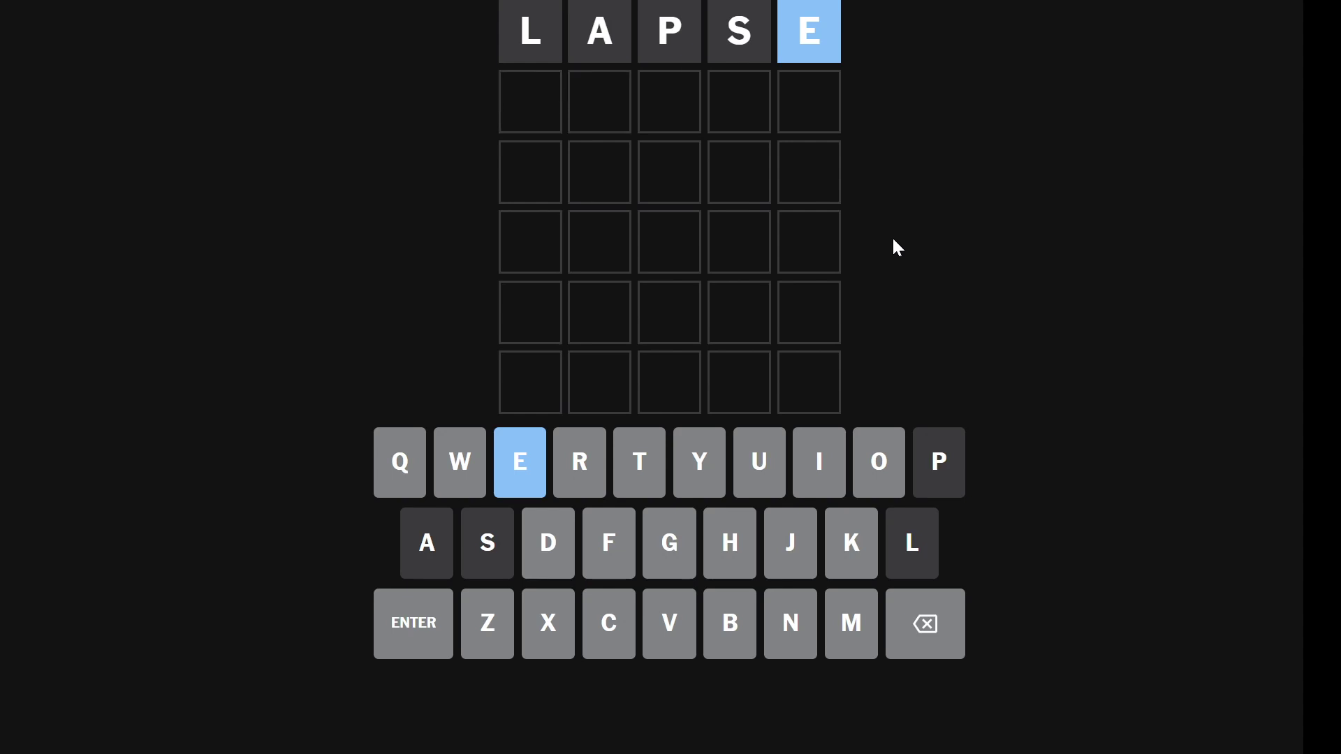
text(hiney)
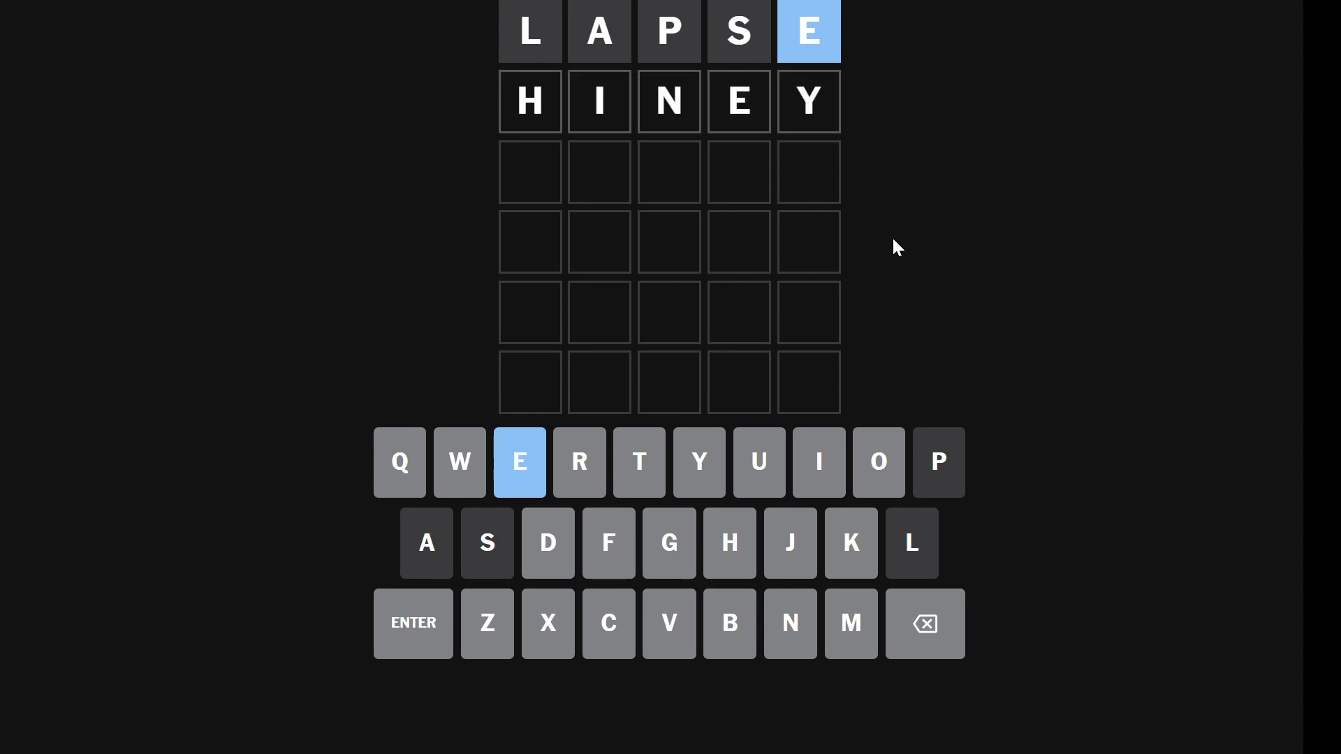
After HINEY is rejected, guess MINER then ENNUI to solve in three and show statistics
key(Return)
key(BackSpace)
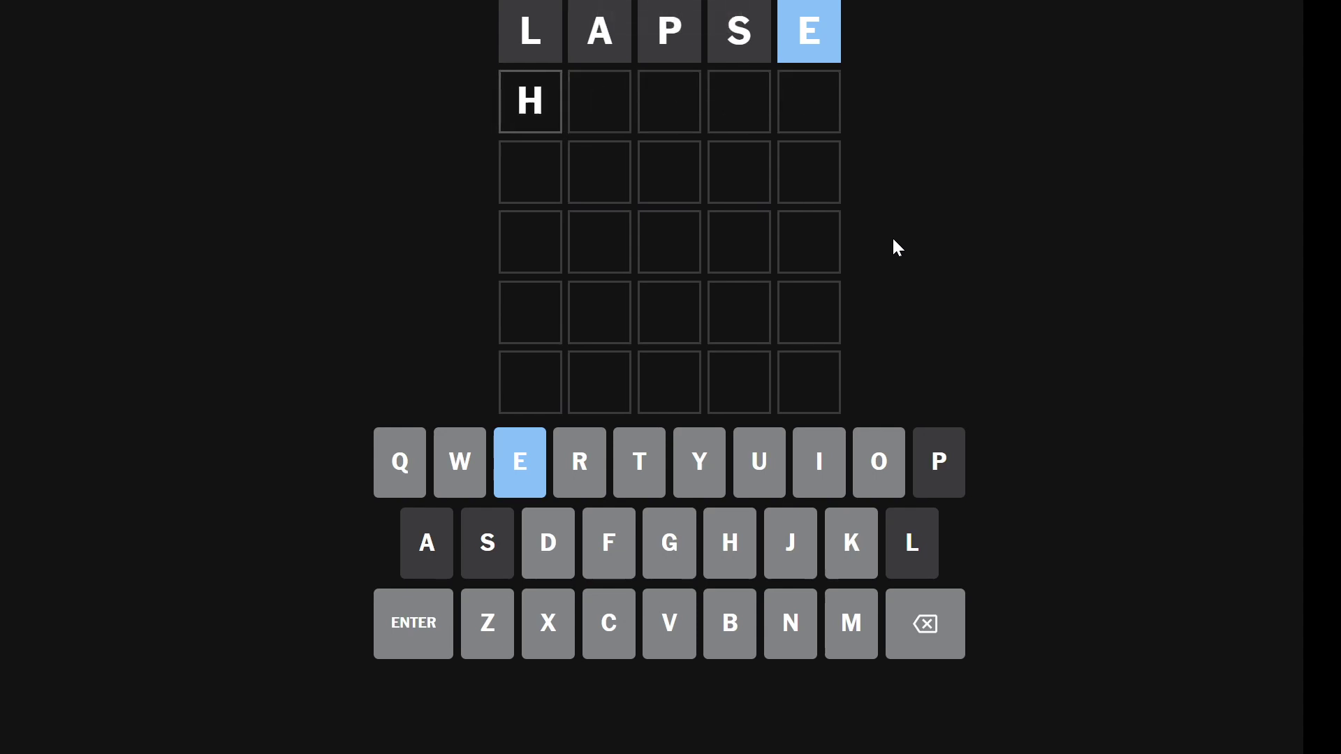
key(BackSpace)
text(MI)
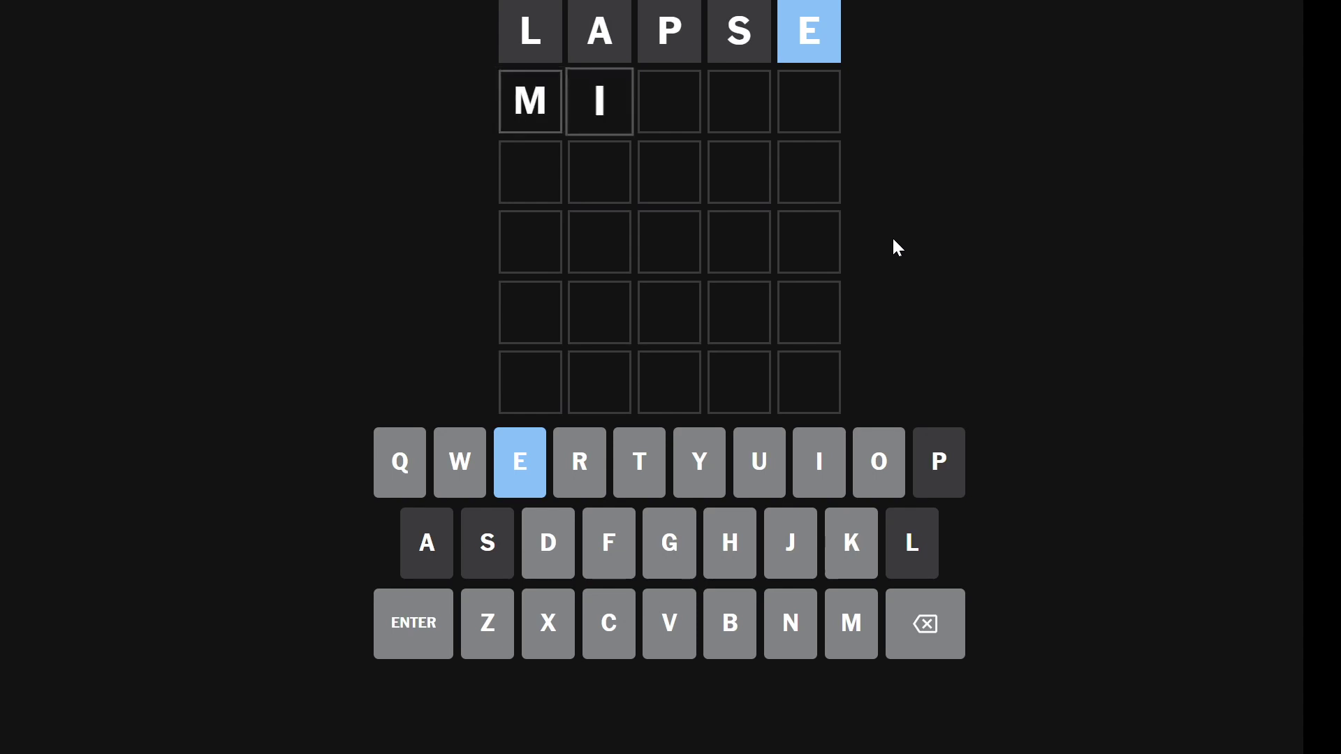
text(NER)
key(Return)
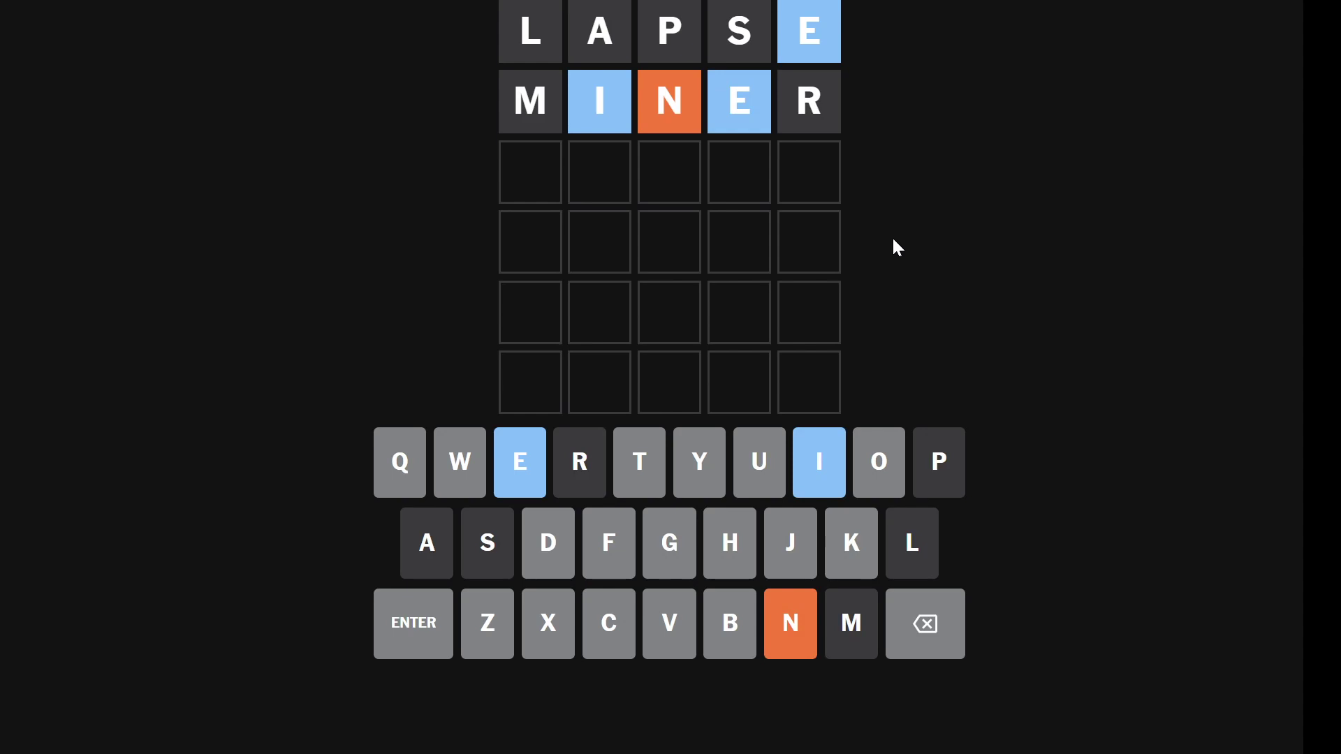
text(E)
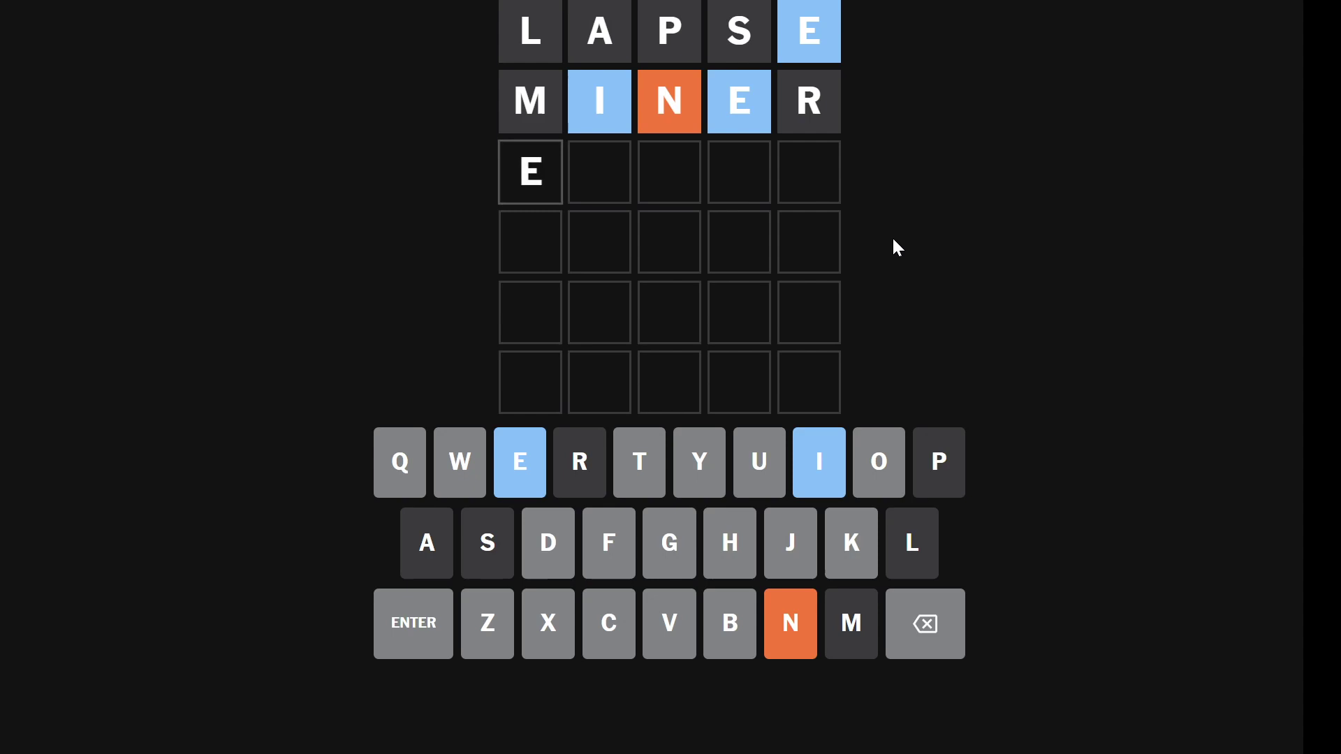
text(NNUI)
key(Return)
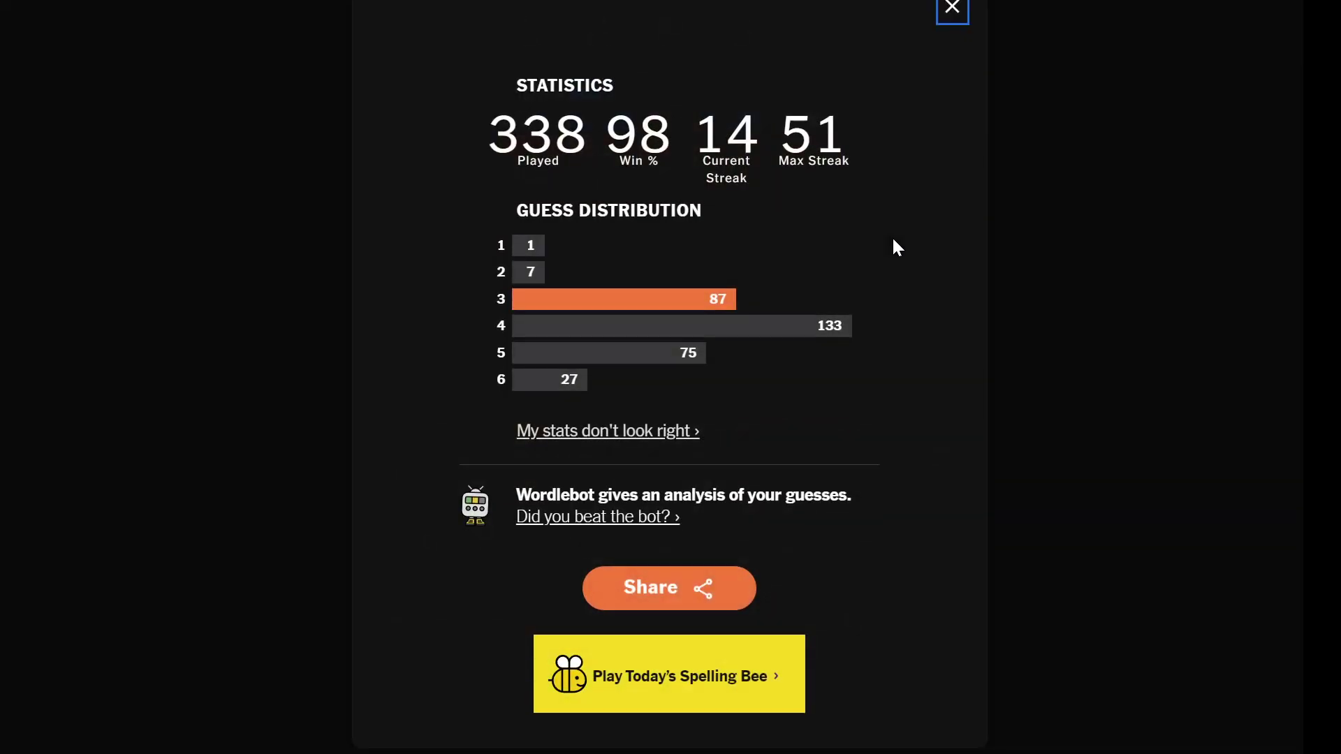
Step through WordleBot's scoring of LAPSE, MINER and ENNUI and reveal readers' guesses after MINER
click(778, 533)
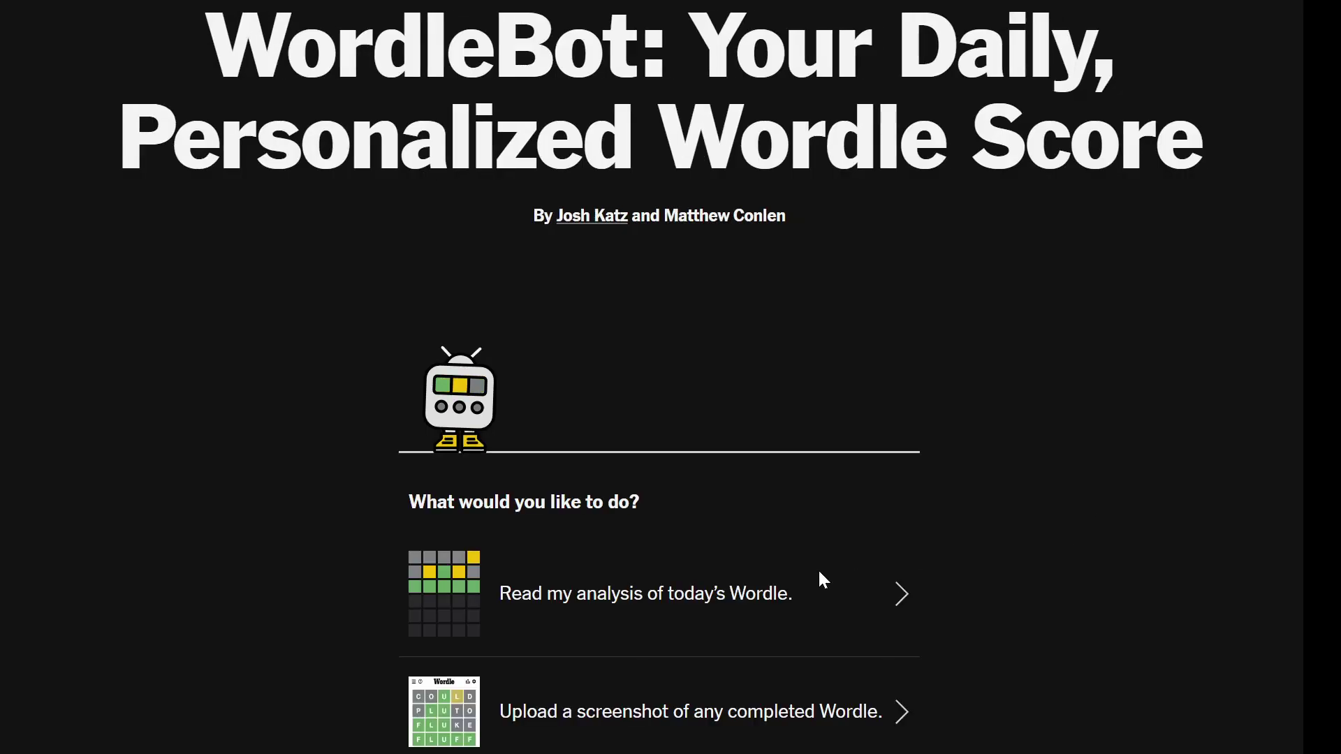
click(817, 577)
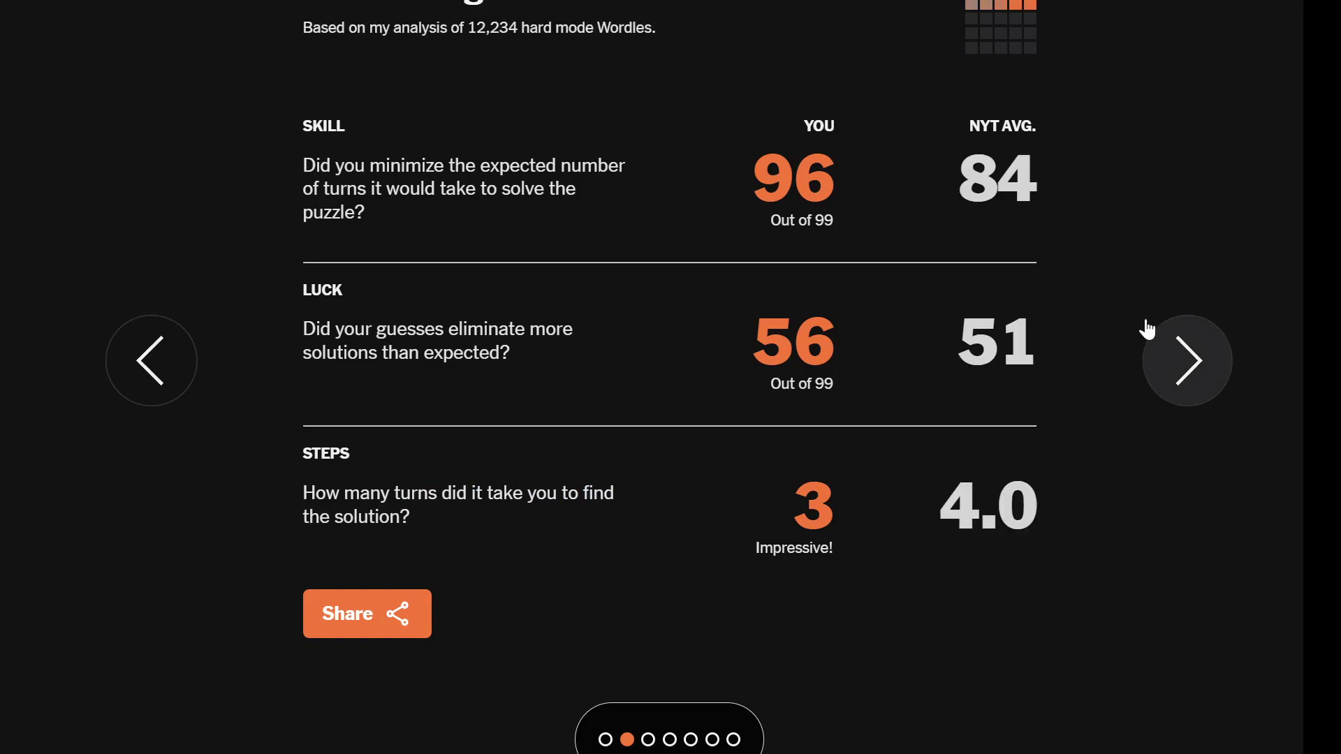
click(1183, 362)
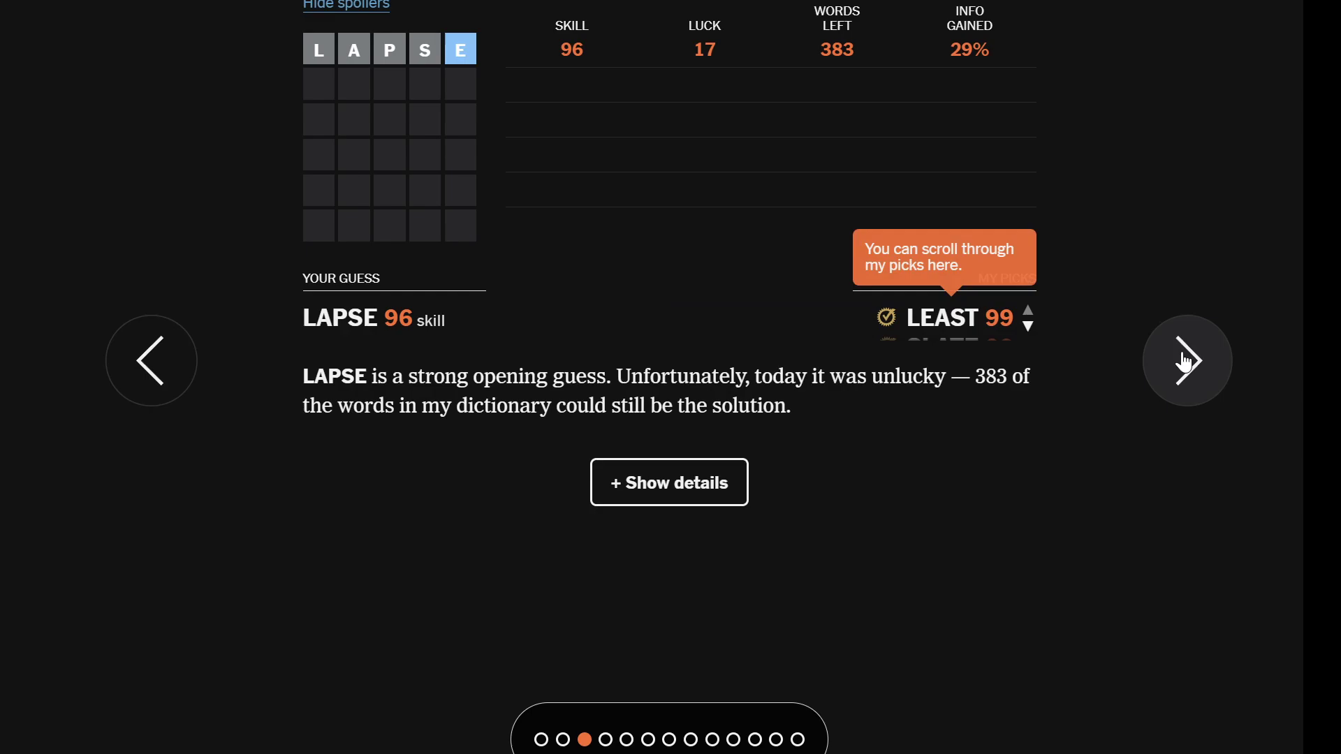
click(1183, 362)
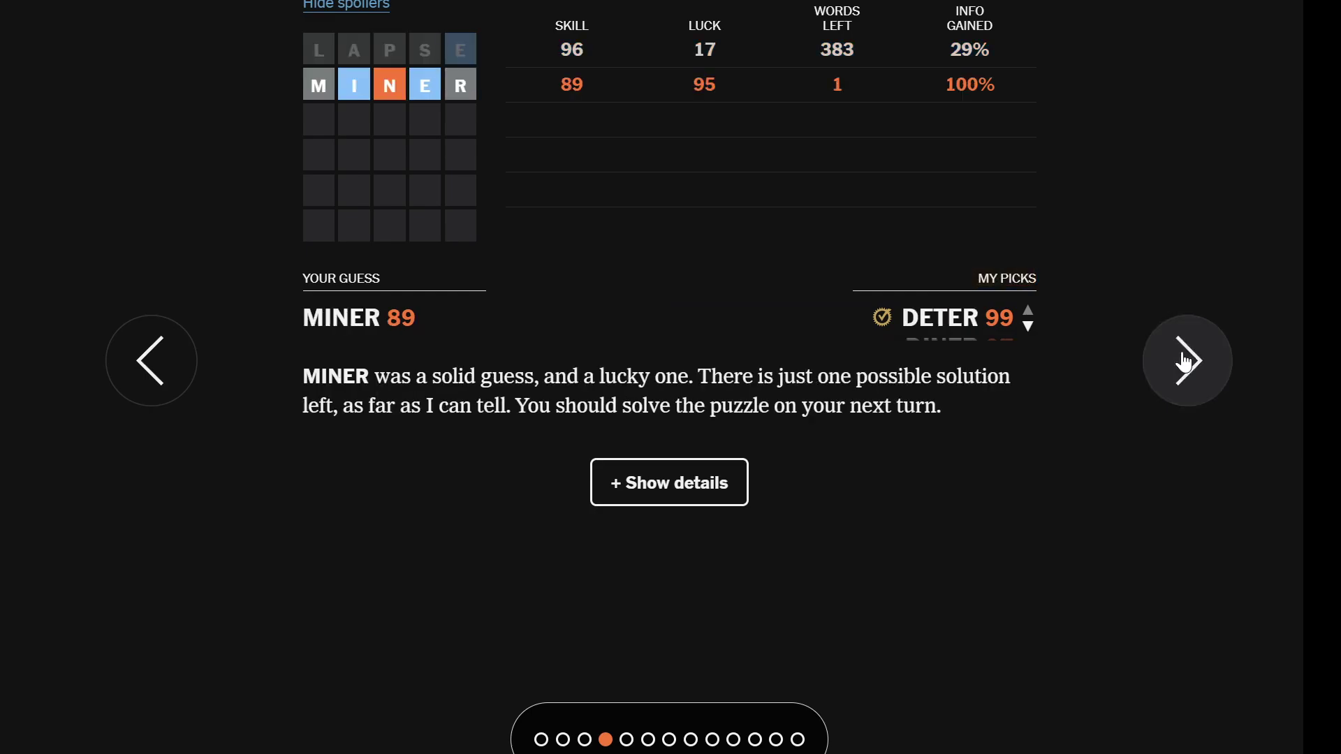
click(1184, 361)
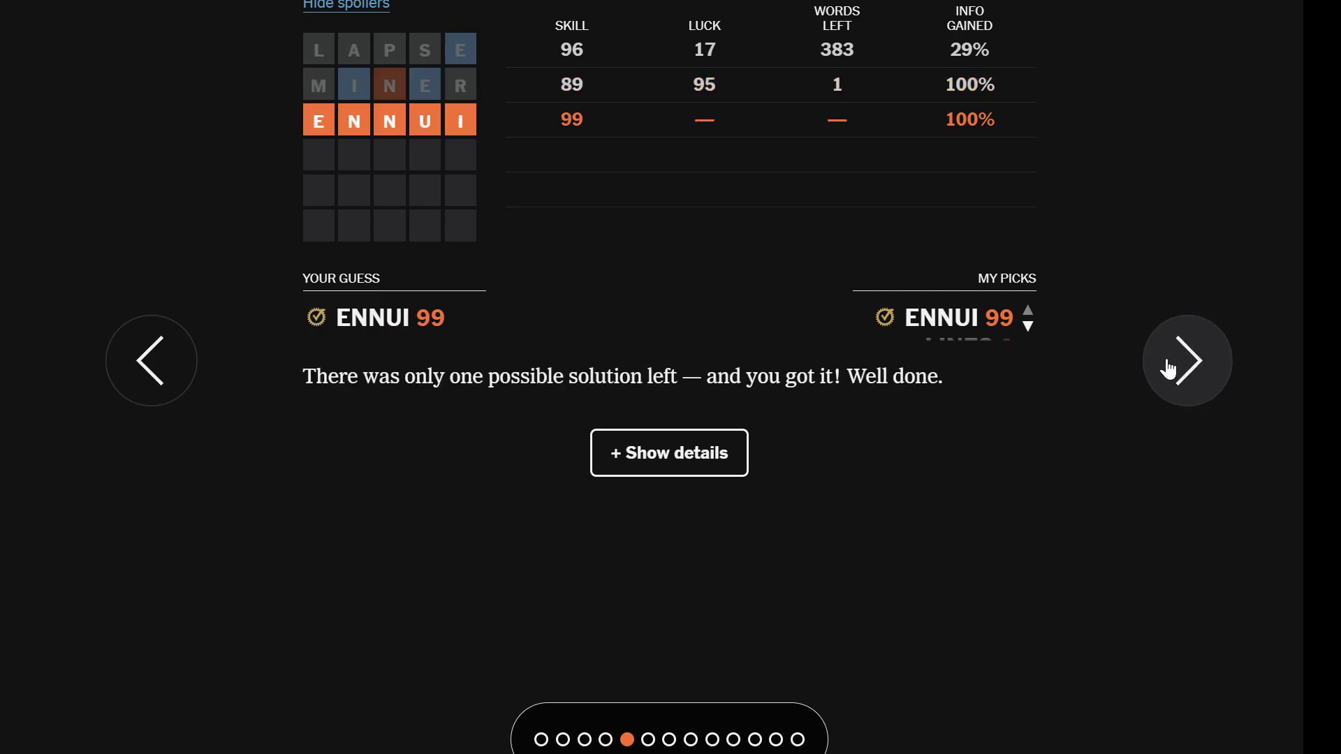
click(126, 332)
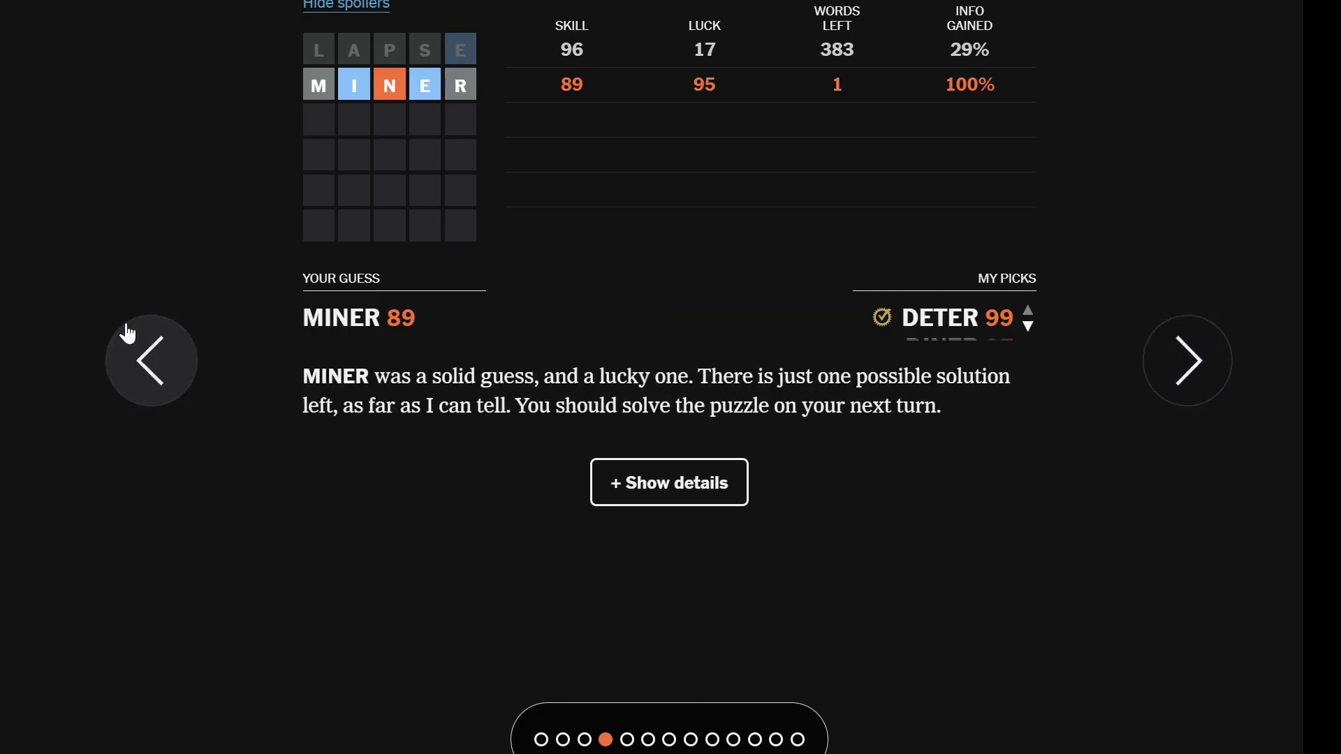
click(651, 500)
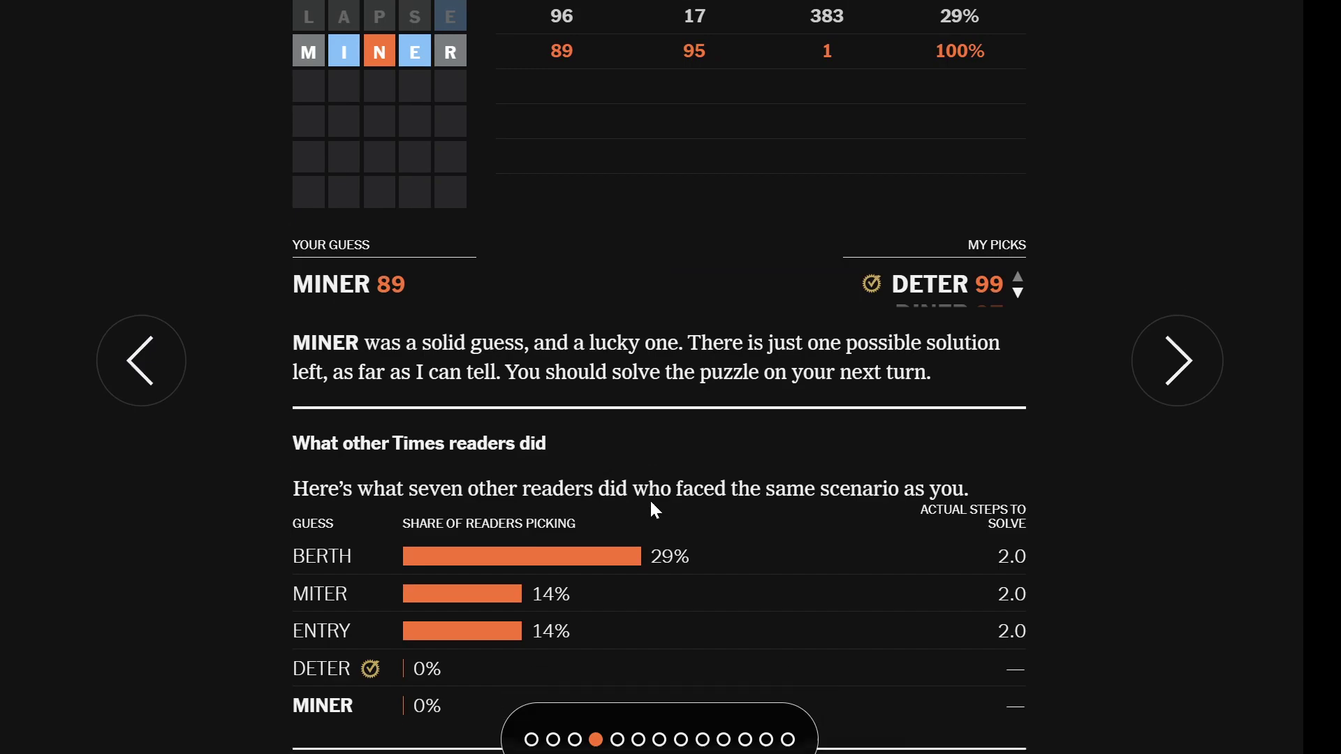
scroll(651, 503, down, 2)
scroll(650, 503, down, 3)
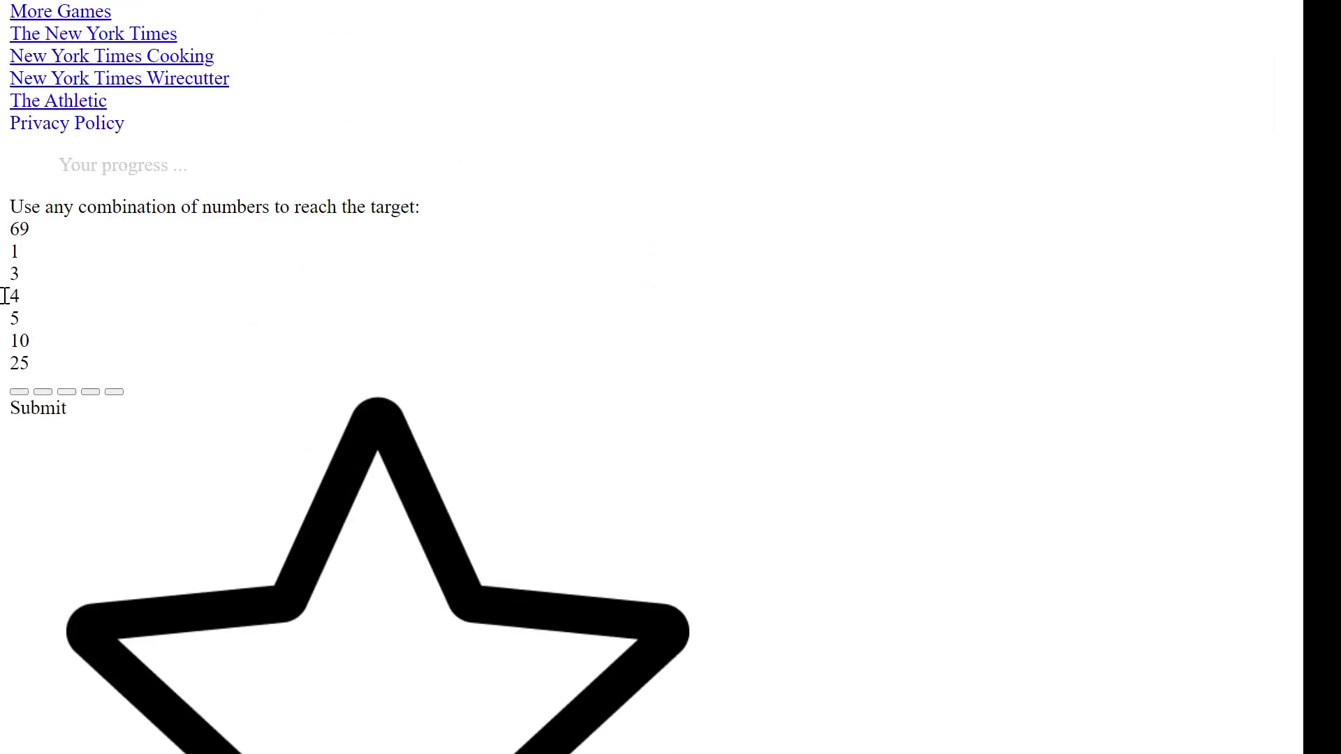
Select and then deselect the target 69 and starting-number text on the unstyled Digits page
drag(3, 235, 121, 278)
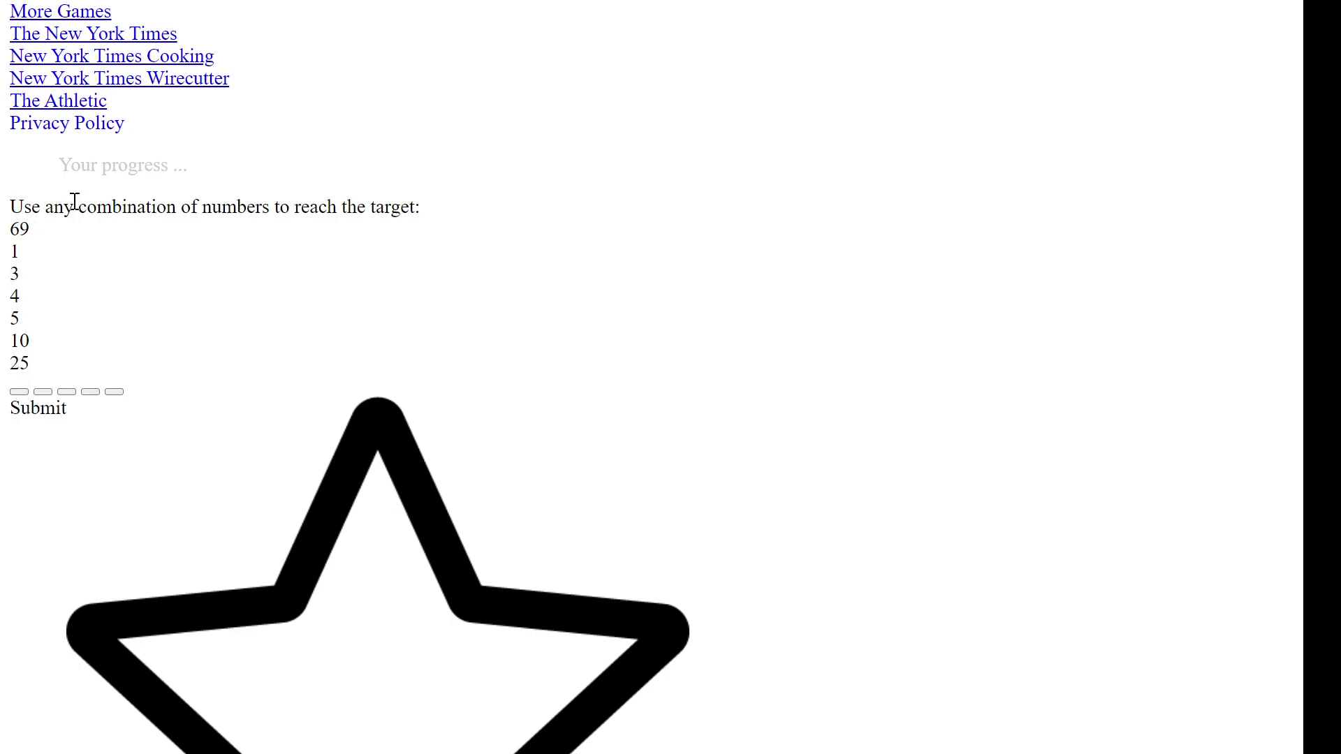
drag(74, 206, 158, 303)
double_click(19, 231)
click(18, 230)
scroll(120, 278, up, 5)
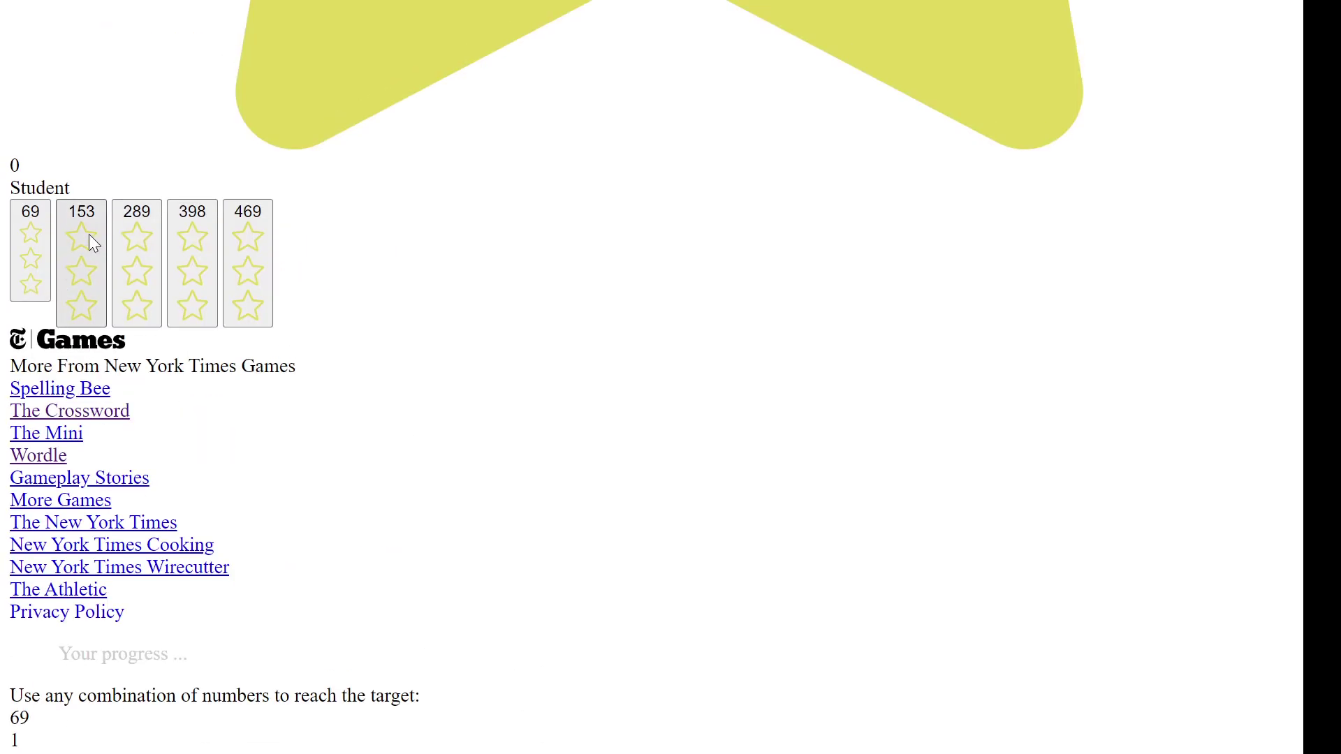
scroll(314, 283, down, 10)
scroll(514, 324, down, 5)
scroll(513, 325, down, 2)
scroll(514, 324, down, 4)
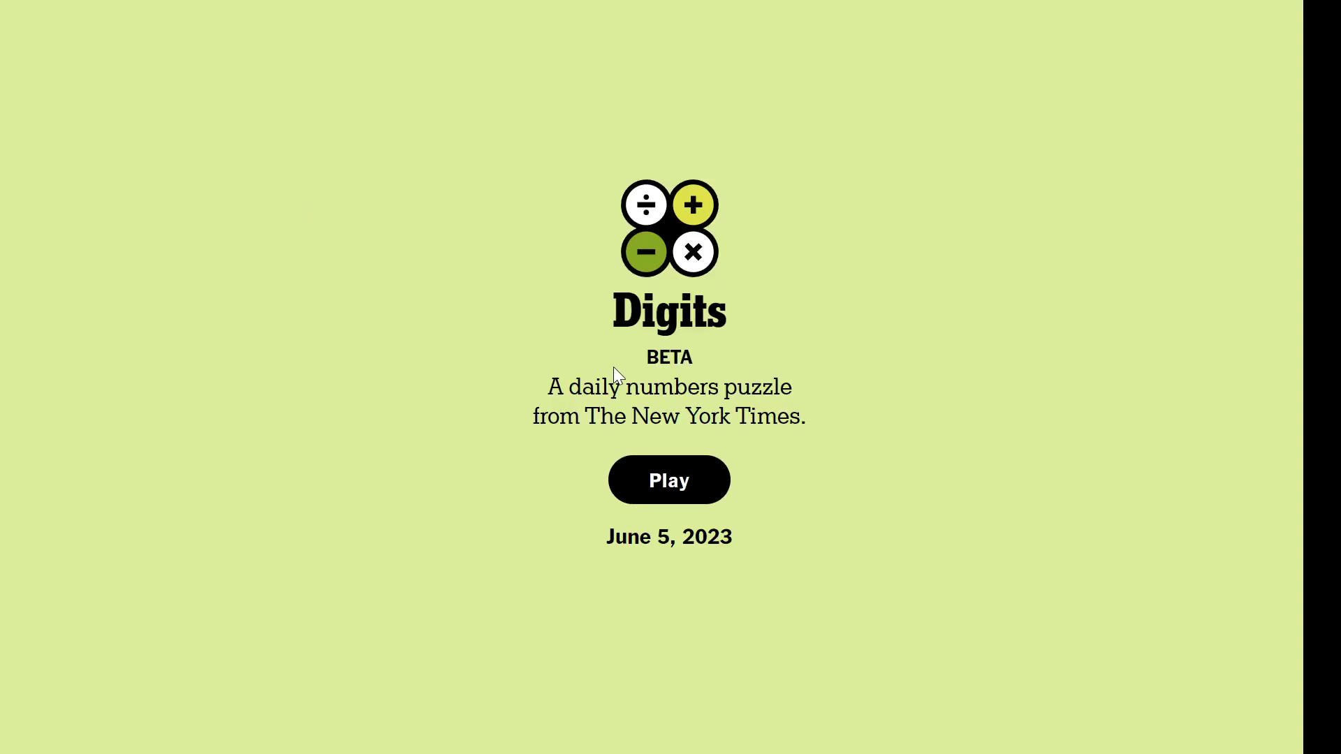
Start Digits and reach 69 via 25 × 3 = 75, 5 + 1 = 6, 75 − 6
click(681, 498)
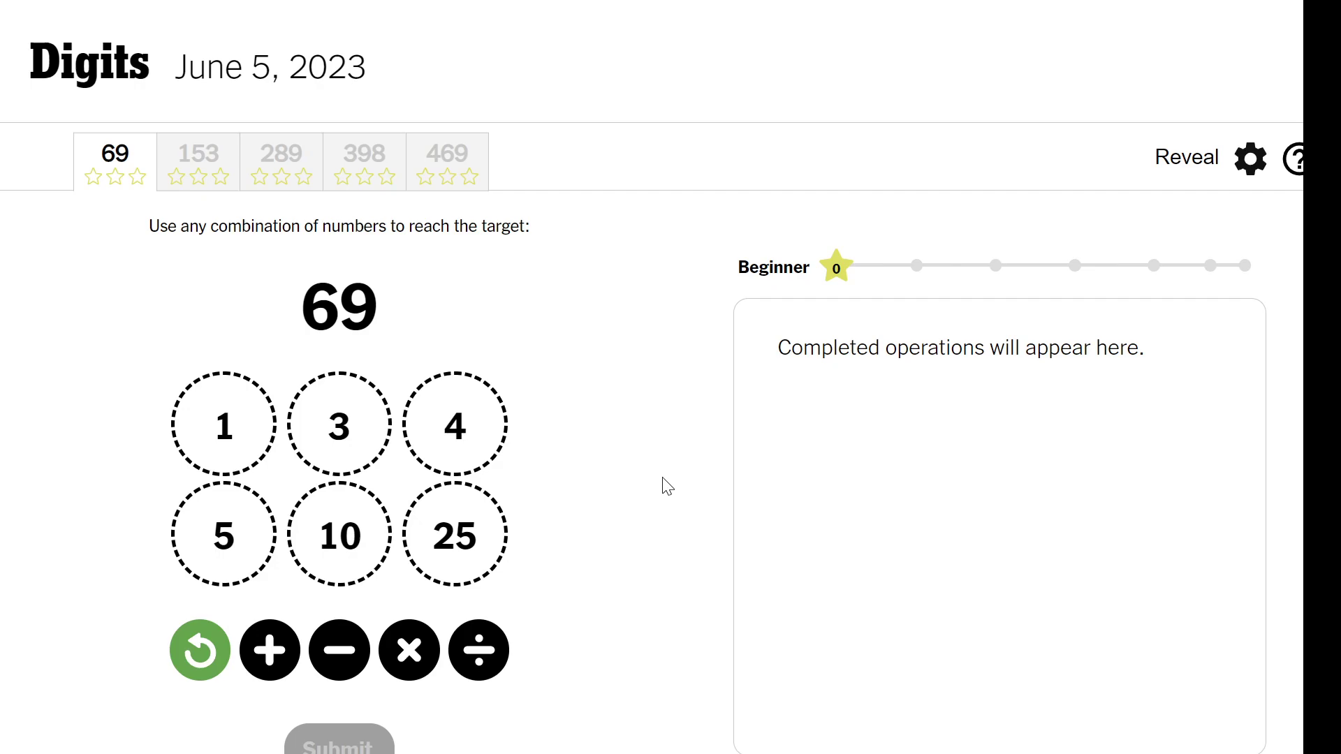
click(467, 532)
click(392, 641)
click(349, 436)
click(215, 540)
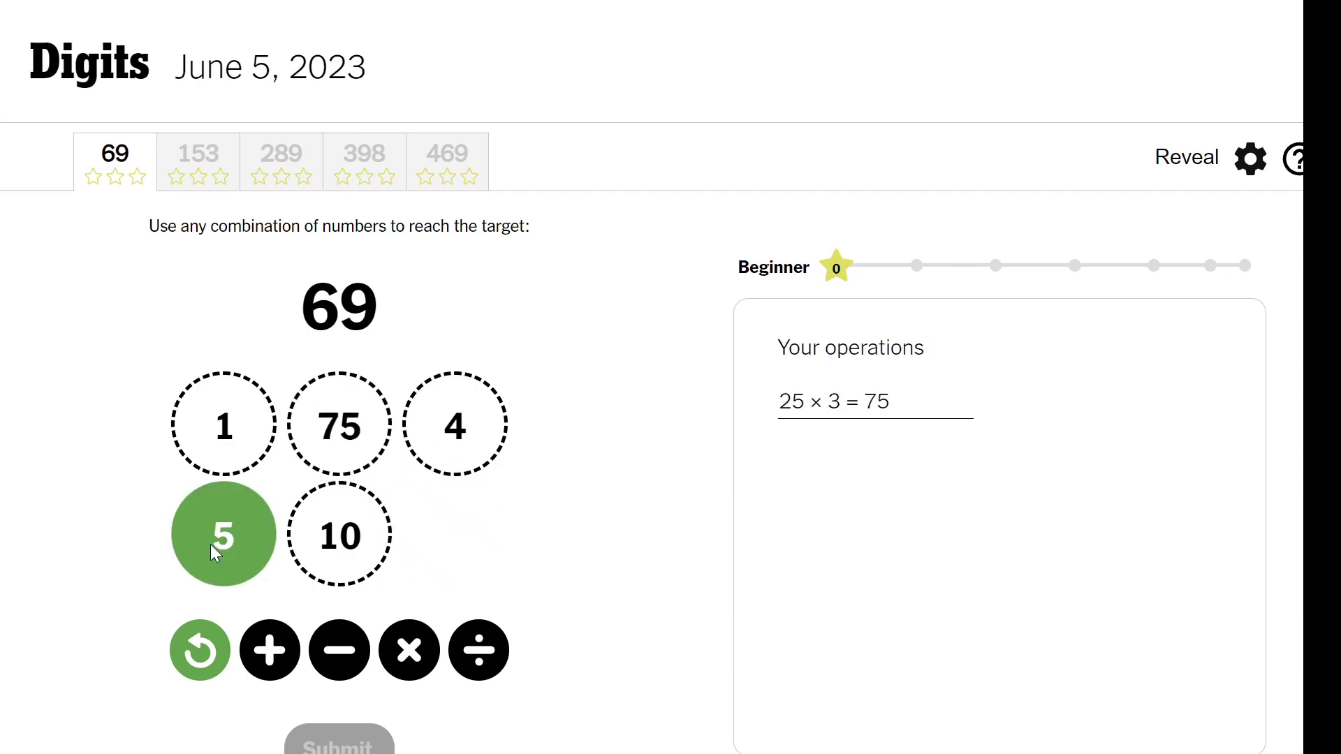
click(269, 649)
click(235, 468)
click(339, 425)
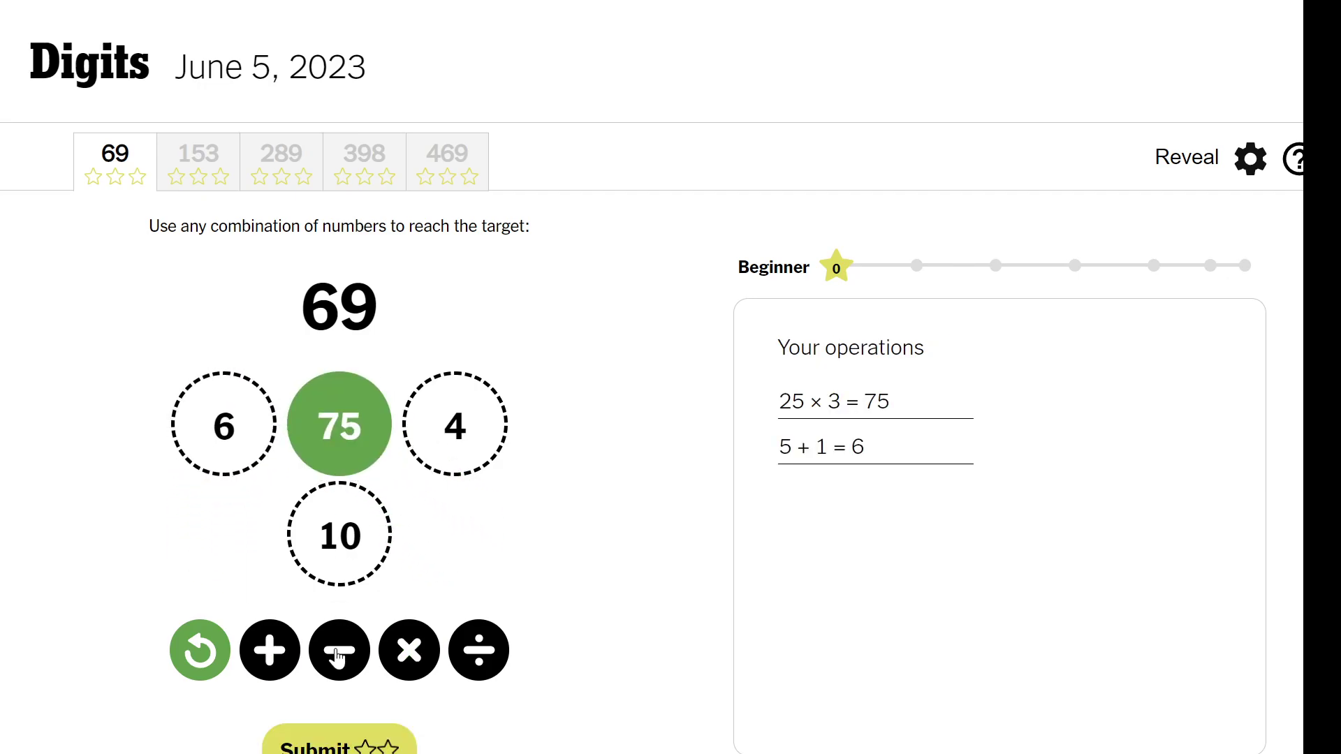
click(339, 649)
click(214, 421)
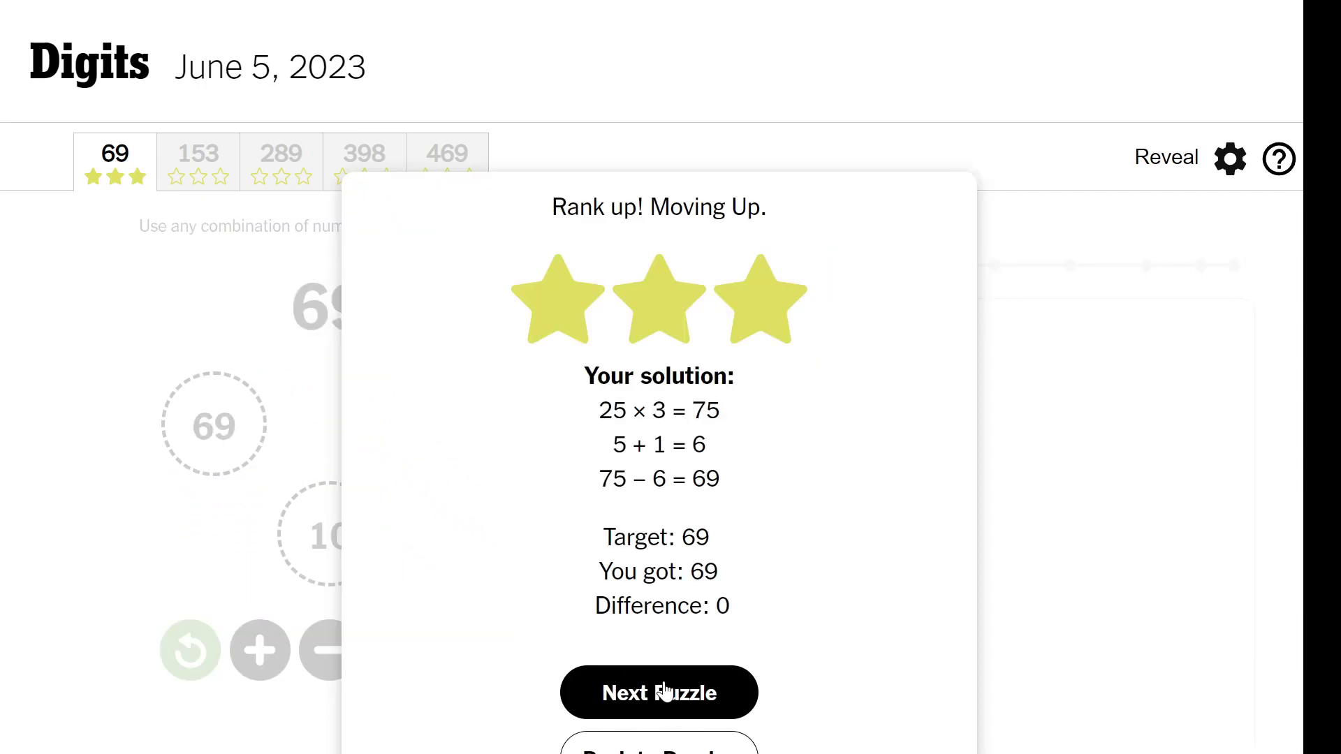
Solve the 153 puzzle with 15 × 10 + 3 and advance to the 289 puzzle
click(666, 692)
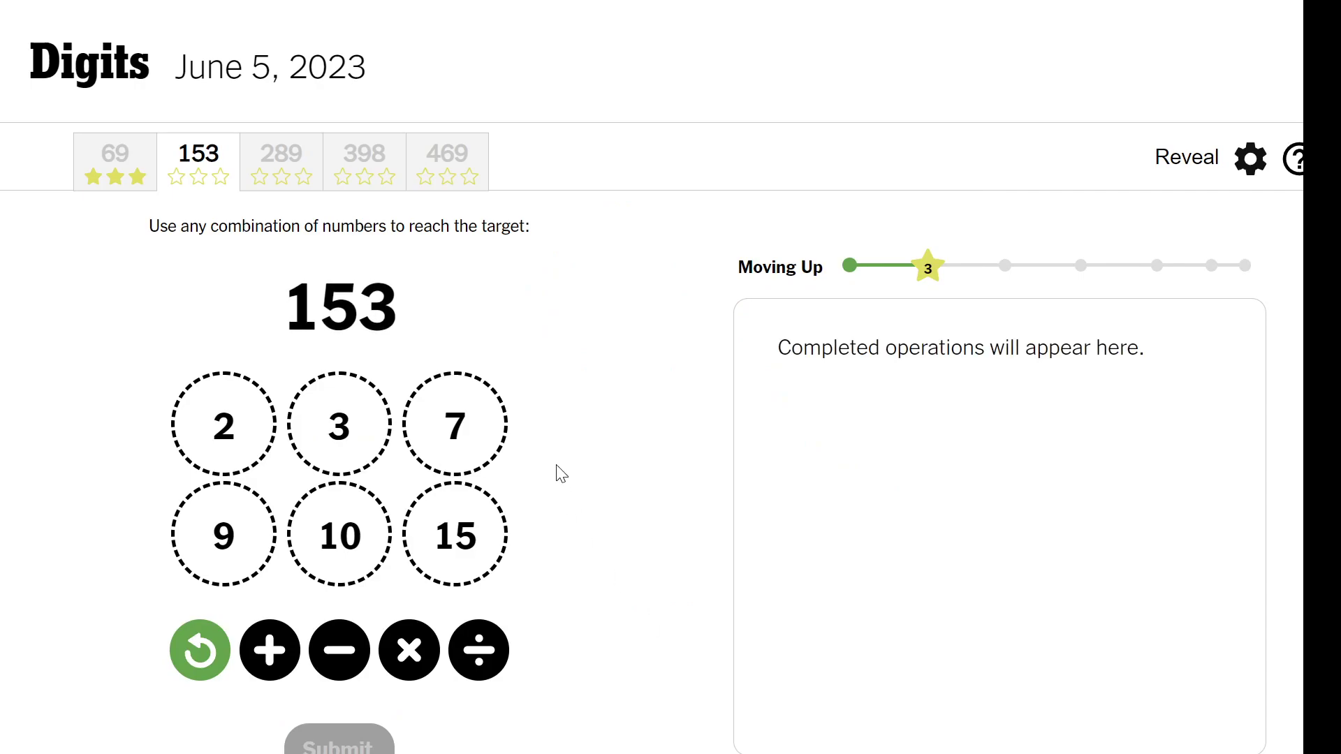
click(450, 555)
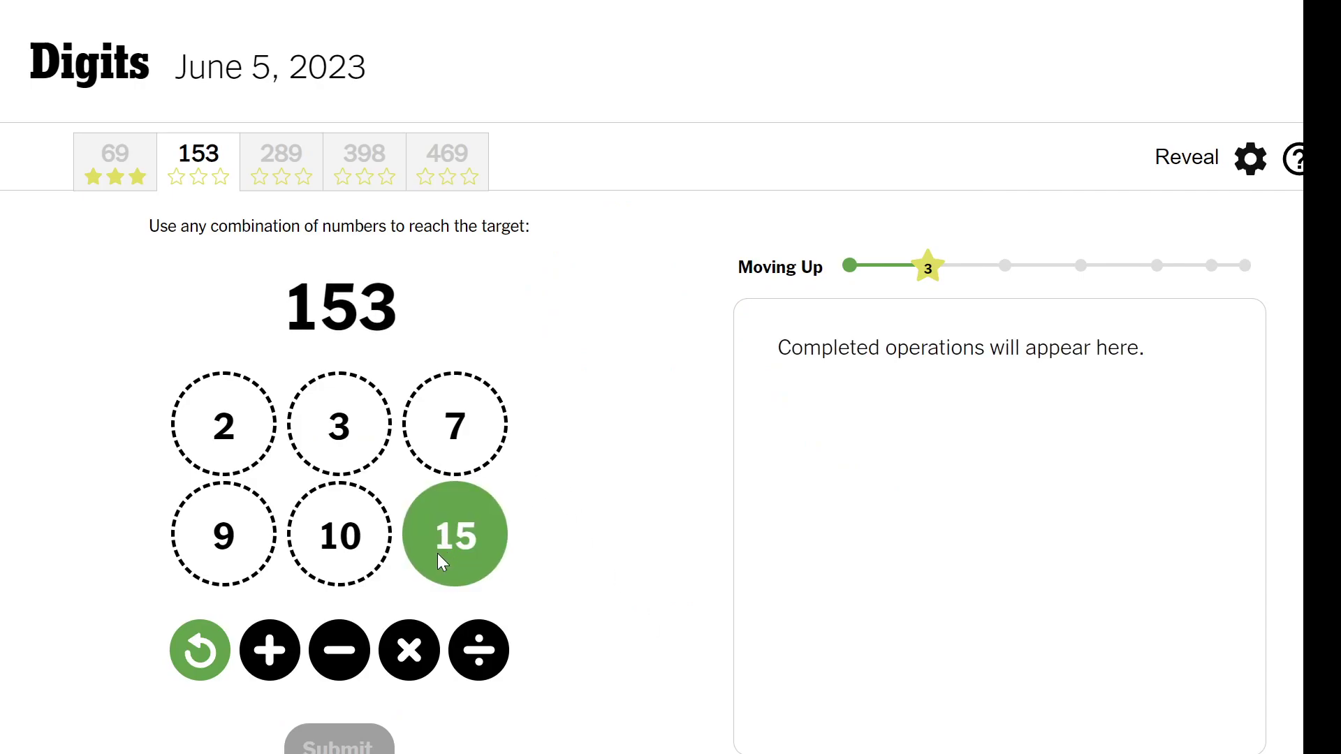
click(410, 670)
click(366, 546)
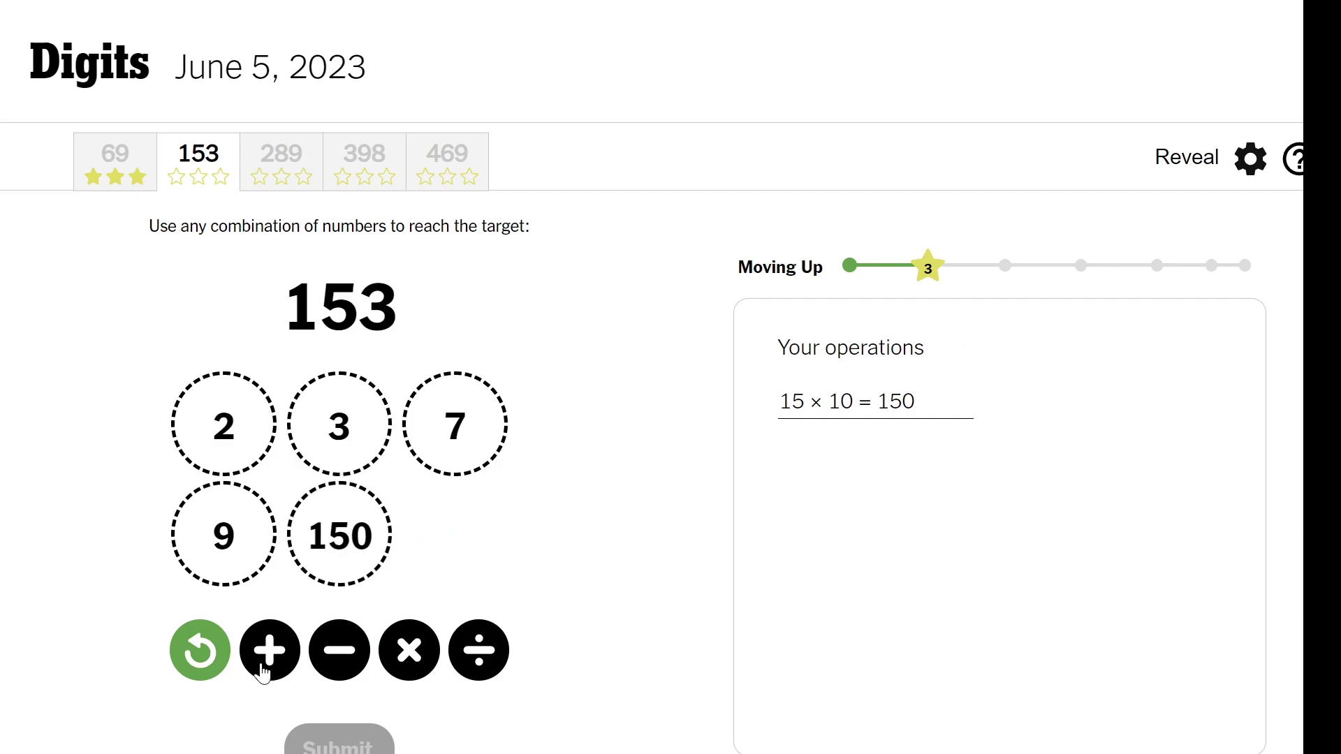
click(296, 628)
click(345, 438)
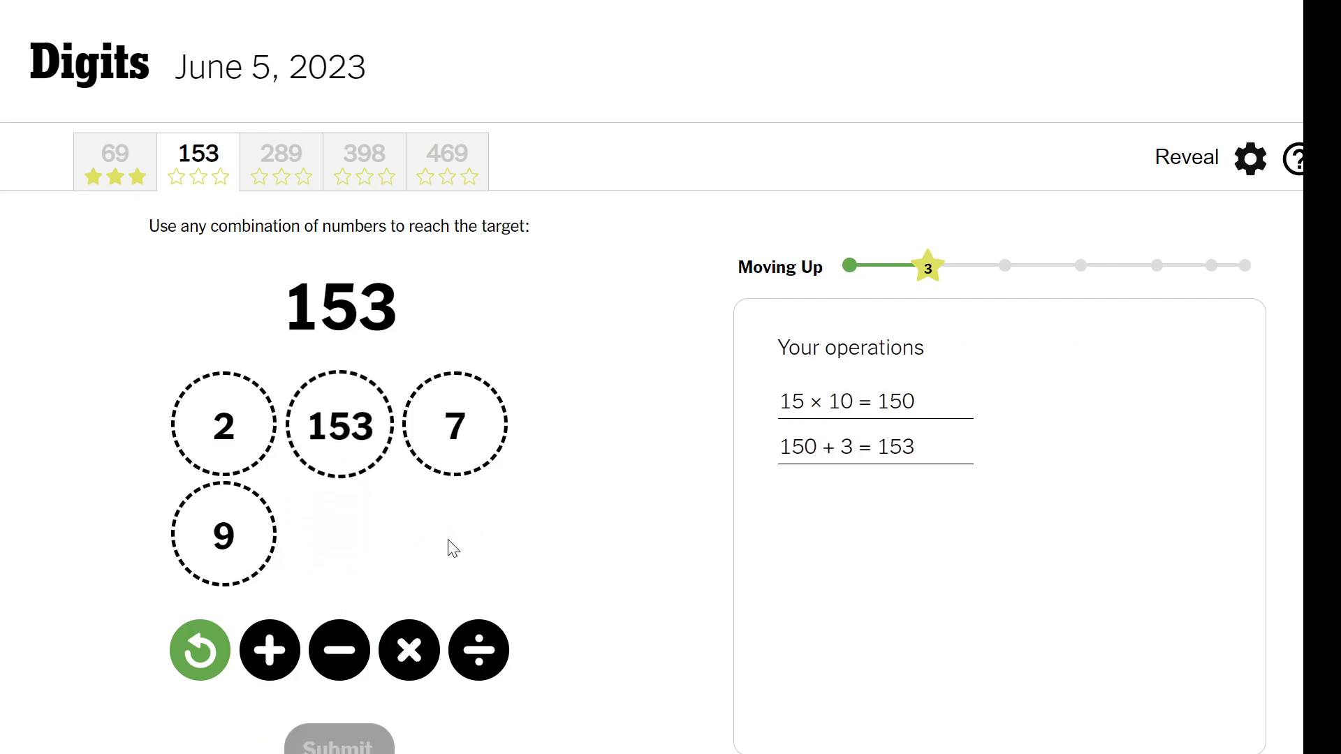
click(601, 658)
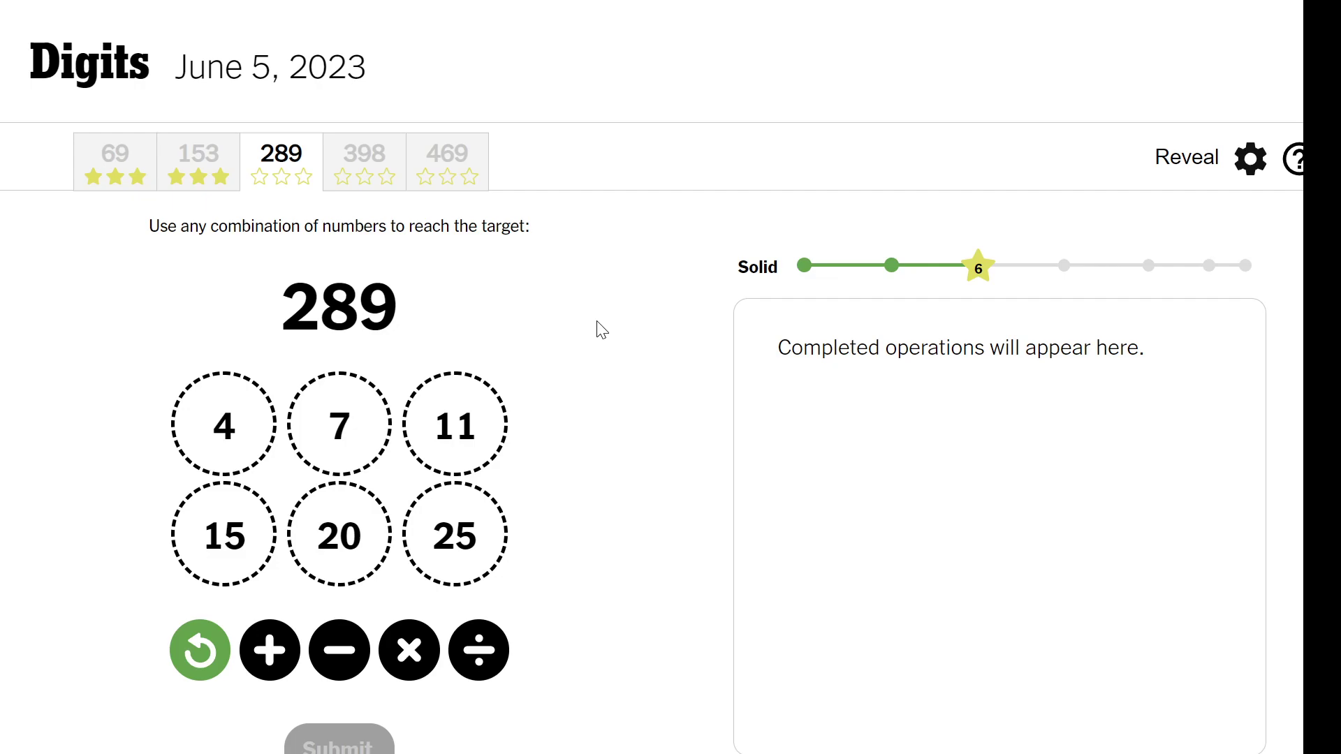
Reach 289 with 20 × 15 = 300 then 300 − 11, and move on to the 398 puzzle
click(349, 553)
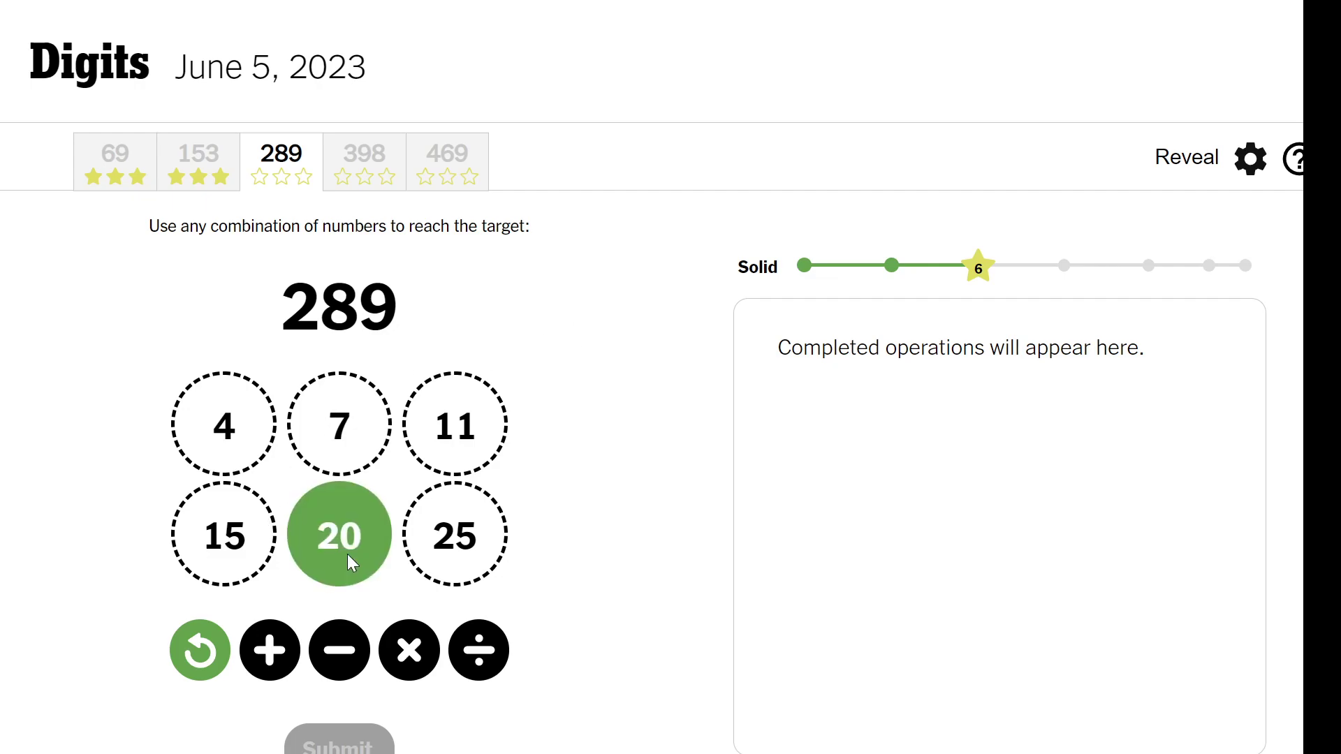
click(414, 662)
click(250, 565)
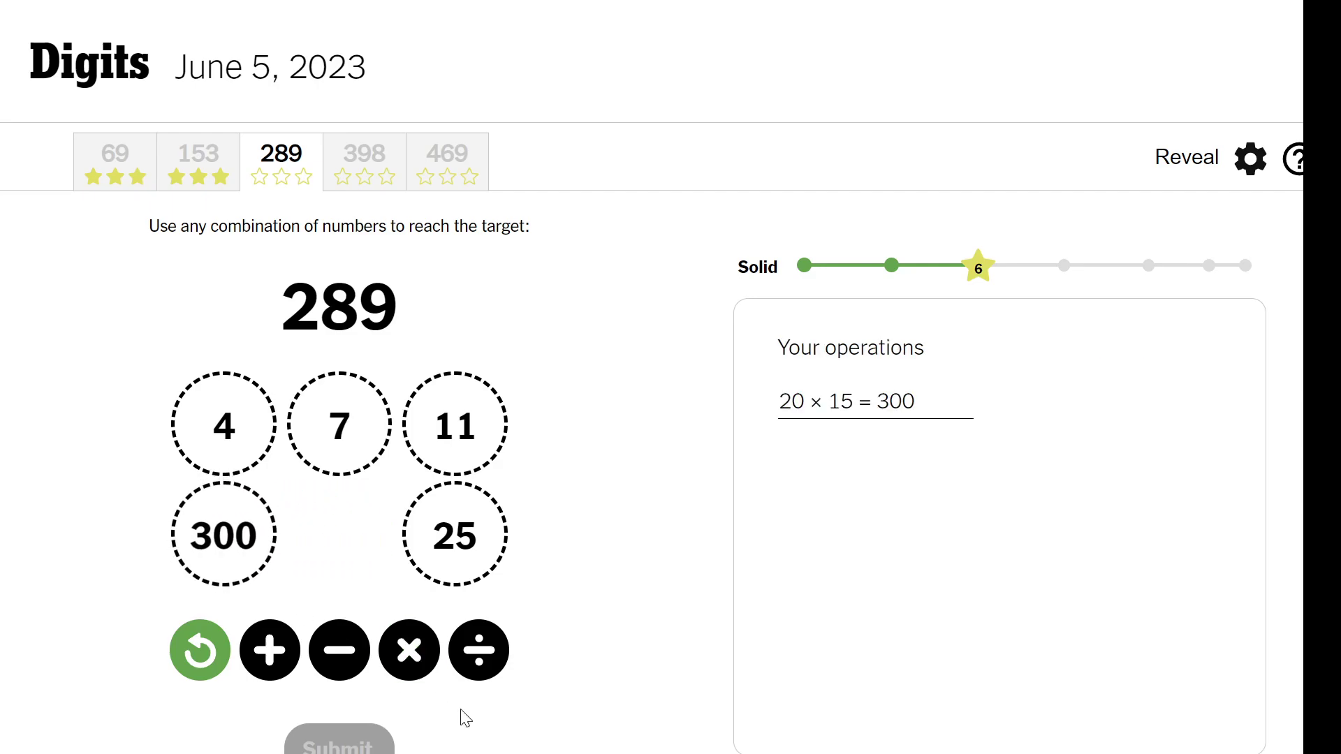
click(205, 562)
click(339, 650)
click(451, 435)
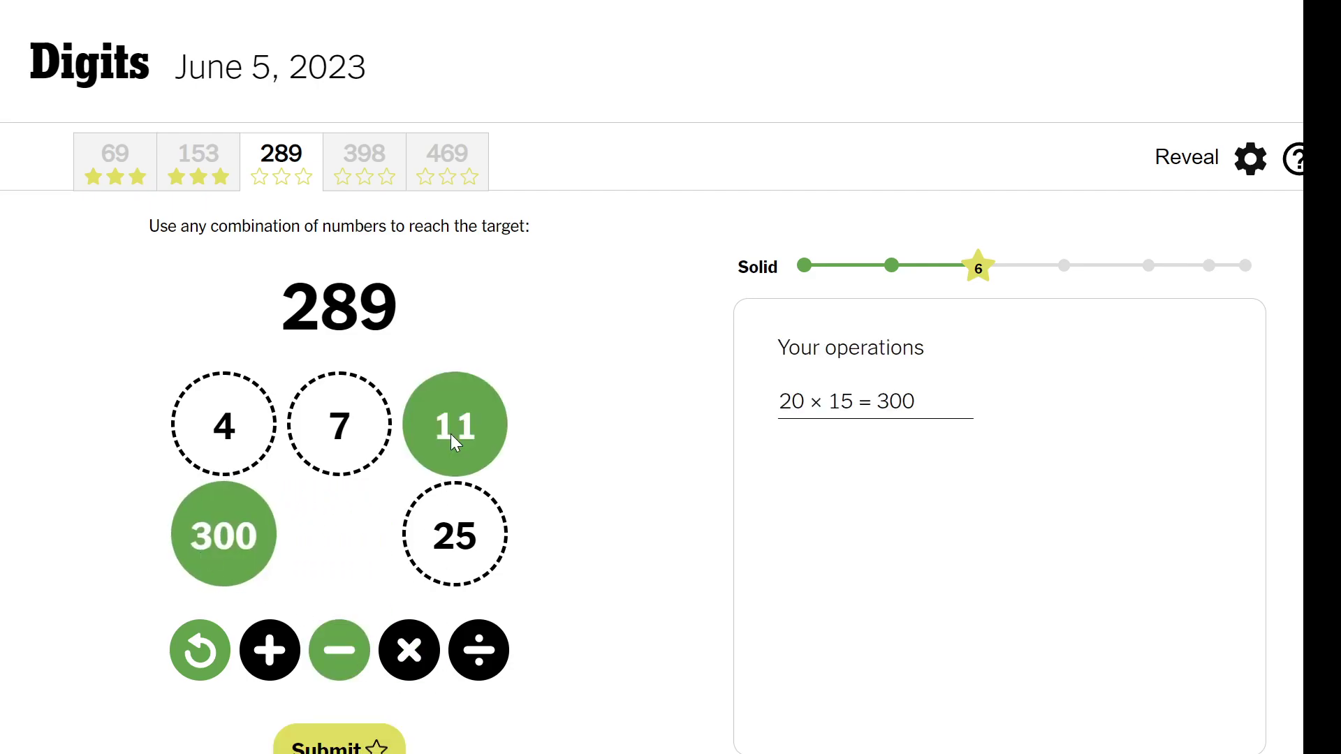
click(599, 677)
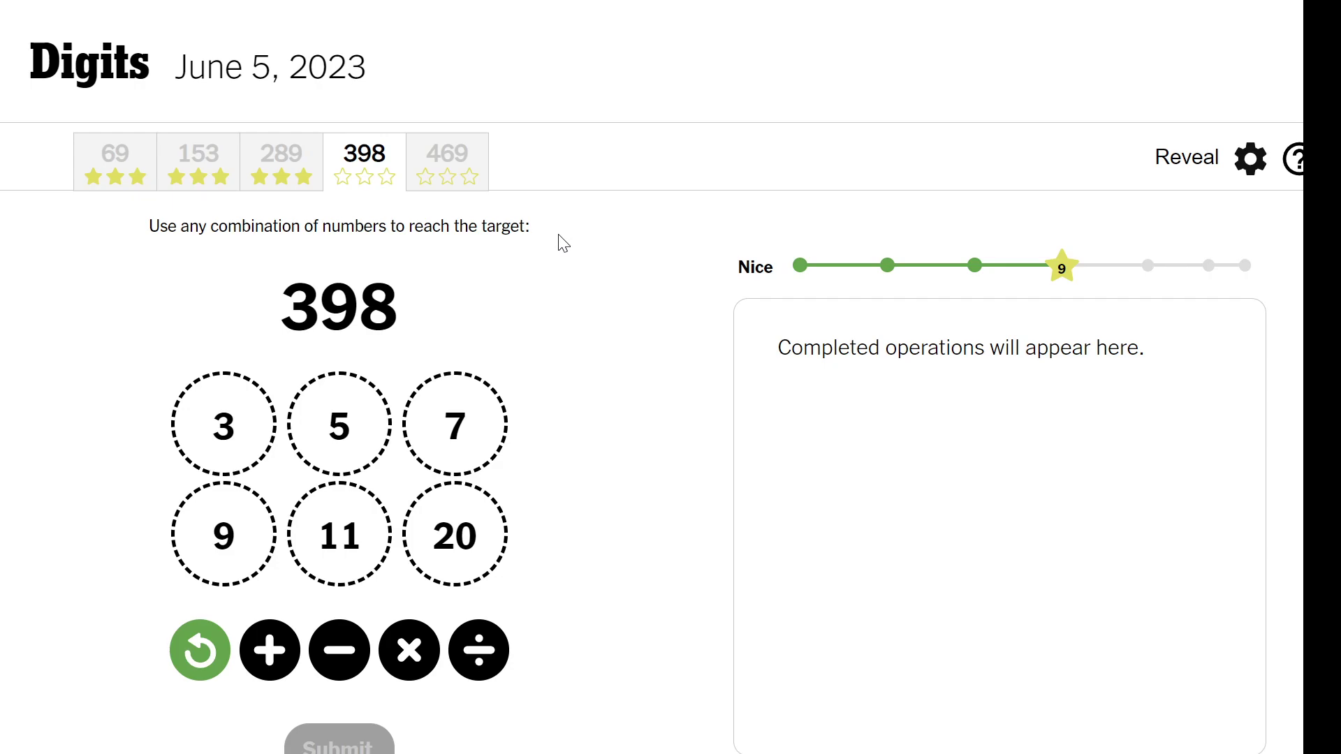
Build 400 from 9 + 11 = 20 and 20 × 20
click(247, 523)
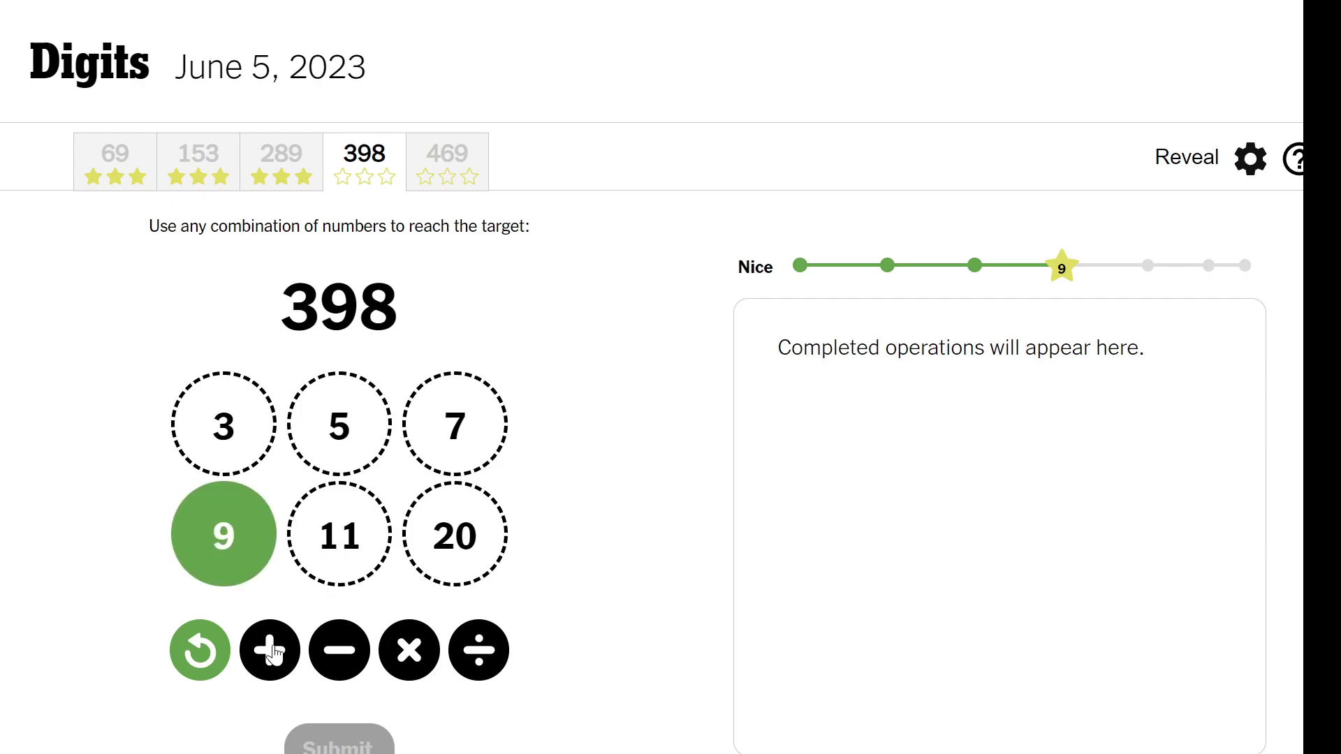
click(269, 651)
click(330, 566)
click(455, 535)
click(408, 651)
click(338, 535)
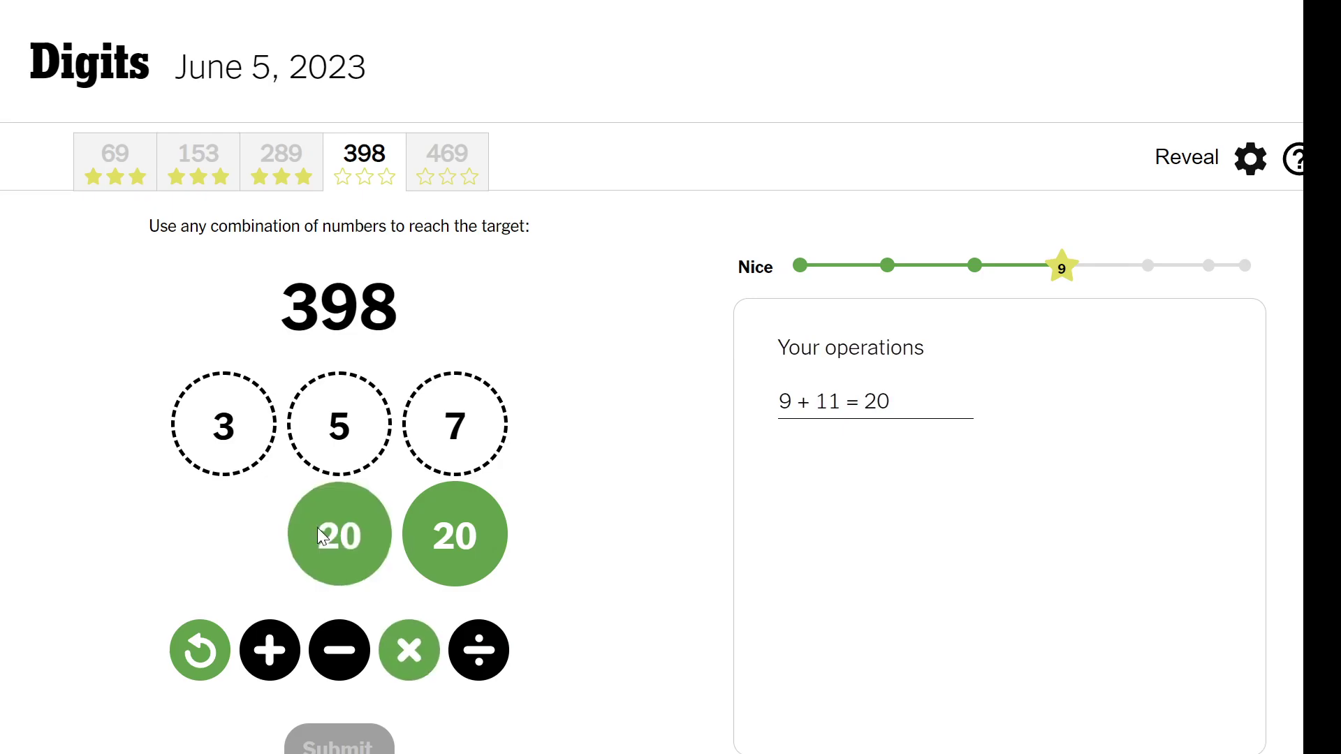
Make 2 from 7 − 5, finish 400 − 2 = 398, and load the 469 puzzle
click(455, 425)
click(338, 650)
click(338, 424)
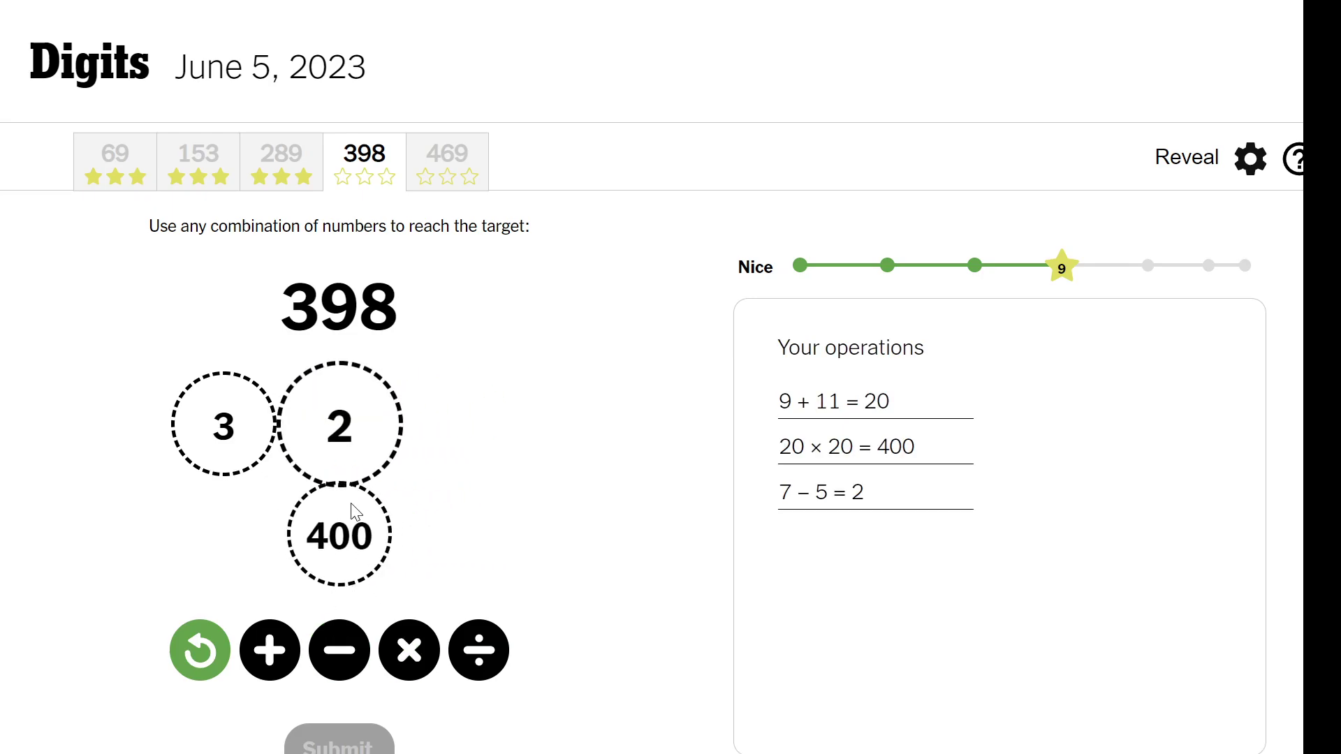
click(339, 535)
click(339, 650)
click(338, 424)
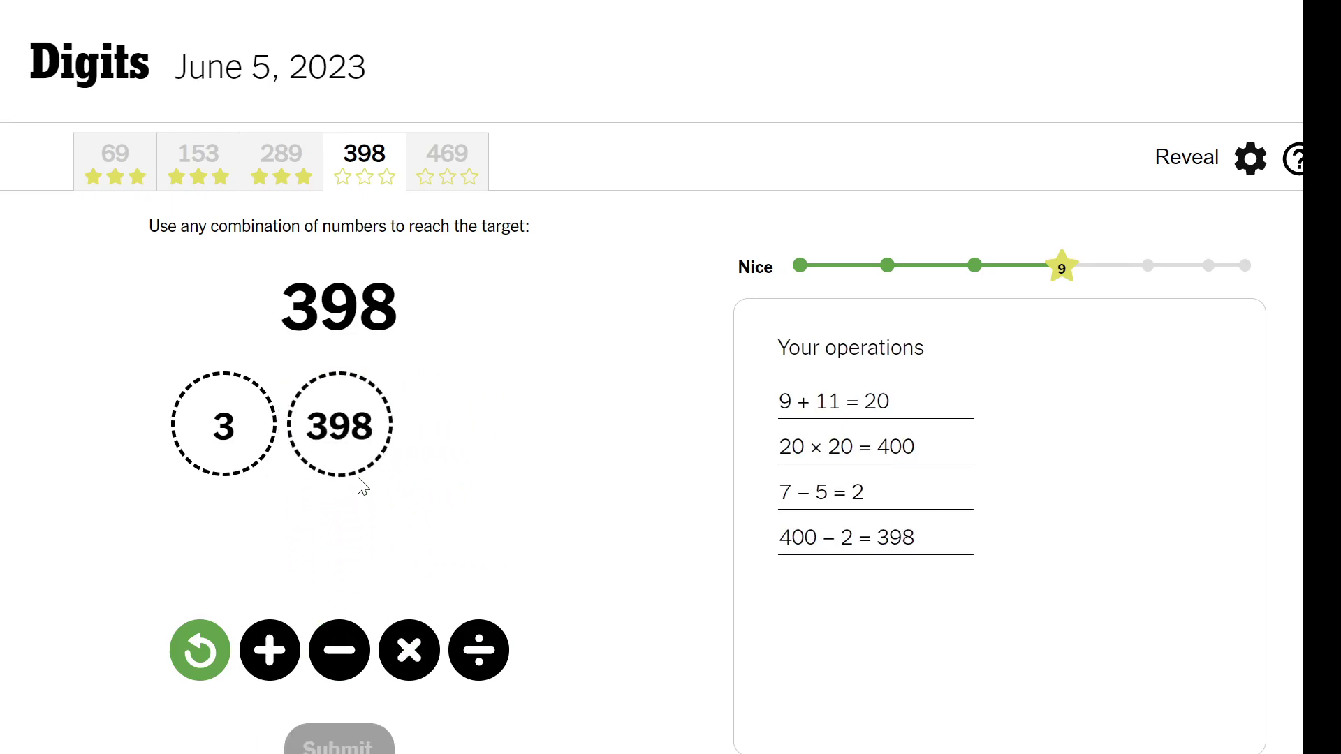
click(598, 719)
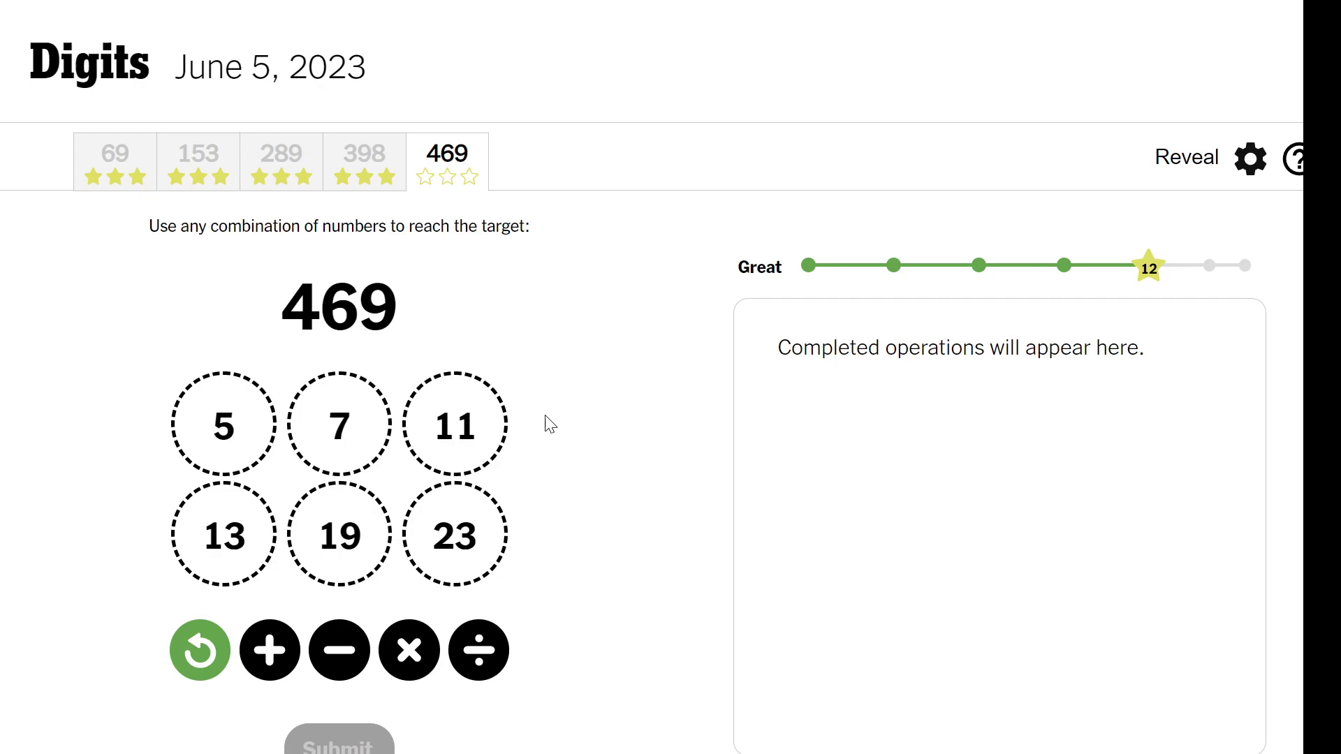
click(247, 566)
click(270, 665)
click(429, 440)
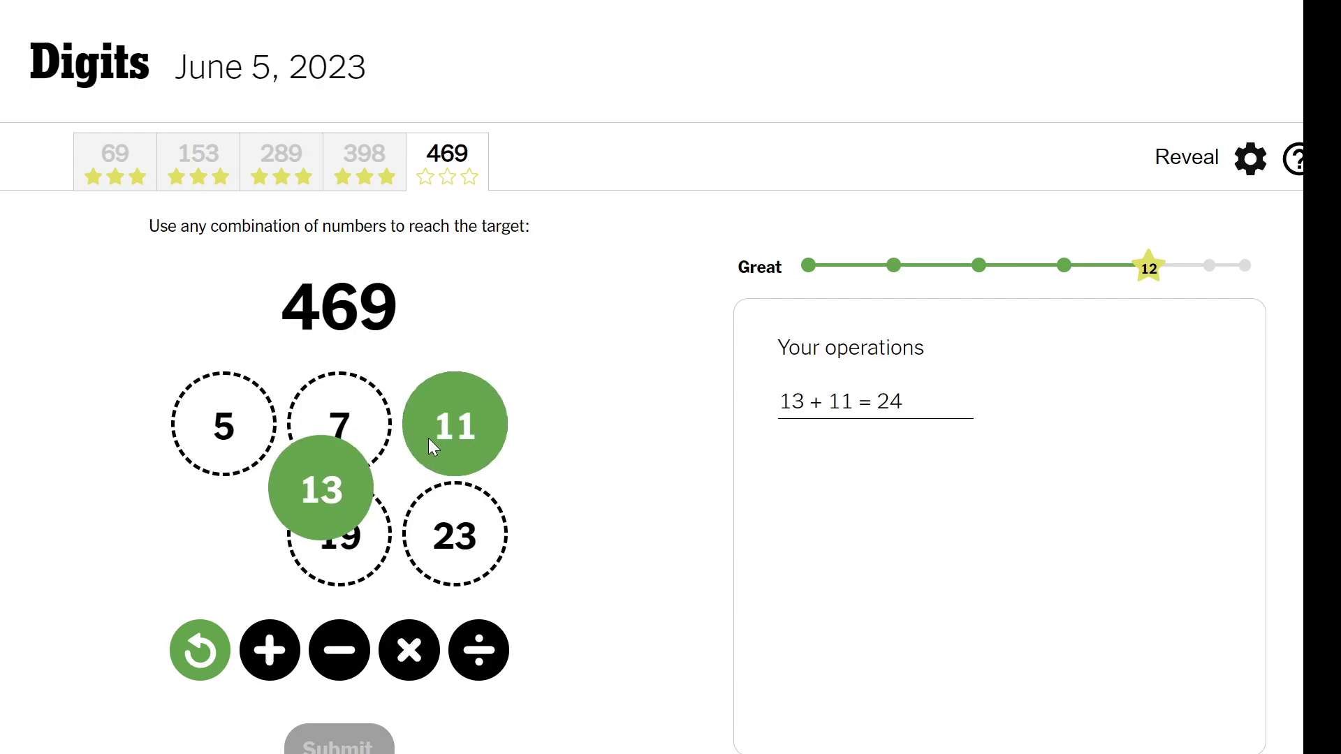
click(425, 647)
click(438, 579)
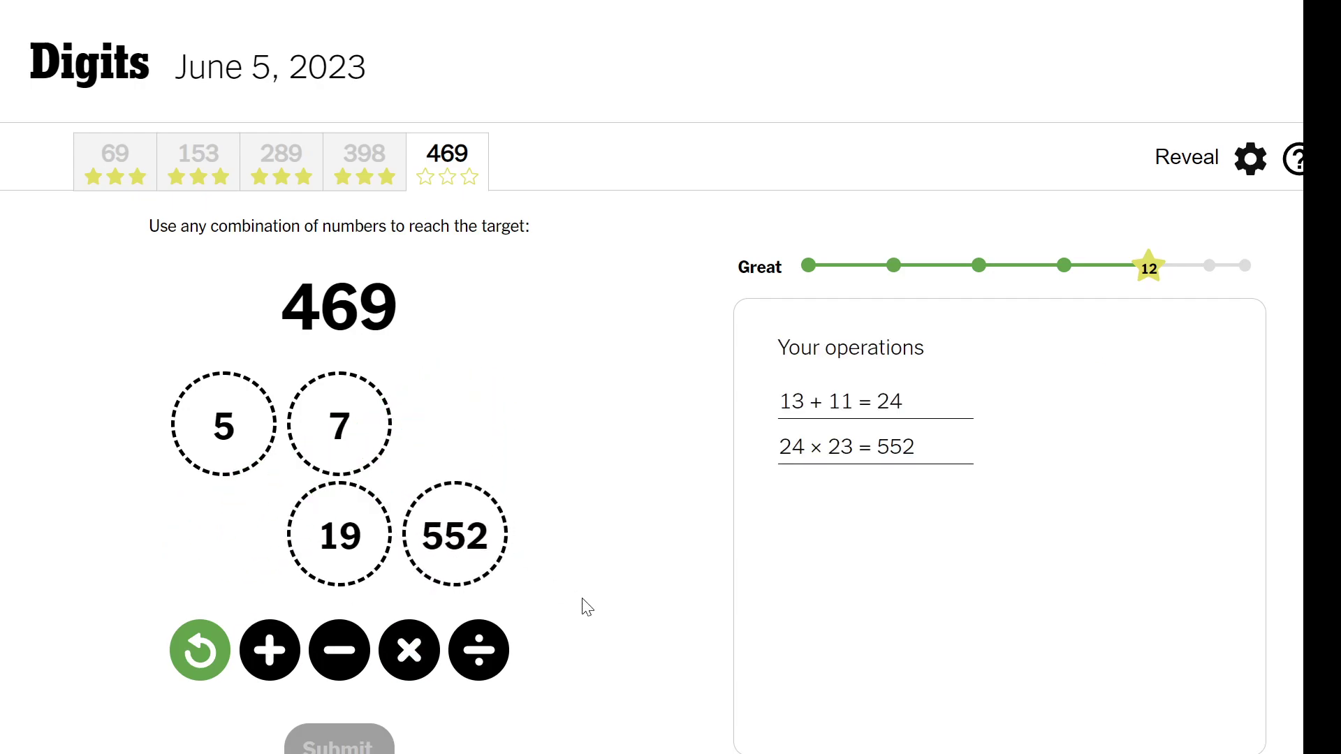
click(205, 662)
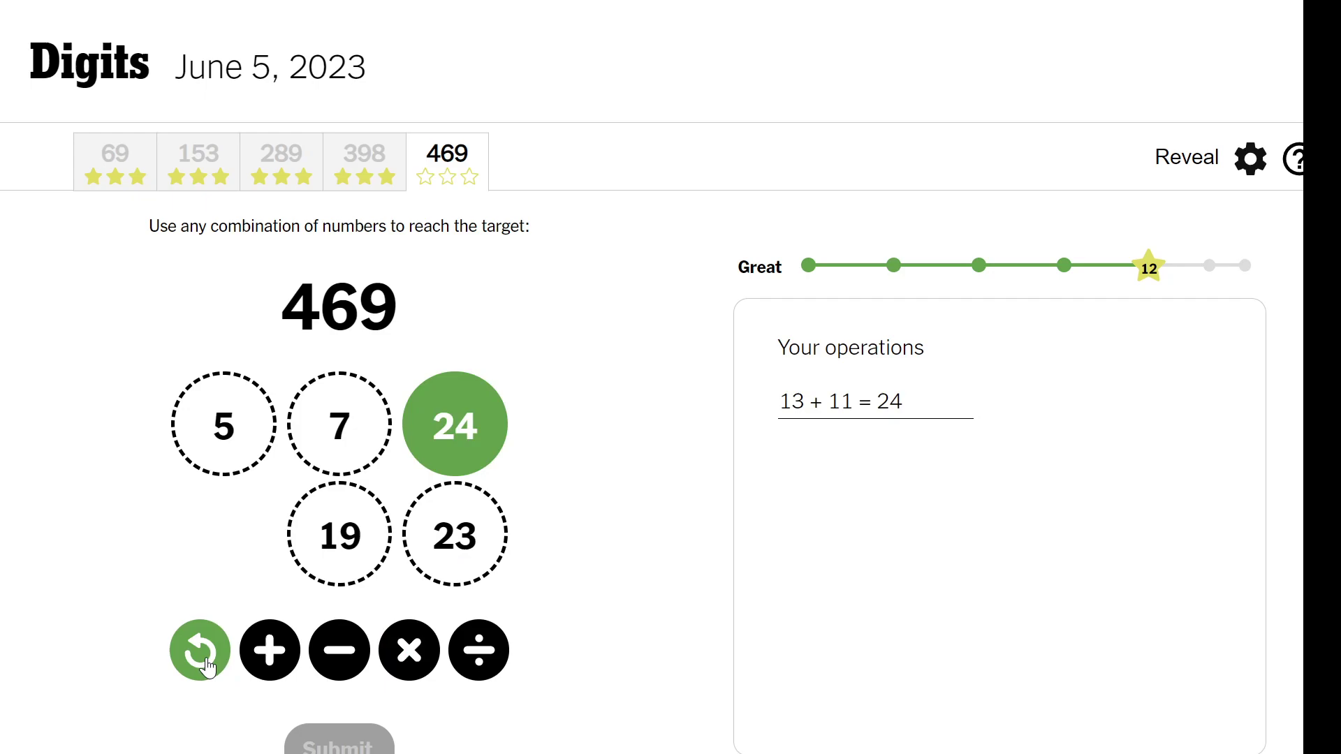
click(411, 663)
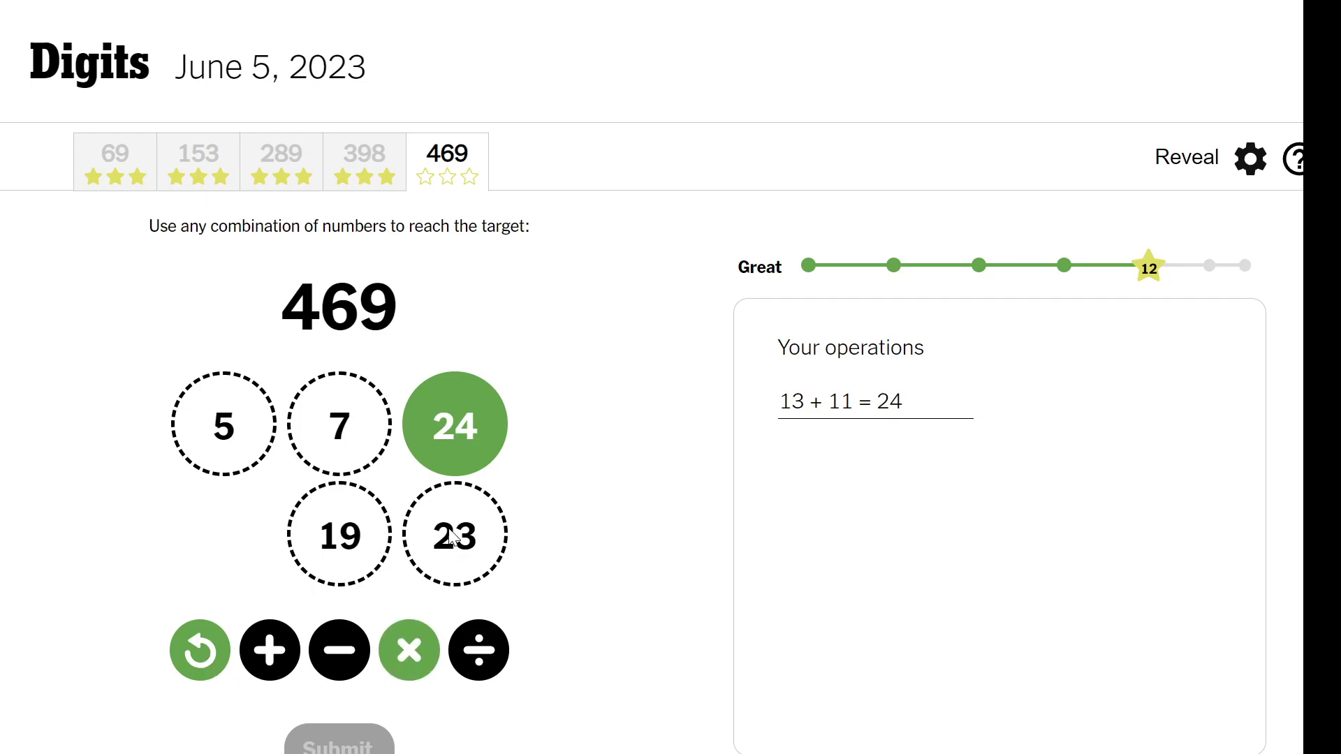
click(452, 537)
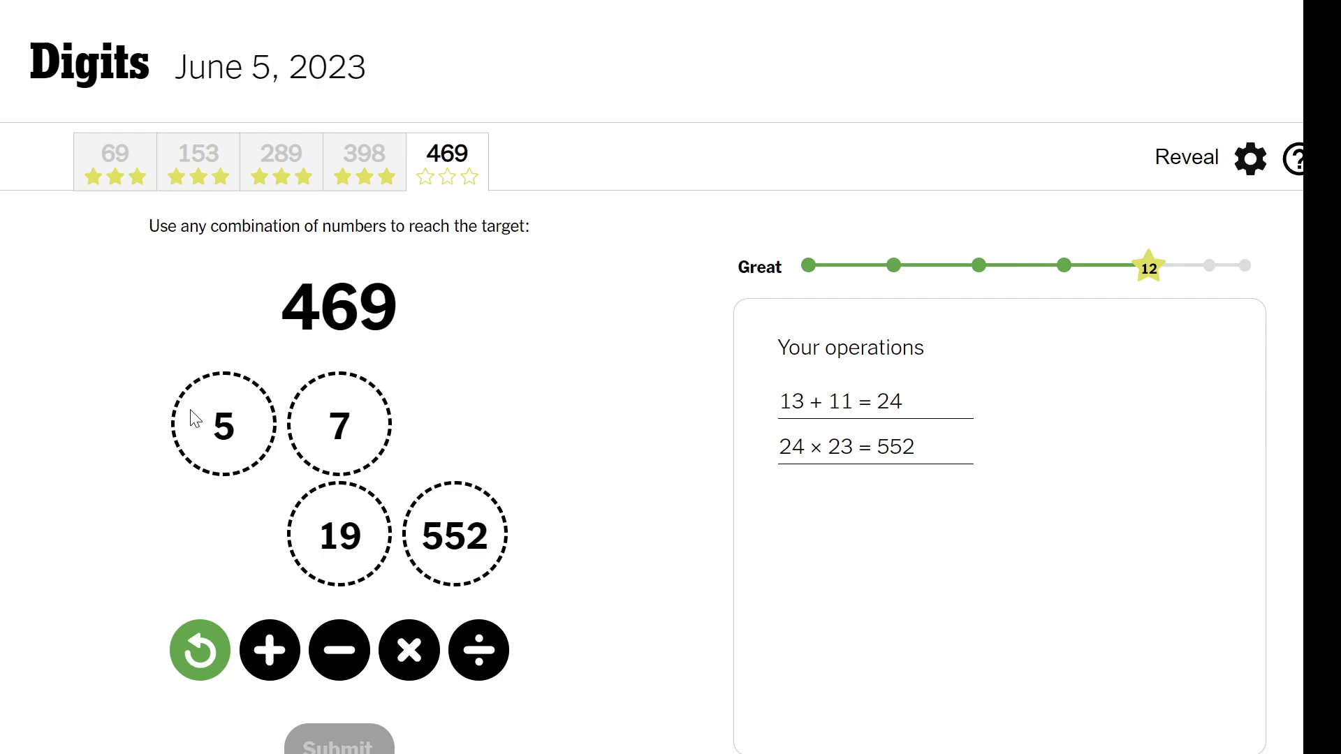
click(197, 676)
click(197, 676)
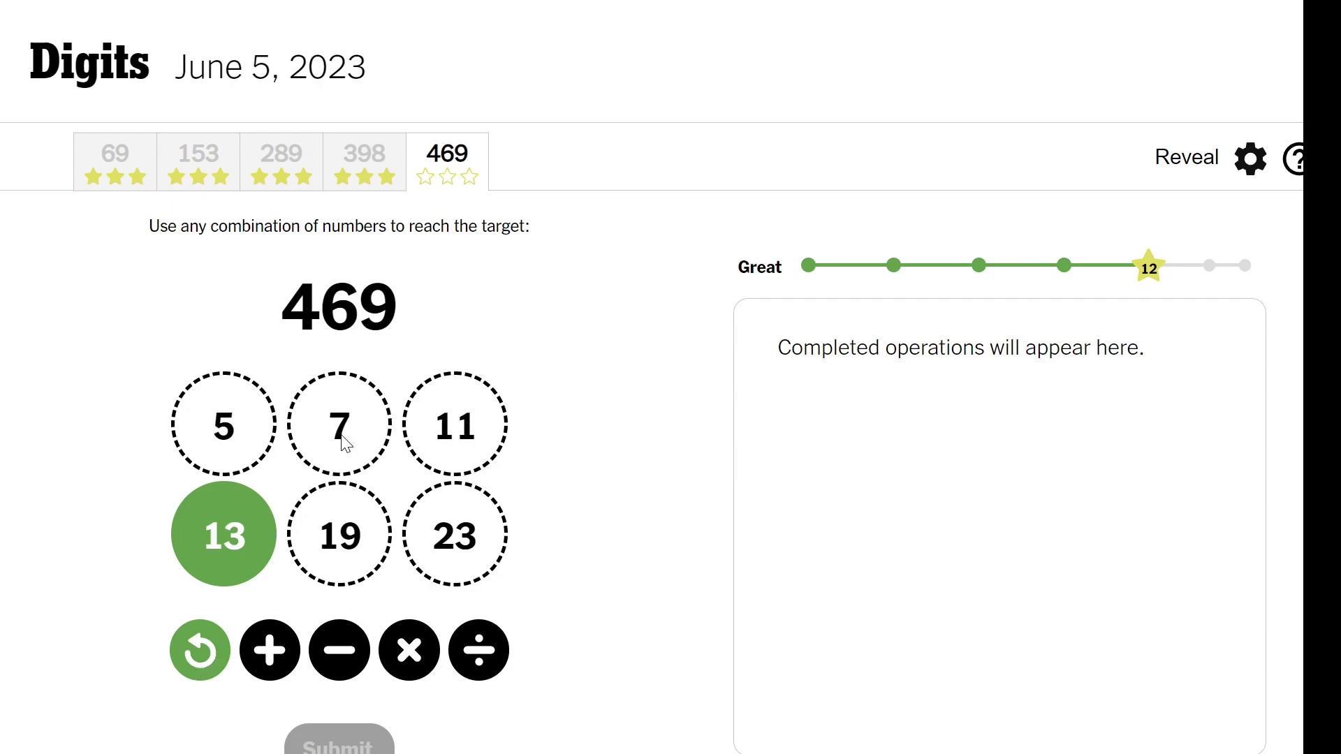
click(270, 634)
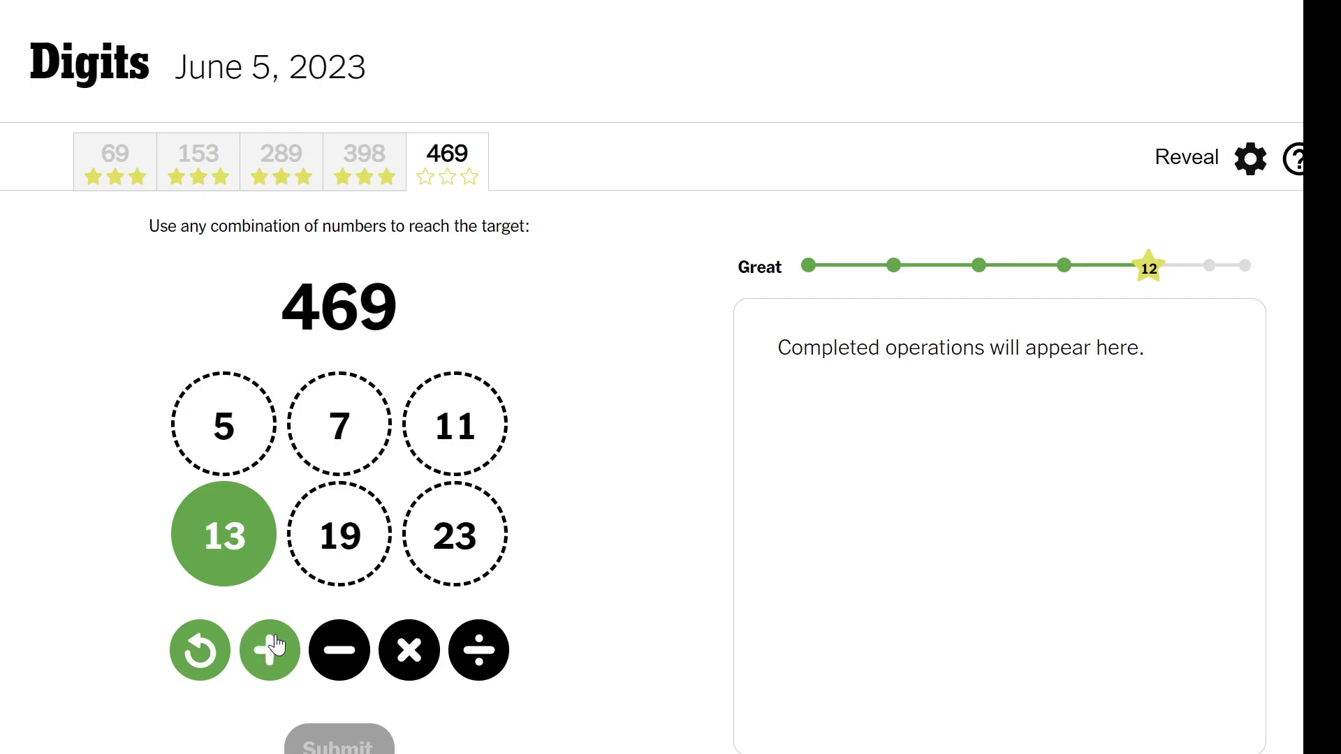
click(357, 424)
click(455, 535)
click(408, 650)
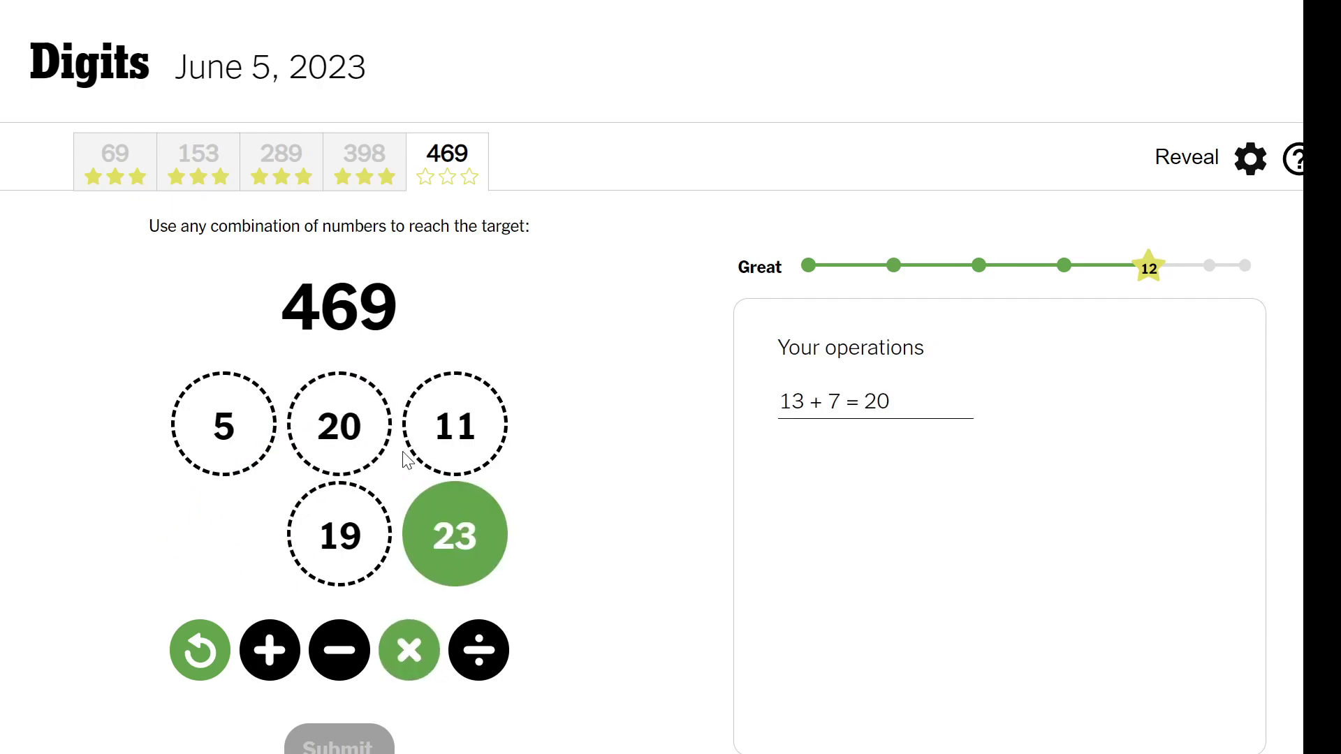
click(383, 439)
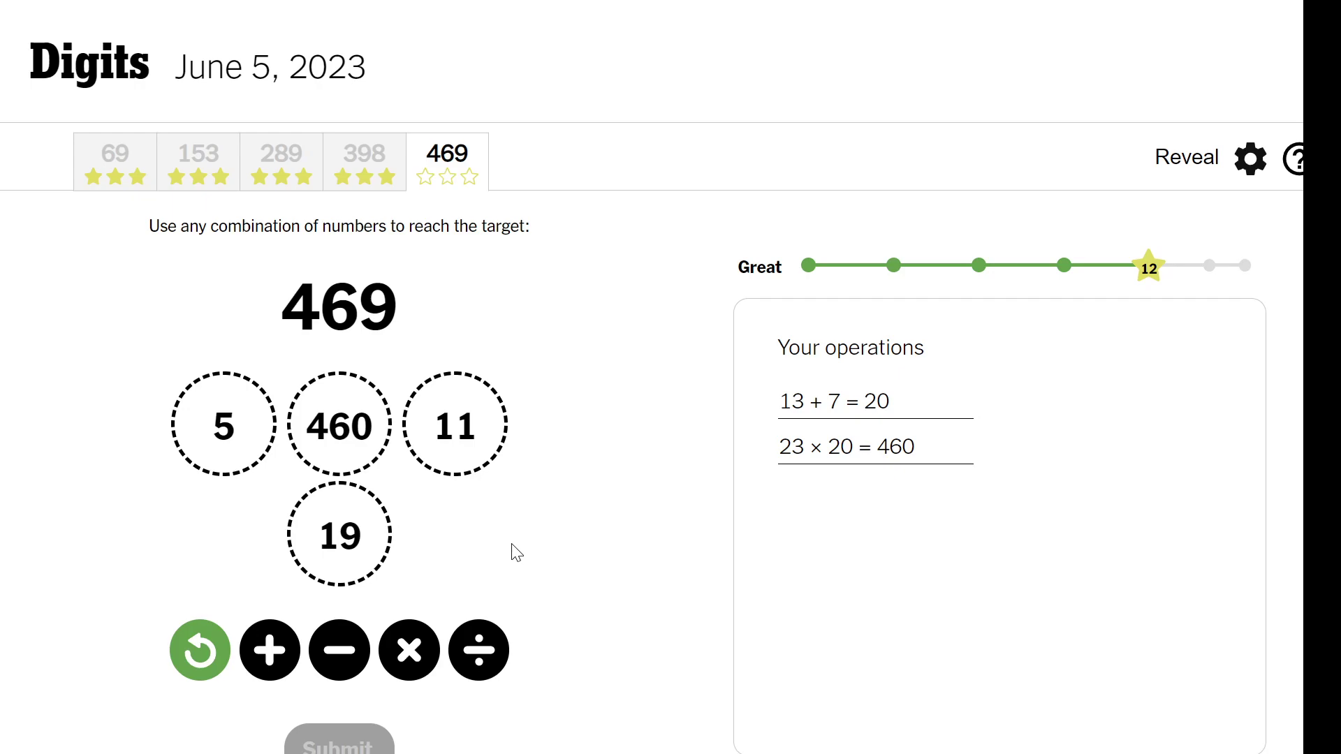
click(201, 650)
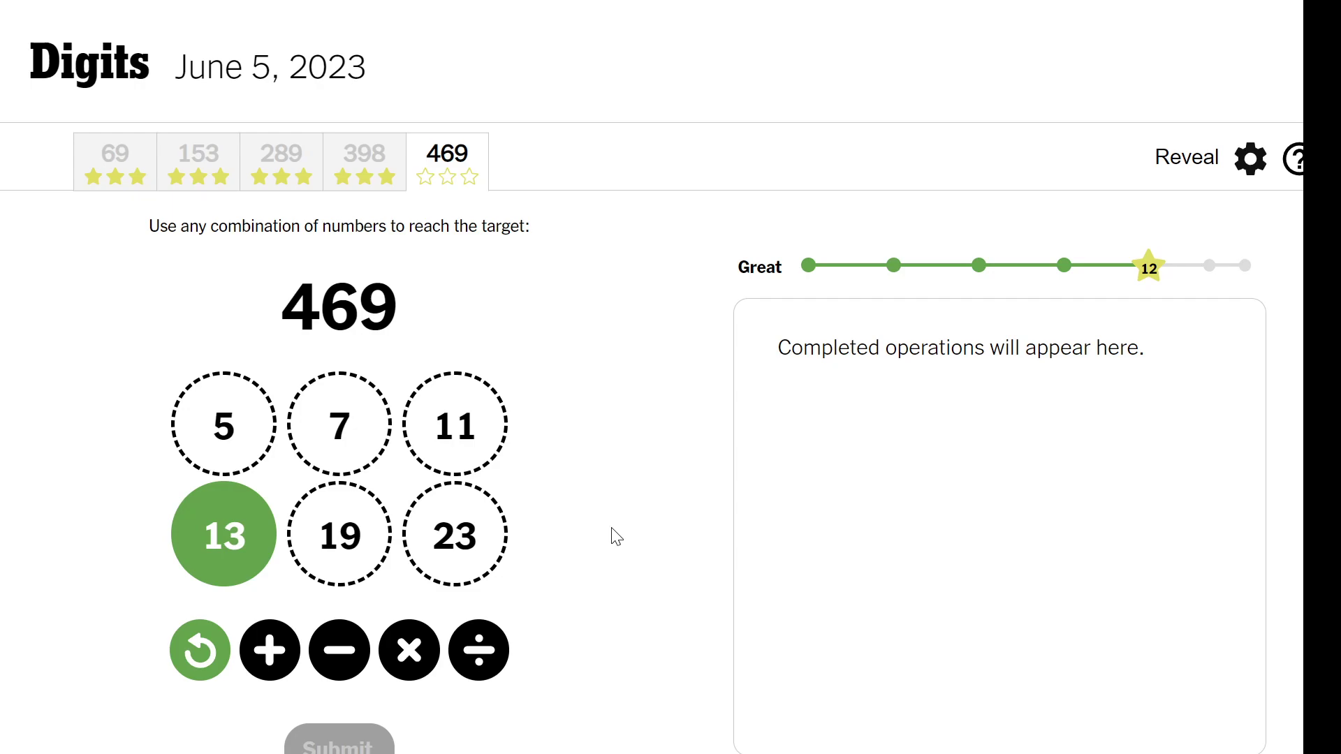
Try 23 + 19 + 13 + 11 = 66 on the 469 puzzle, then undo back to the start
click(475, 552)
click(268, 651)
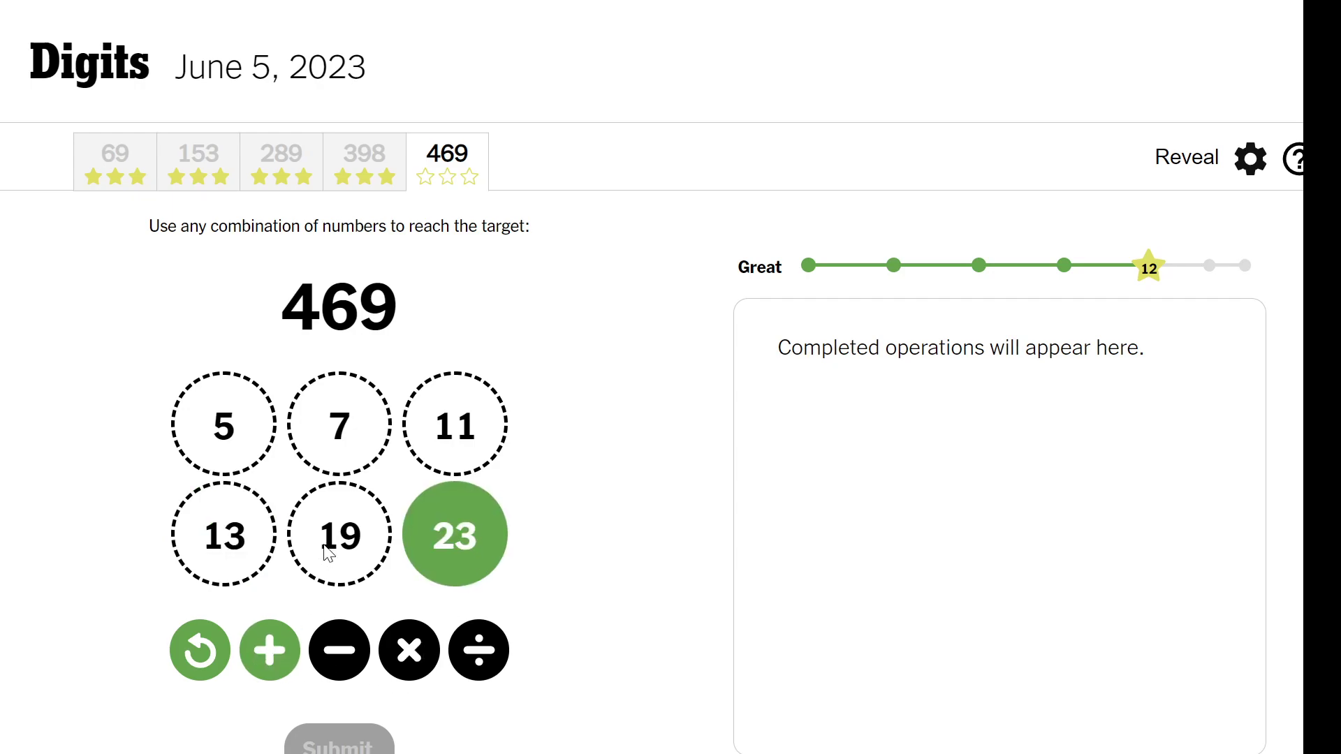
click(324, 544)
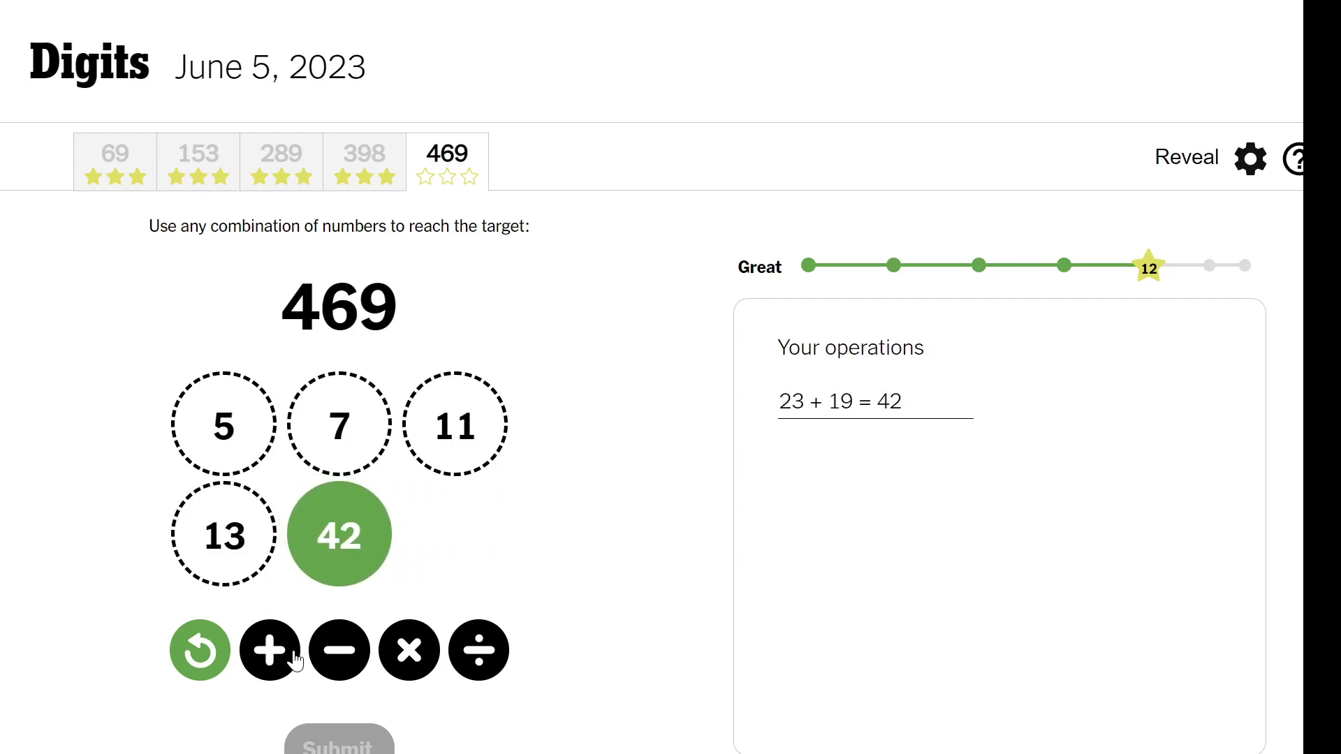
click(269, 660)
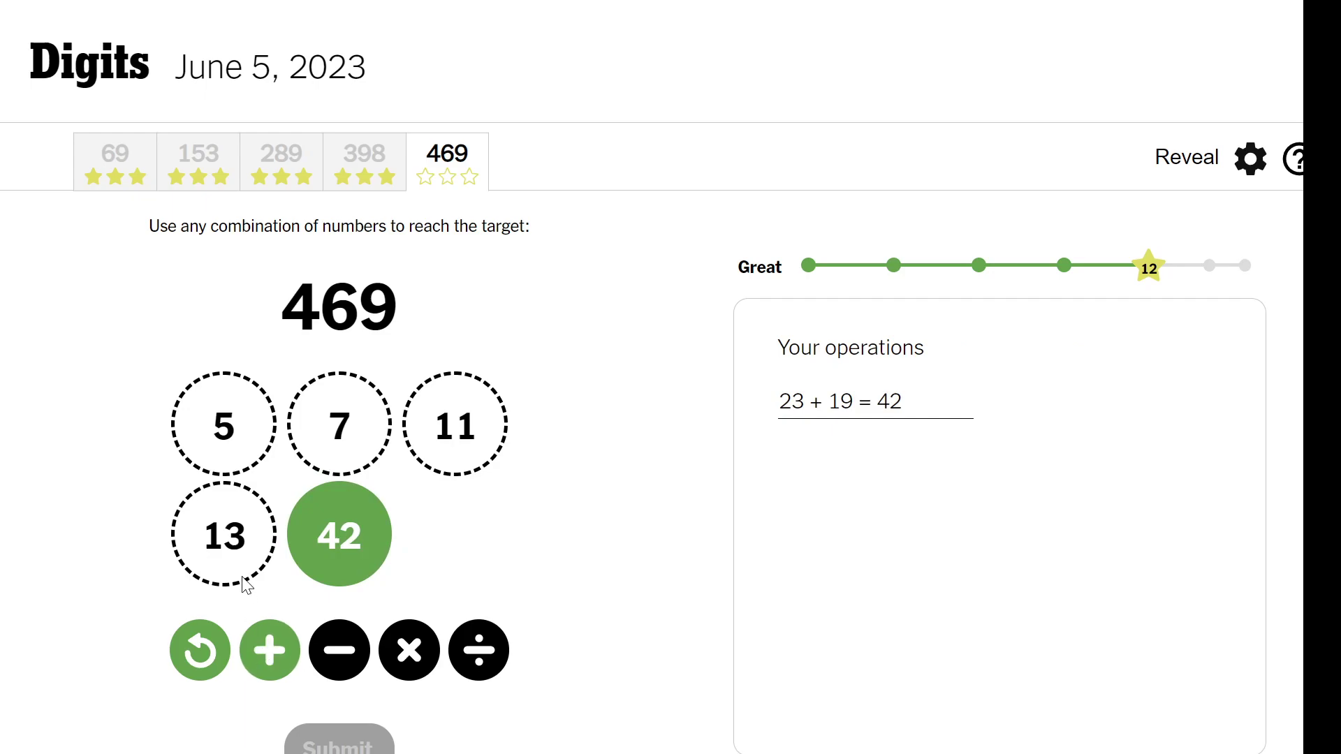
click(245, 578)
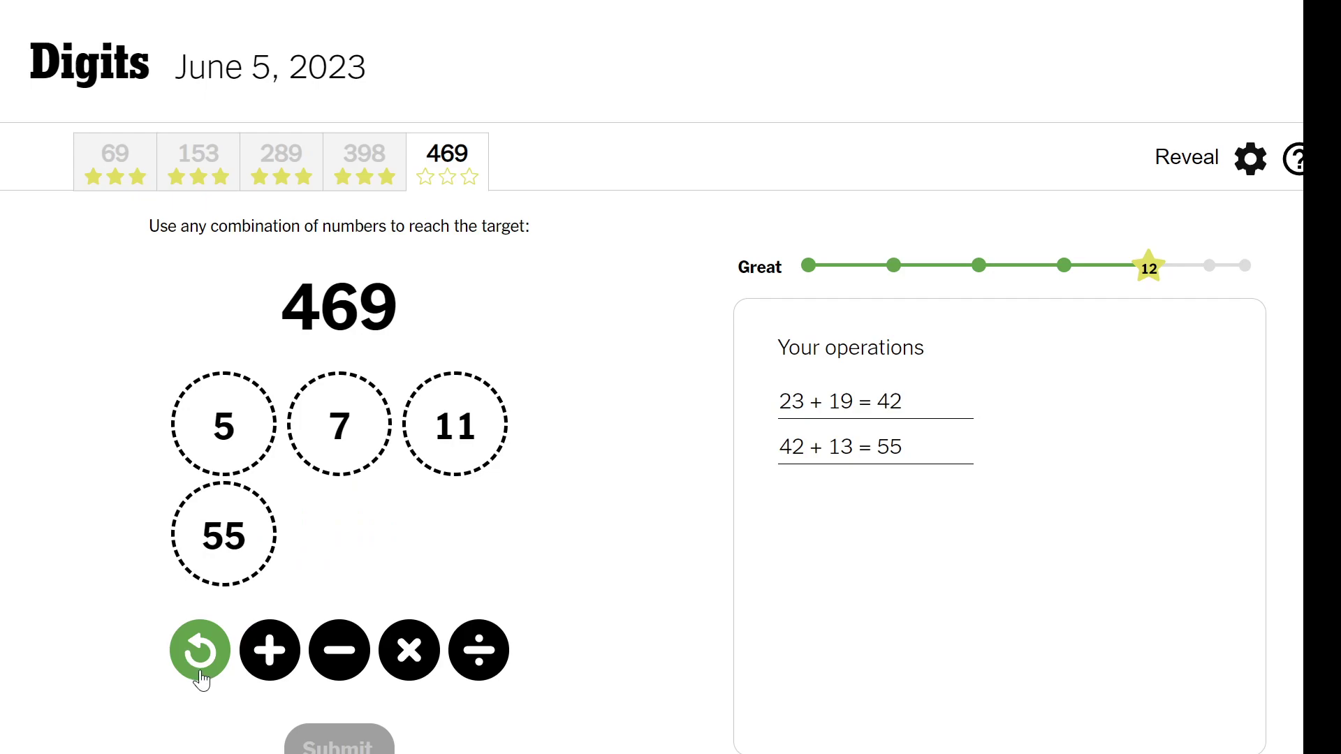
click(237, 571)
click(275, 672)
click(440, 469)
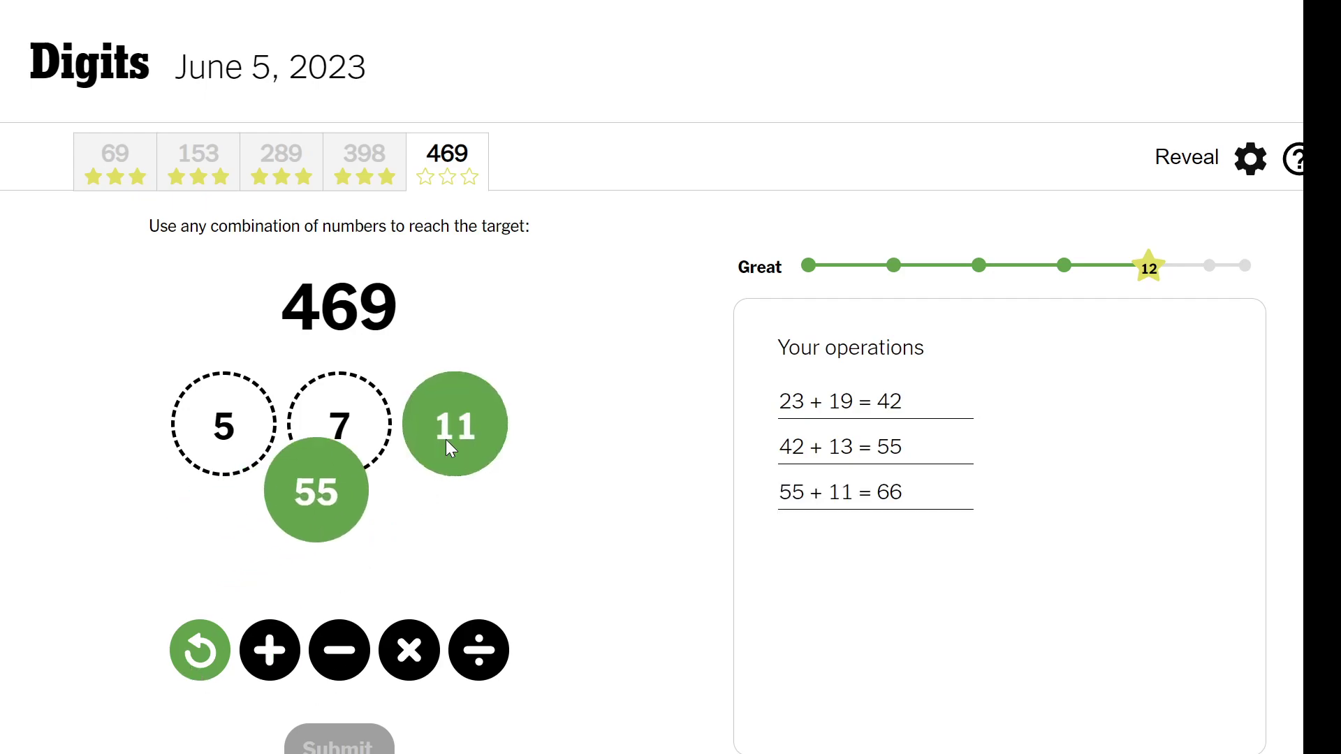
click(203, 666)
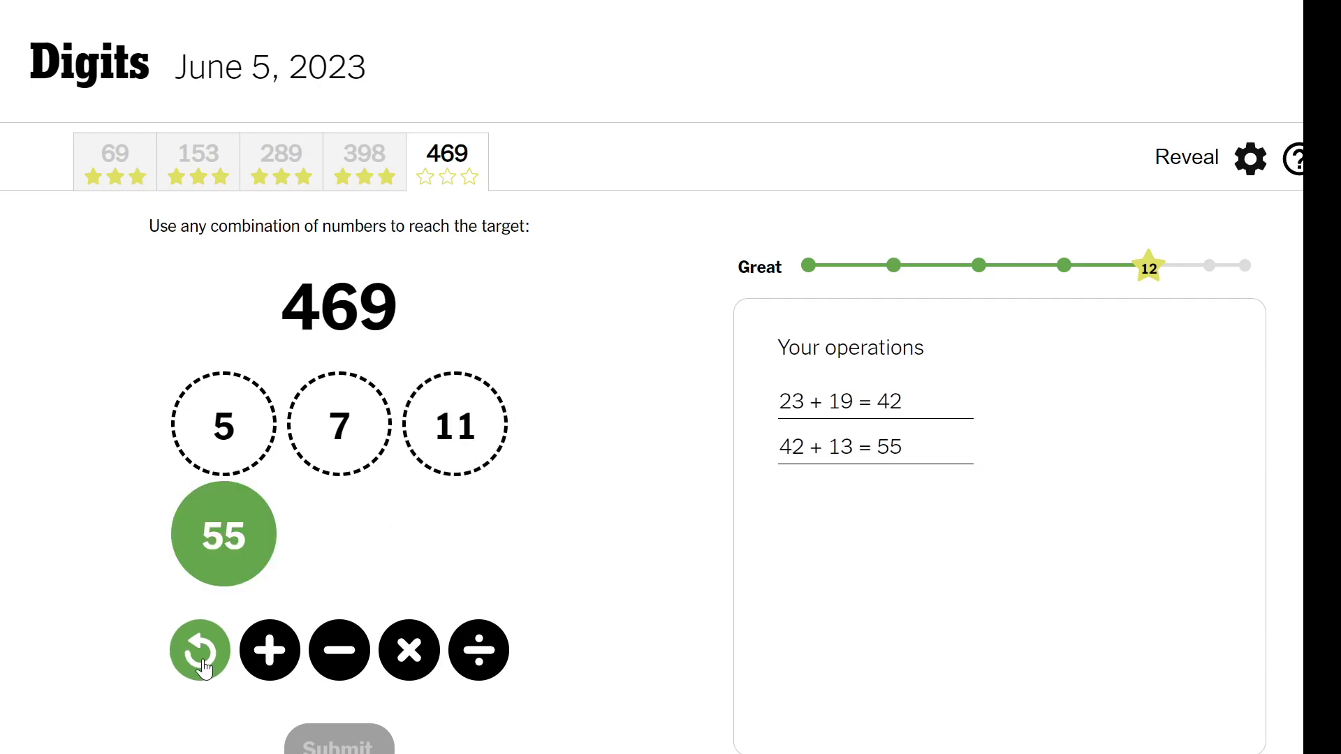
click(202, 665)
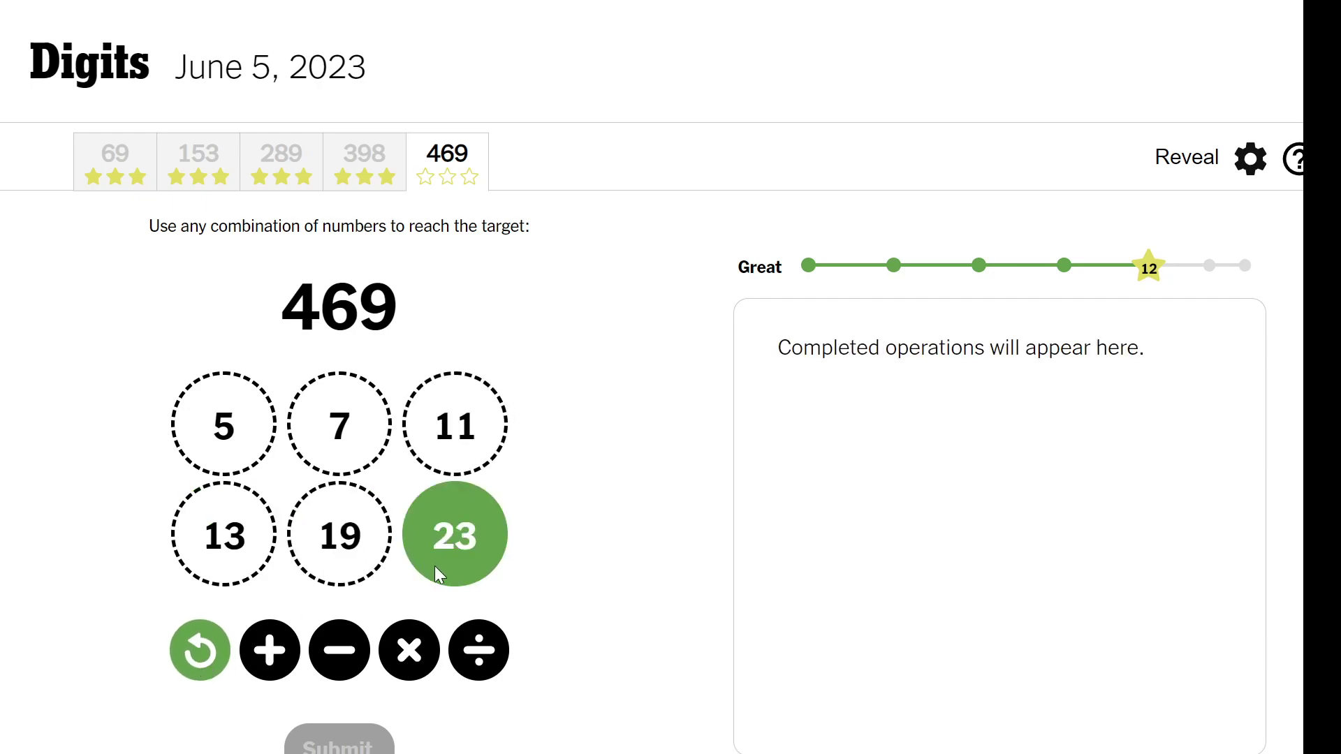
Multiply 5 by 13 to make 65
click(221, 435)
click(396, 645)
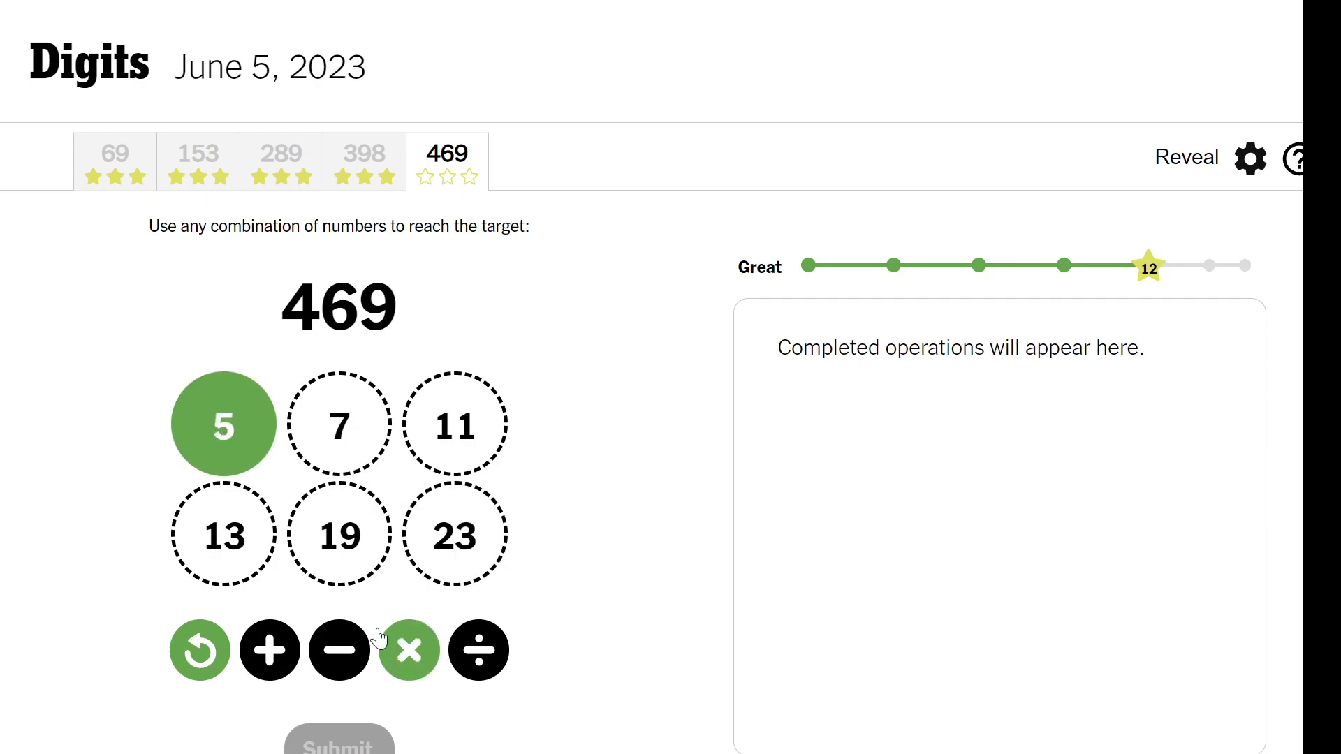
click(247, 553)
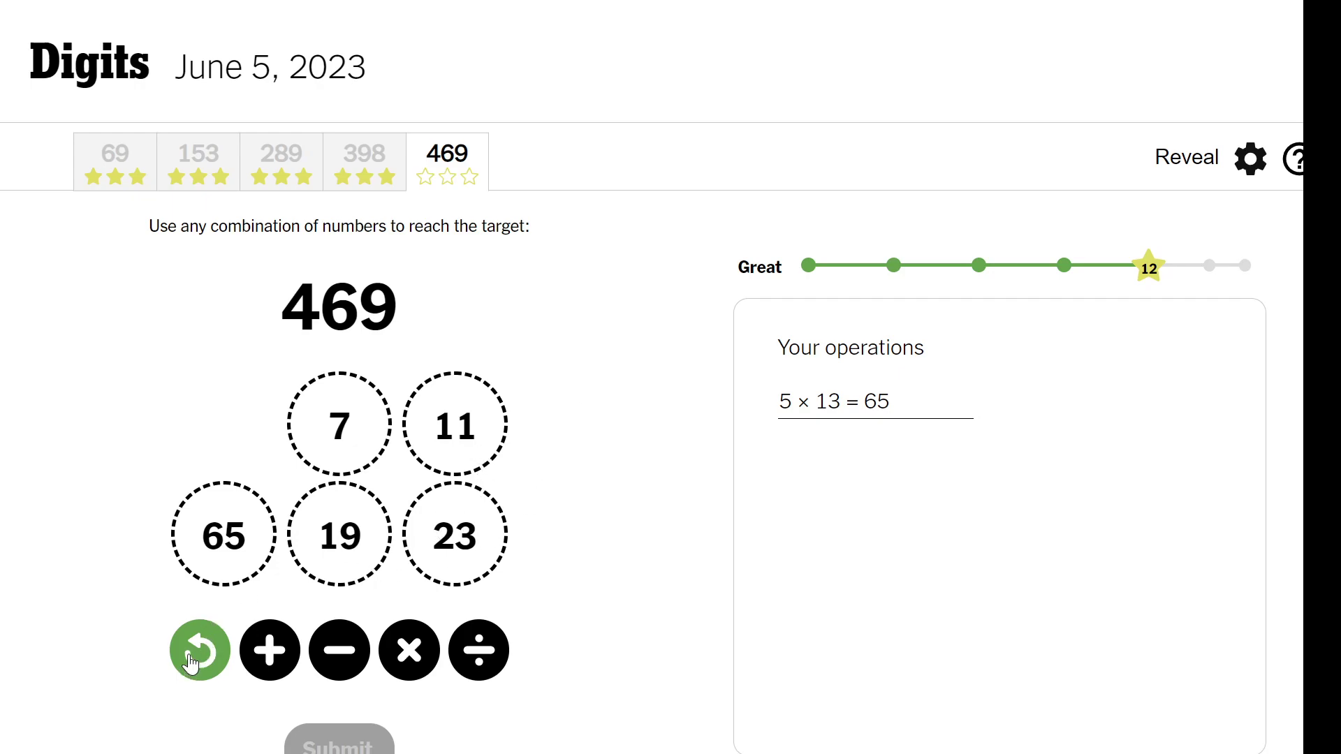
Undo 5 × 13, try 5 × 11 × 7 = 385, and undo both steps
click(190, 661)
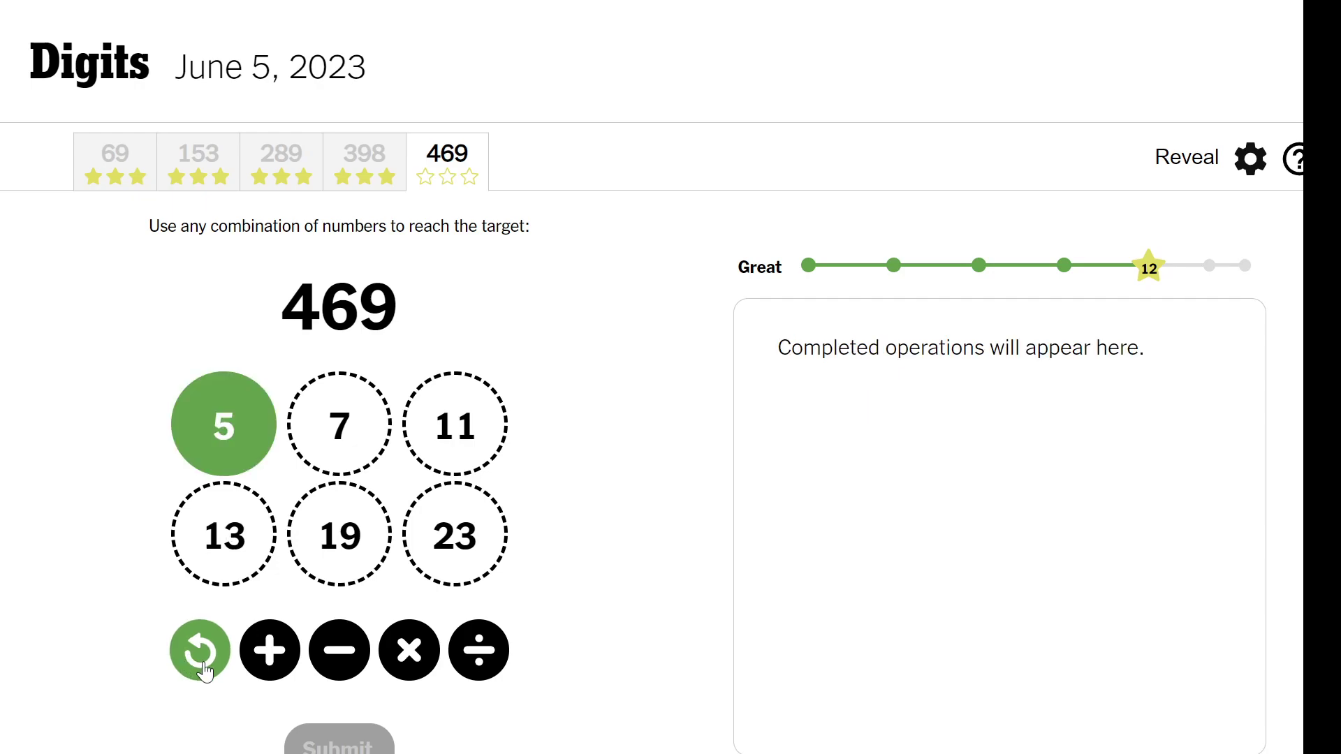
click(402, 669)
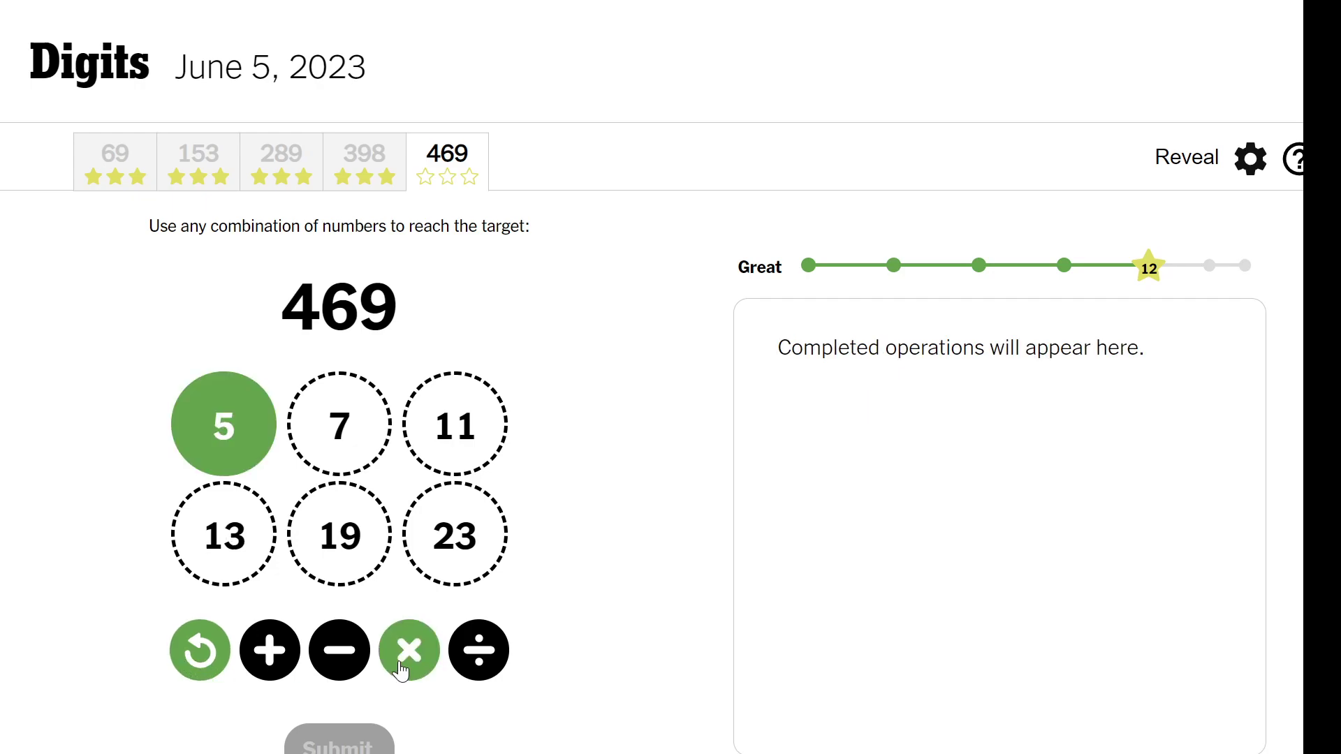
click(477, 465)
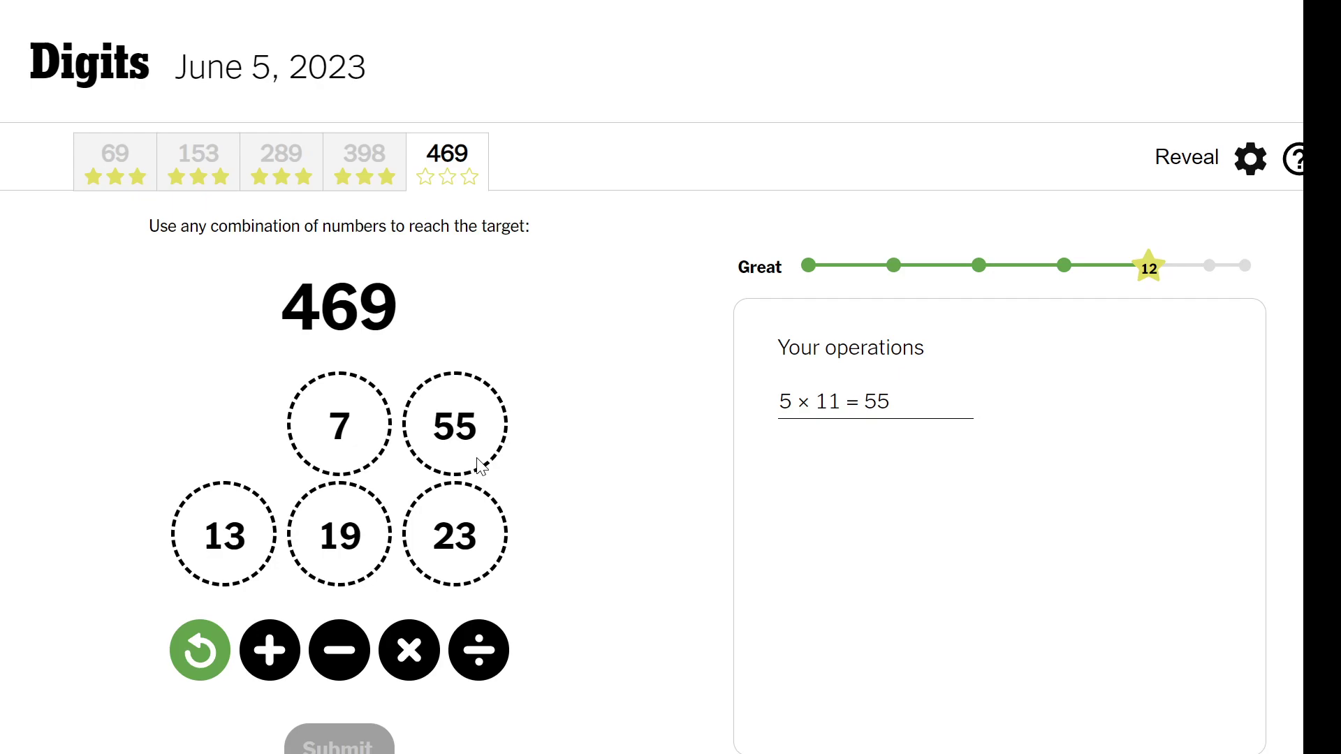
click(466, 440)
click(409, 650)
click(367, 425)
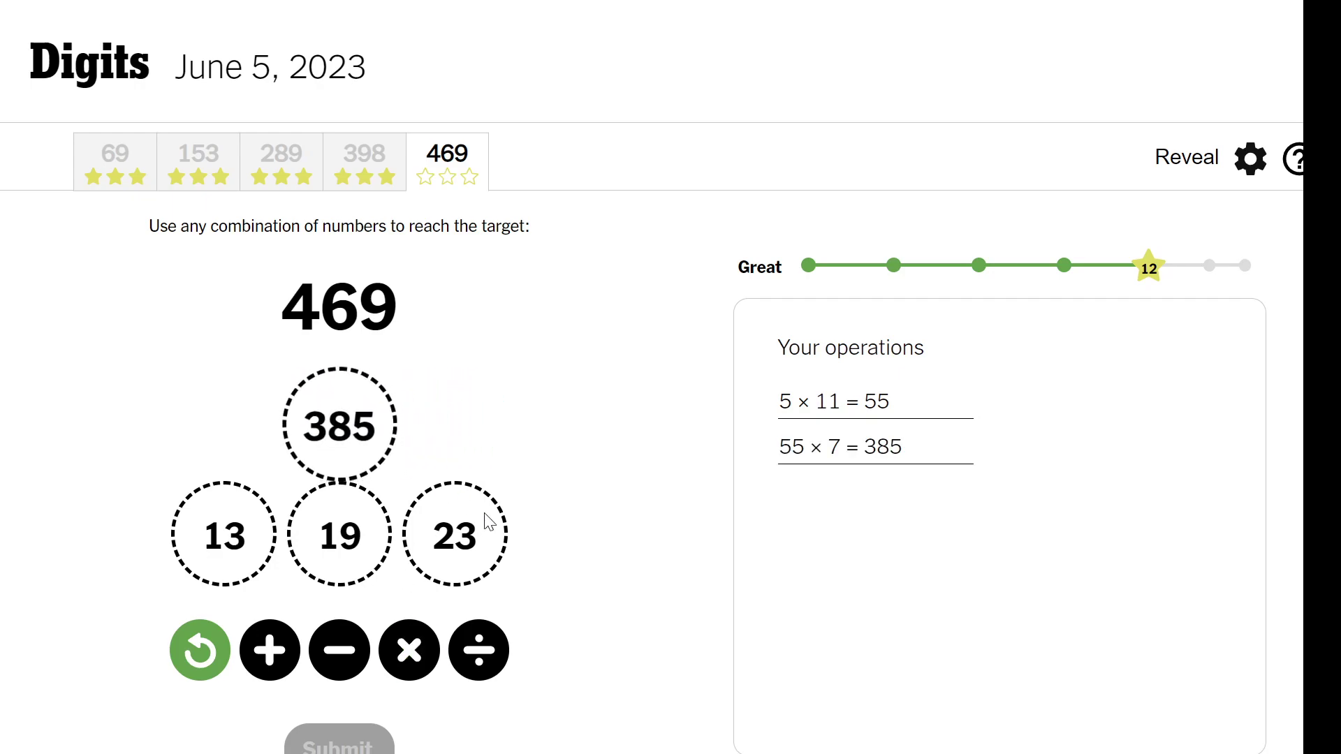
click(224, 653)
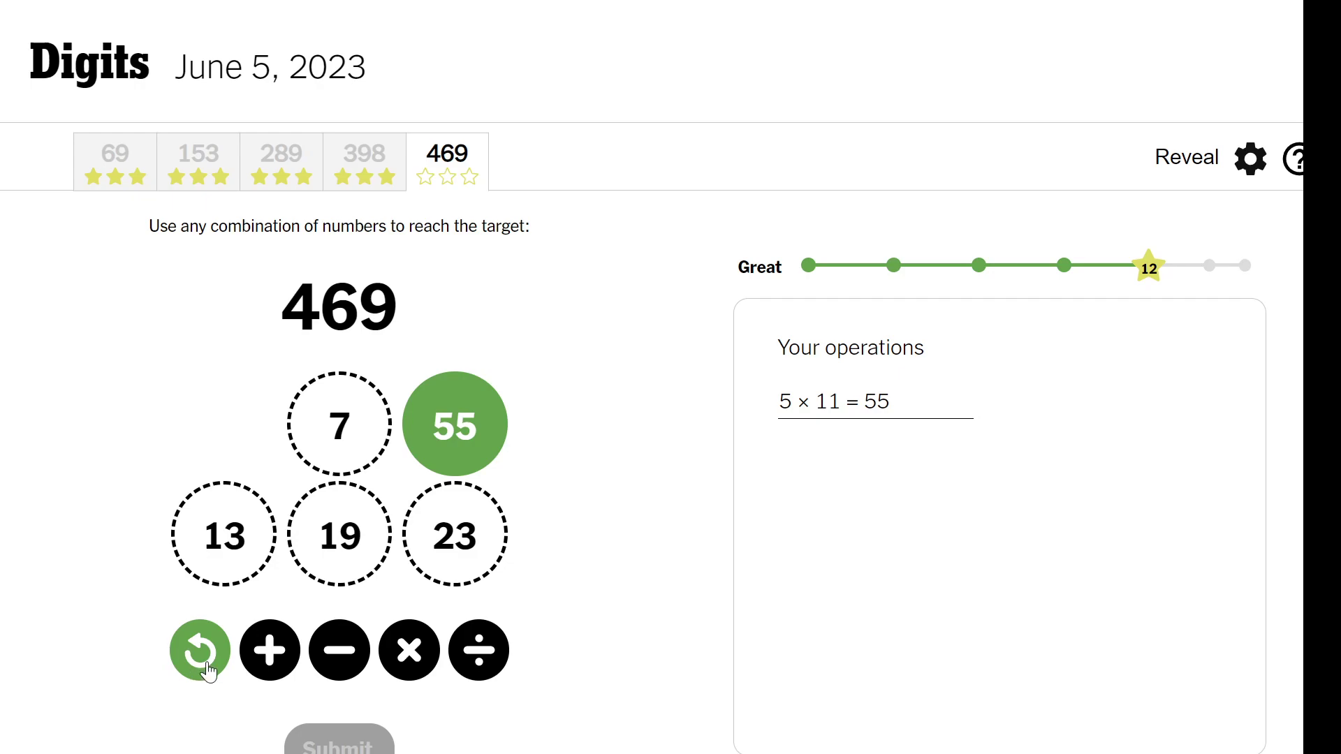
click(200, 651)
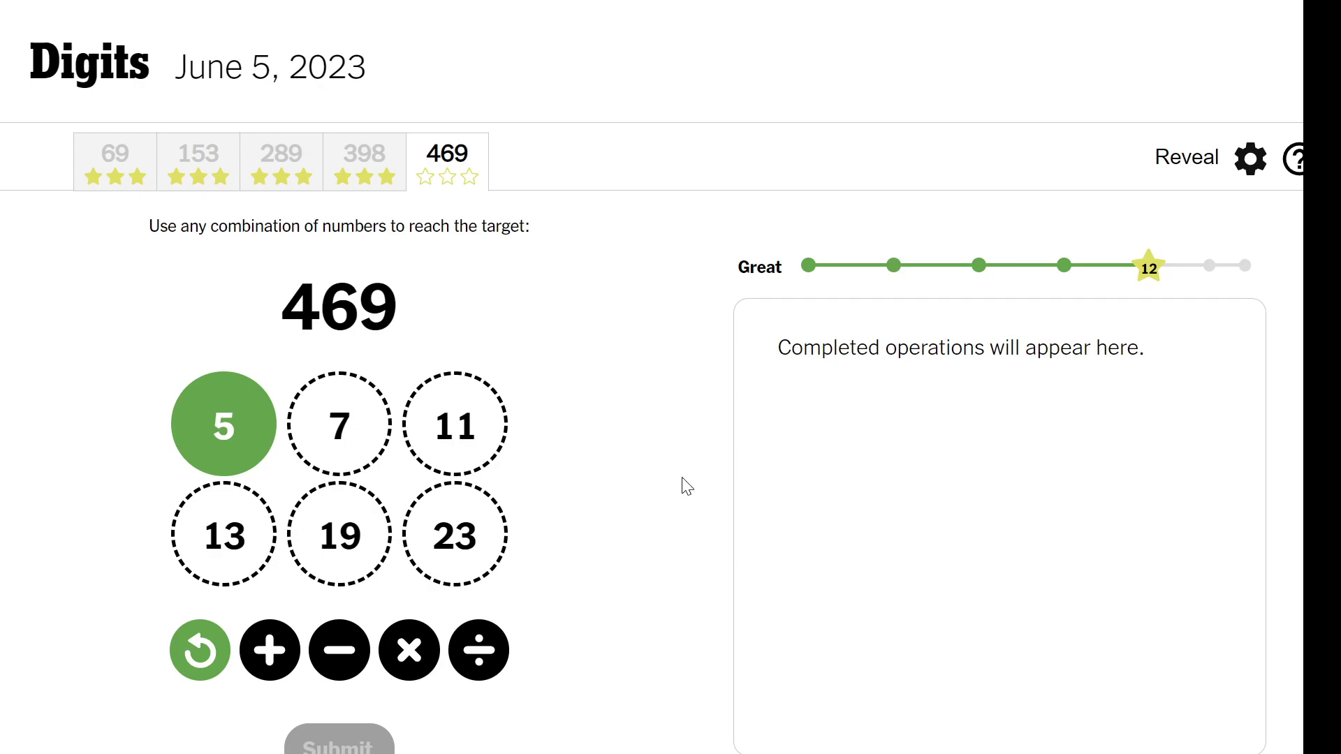
Retry and undo 5 × 13, then try 5 × 19 = 95 minus 23 = 72 and take that back
click(419, 673)
click(258, 548)
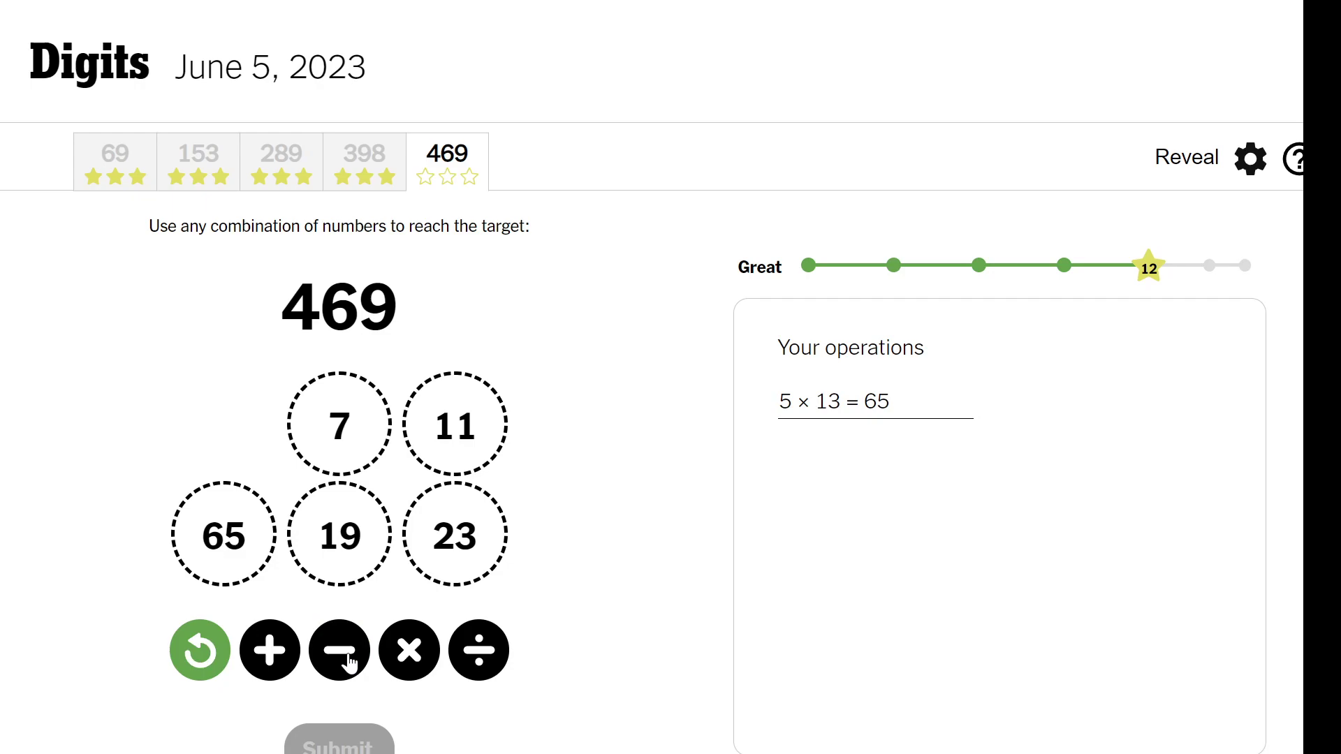
click(202, 650)
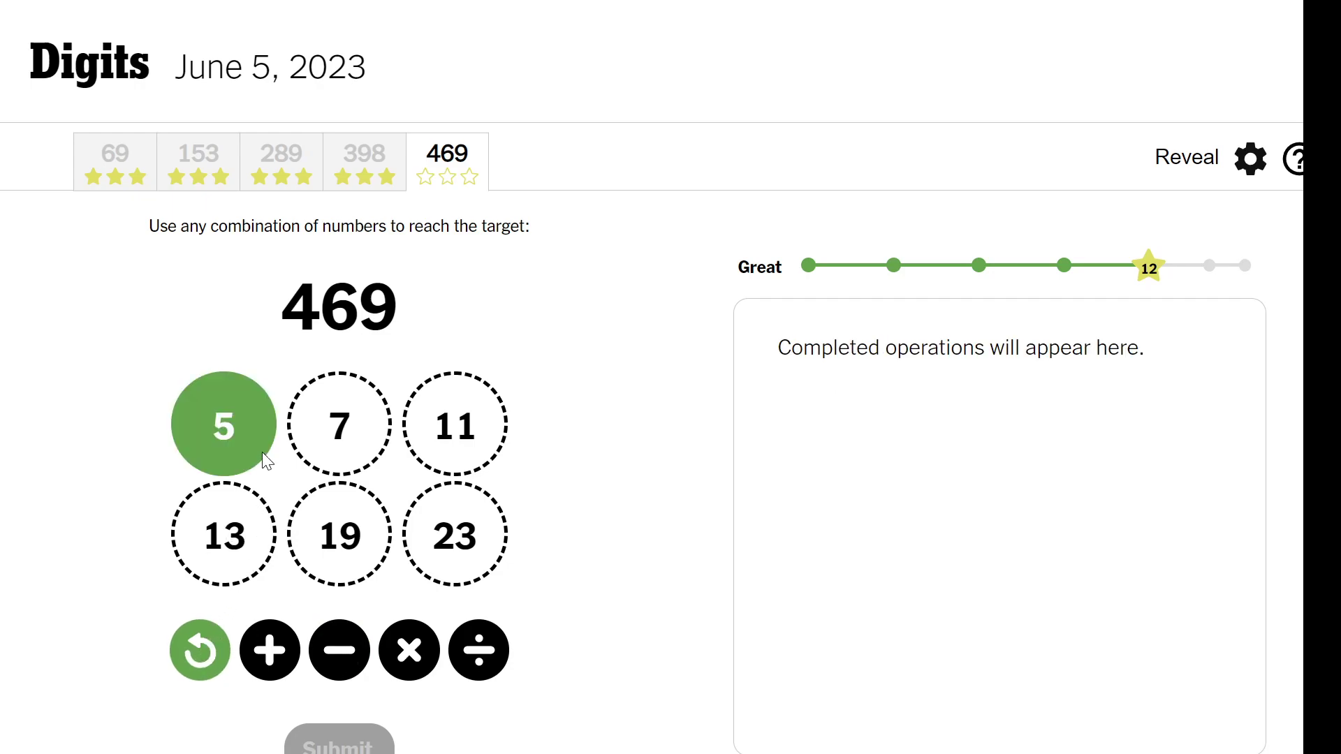
click(409, 650)
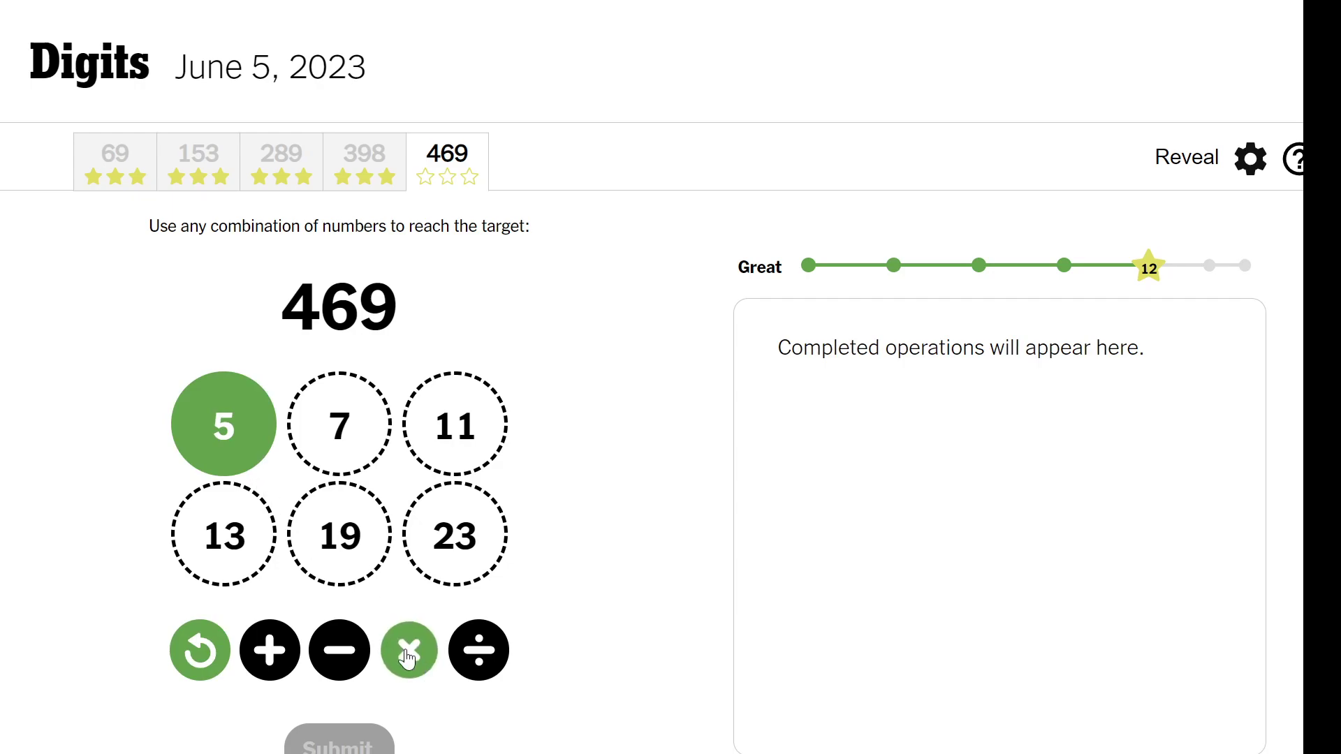
click(340, 536)
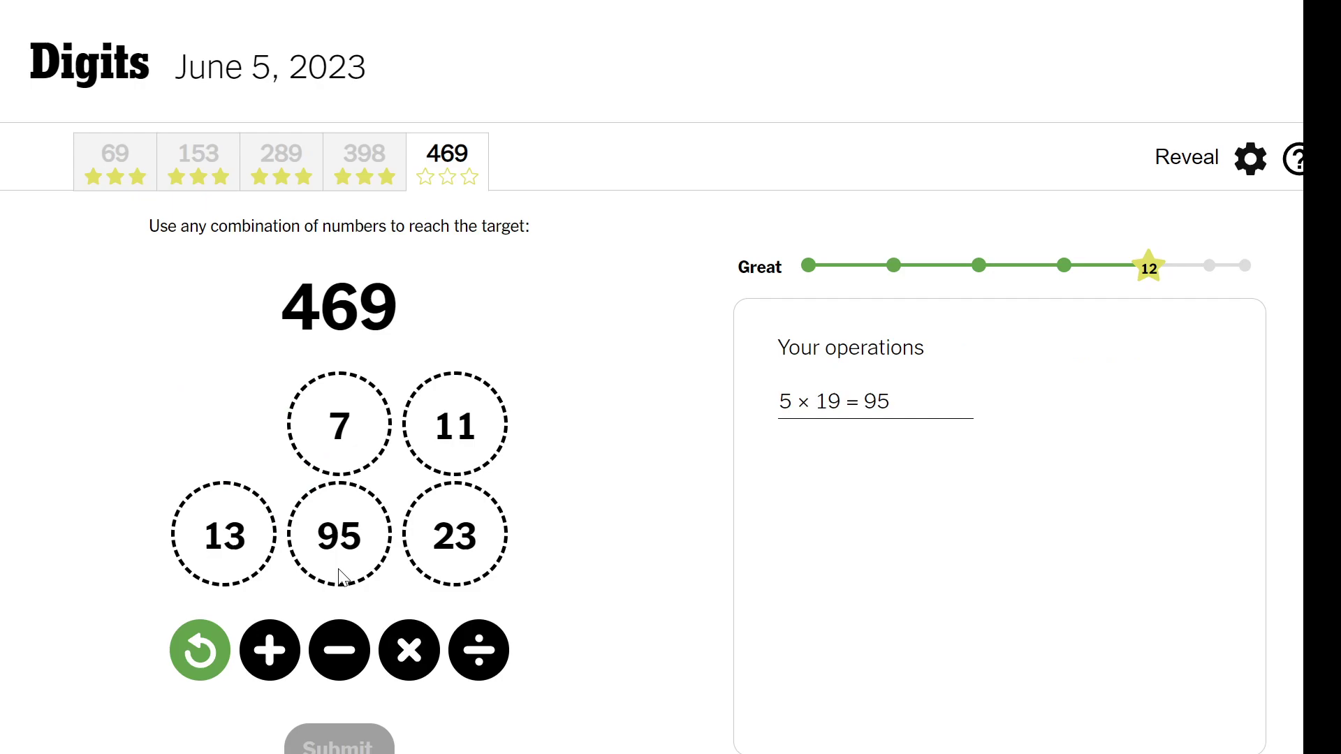
click(339, 572)
click(340, 649)
click(466, 518)
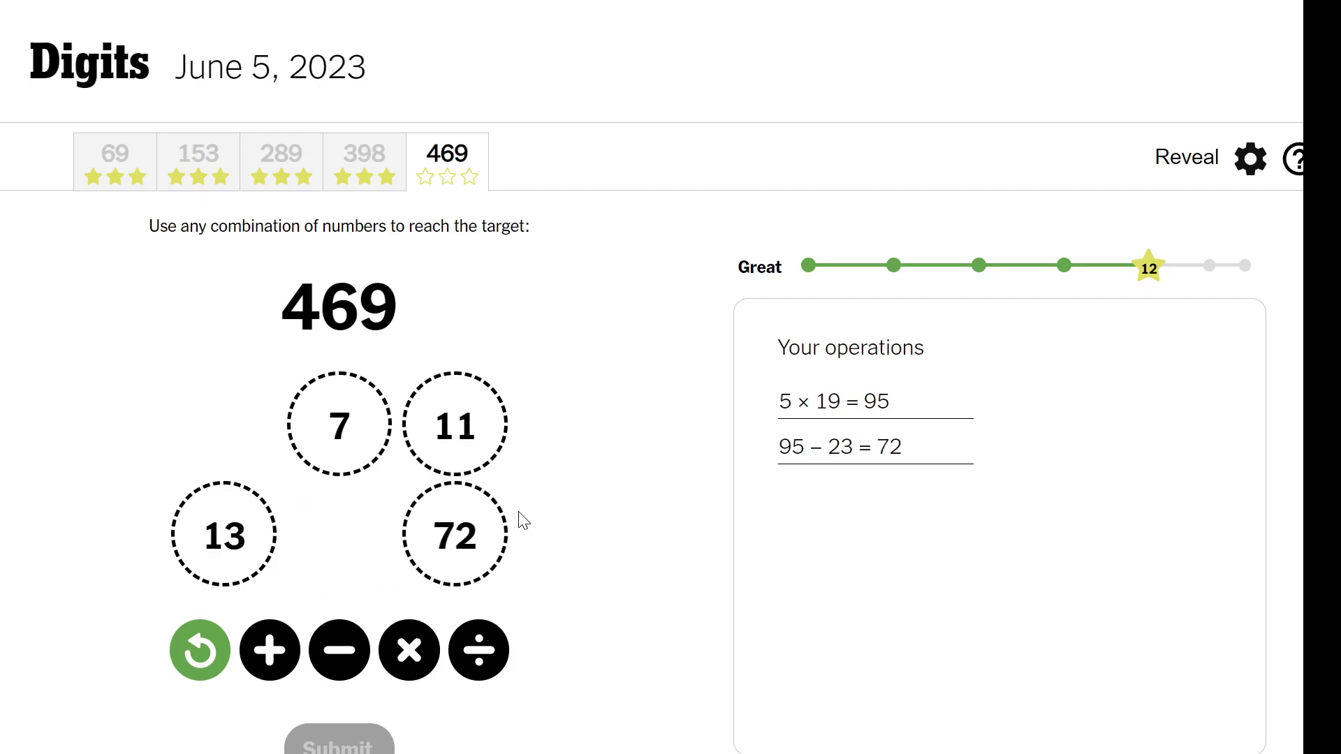
click(208, 670)
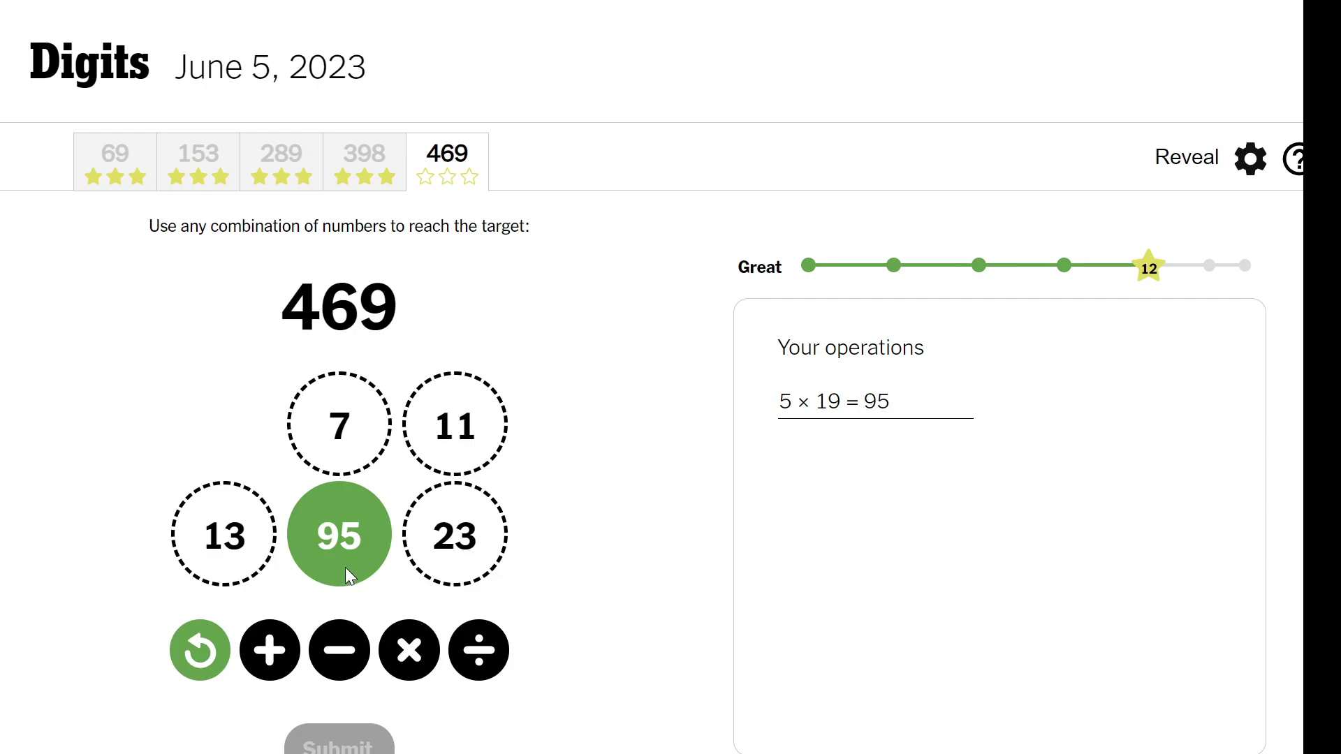
Try 95 − 13 = 82 then − 23 = 59, and reset to the six starting numbers
click(352, 662)
click(246, 556)
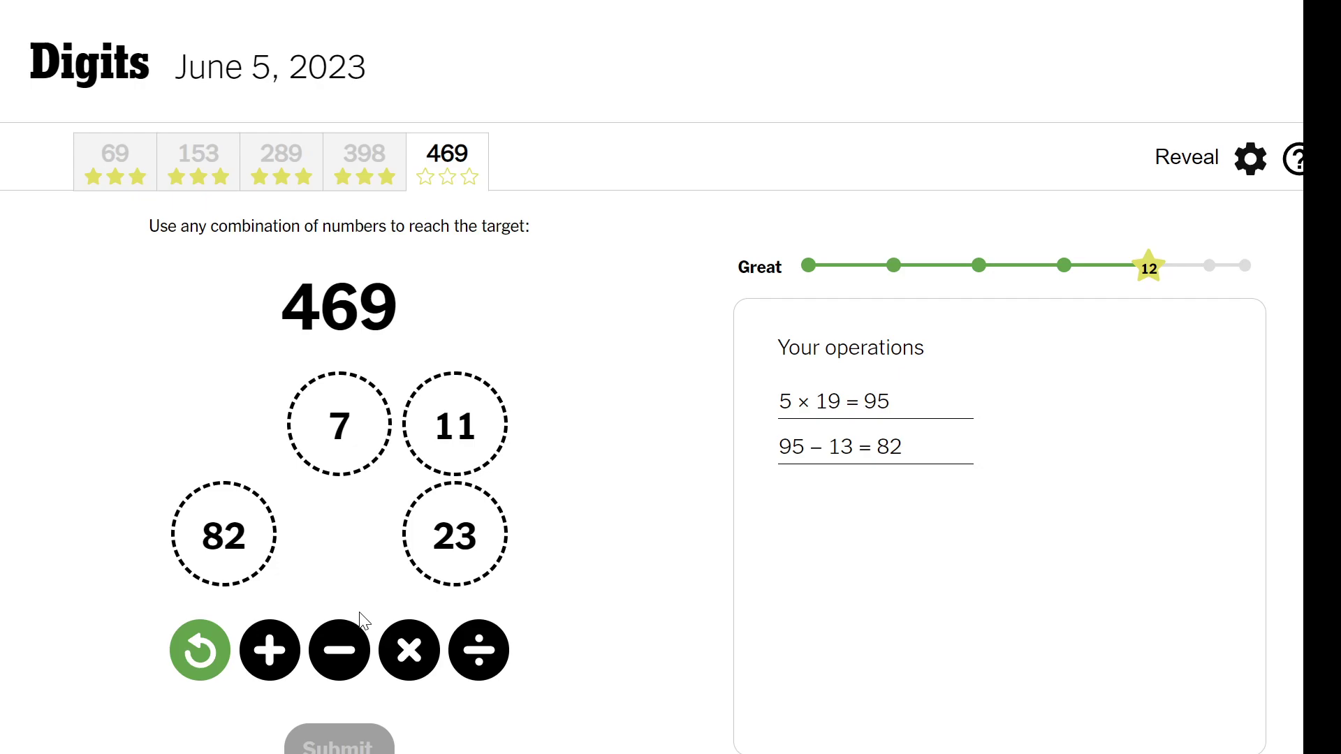
click(197, 555)
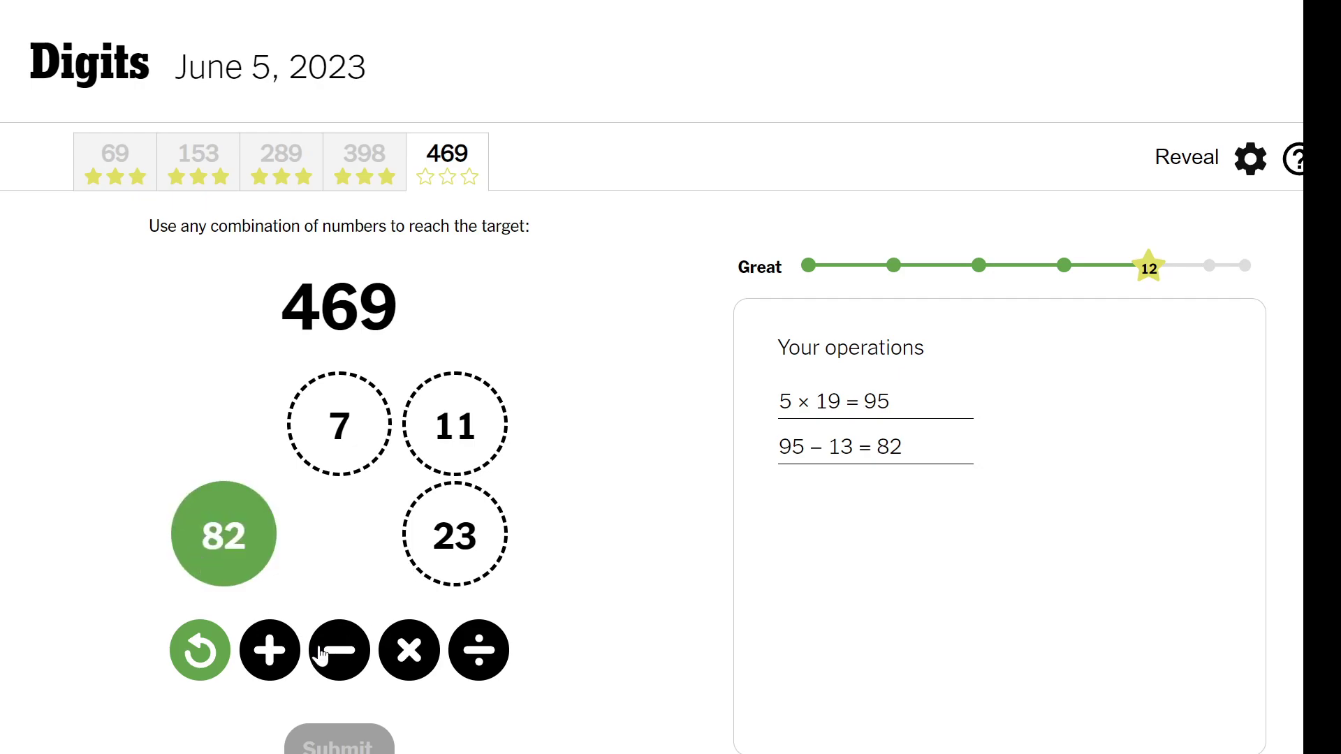
click(319, 644)
click(462, 544)
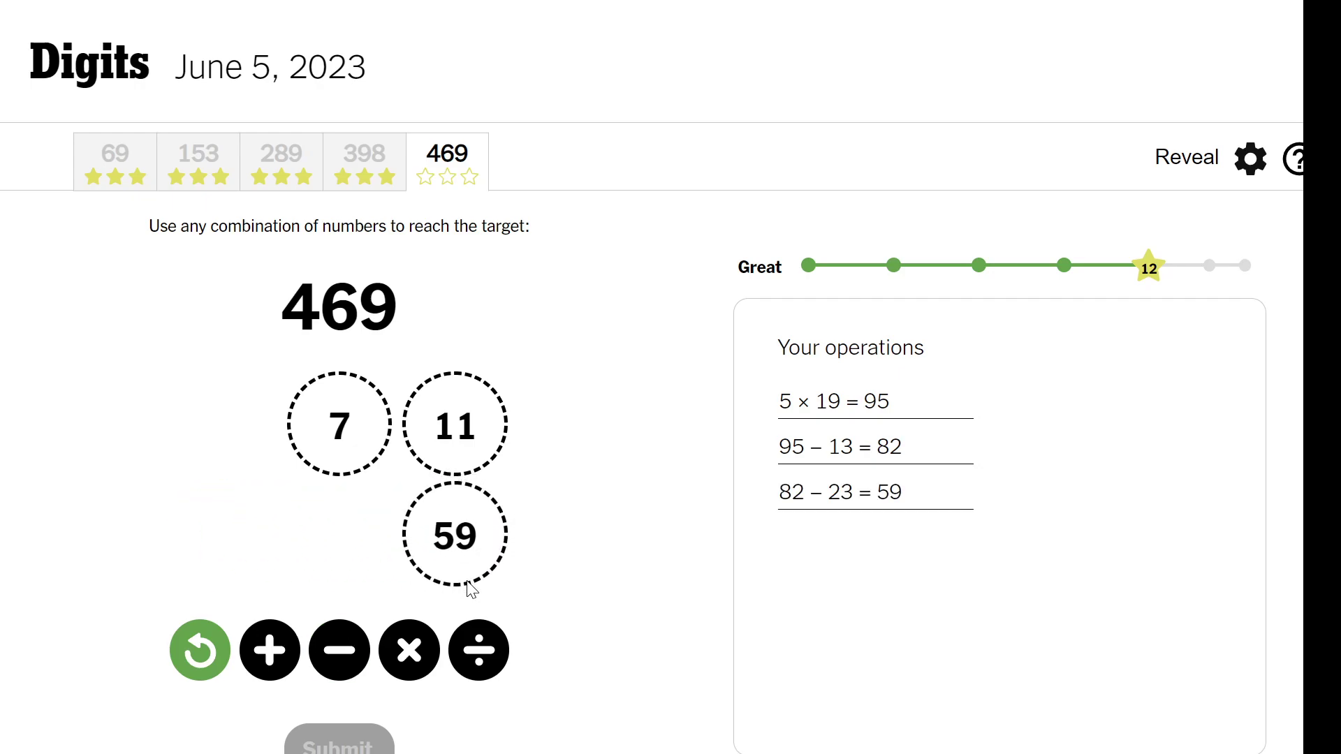
click(218, 652)
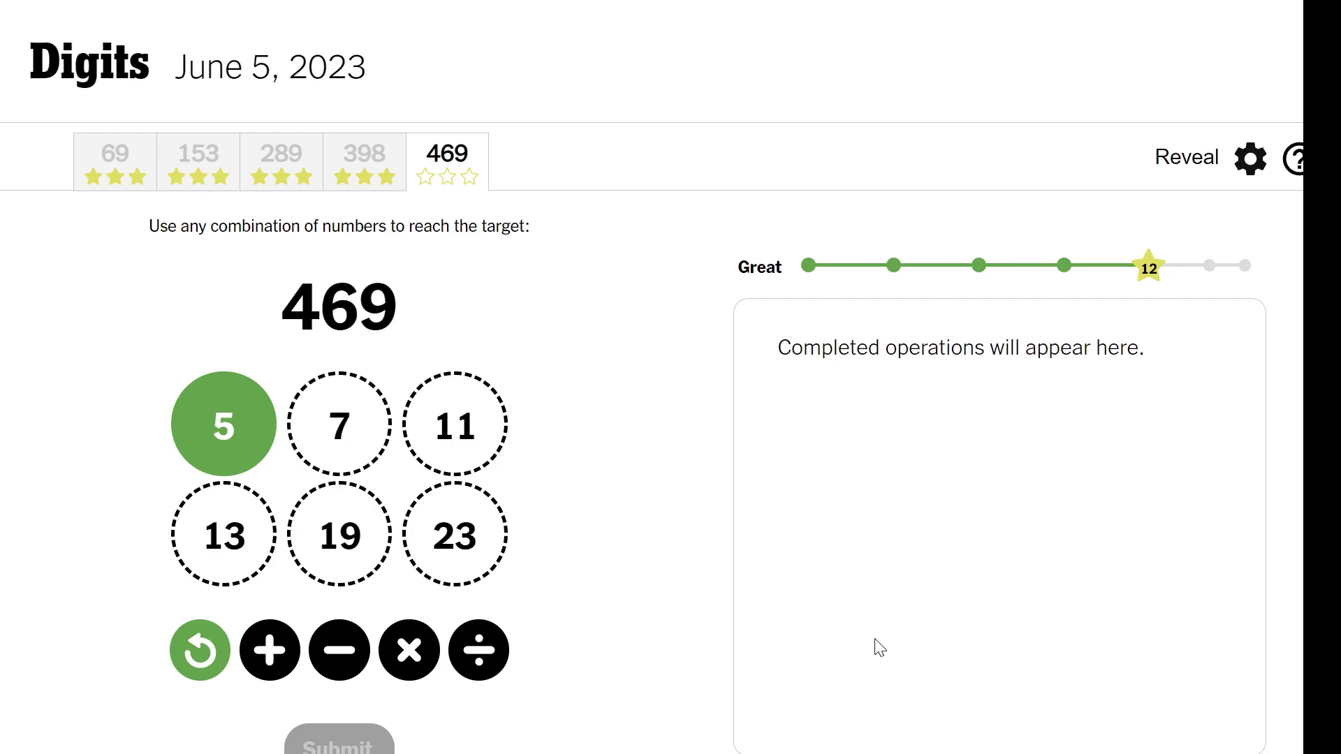
click(480, 552)
click(395, 635)
click(366, 582)
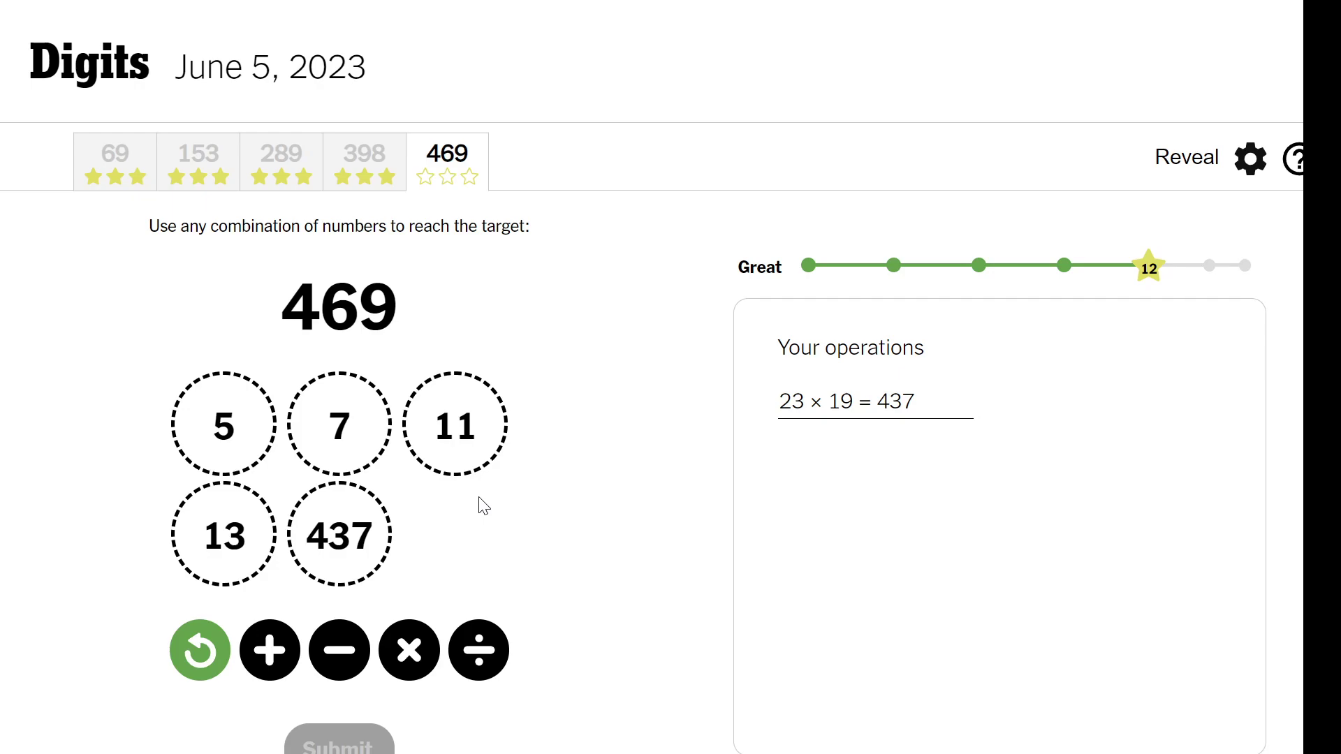
click(246, 430)
click(400, 662)
click(222, 537)
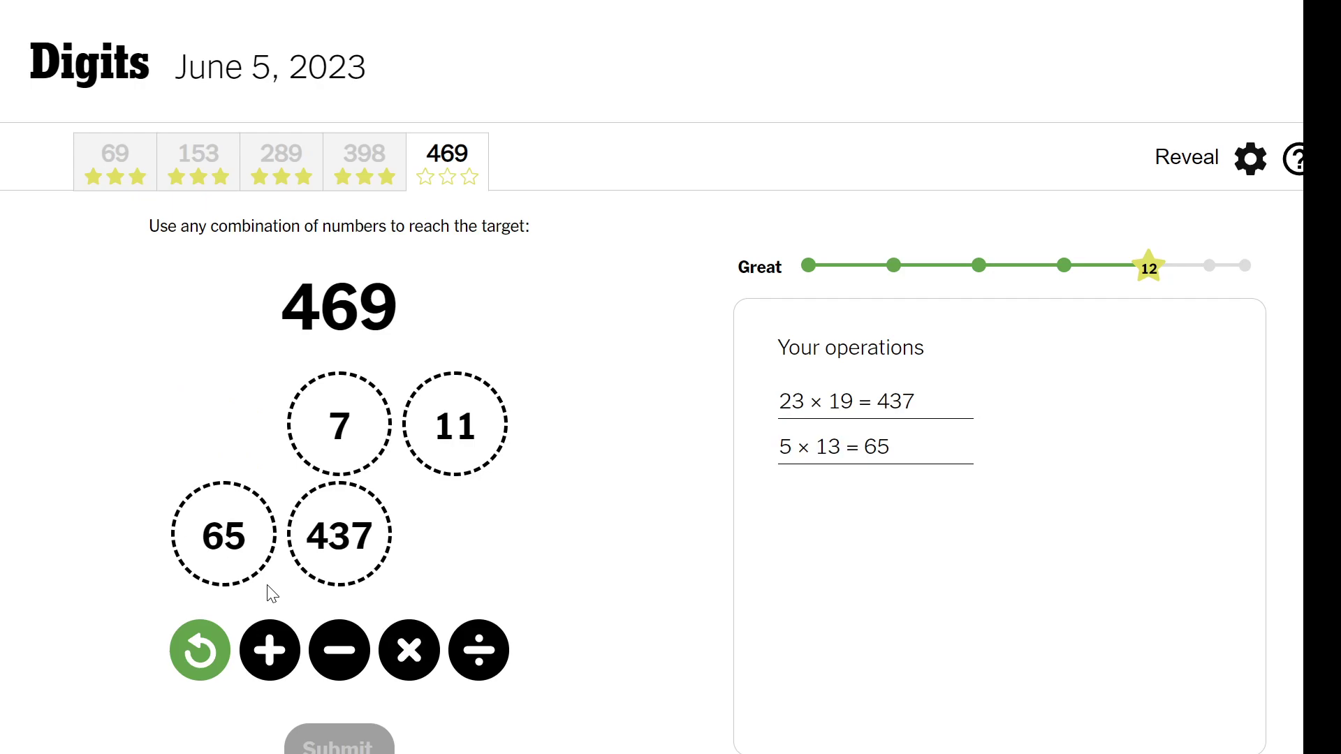
click(199, 665)
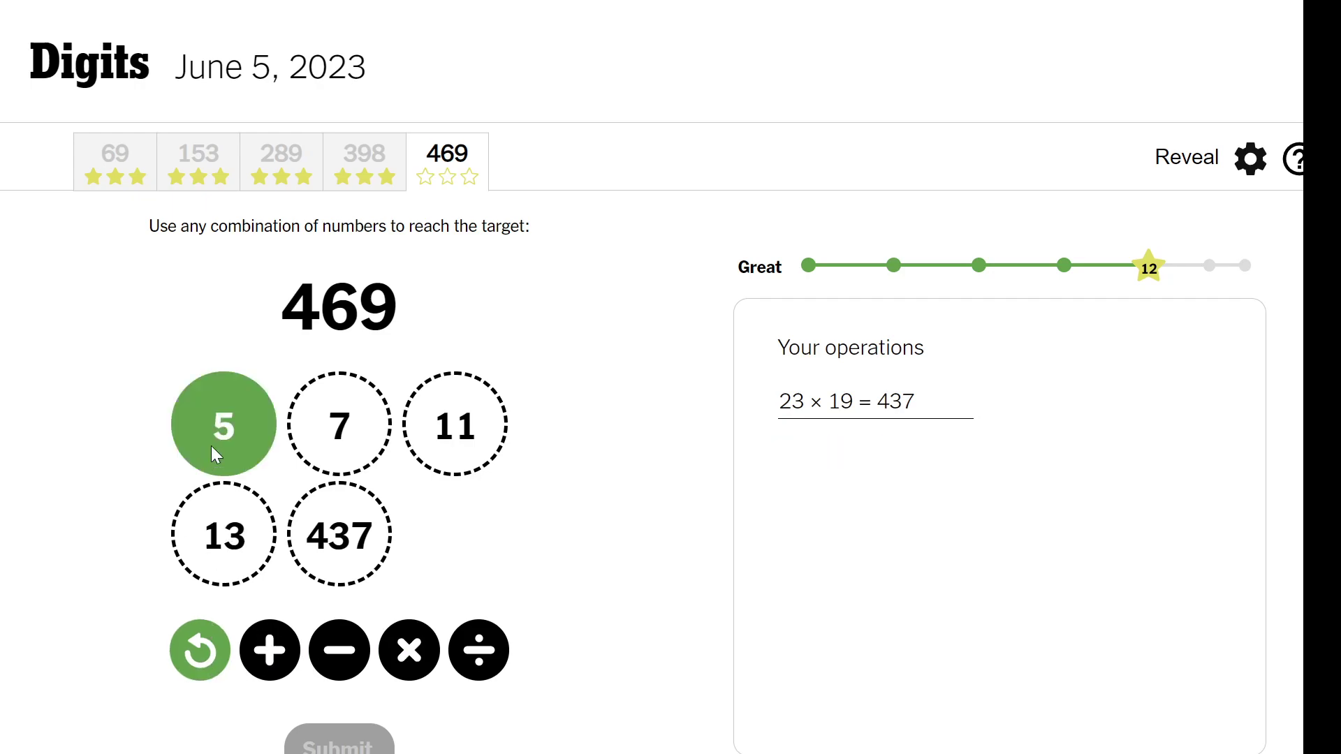
click(424, 662)
click(372, 454)
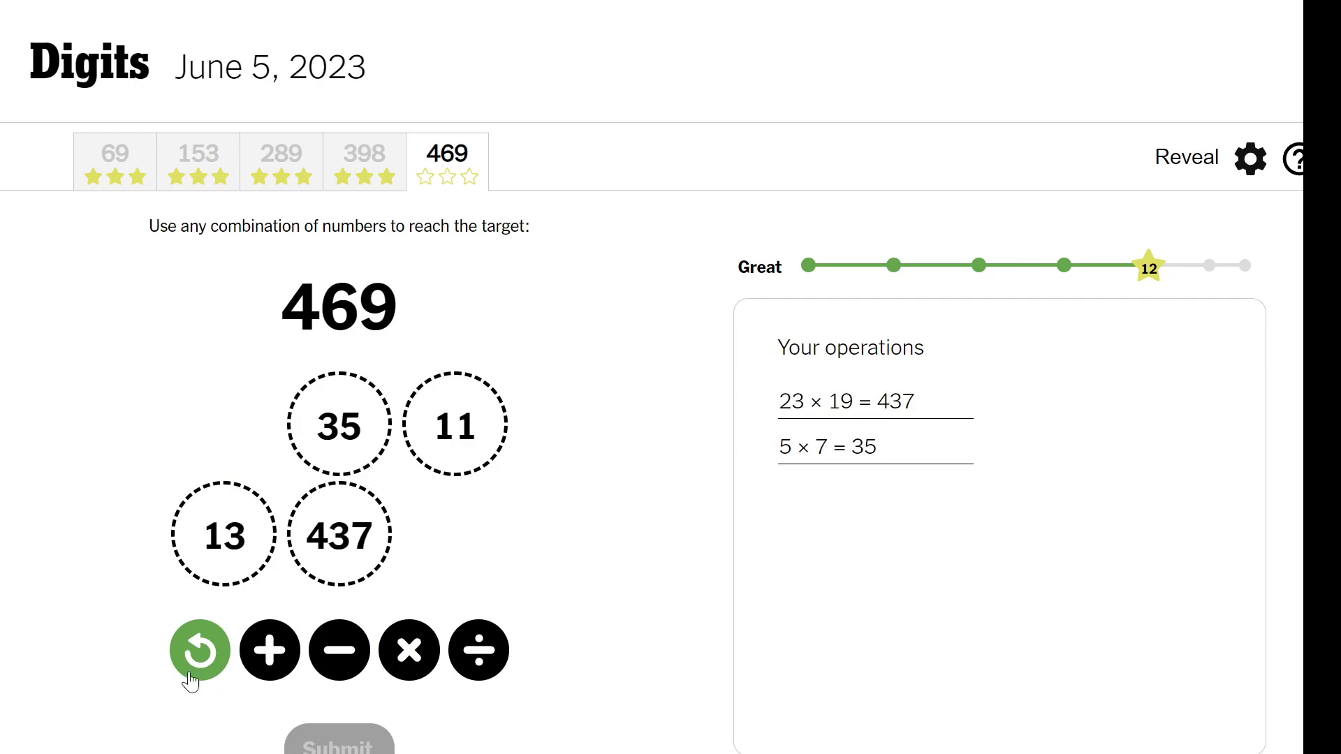
click(199, 651)
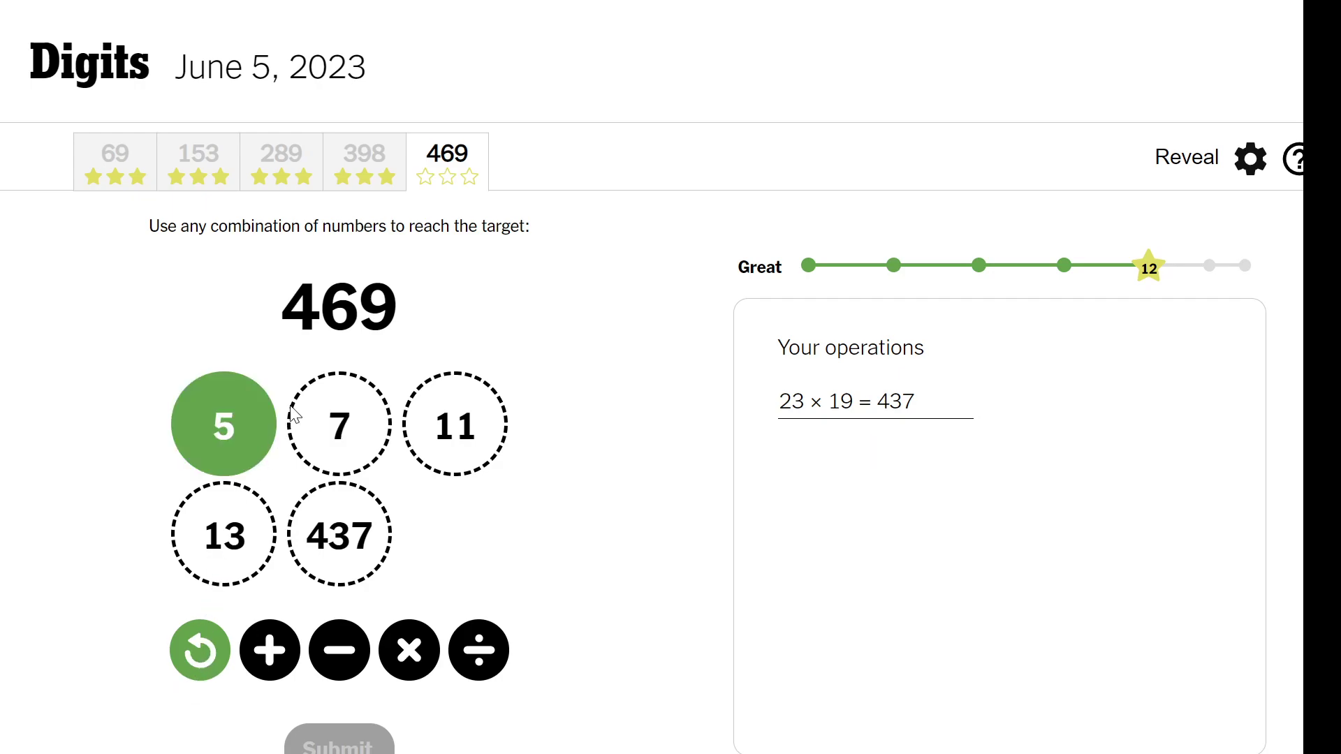
click(440, 448)
click(420, 645)
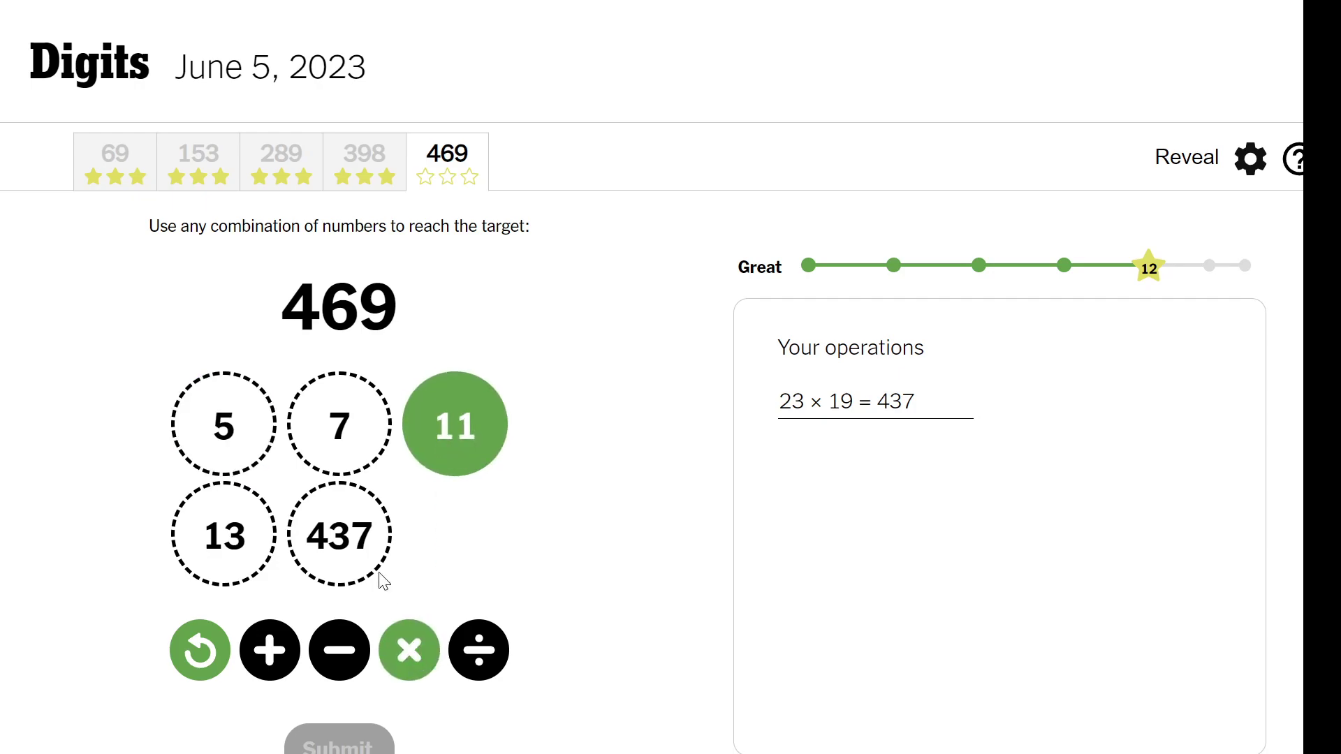
click(248, 438)
click(246, 529)
click(403, 670)
click(330, 442)
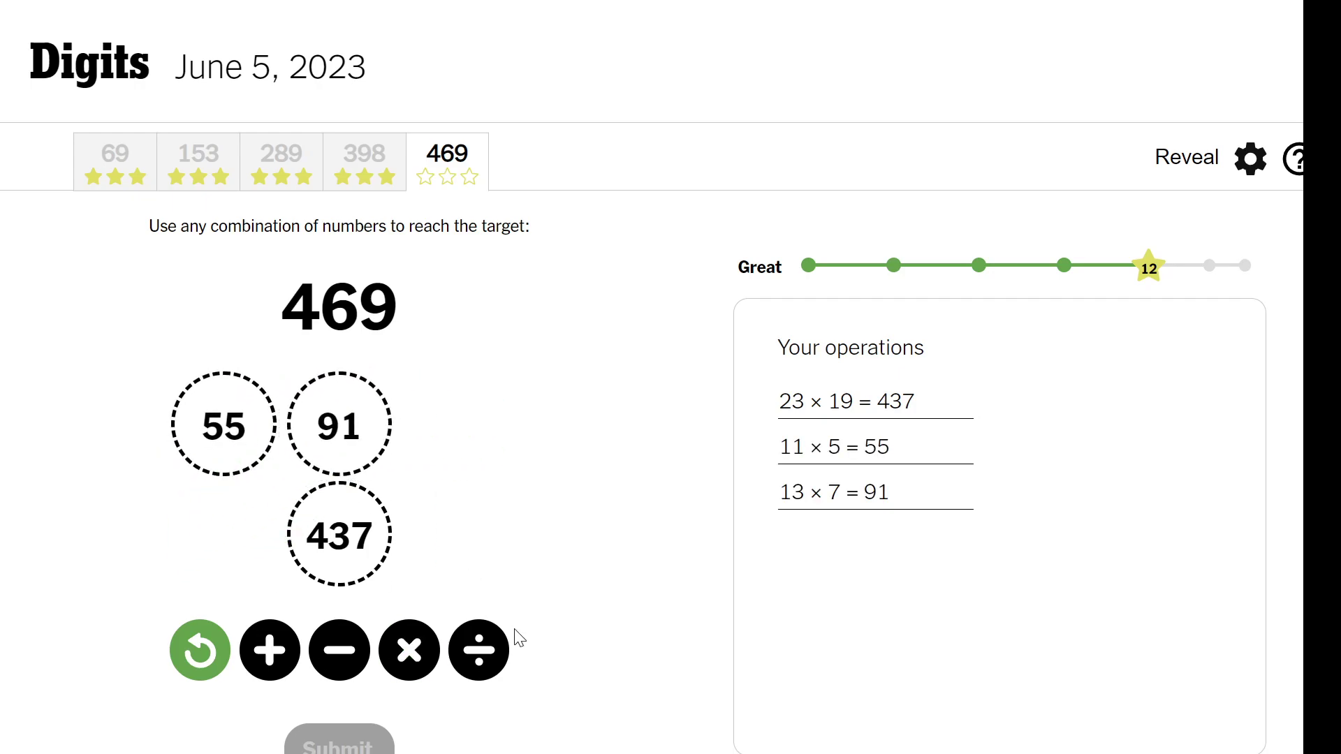
click(359, 429)
click(269, 650)
click(330, 560)
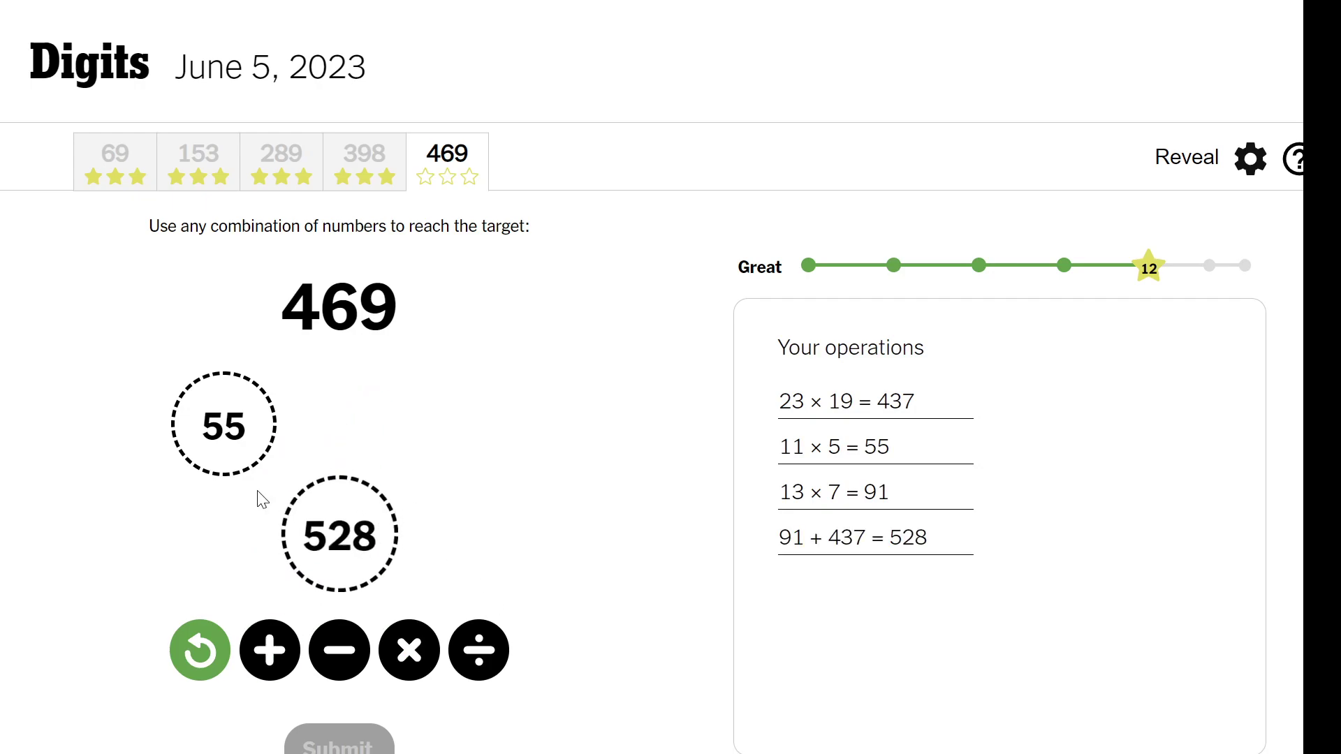
click(231, 441)
click(336, 648)
click(345, 540)
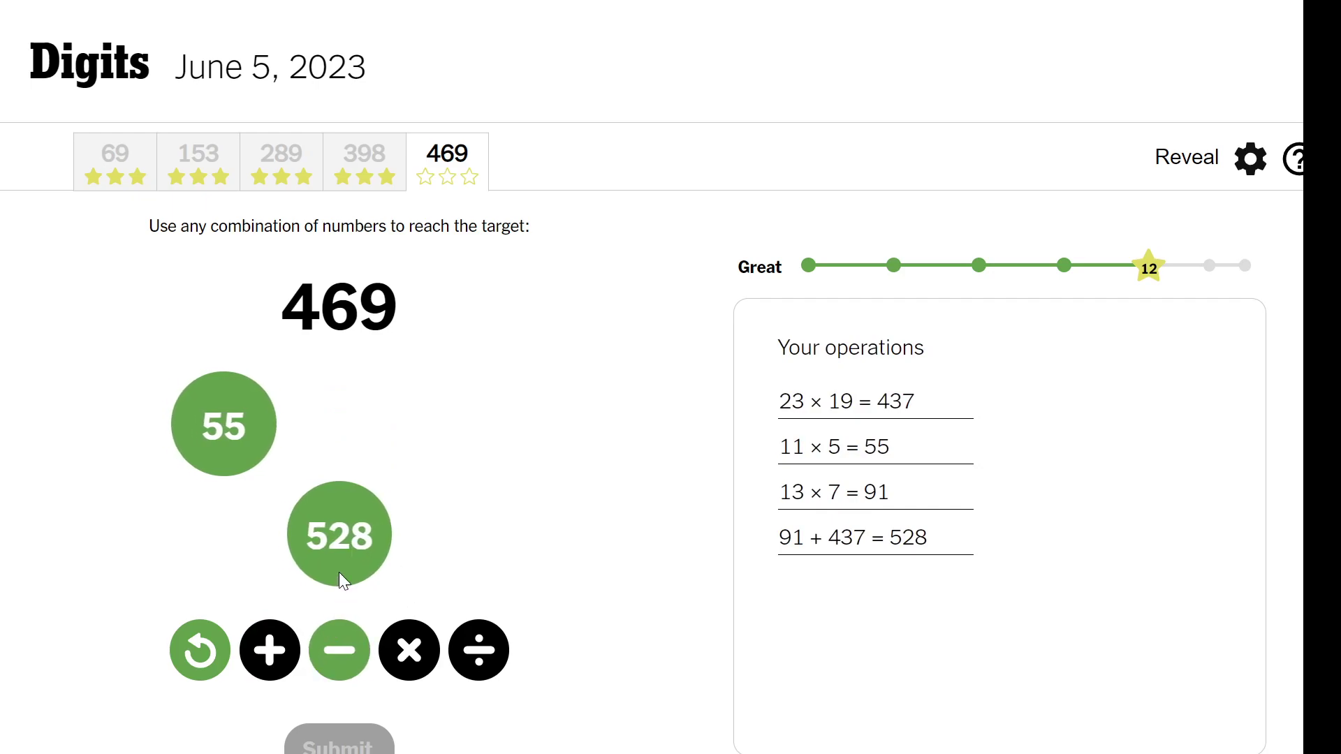
click(244, 445)
click(333, 650)
click(299, 556)
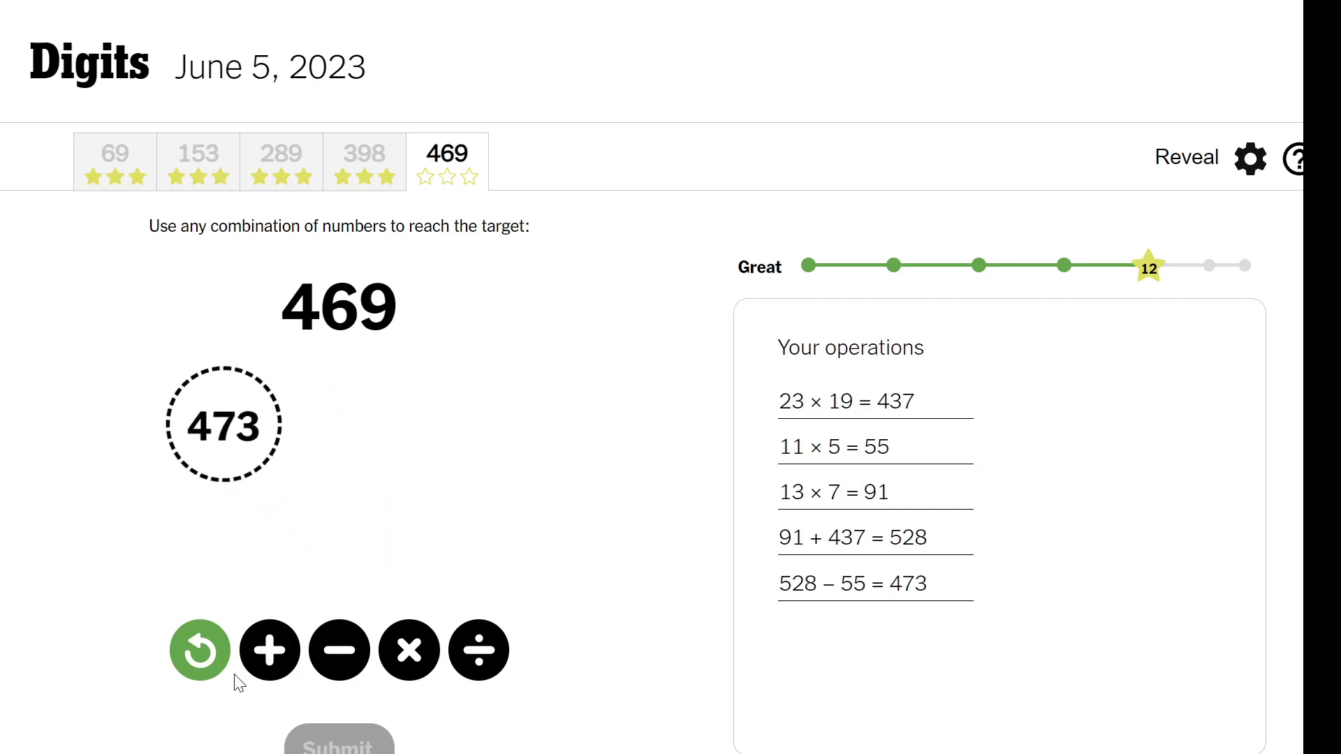
click(203, 655)
click(204, 655)
click(204, 655)
click(207, 656)
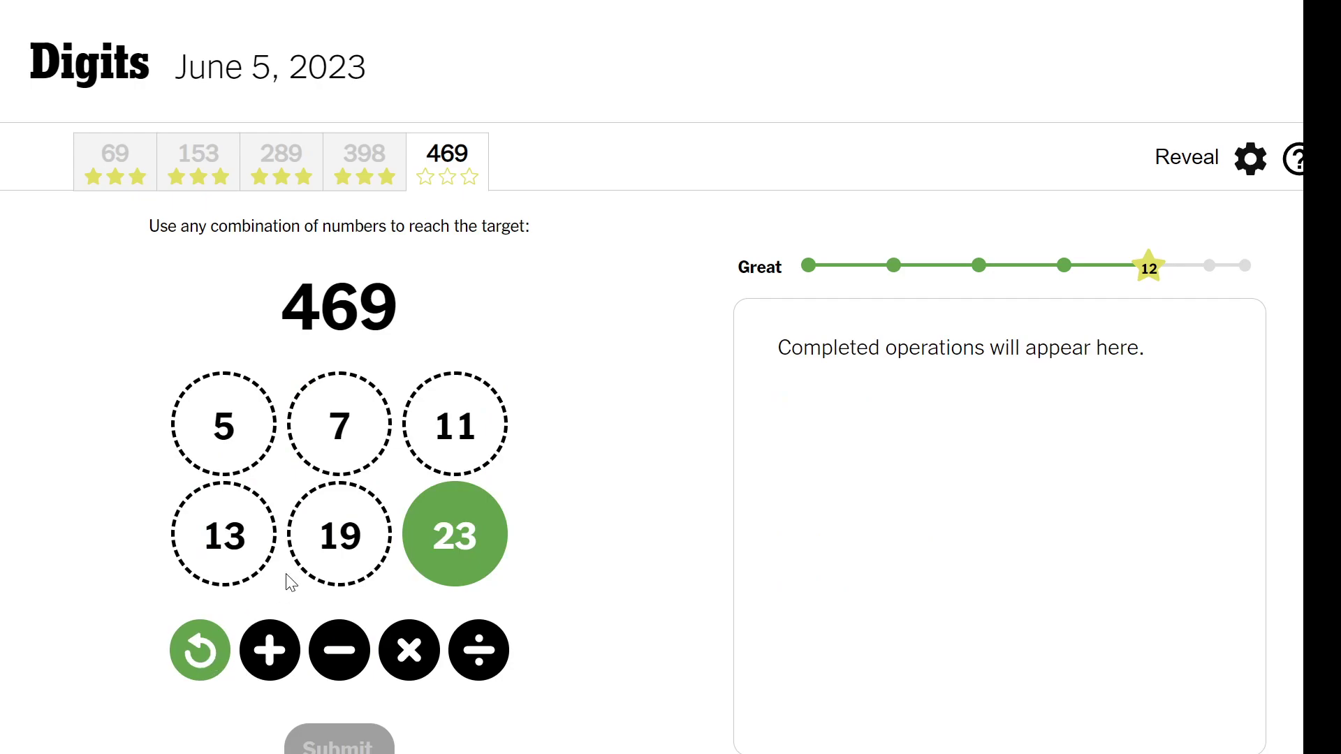
Try 23 × 19 = 437 and (11 + 13) × 23 = 552, undoing each attempt
click(419, 652)
click(380, 564)
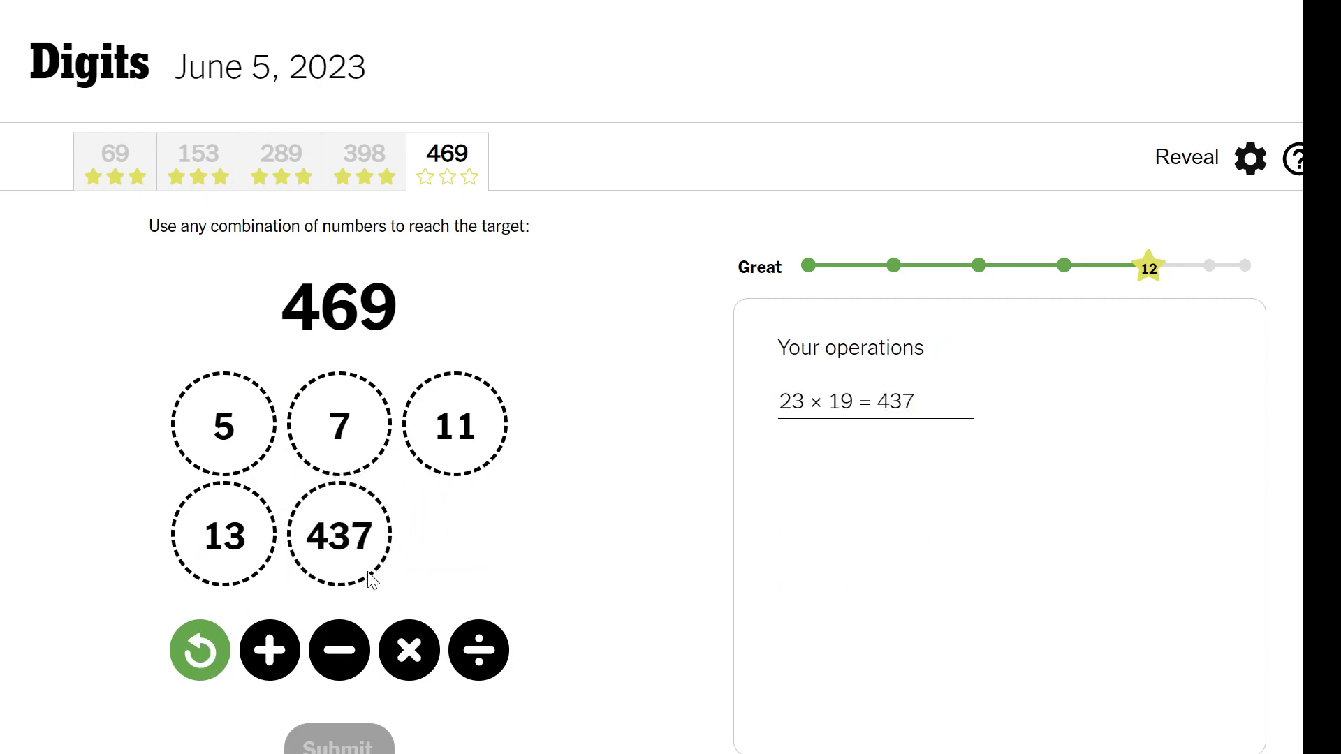
click(198, 652)
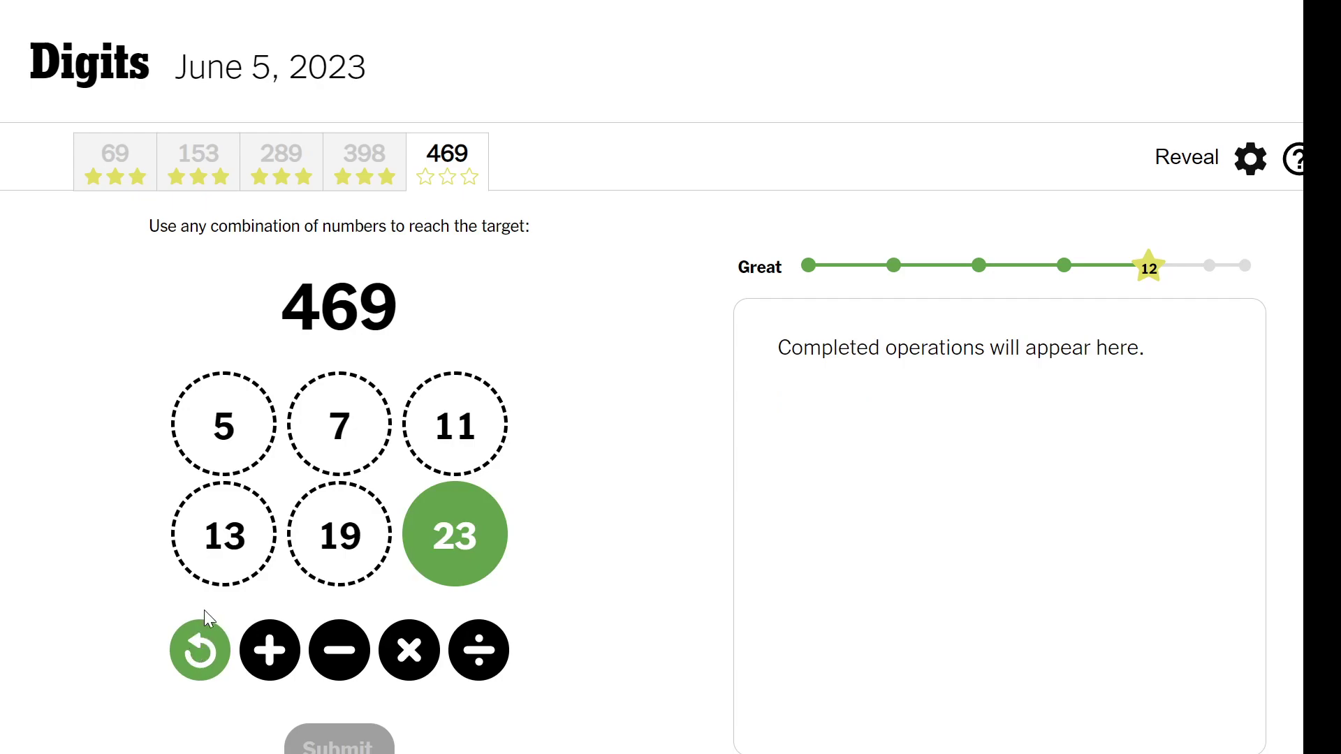
click(441, 452)
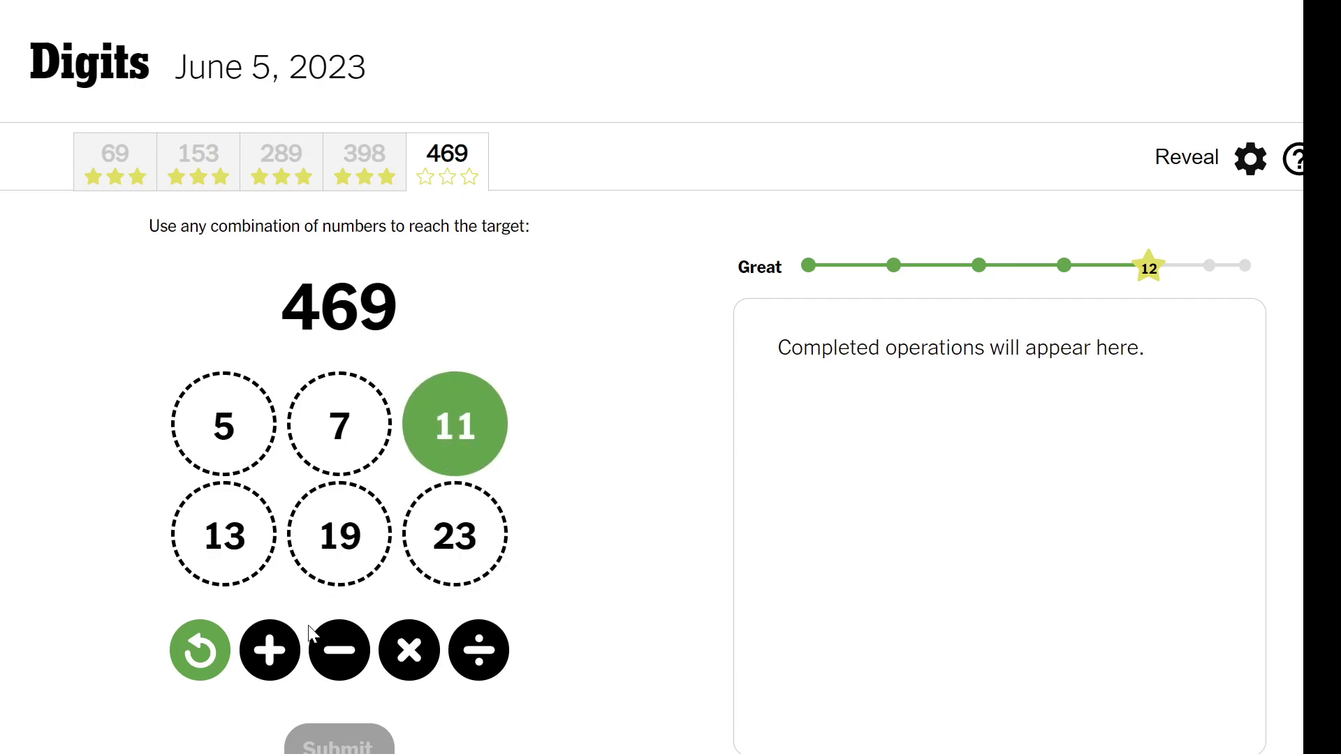
click(257, 659)
click(244, 576)
click(408, 650)
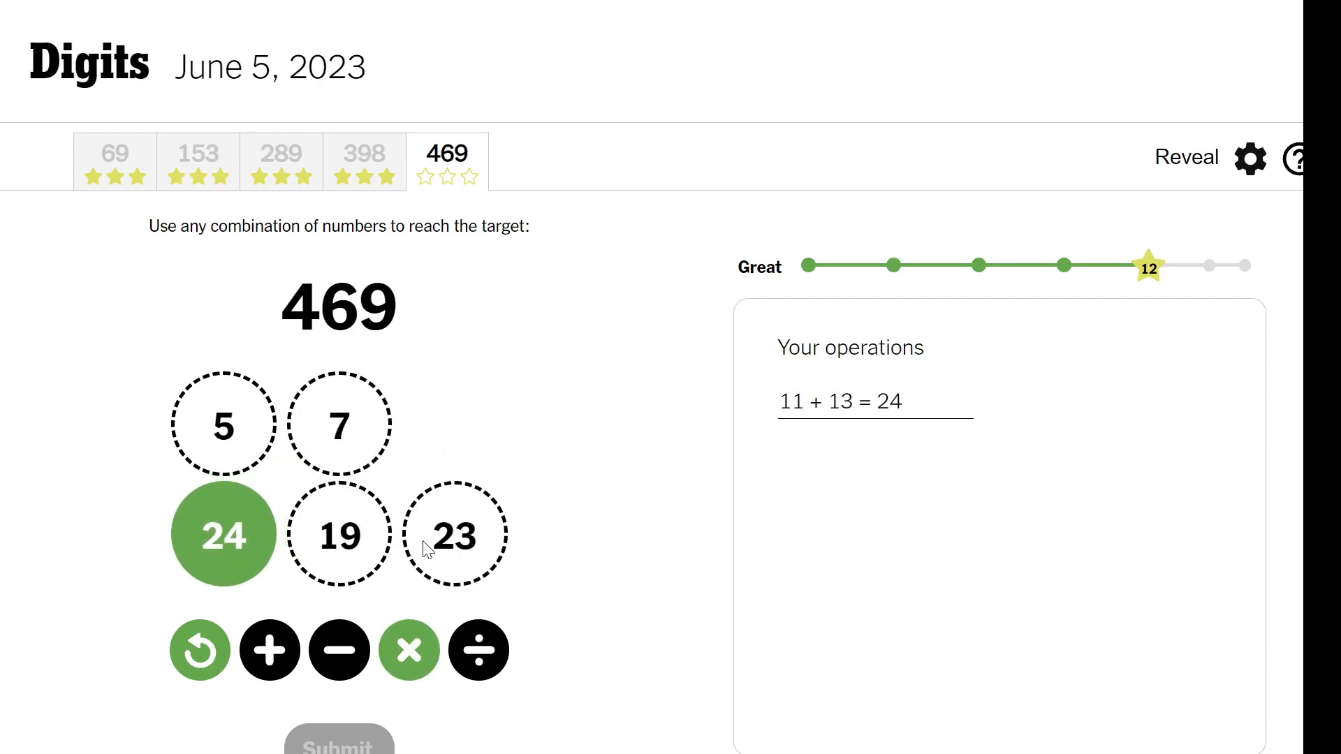
click(423, 546)
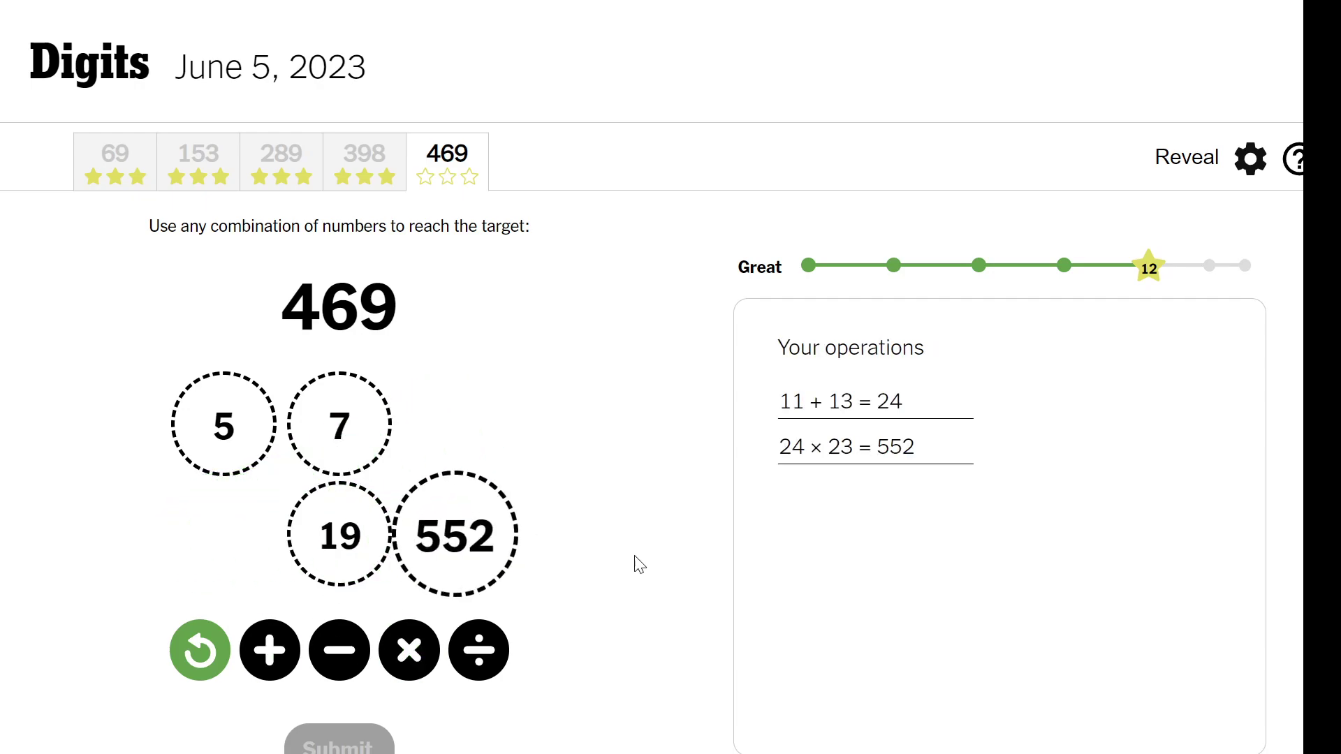
double_click(180, 649)
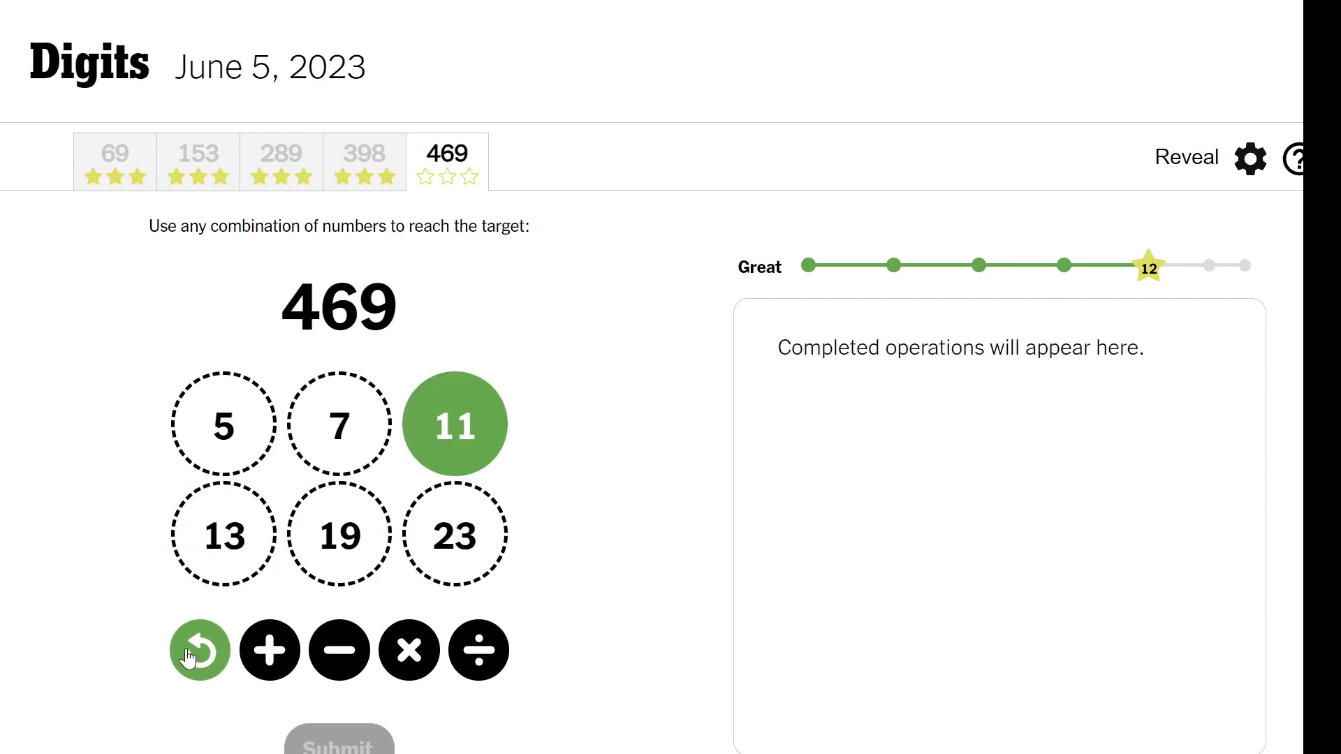
Try (7 + 11) × 23 = 414 with 5 × 13 = 65, then undo all three steps
click(318, 453)
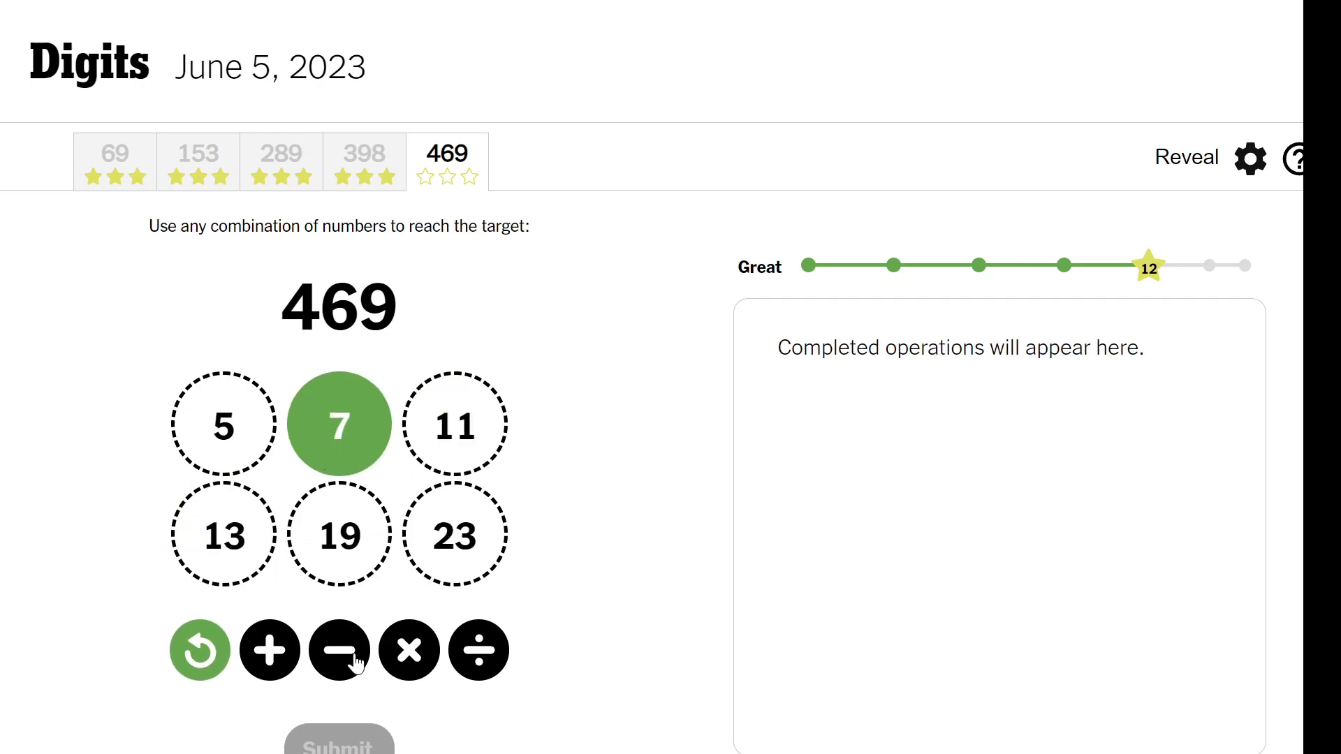
click(290, 647)
click(466, 446)
click(408, 649)
click(477, 525)
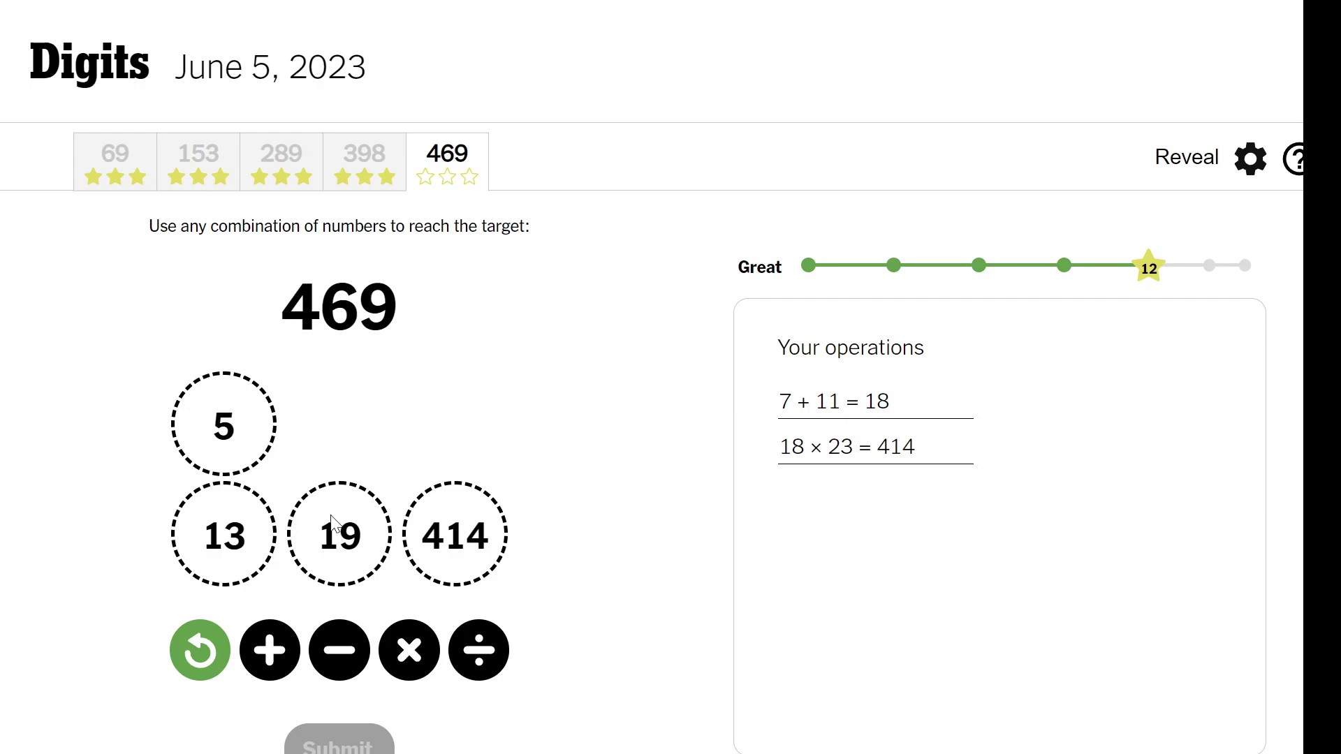
click(195, 426)
click(412, 667)
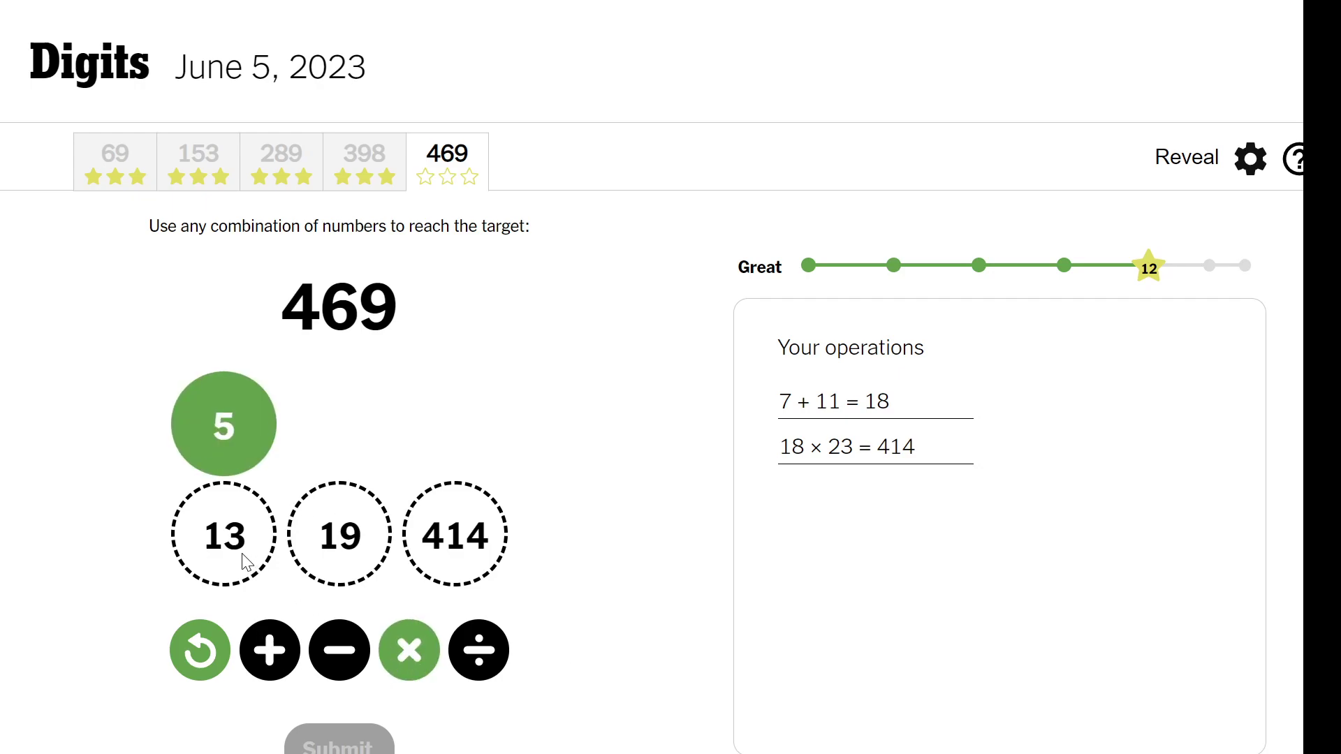
click(244, 555)
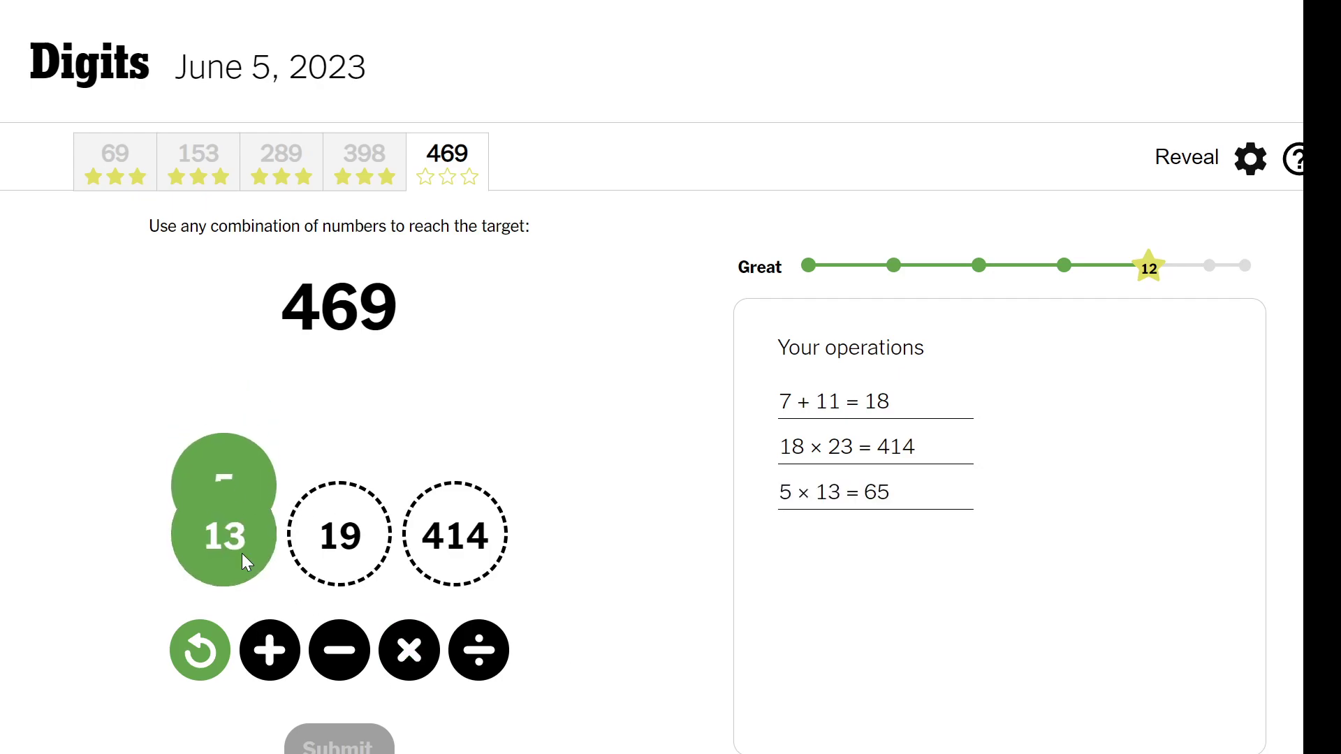
click(196, 670)
click(195, 671)
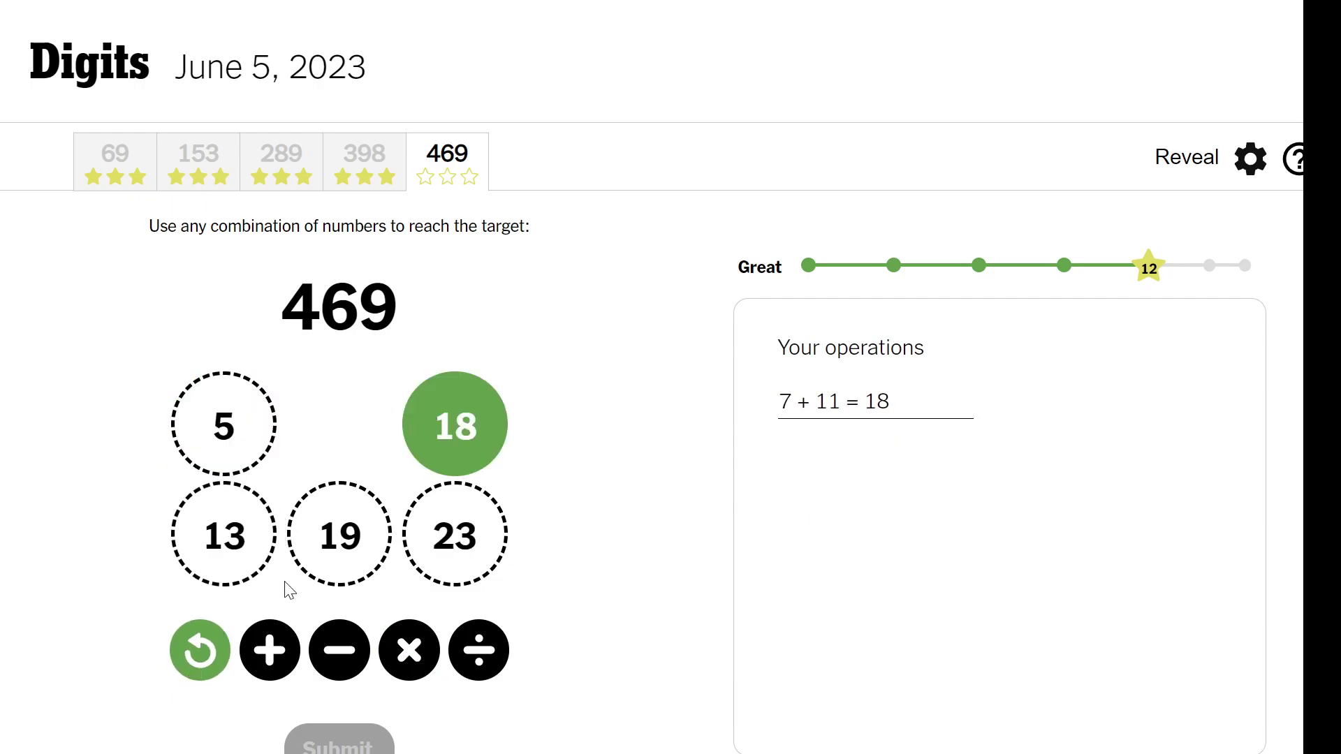
click(200, 650)
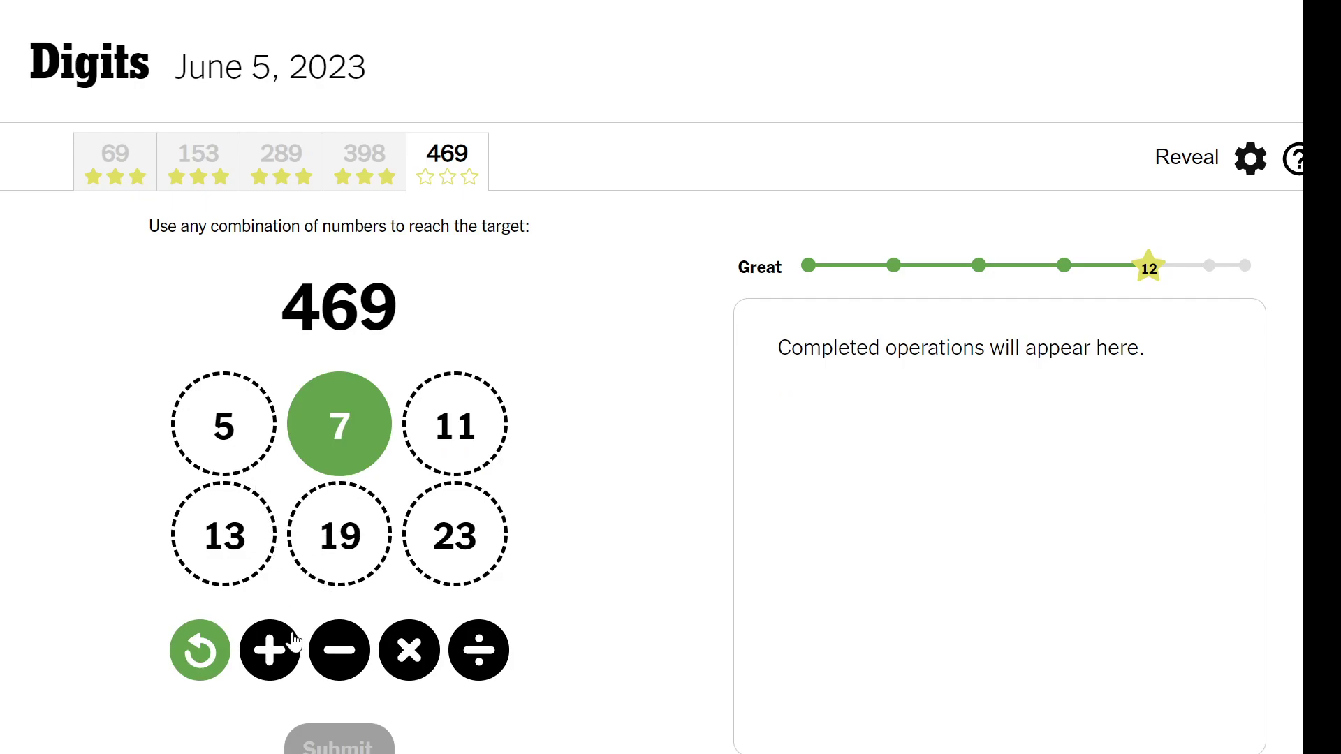
Try (7 + 13) × 23 = 460, then undo to restore the starting numbers
click(269, 651)
click(224, 536)
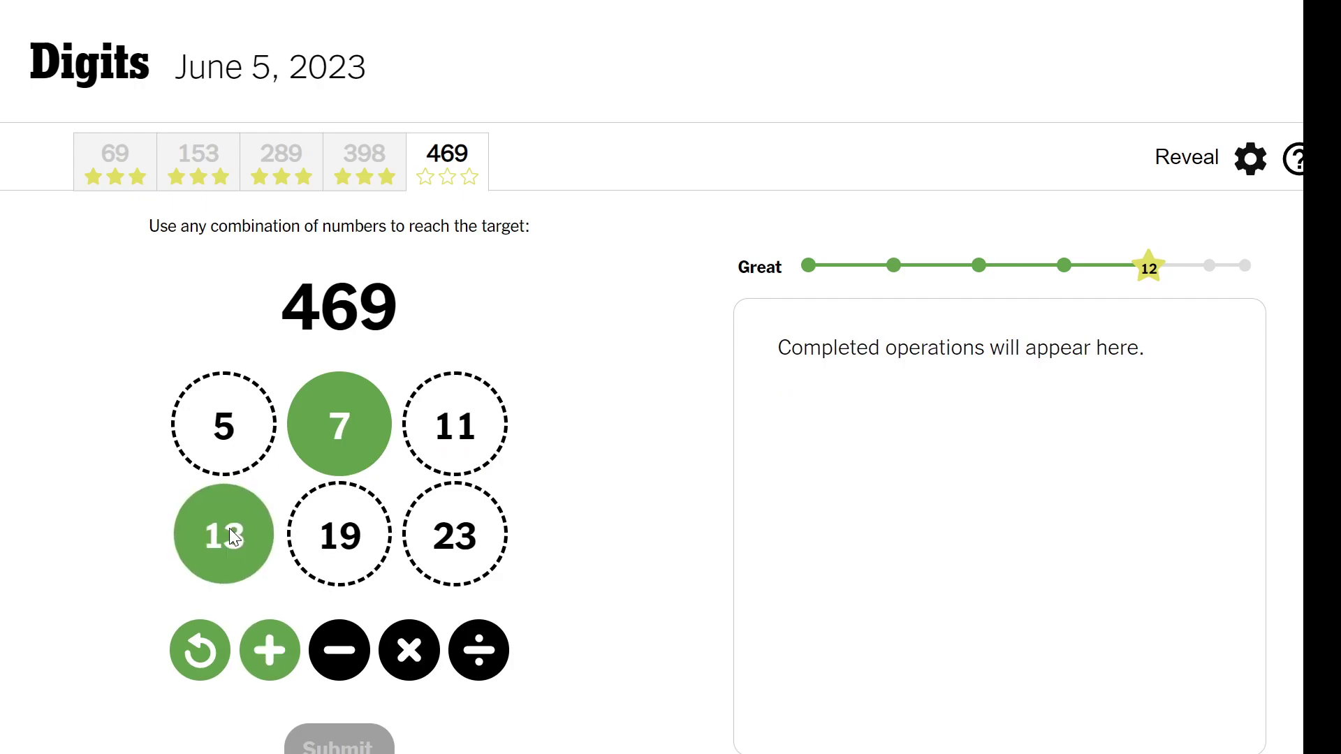
click(427, 664)
click(443, 551)
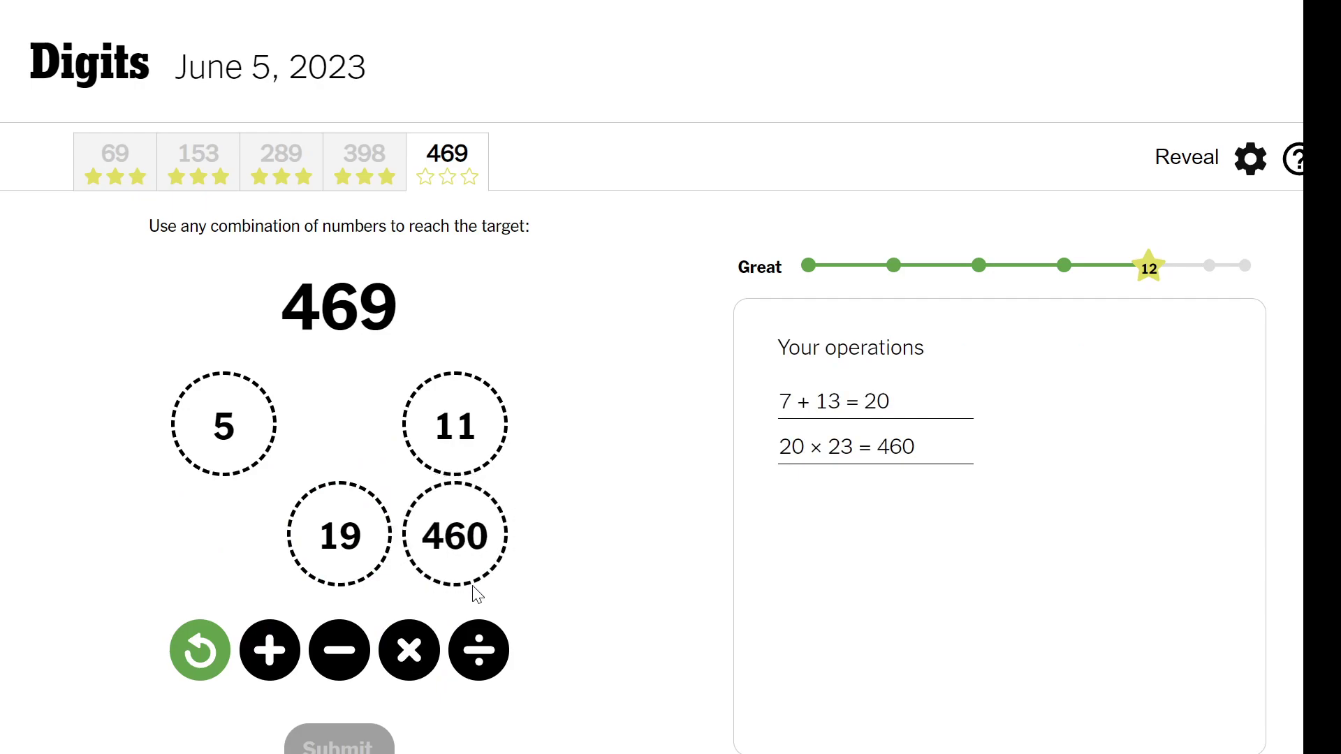
click(179, 659)
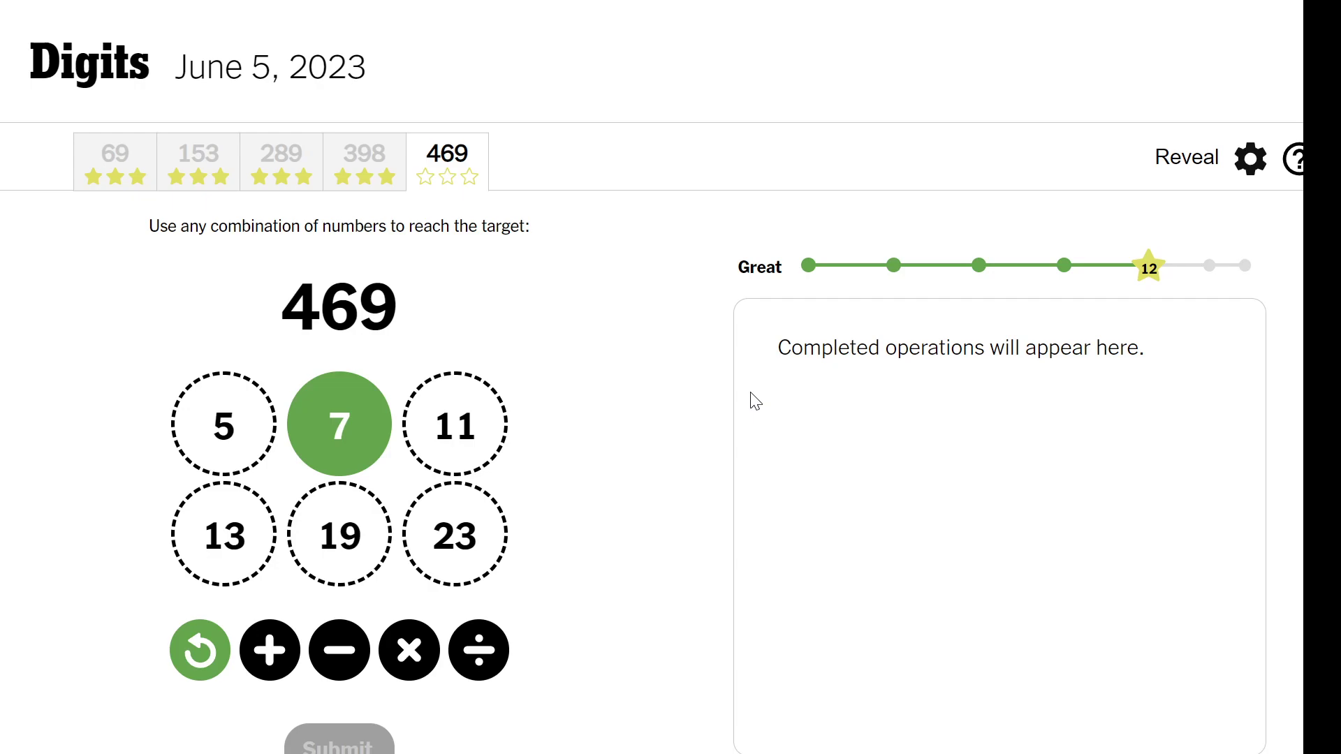
click(484, 553)
click(342, 658)
click(346, 571)
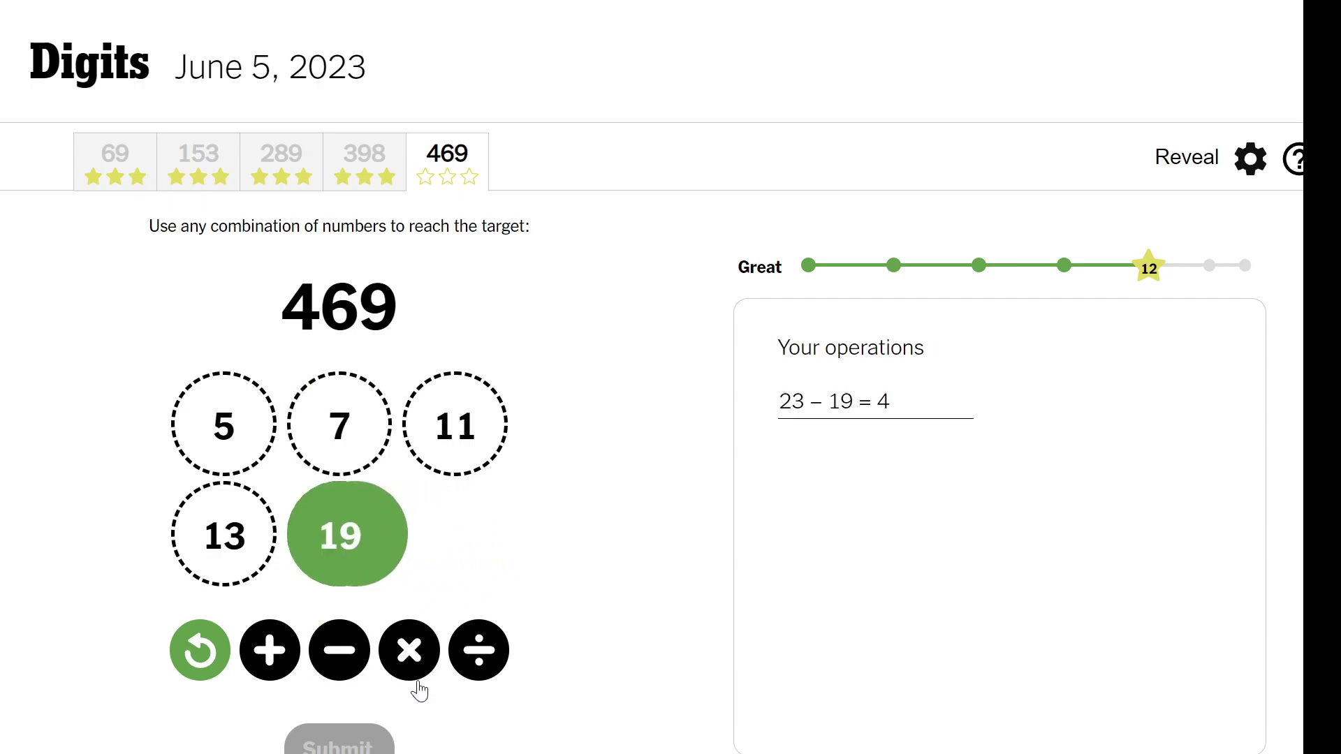
click(407, 672)
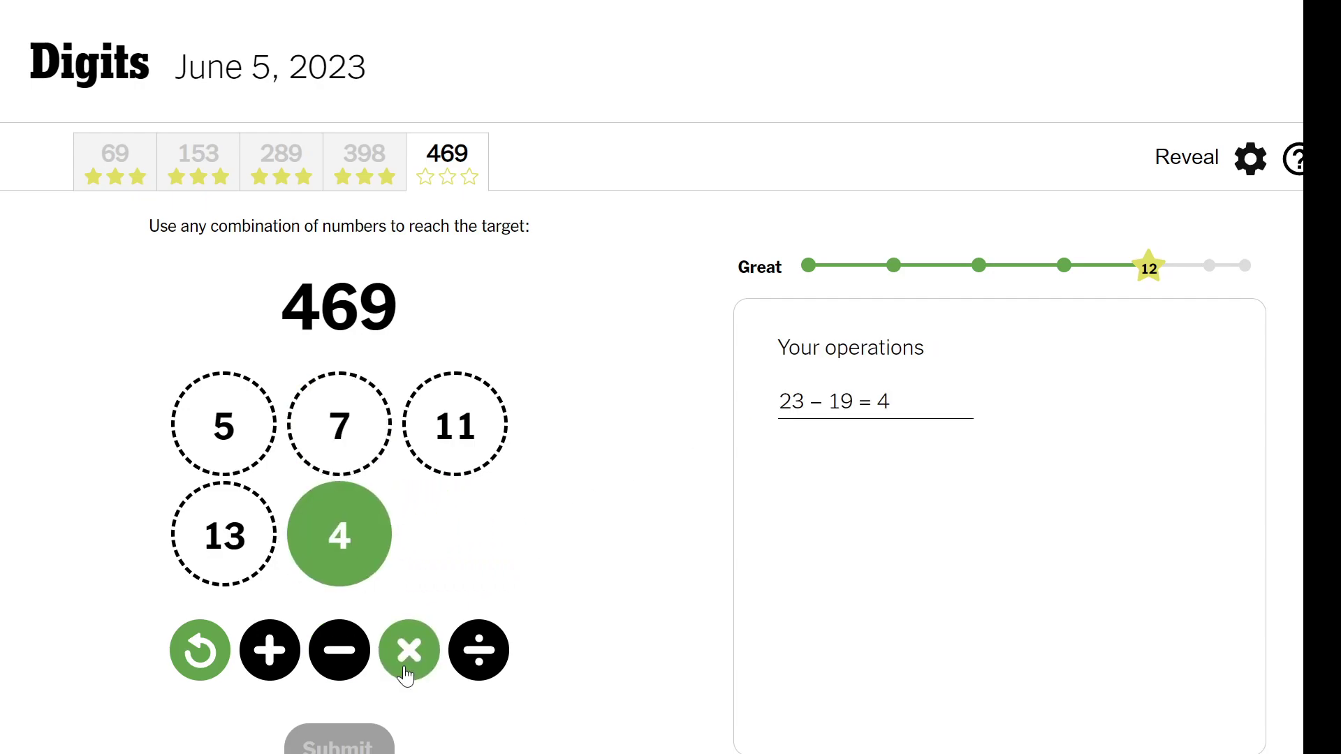
click(222, 565)
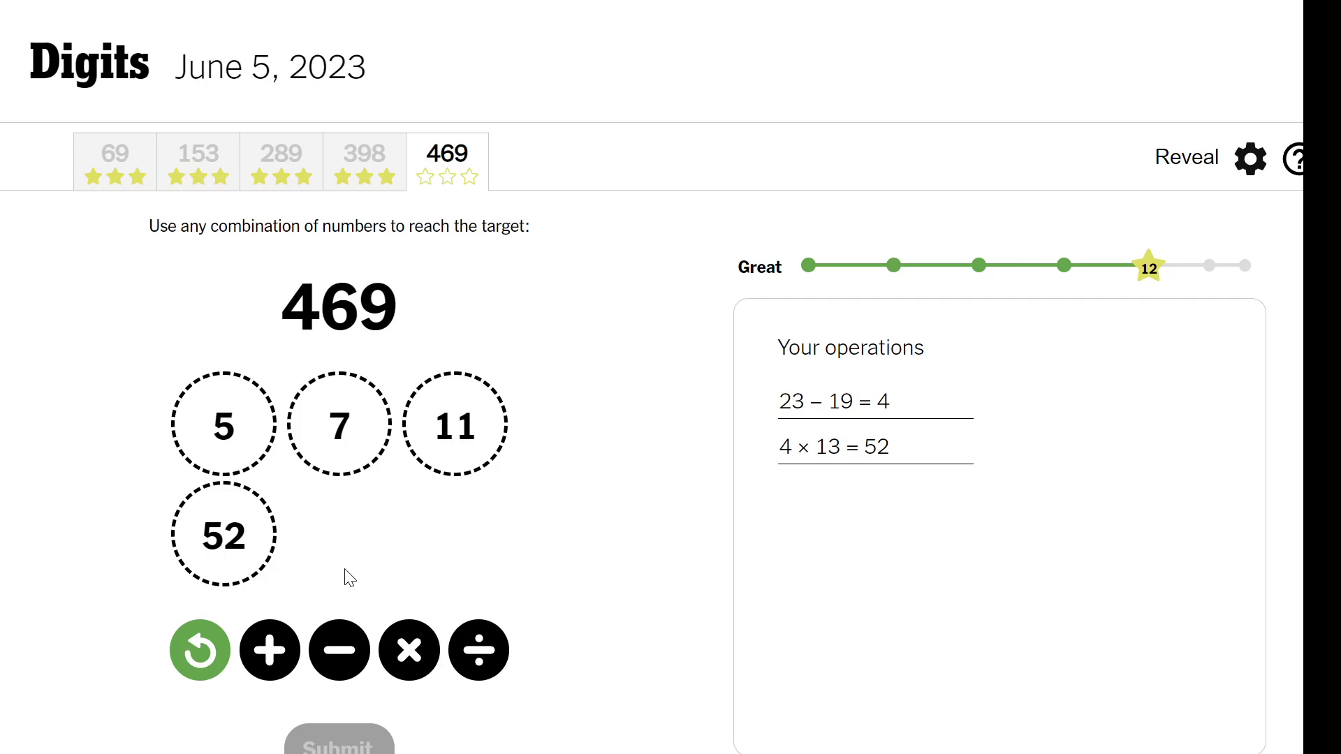
click(199, 561)
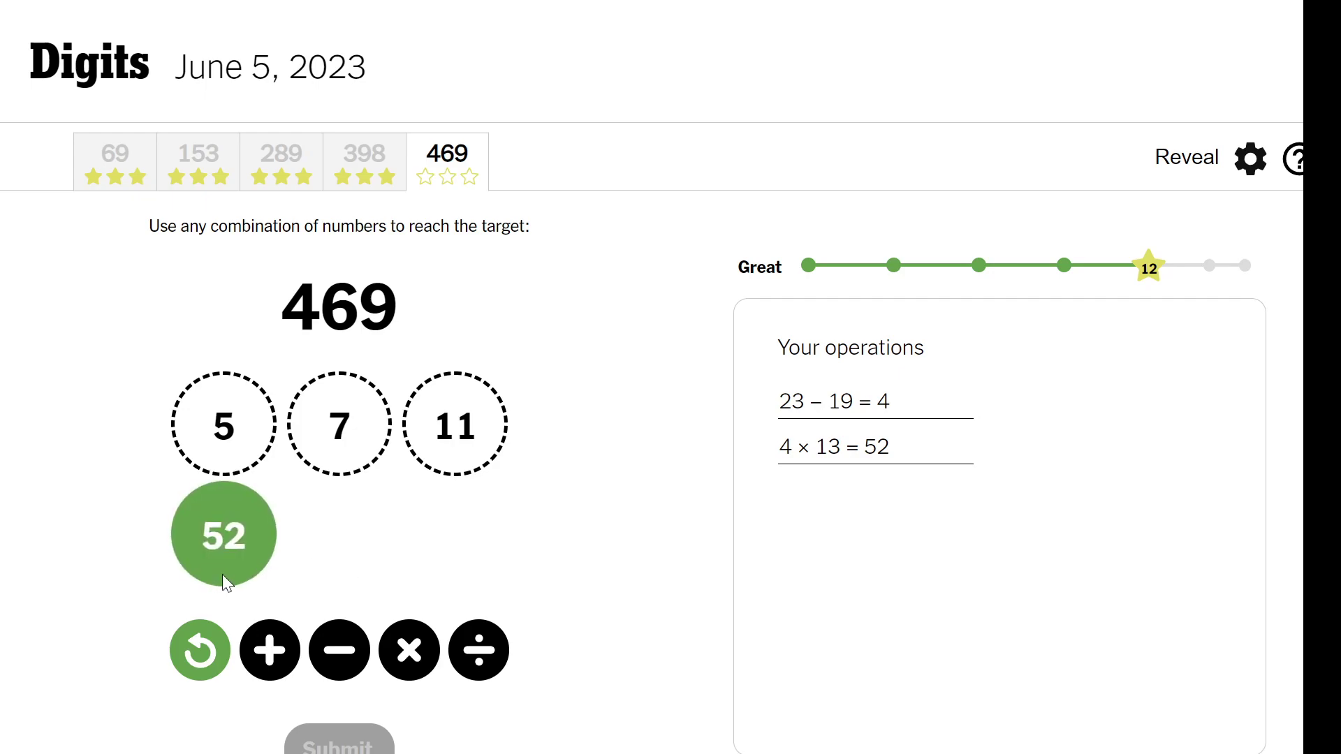
click(275, 656)
click(458, 473)
click(459, 467)
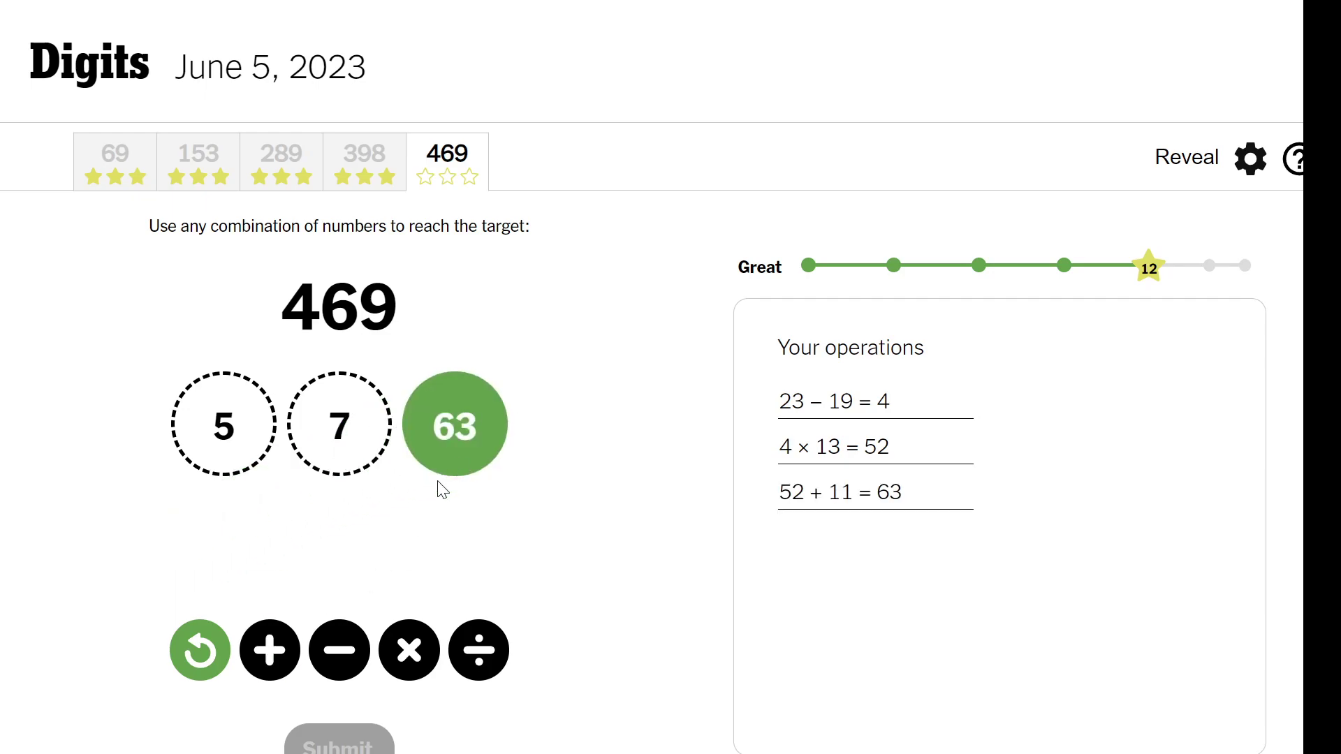
click(271, 645)
click(255, 459)
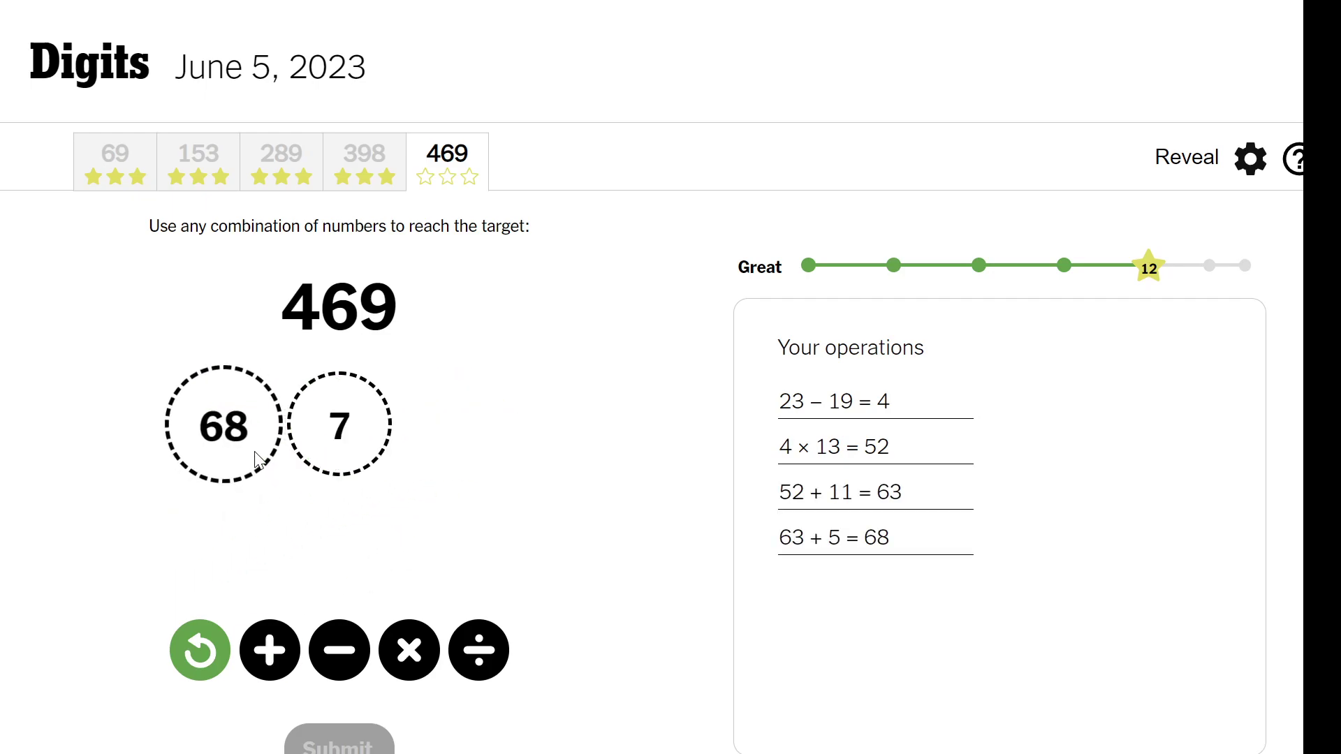
click(256, 459)
click(410, 650)
click(340, 425)
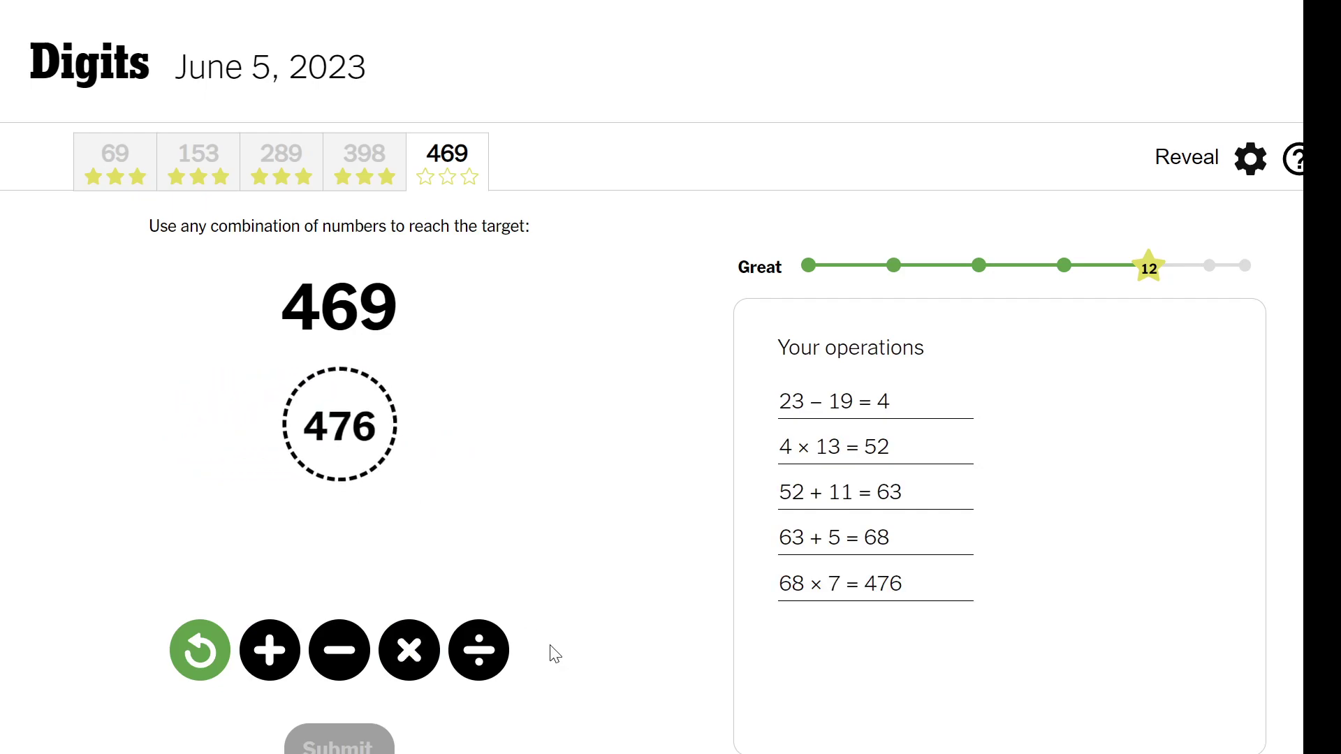
triple_click(205, 656)
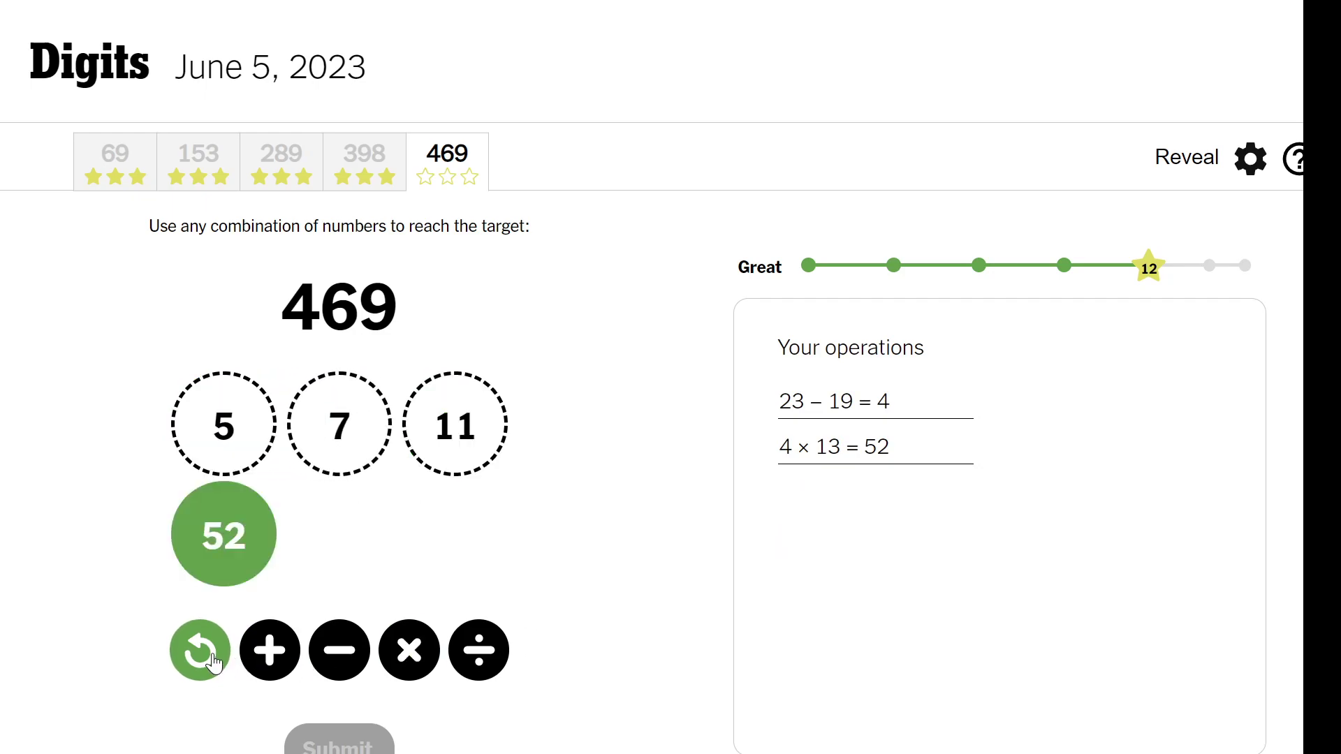
click(209, 657)
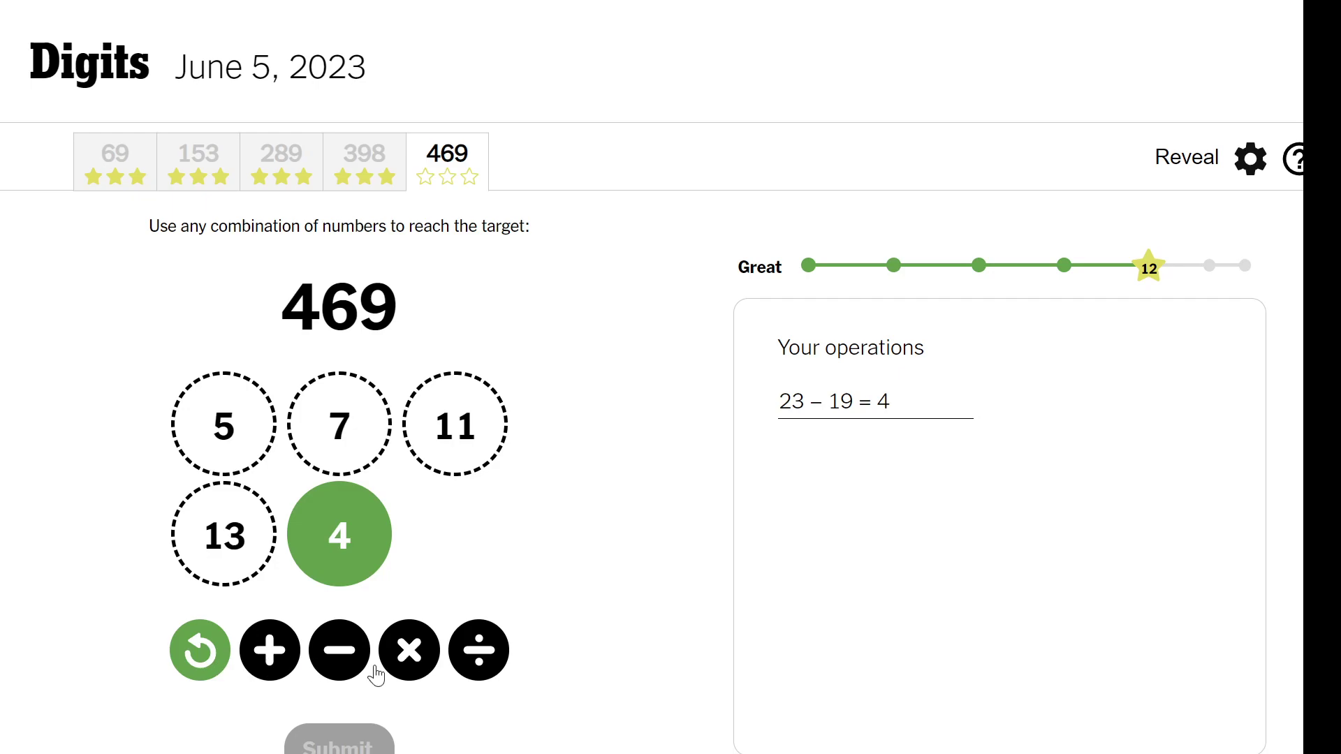
click(409, 670)
click(474, 440)
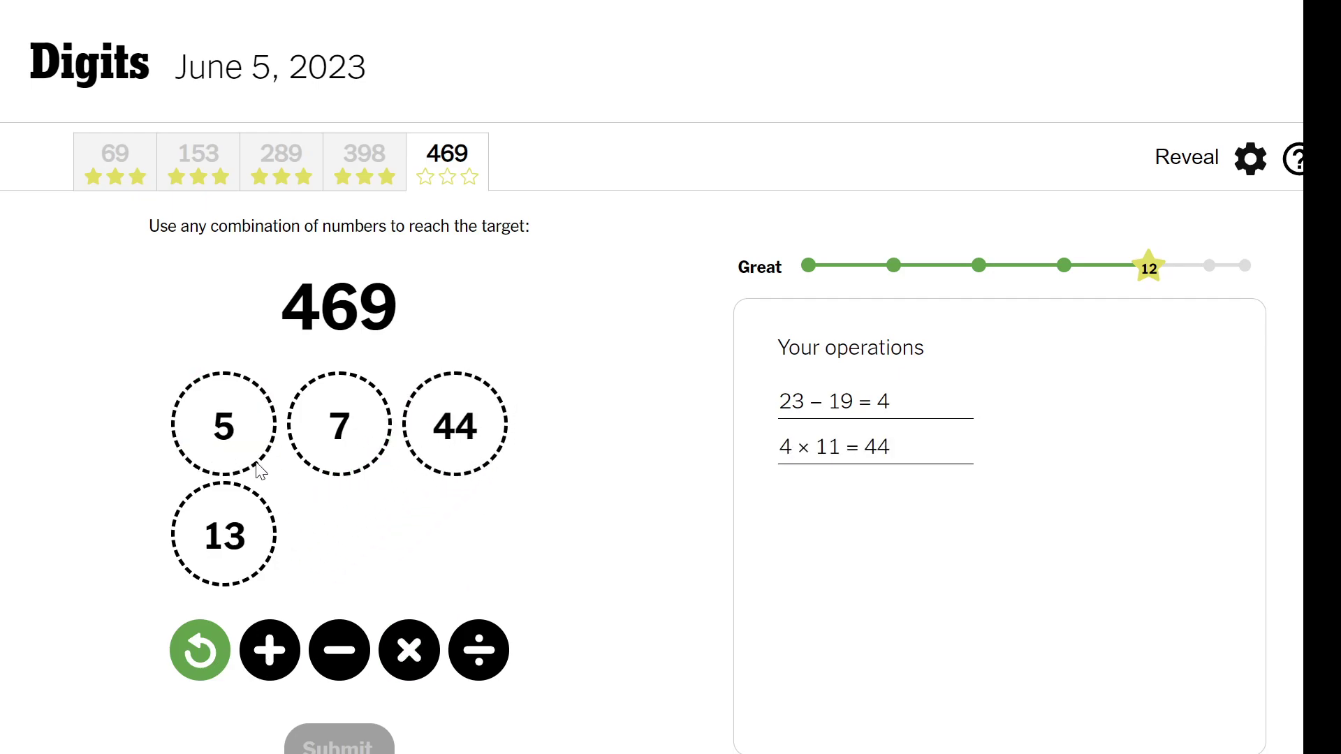
click(210, 660)
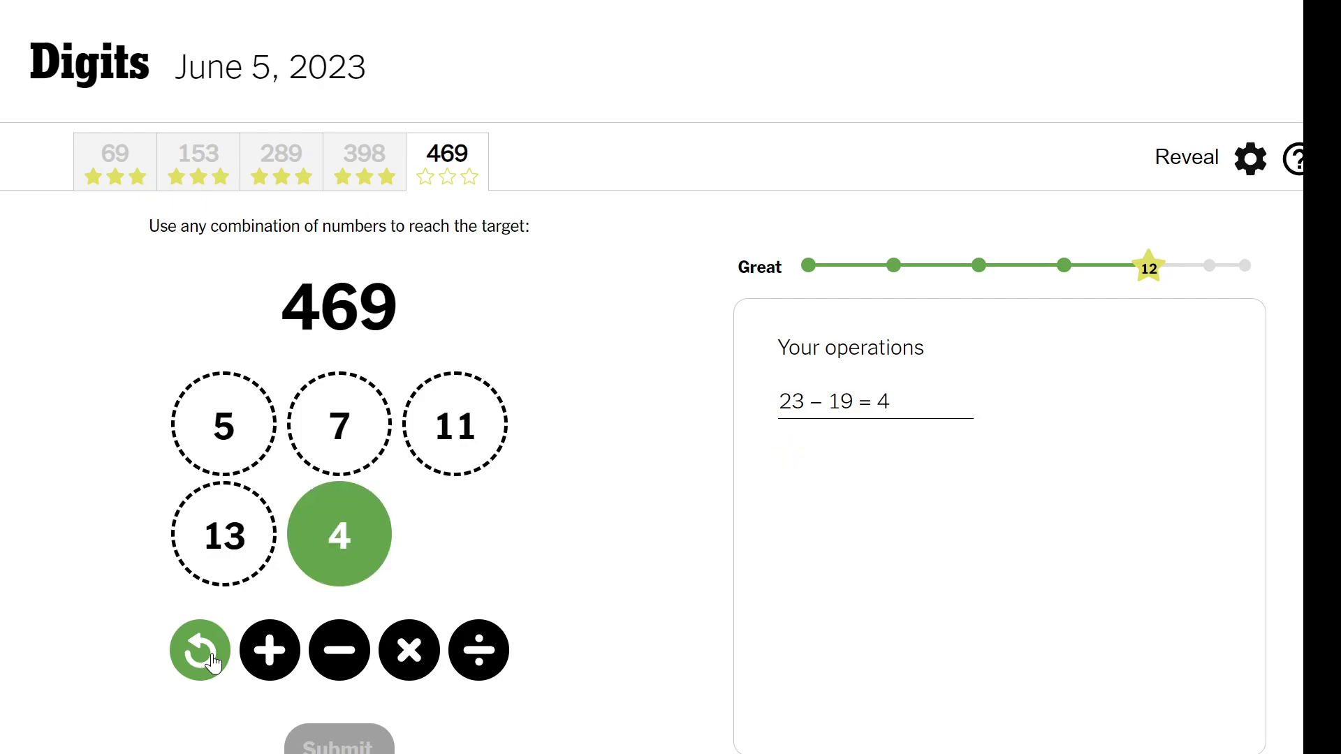
click(210, 660)
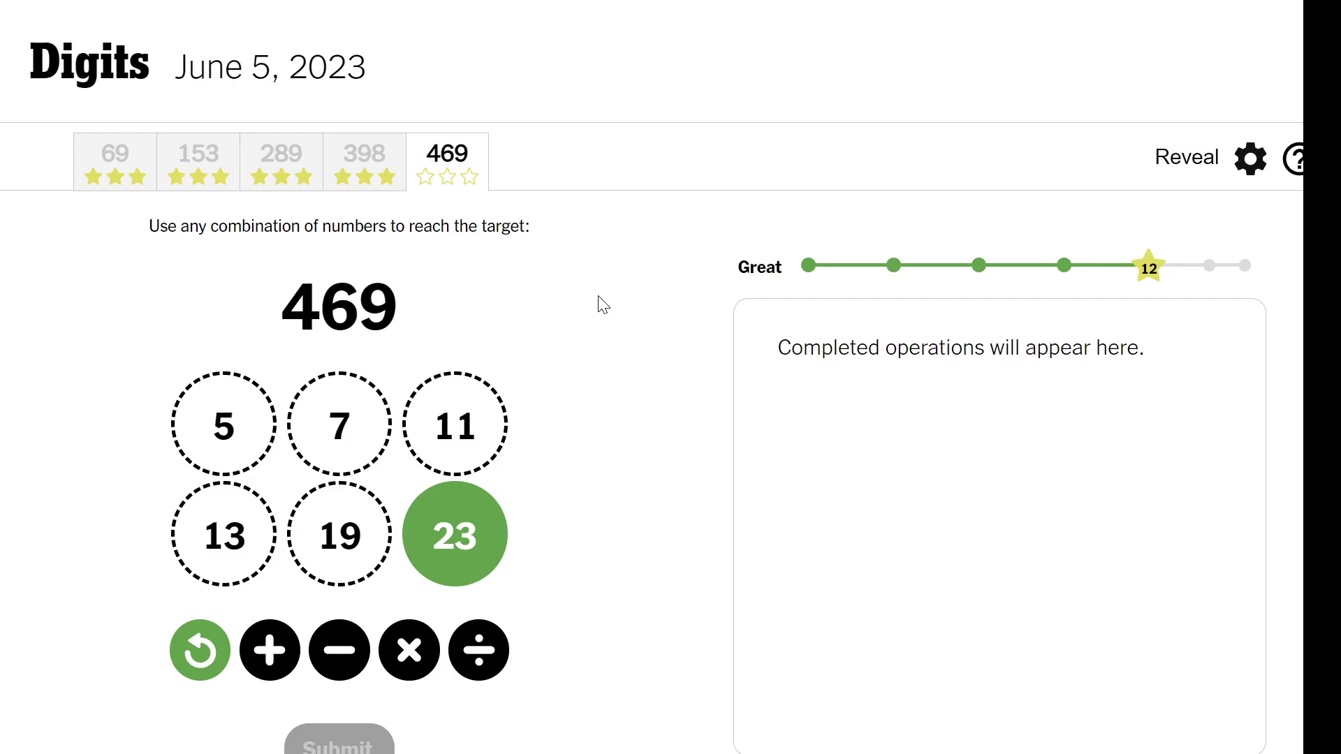
Make 253 from 23 × 11, then try 19 × 13 and undo it
click(393, 657)
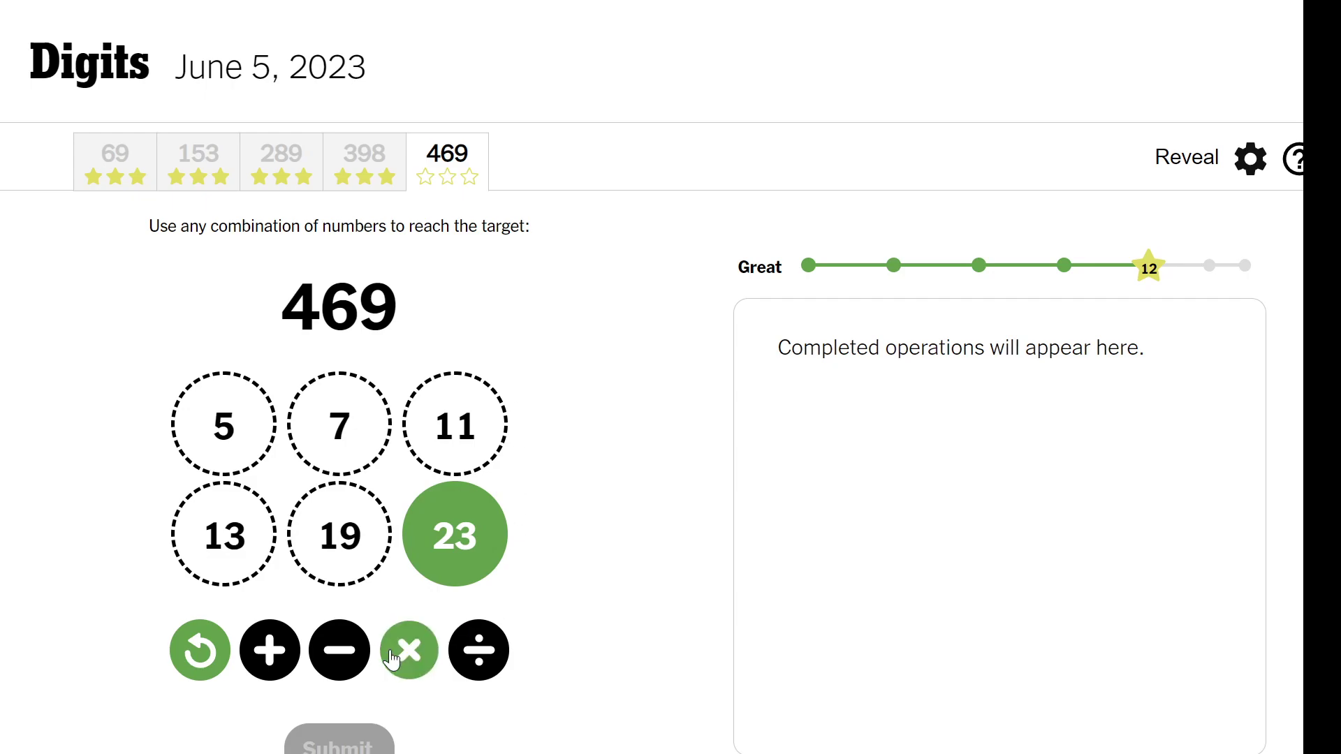
click(450, 451)
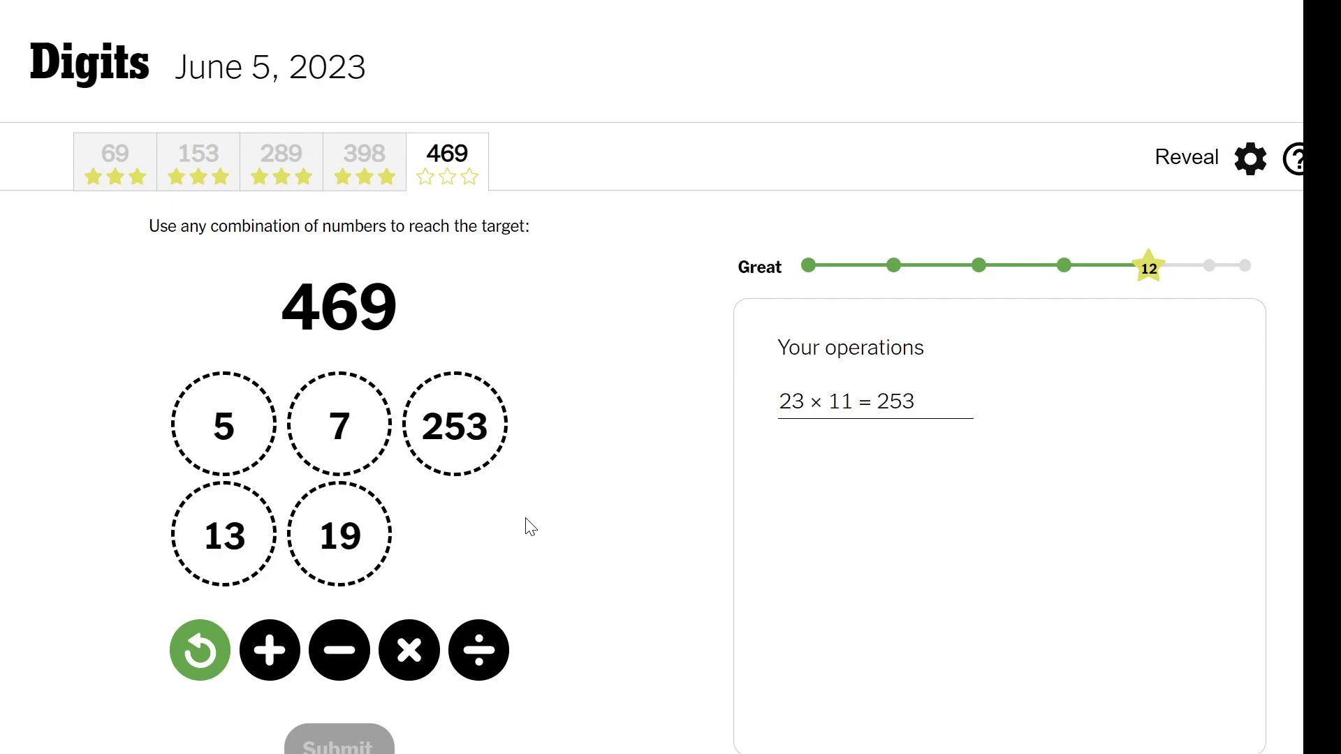
click(317, 539)
click(407, 655)
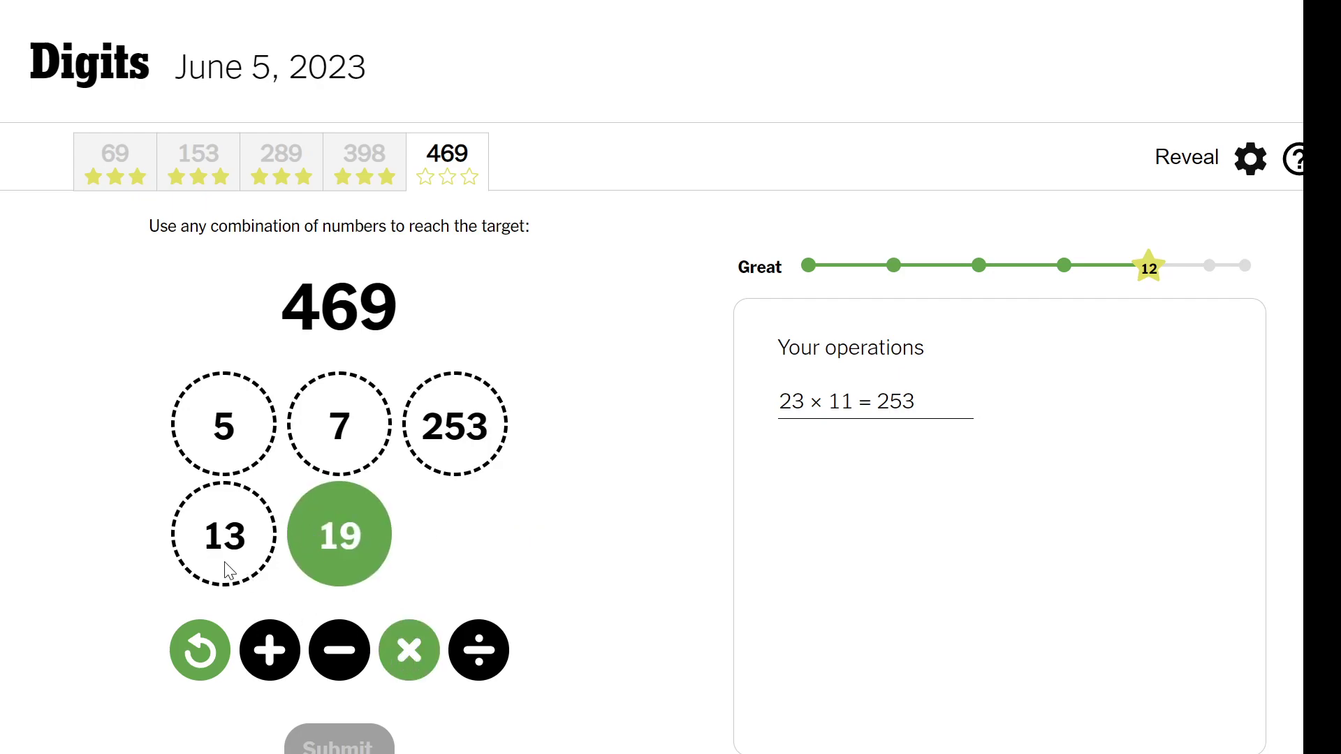
click(228, 569)
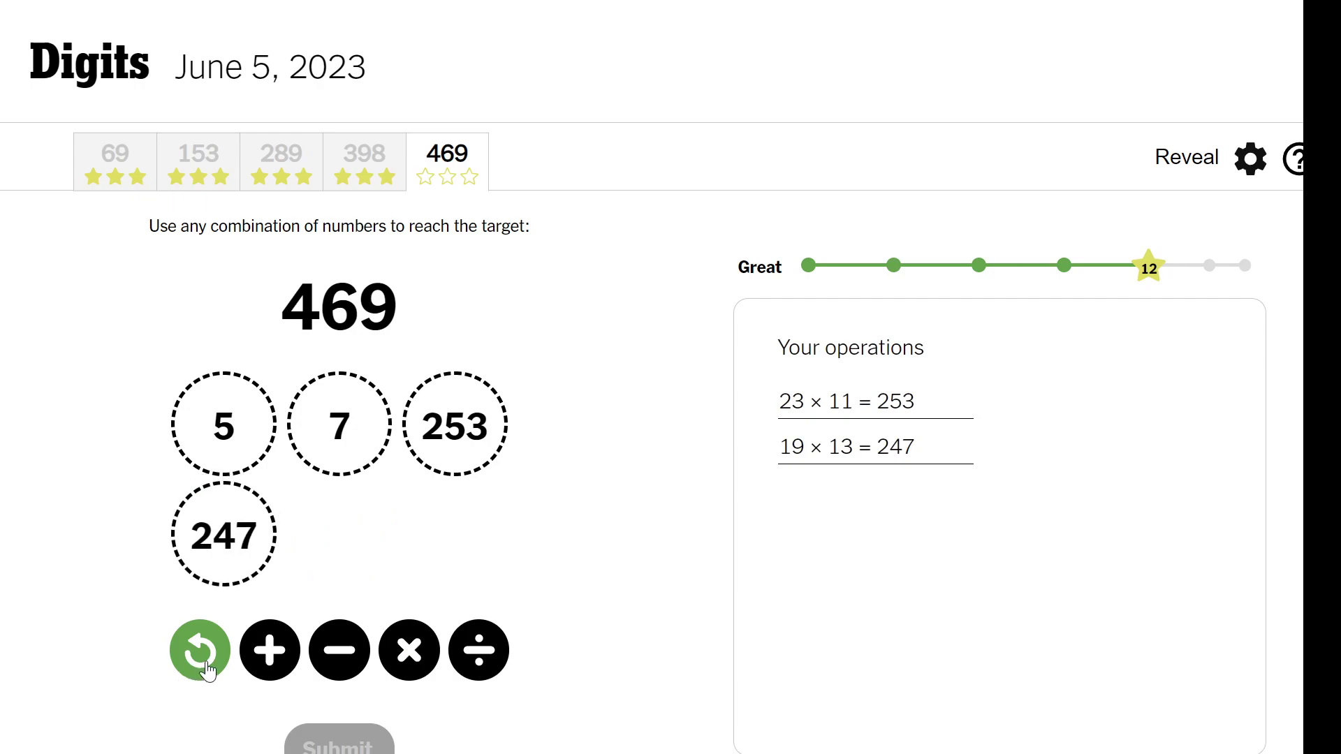
click(201, 655)
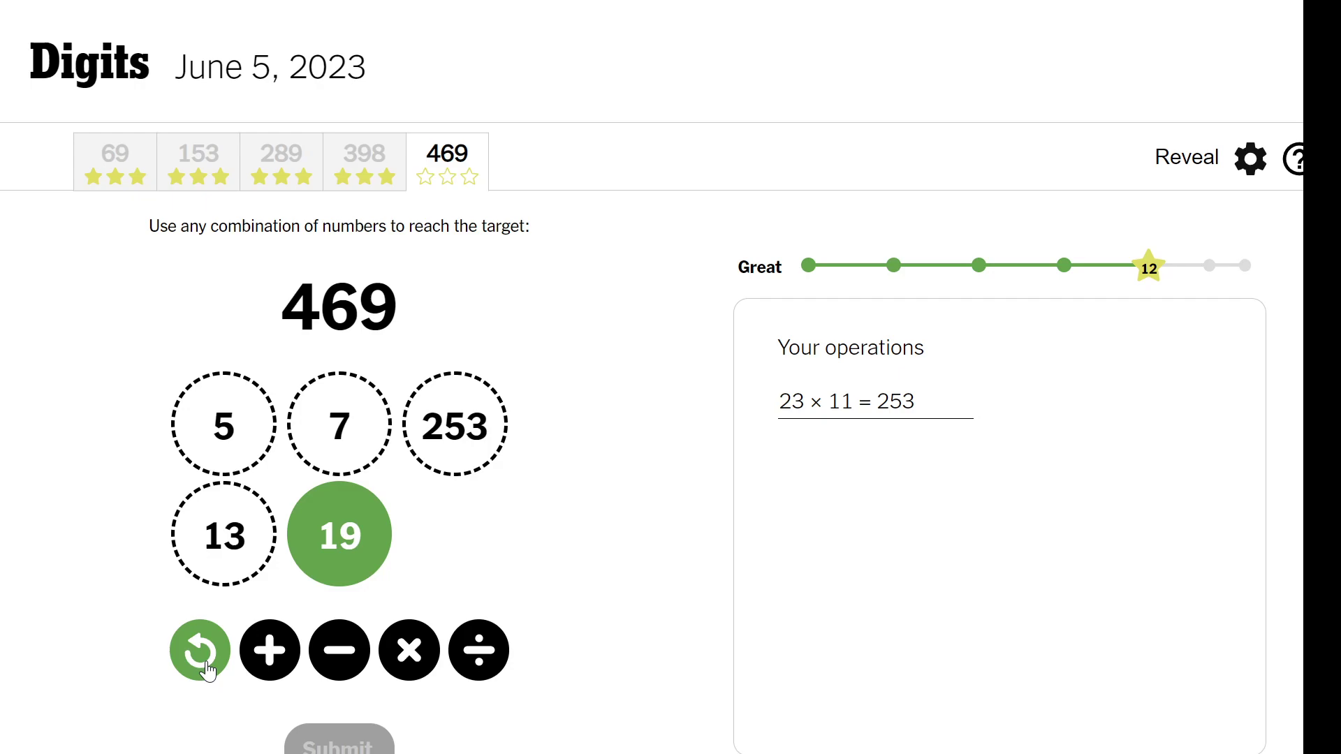
Make 12 from 7 + 5 and multiply 19 by 12 to get 228
click(328, 448)
click(270, 655)
click(224, 435)
click(349, 571)
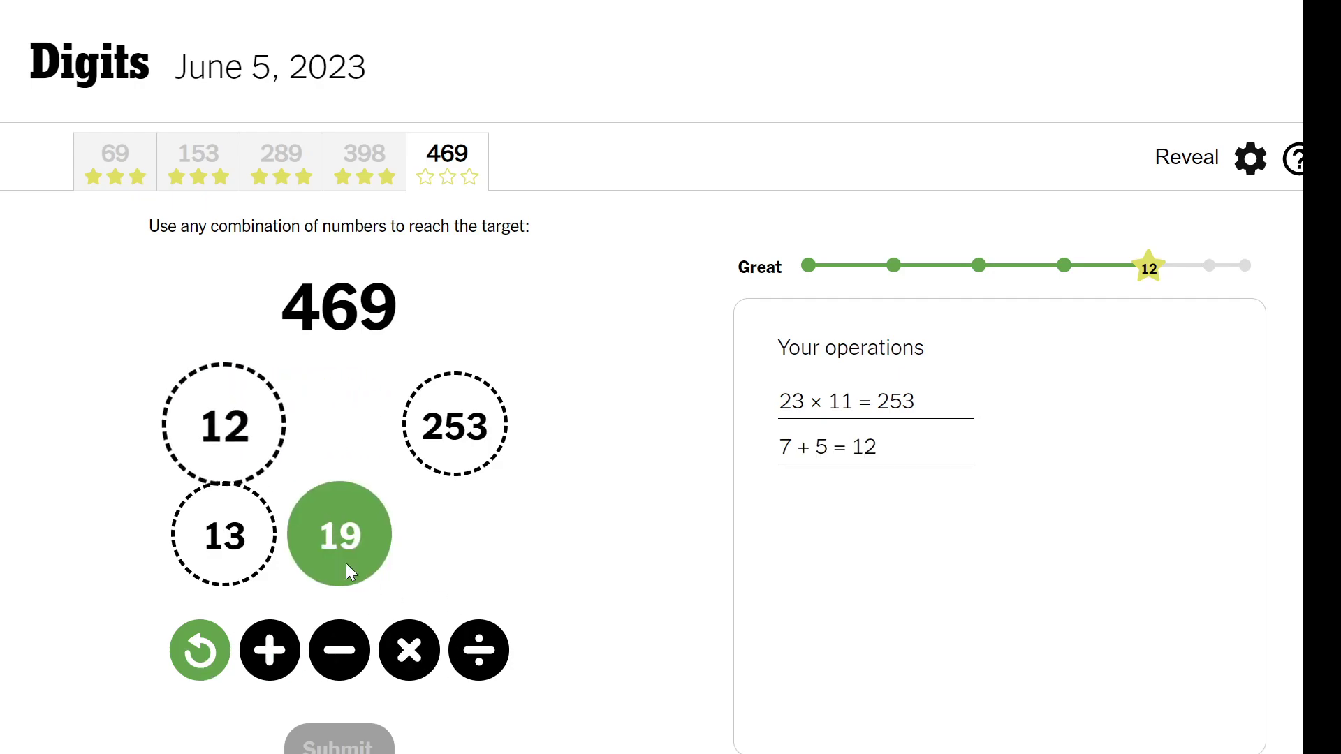
click(409, 651)
click(224, 425)
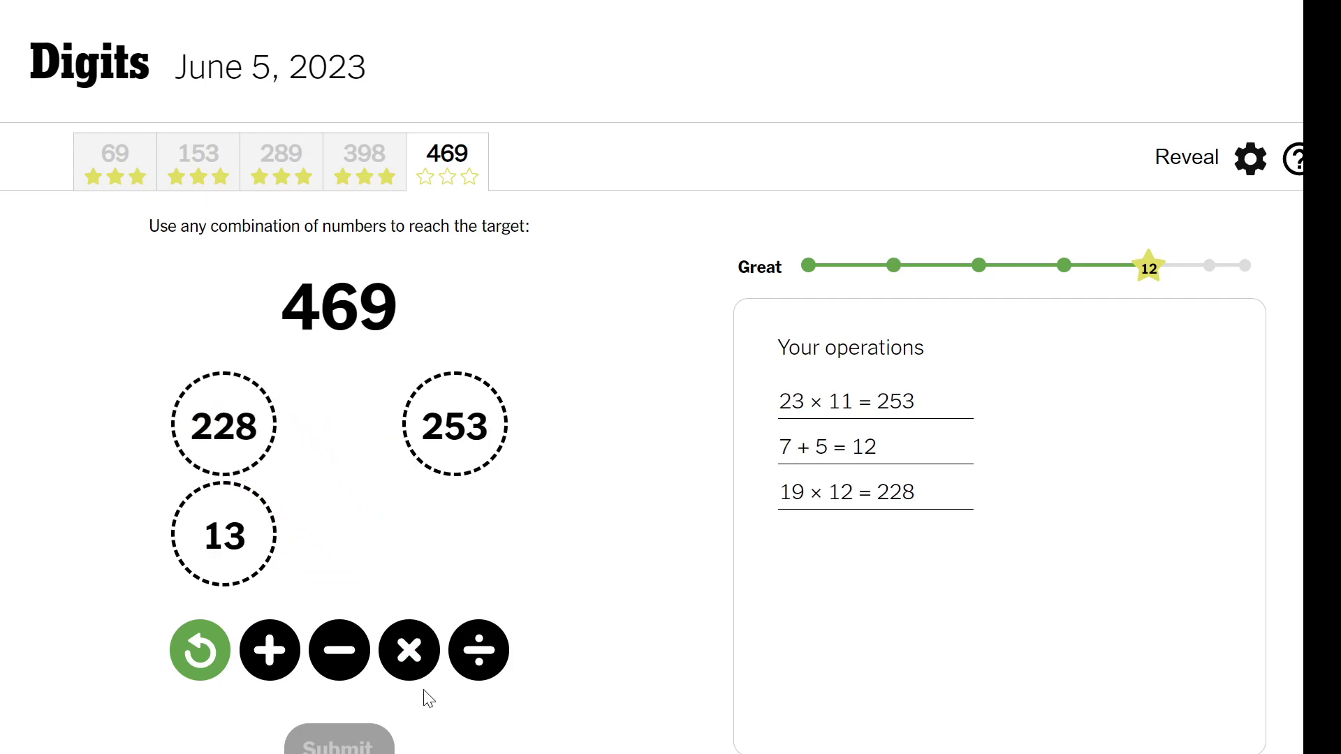
Subtract 13 from 228 for 215, add 253 to reach 468, and submit it
click(244, 431)
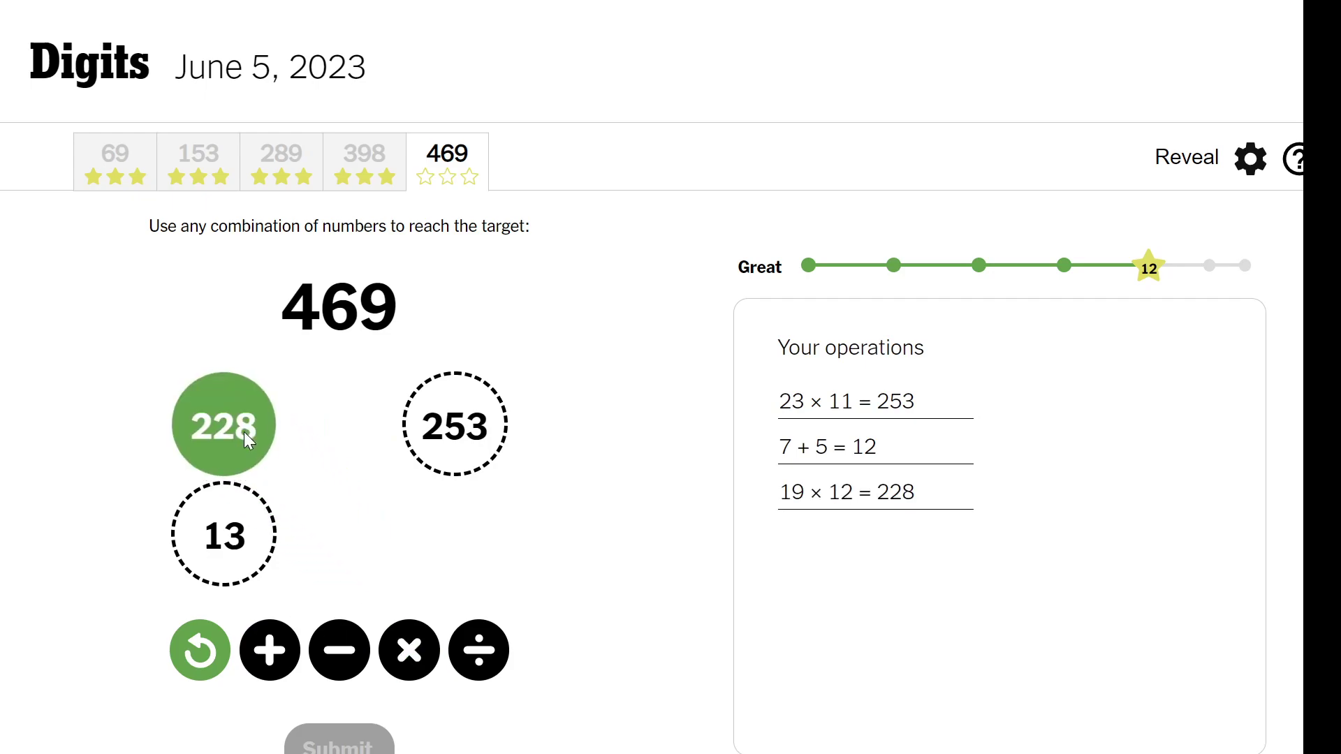
click(362, 668)
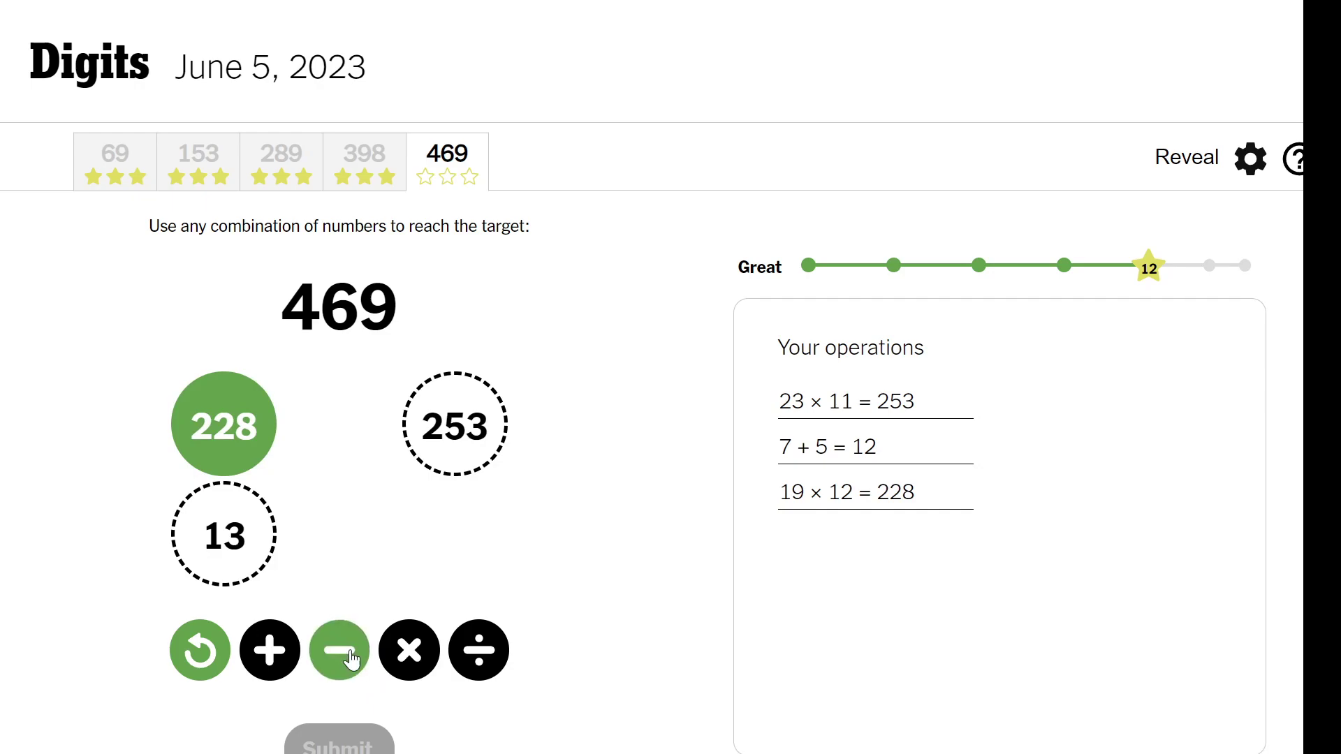
click(246, 557)
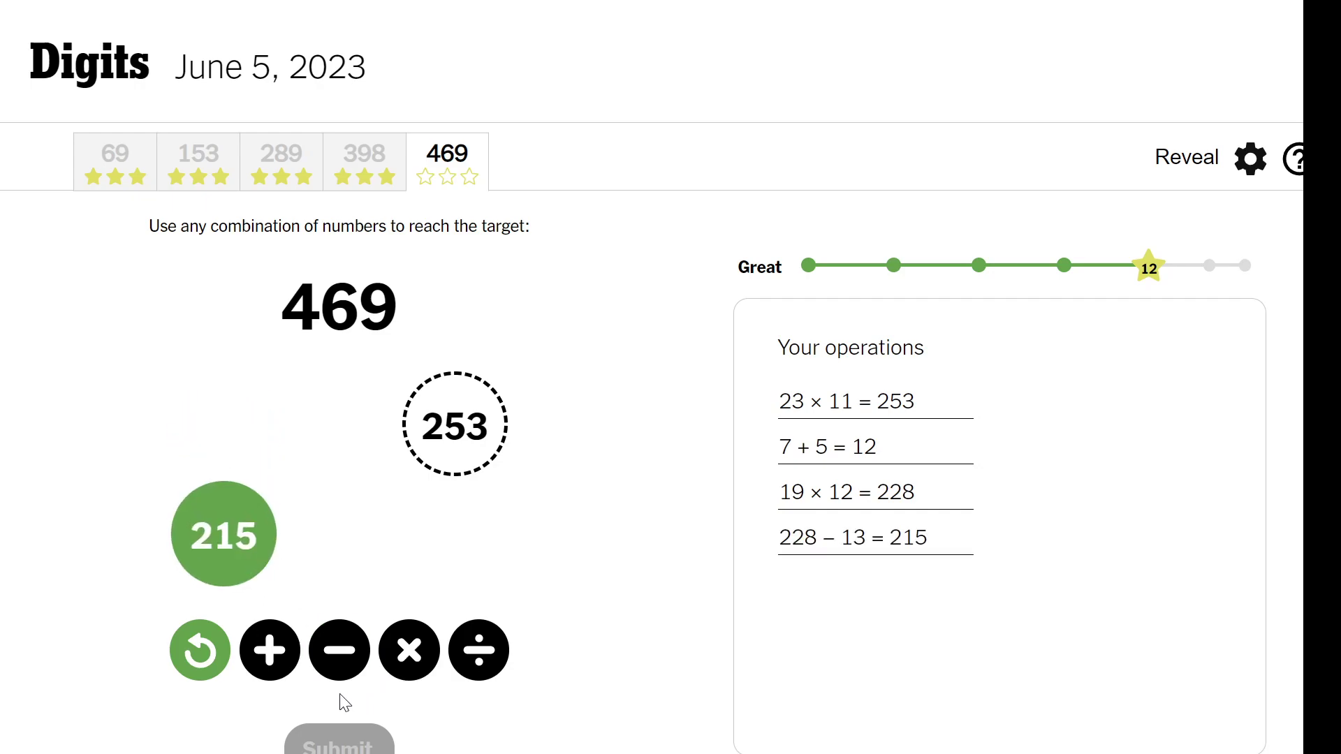
click(269, 656)
click(454, 424)
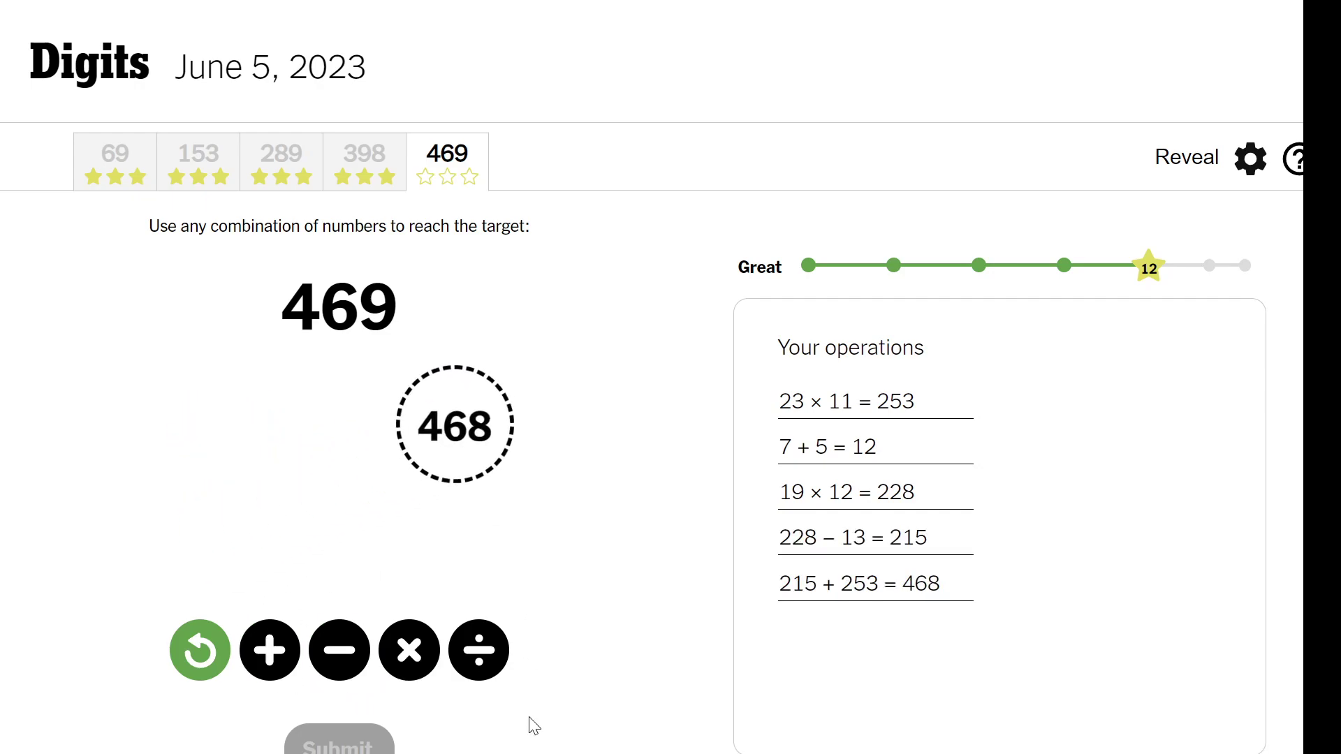
click(477, 452)
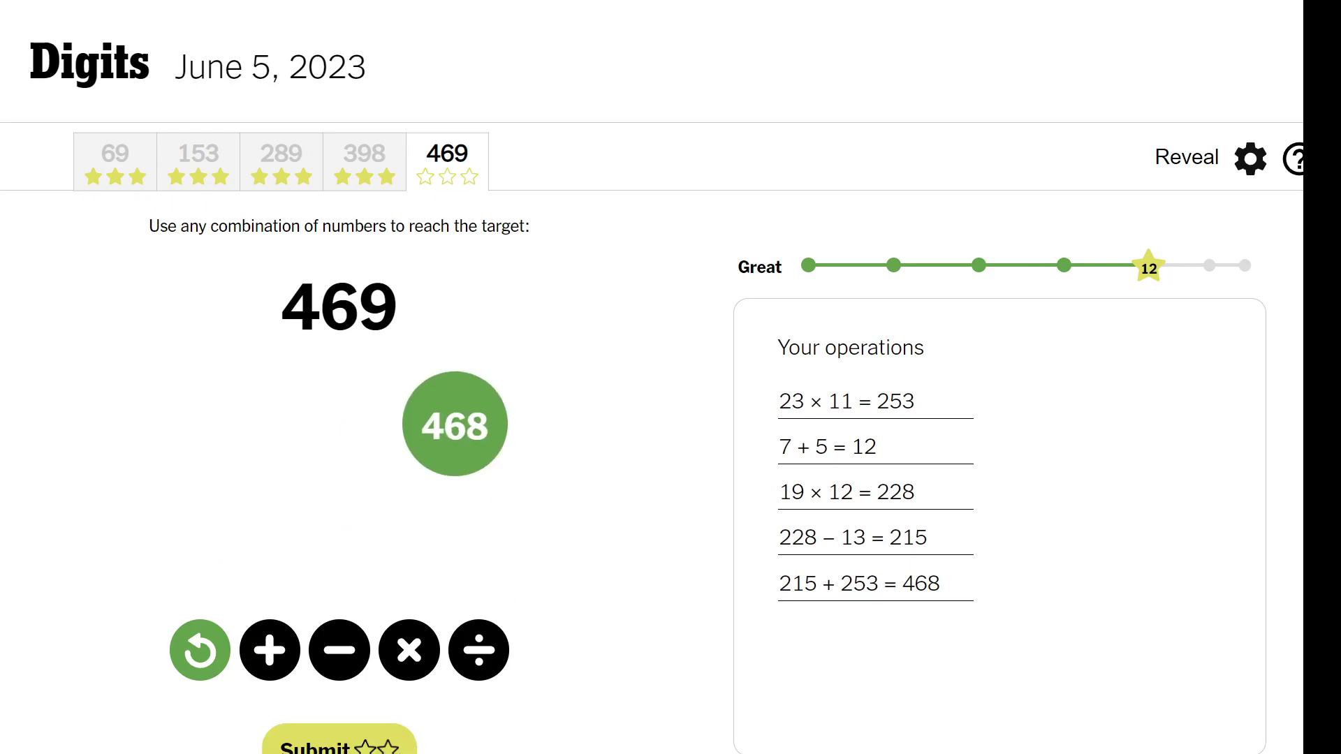
click(339, 745)
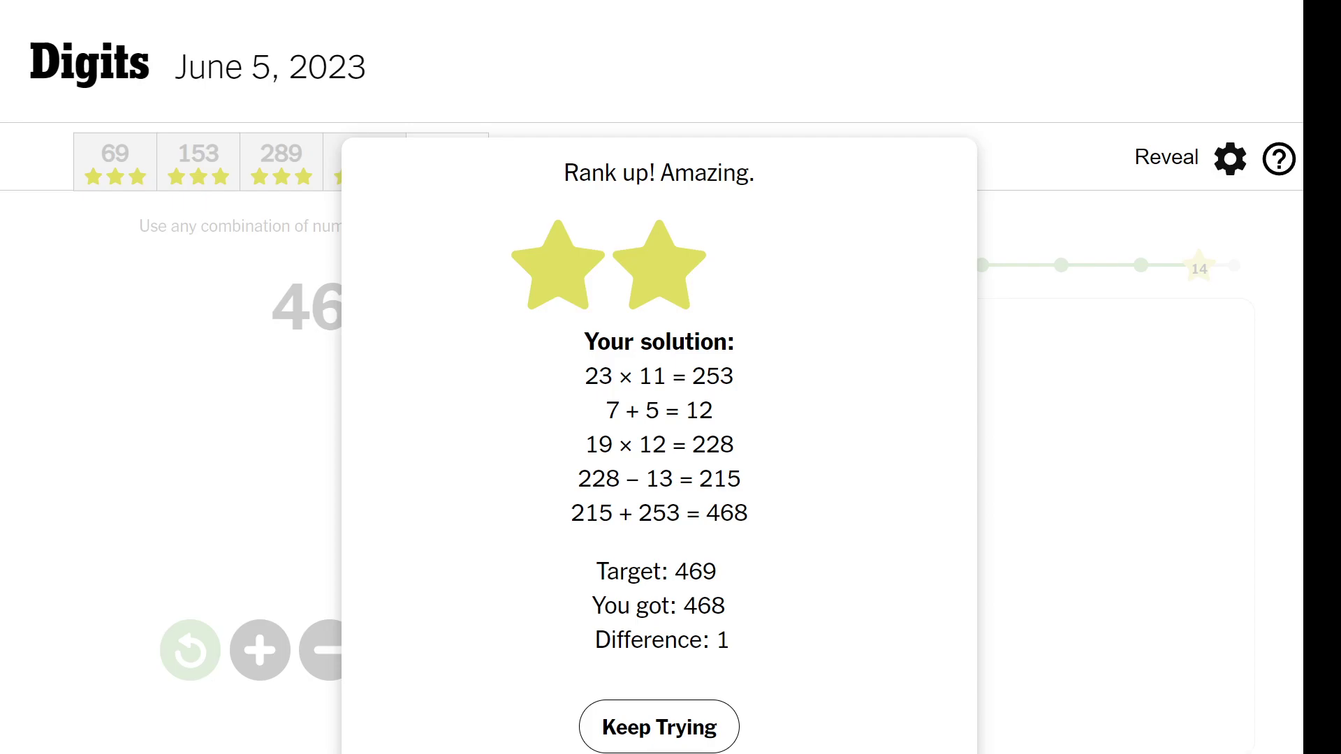
Dismiss the two-star Rank up! results with Keep Trying to return to the board
click(283, 449)
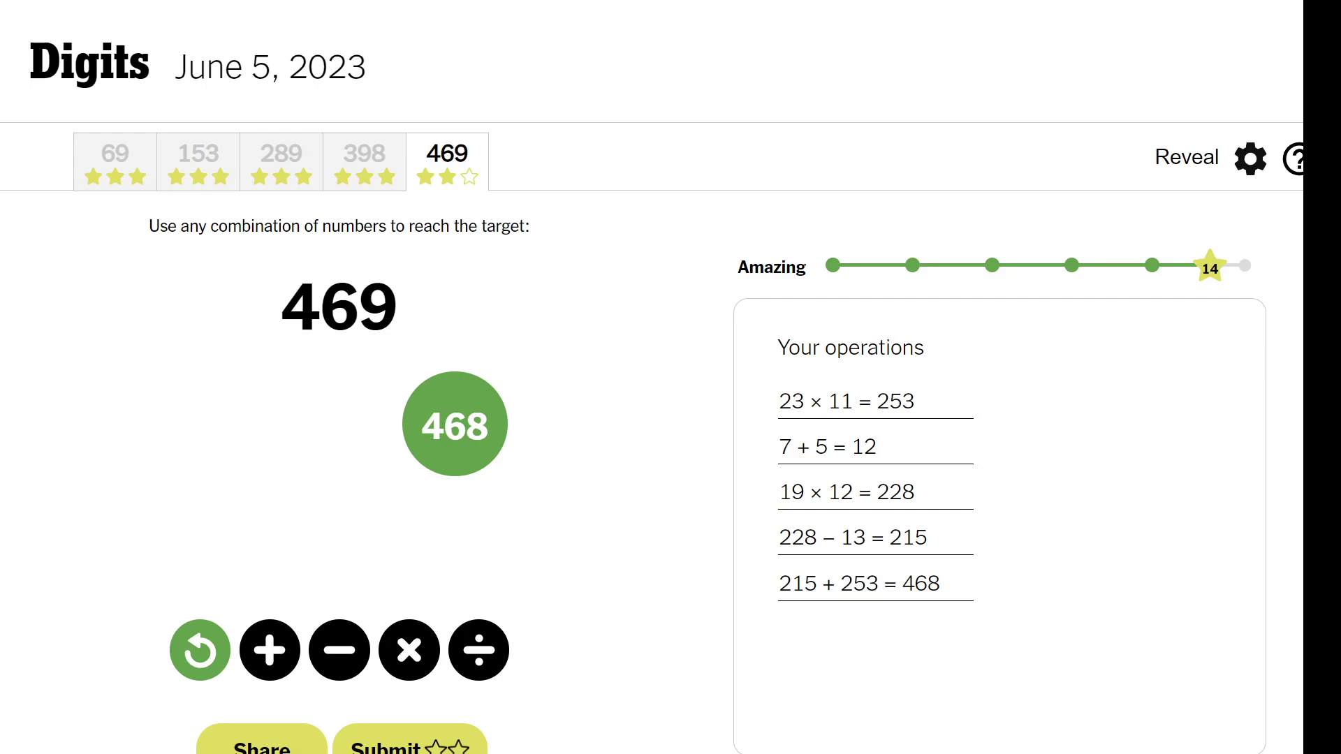
Reset the board, then make 7 + 5 = 12 and 12 − 11 = 1
click(183, 657)
click(184, 657)
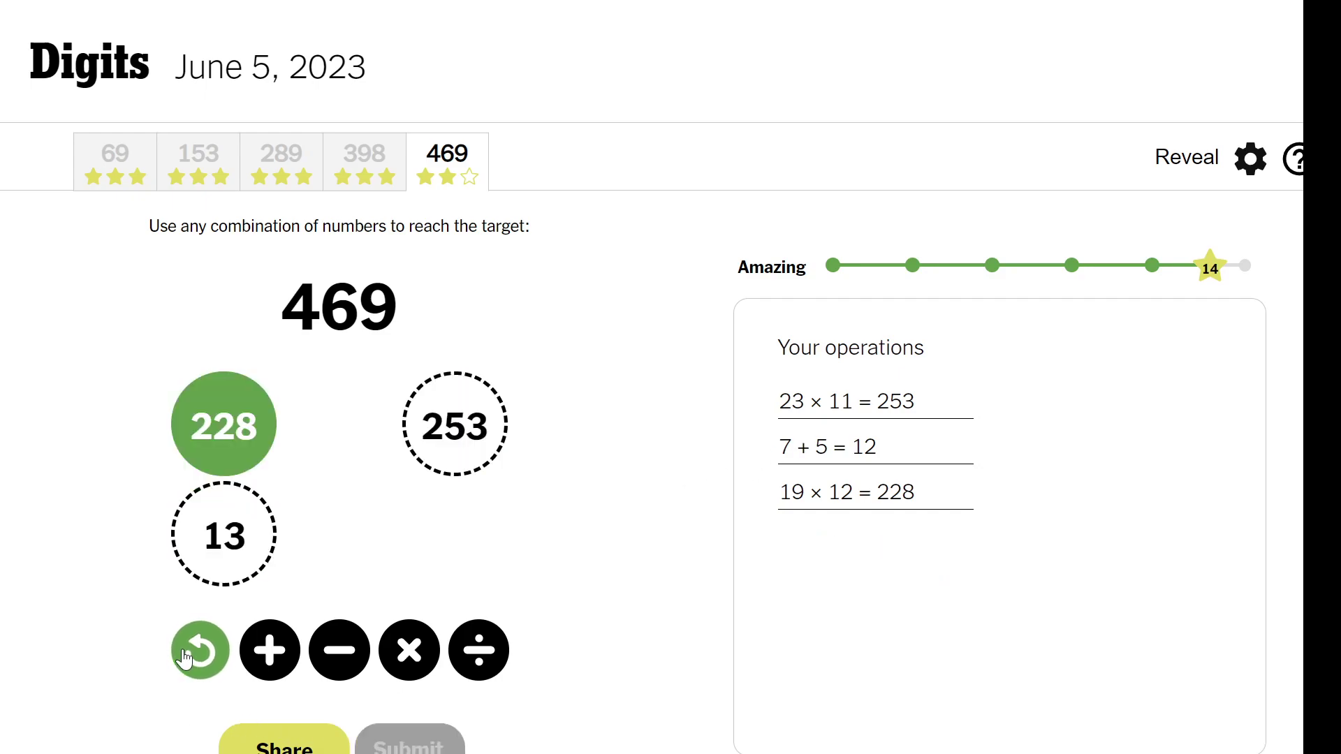
click(339, 426)
click(267, 655)
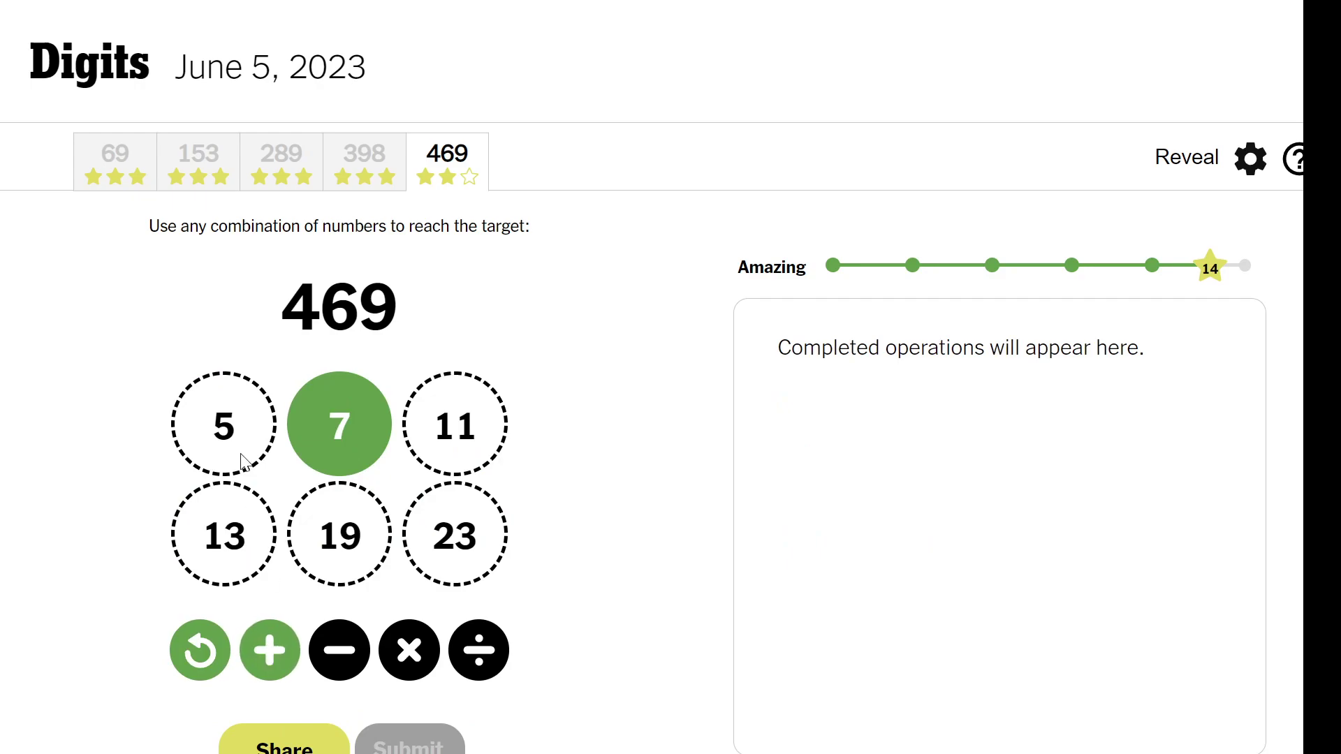
click(239, 453)
click(252, 461)
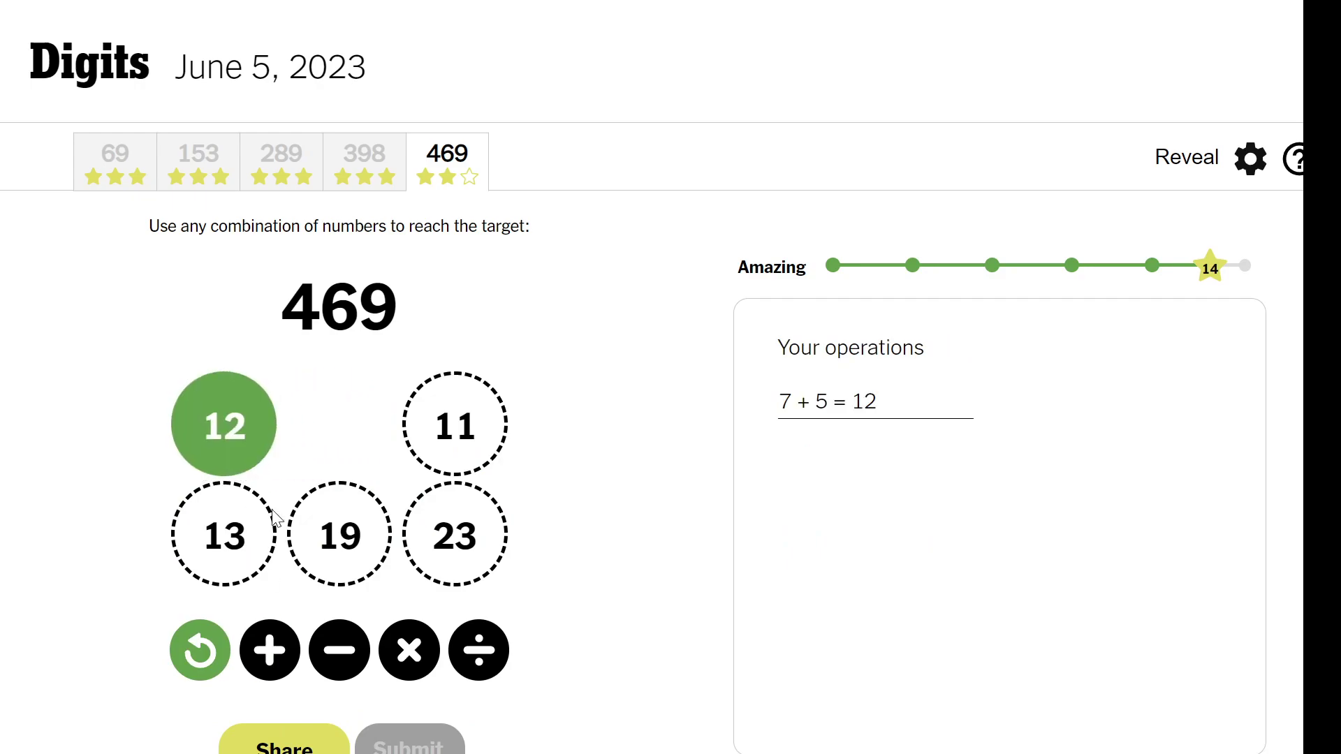
click(333, 658)
click(448, 457)
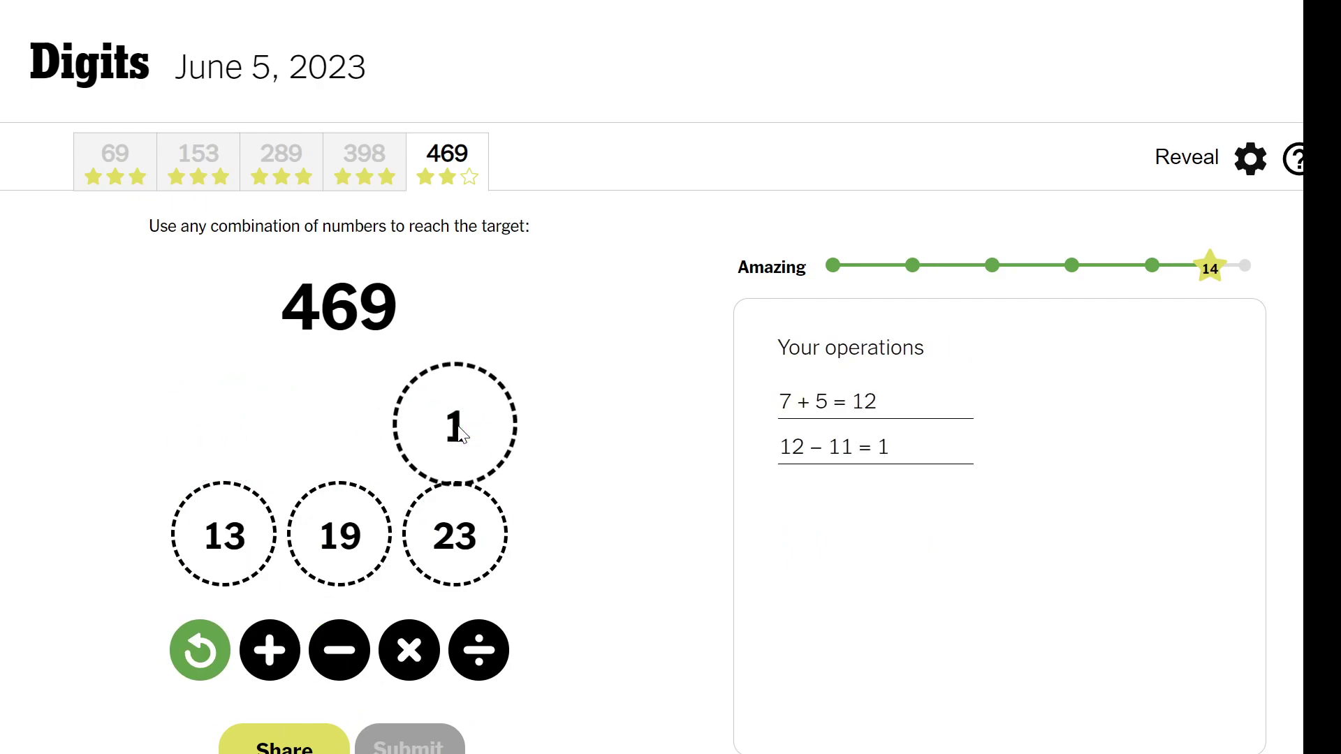
Multiply 1 by 23, then undo back to before the 12 − 11 step
click(483, 449)
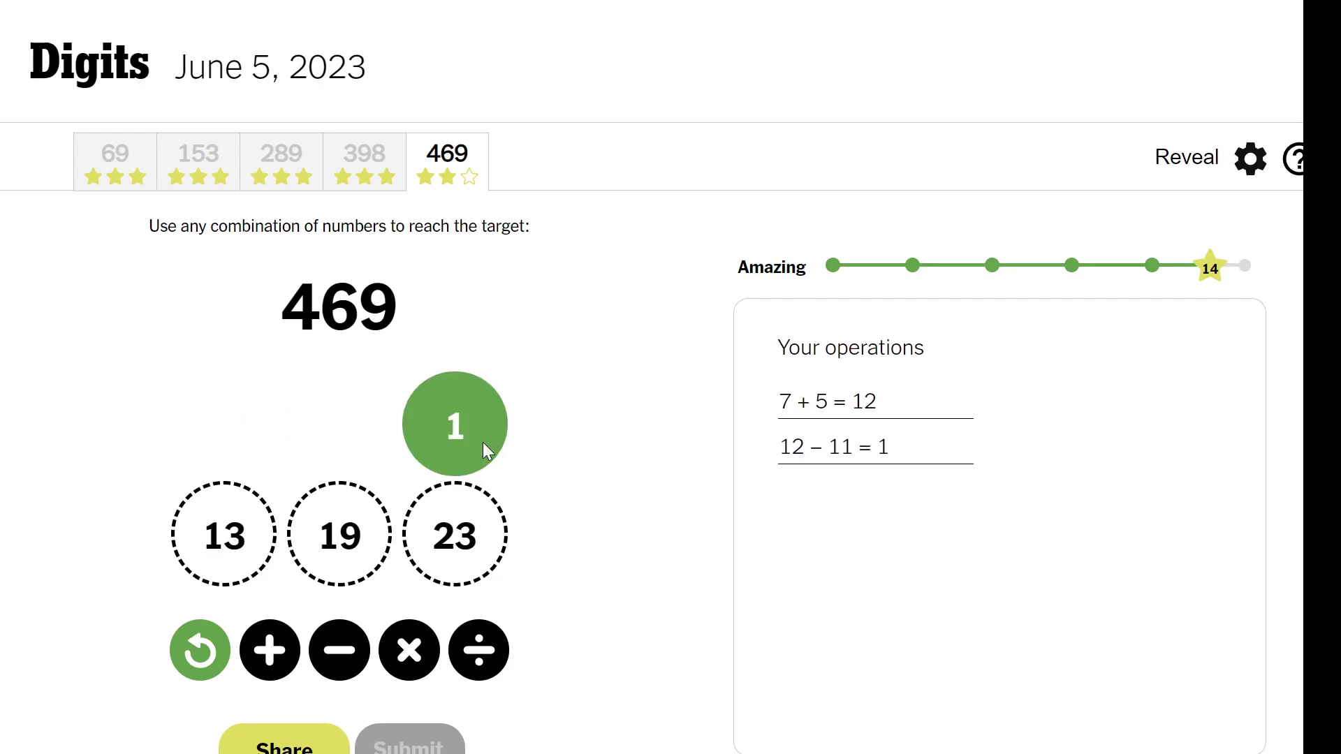
click(410, 651)
click(454, 551)
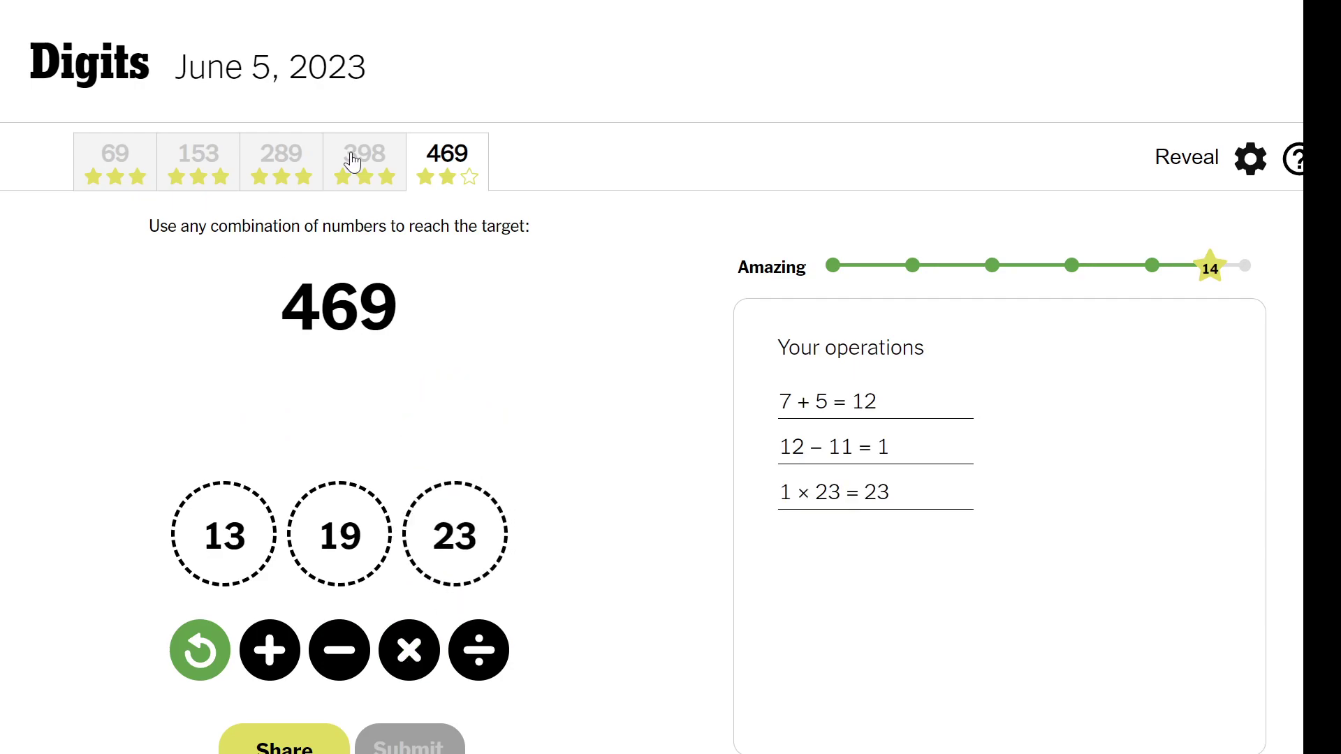
click(428, 545)
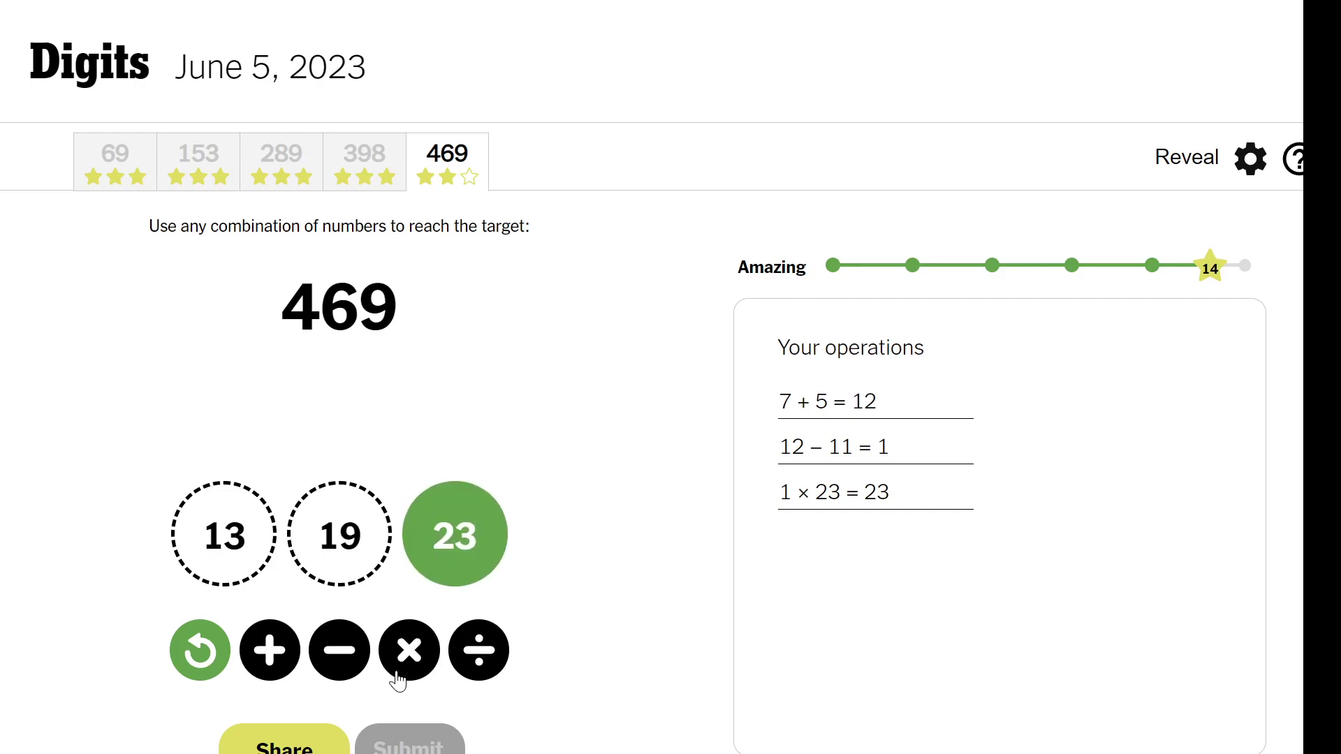
click(199, 650)
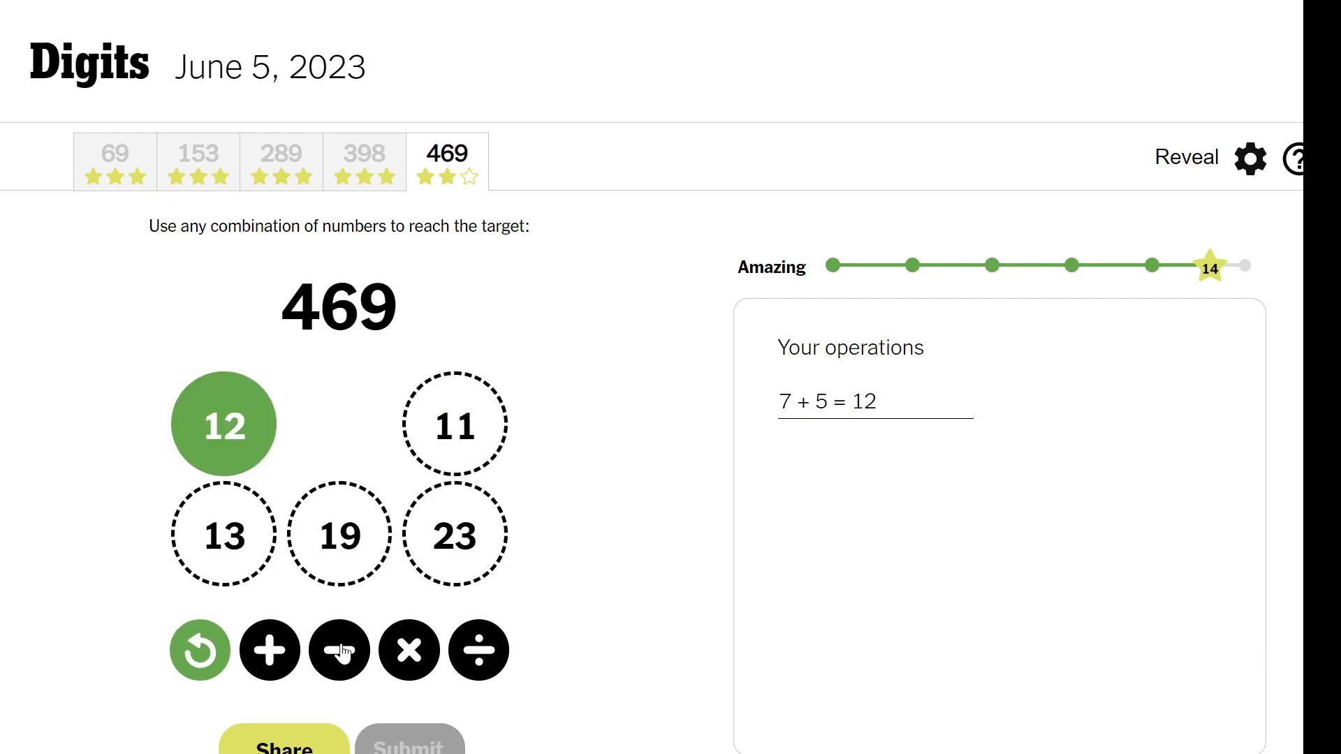
Redo 12 − 11 = 1, add 23 for 24, and multiply 24 by 19 to get 456
click(349, 671)
click(485, 419)
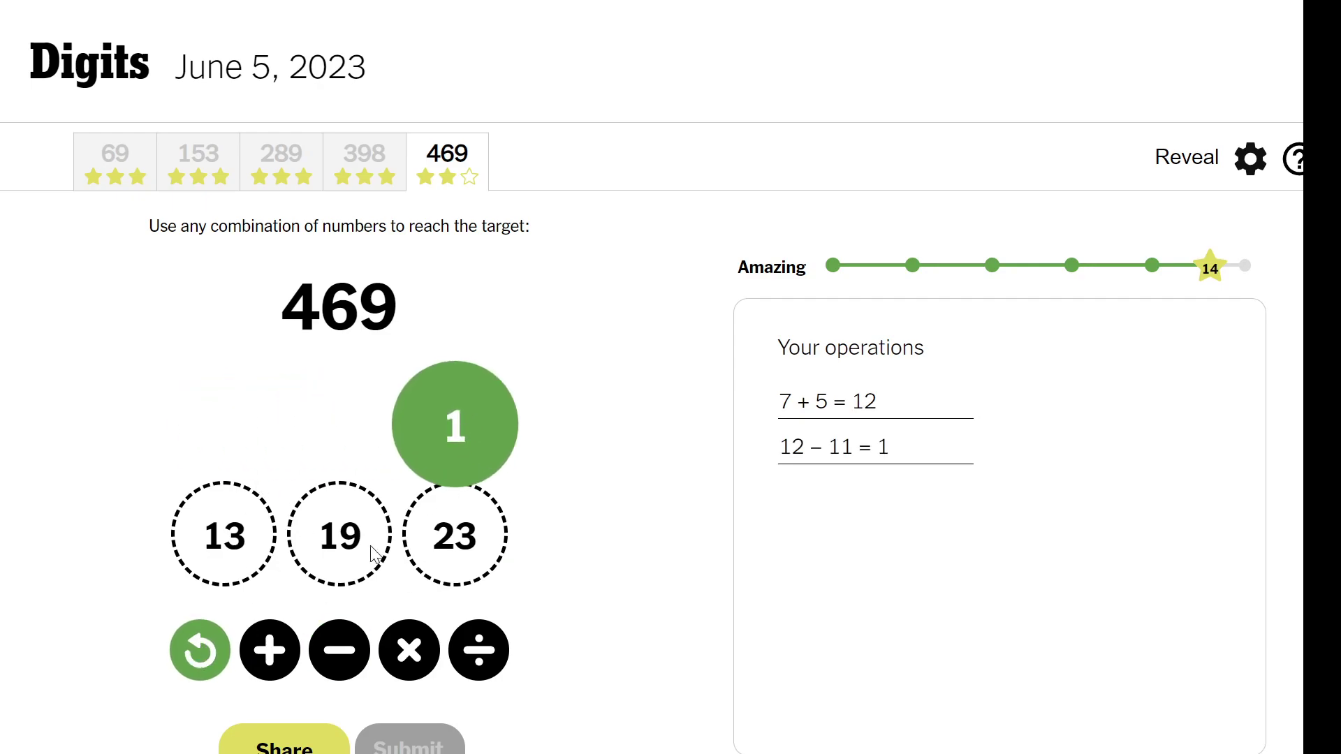
click(269, 650)
click(487, 528)
click(458, 566)
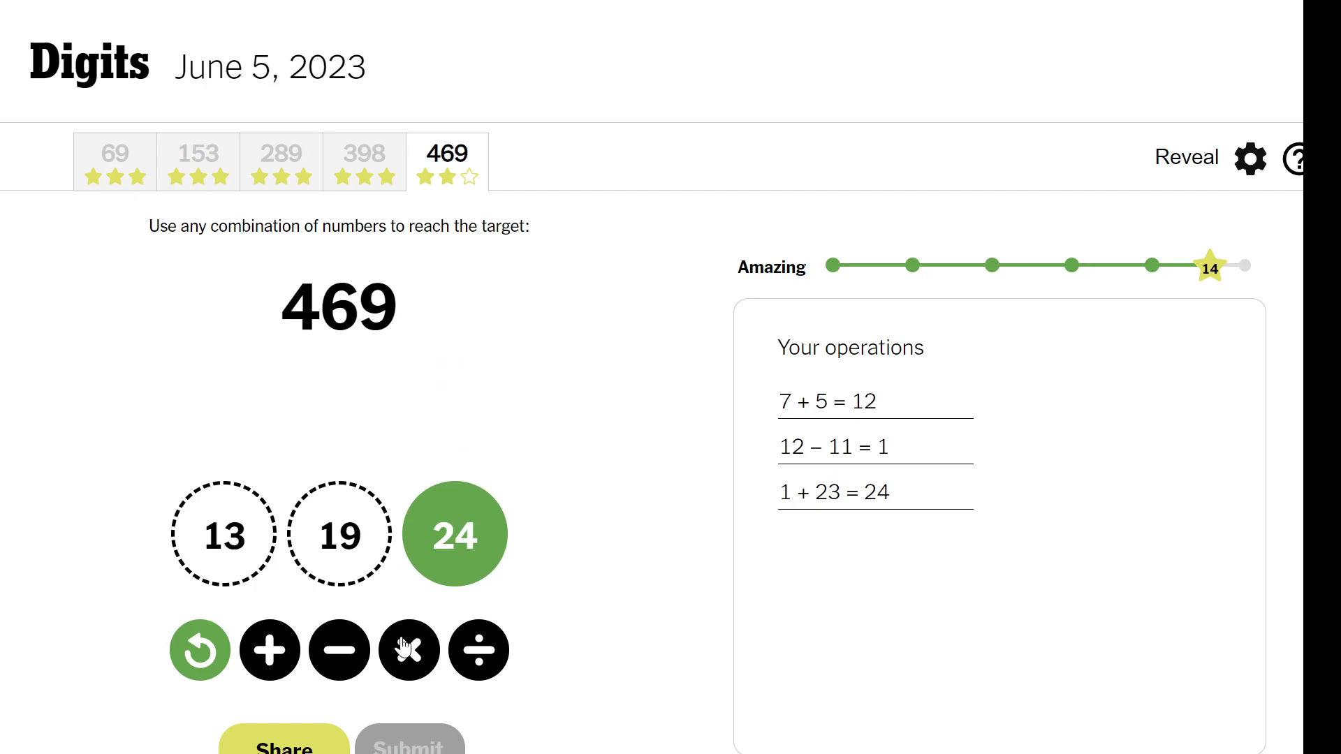
click(404, 650)
click(333, 555)
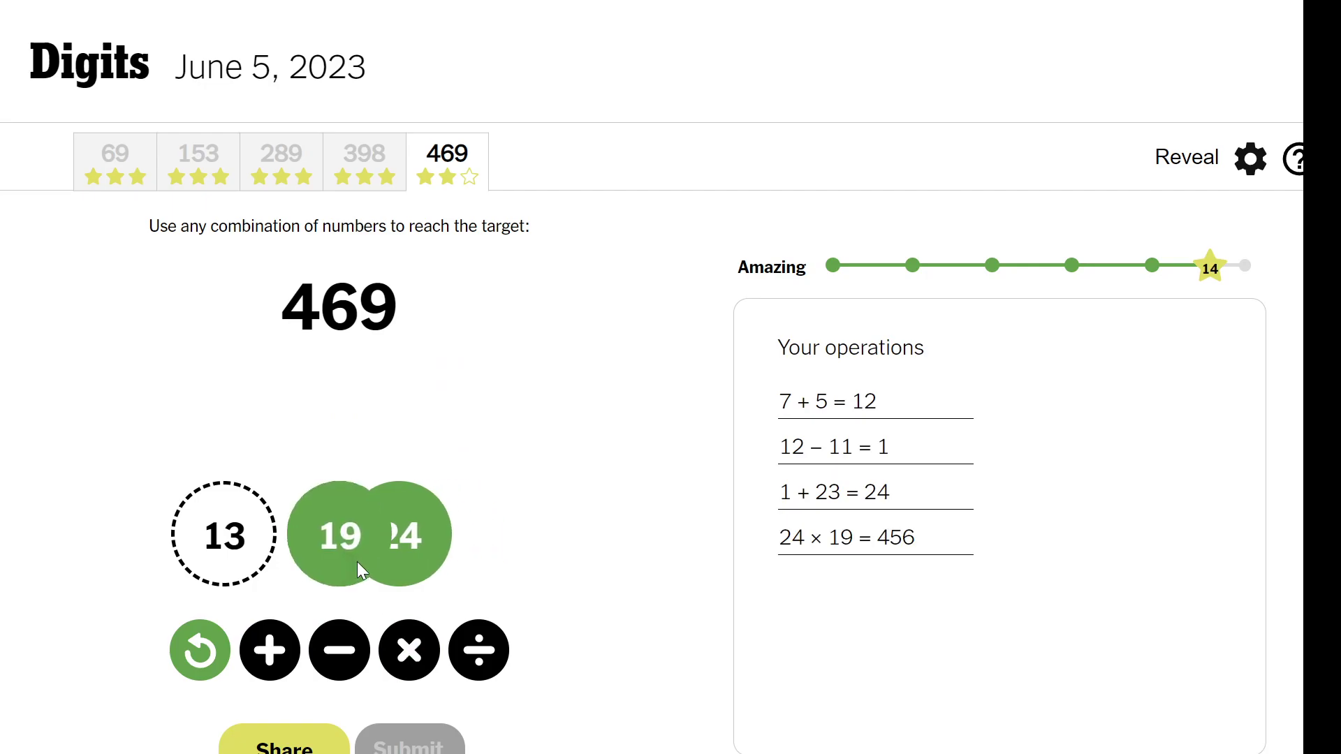
Add 13 to 456 to hit 469, dismiss the success summary, and reset the board
click(343, 561)
click(278, 660)
click(259, 520)
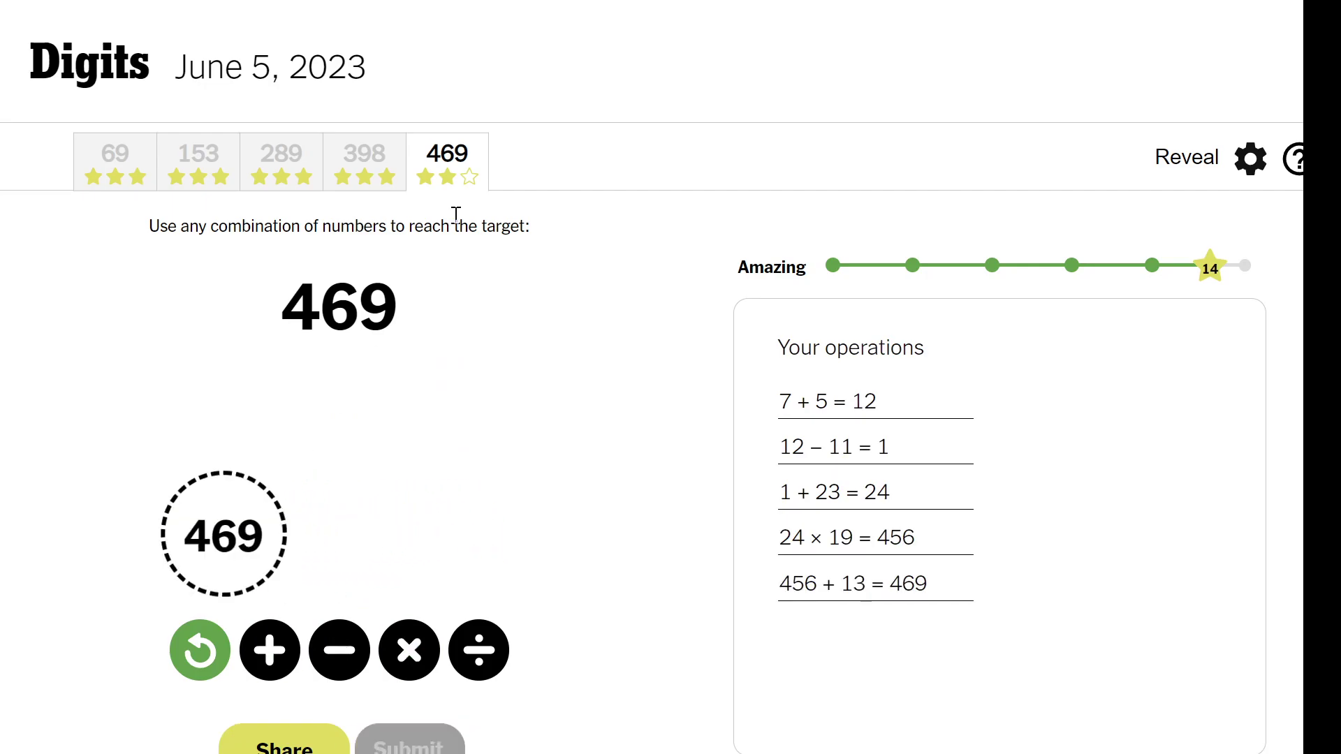
click(205, 525)
click(199, 654)
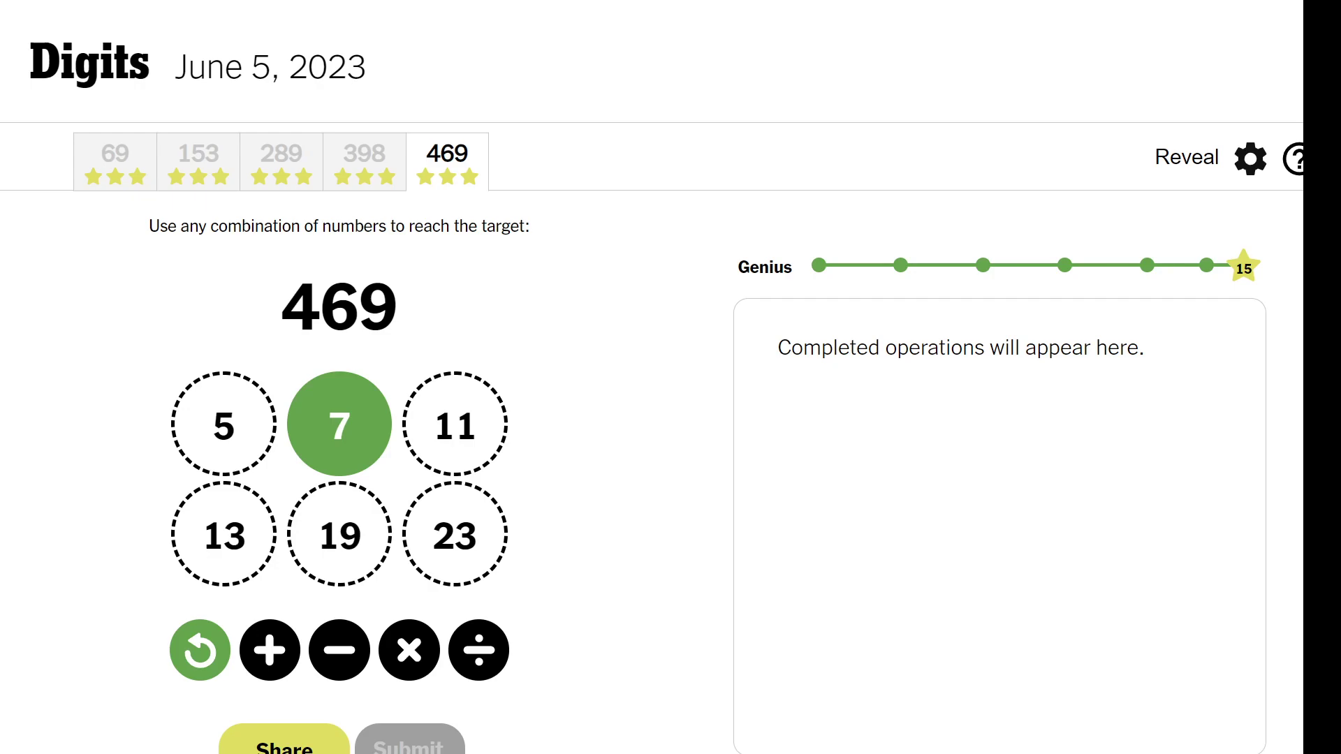
Make 7 − 5 = 2, 2 × 19 = 38, and 23 − 11 = 12
click(337, 663)
click(228, 446)
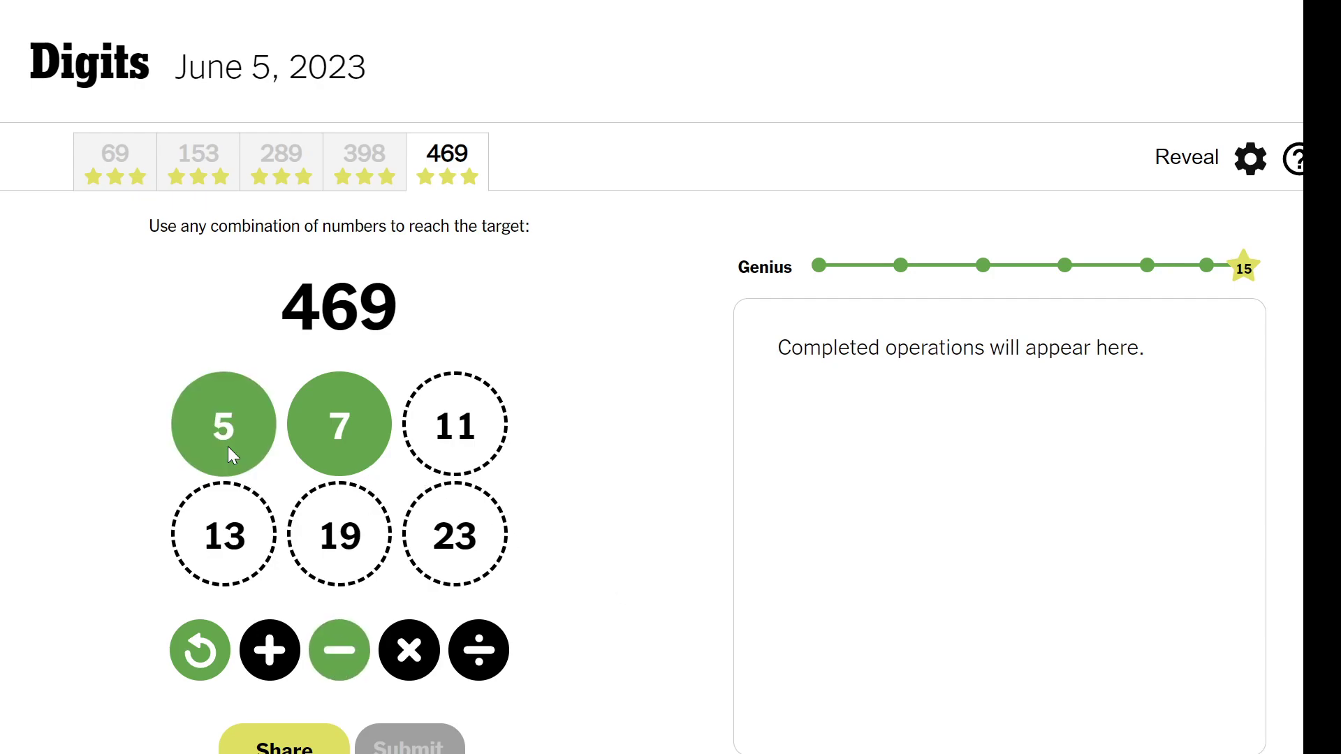
click(409, 650)
click(344, 539)
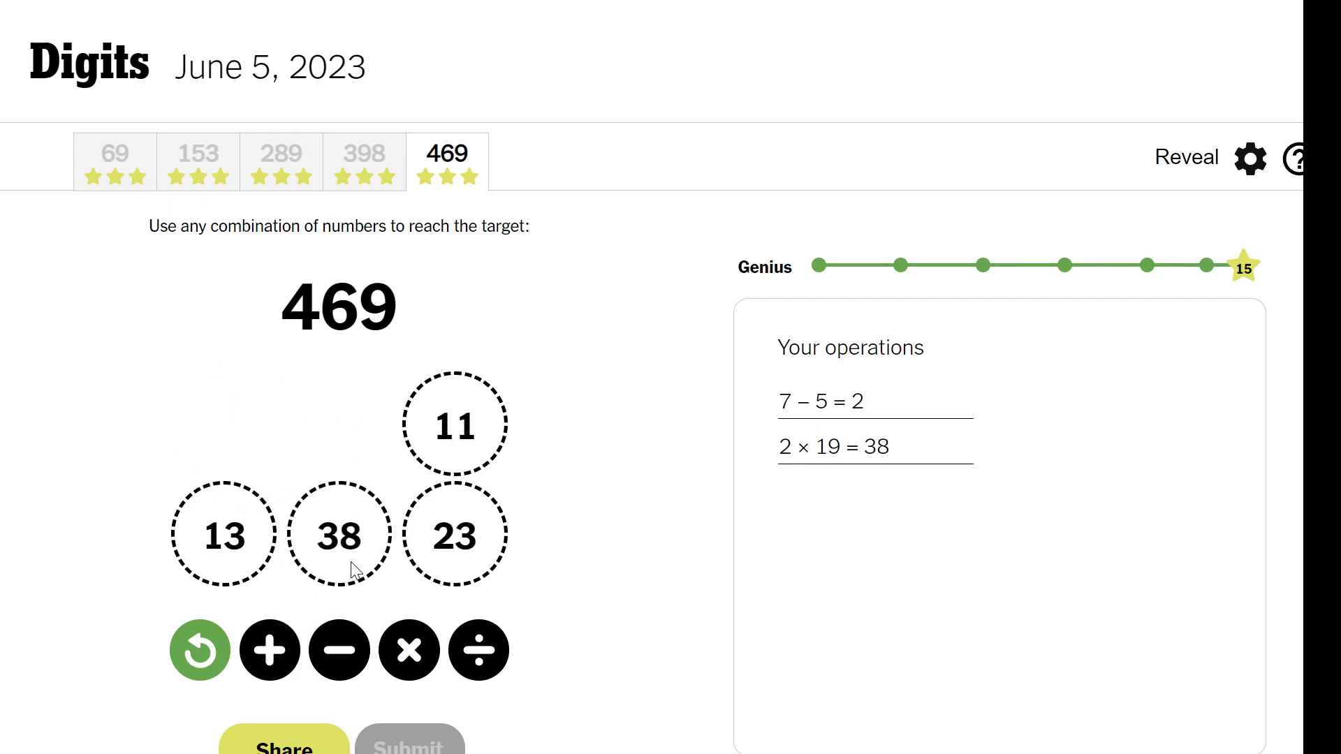
click(437, 566)
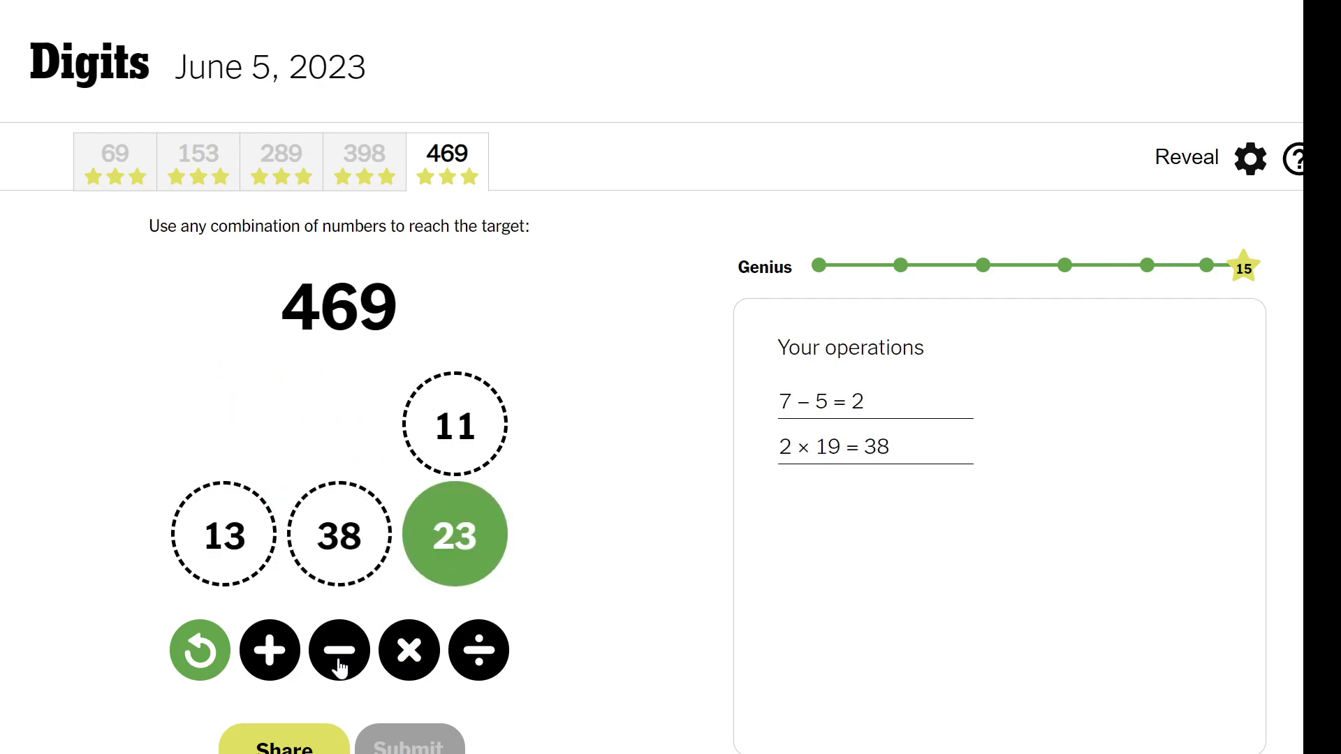
click(340, 659)
click(485, 429)
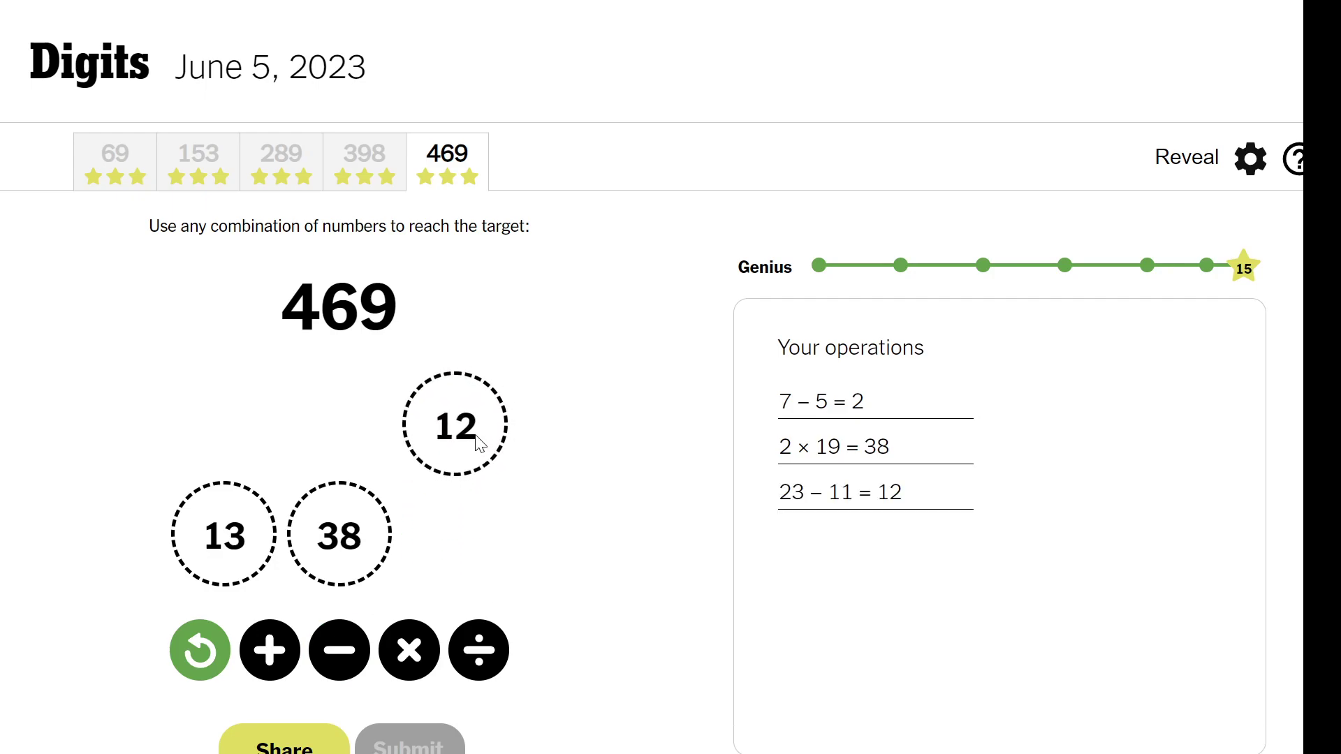
Multiply 12 by 38 for 456 and add 13 to reach 469
click(469, 443)
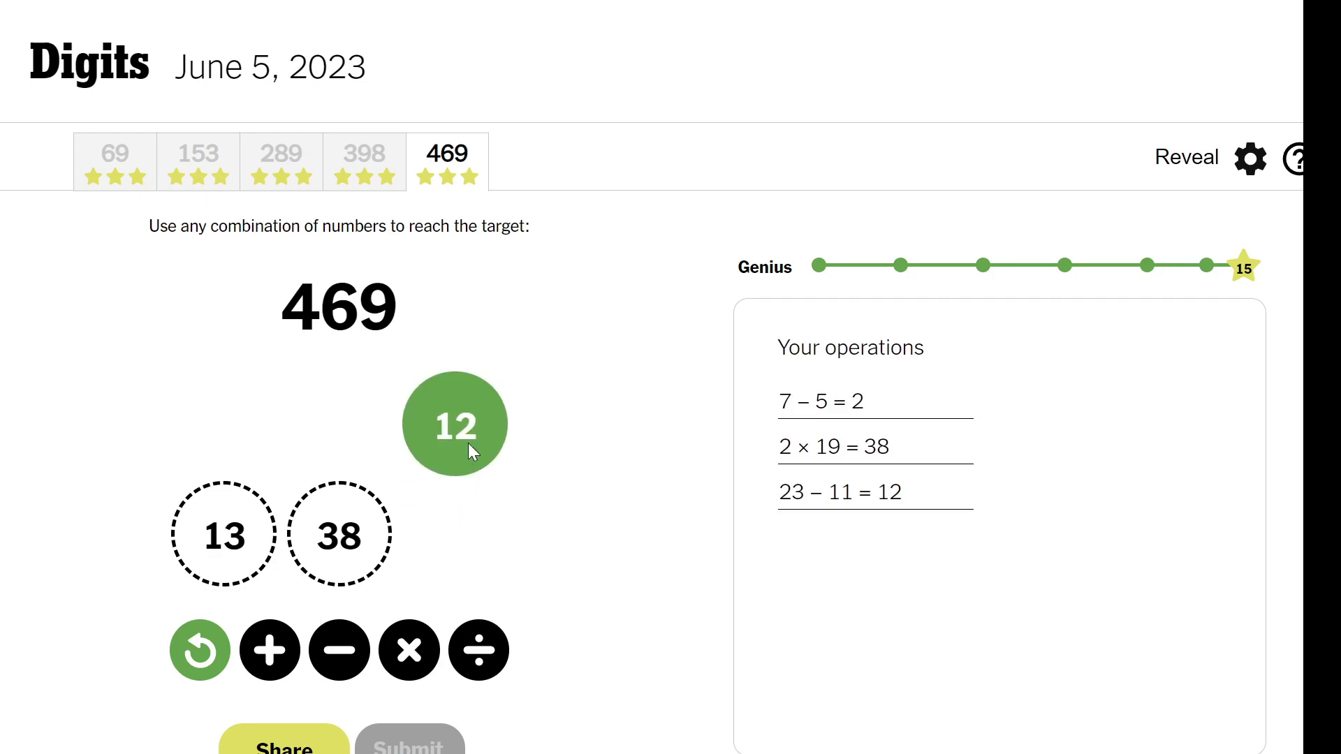
click(416, 651)
click(361, 540)
click(377, 556)
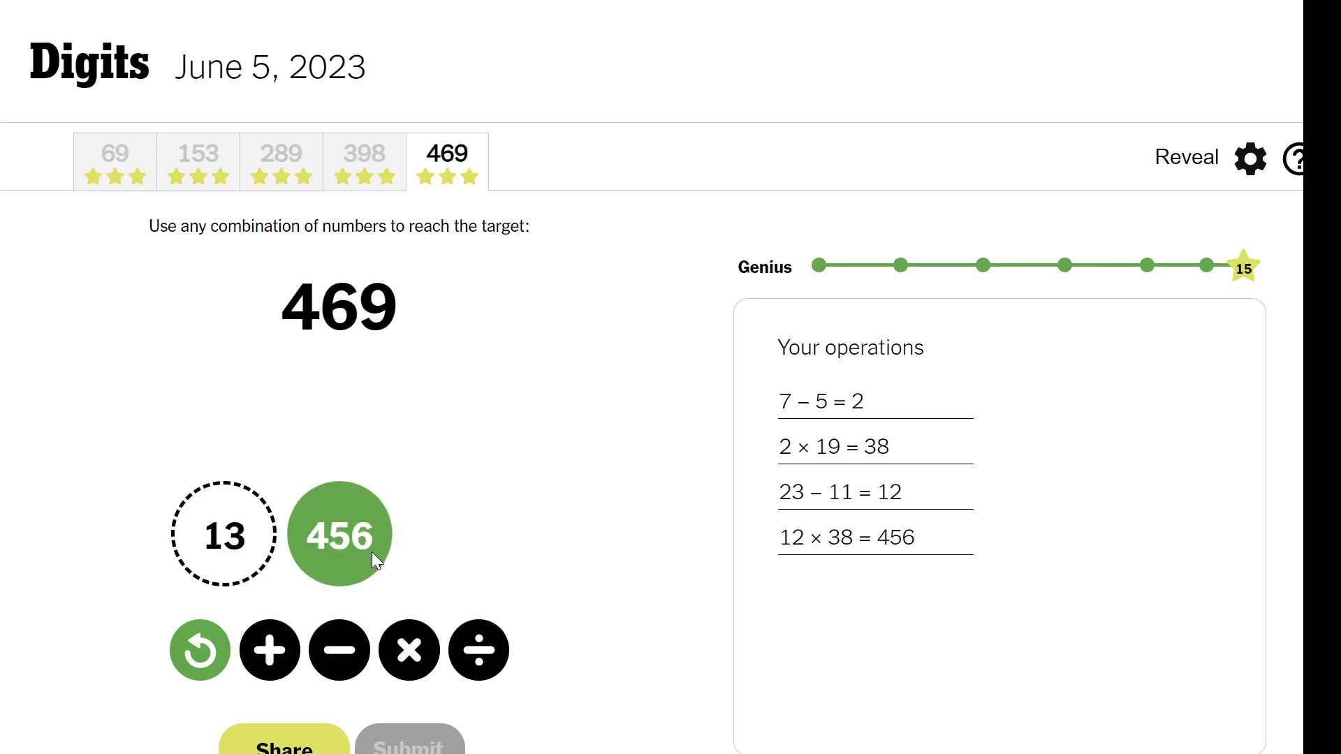
click(270, 647)
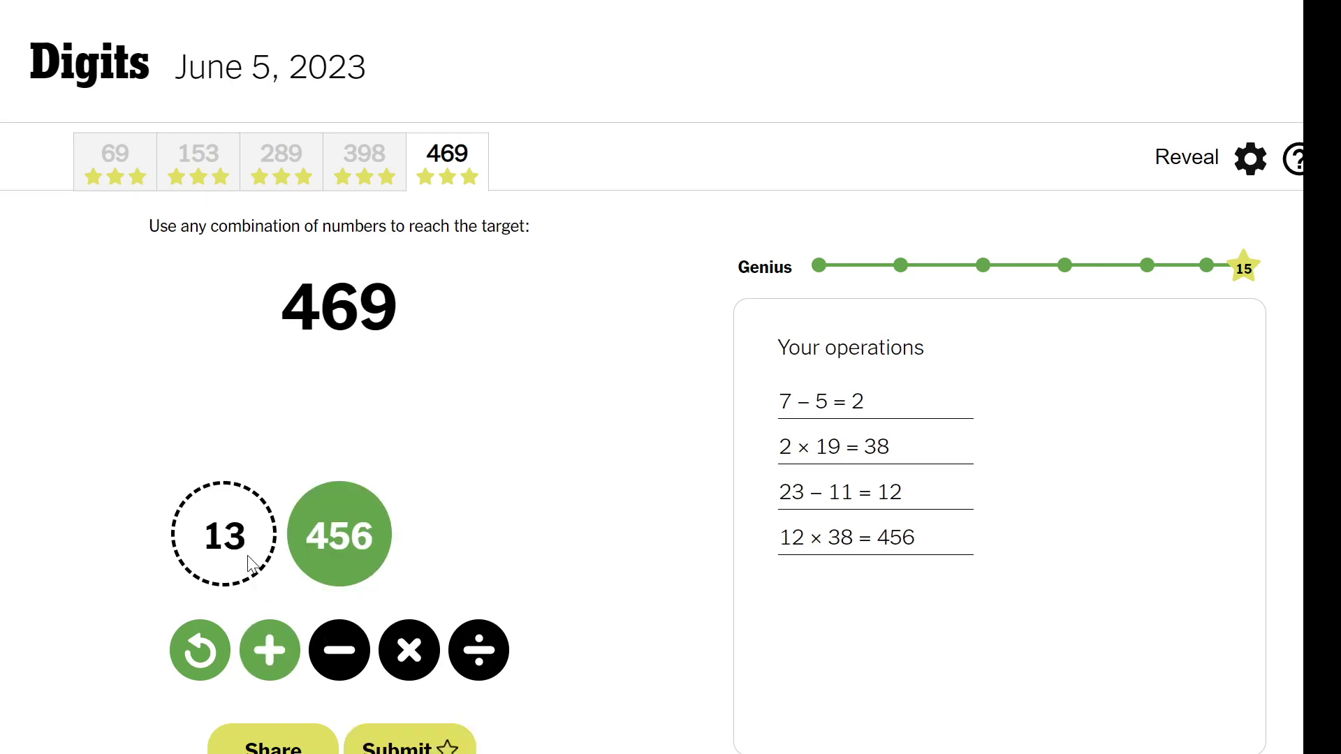
click(270, 566)
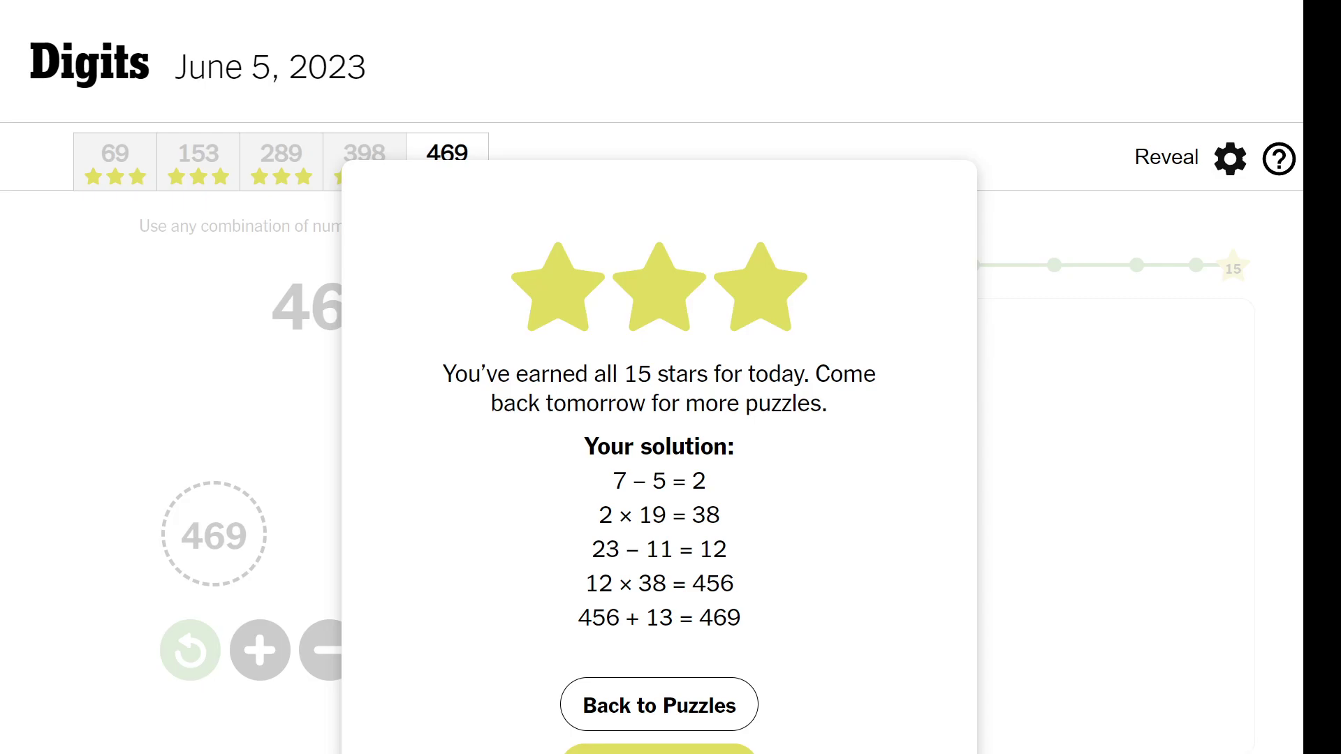
Close the summary, undo back to the starting numbers, and make 11 − 5 = 6
click(138, 584)
click(199, 649)
click(199, 649)
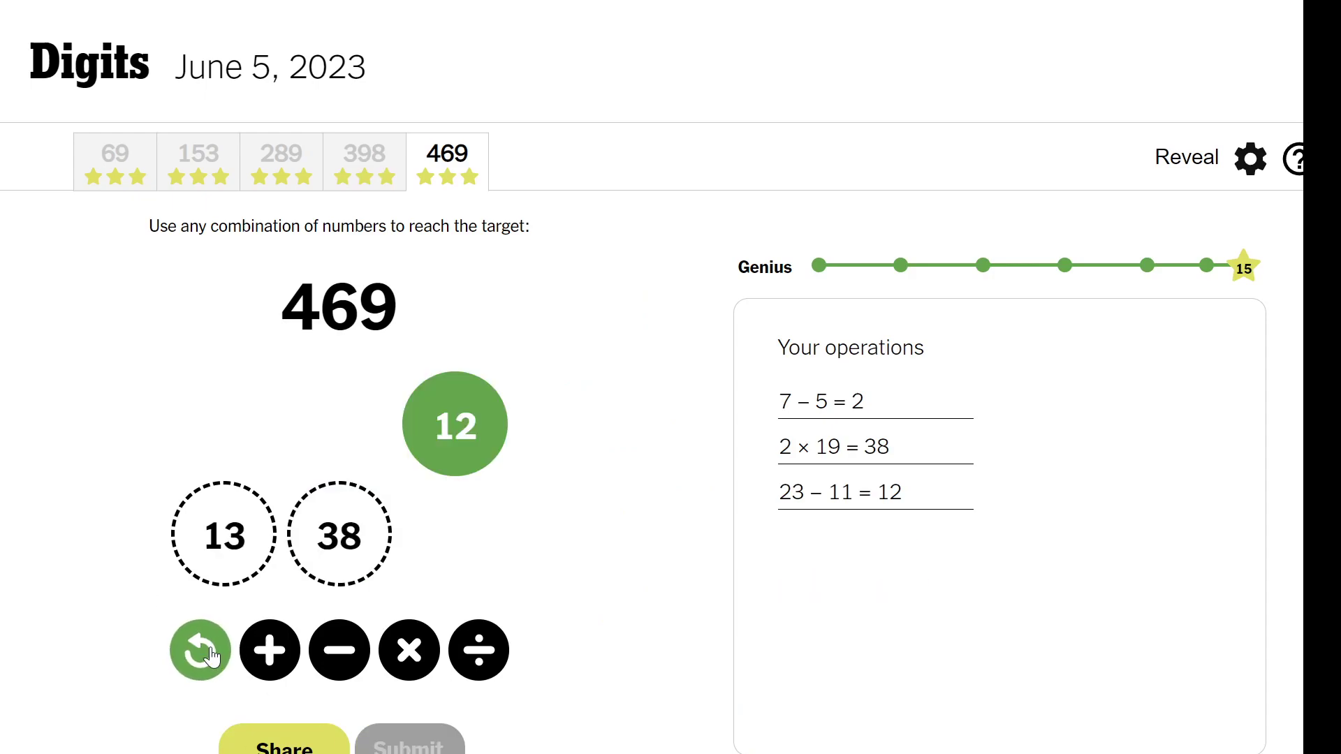
click(199, 650)
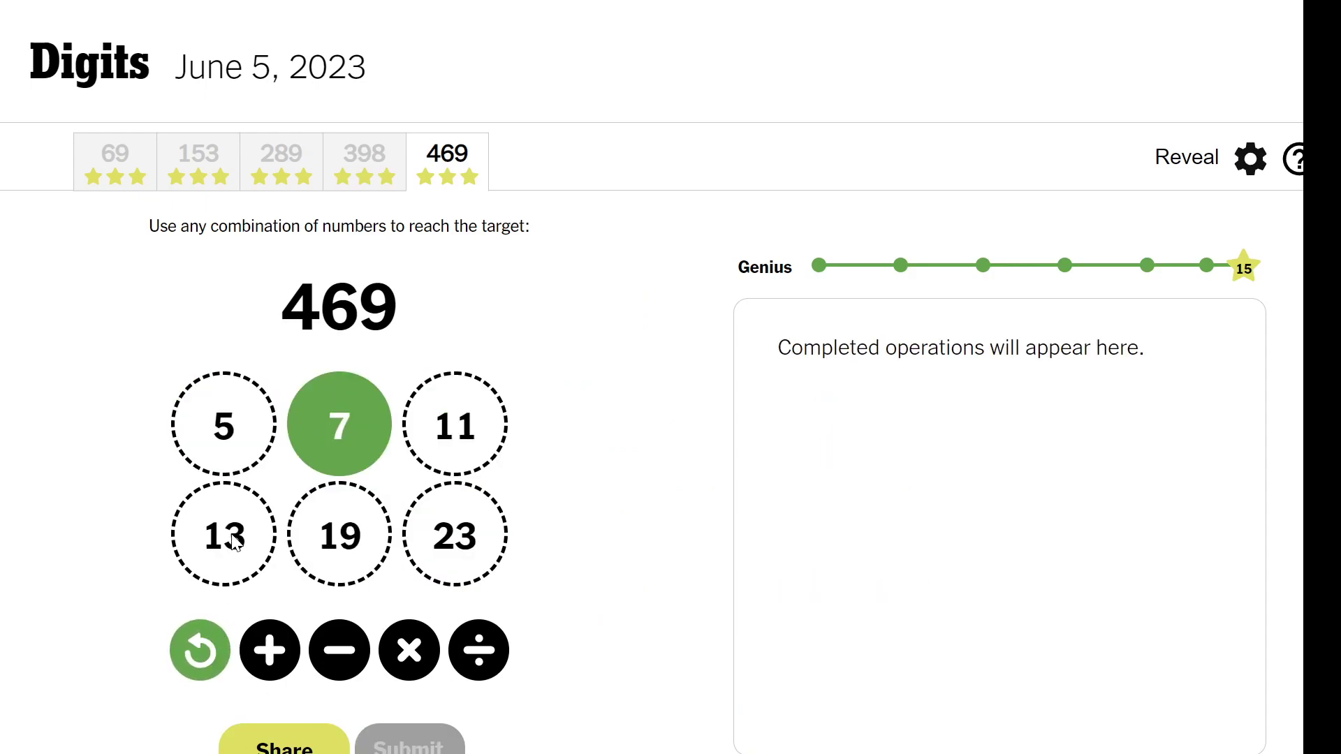
click(452, 425)
click(347, 652)
click(216, 393)
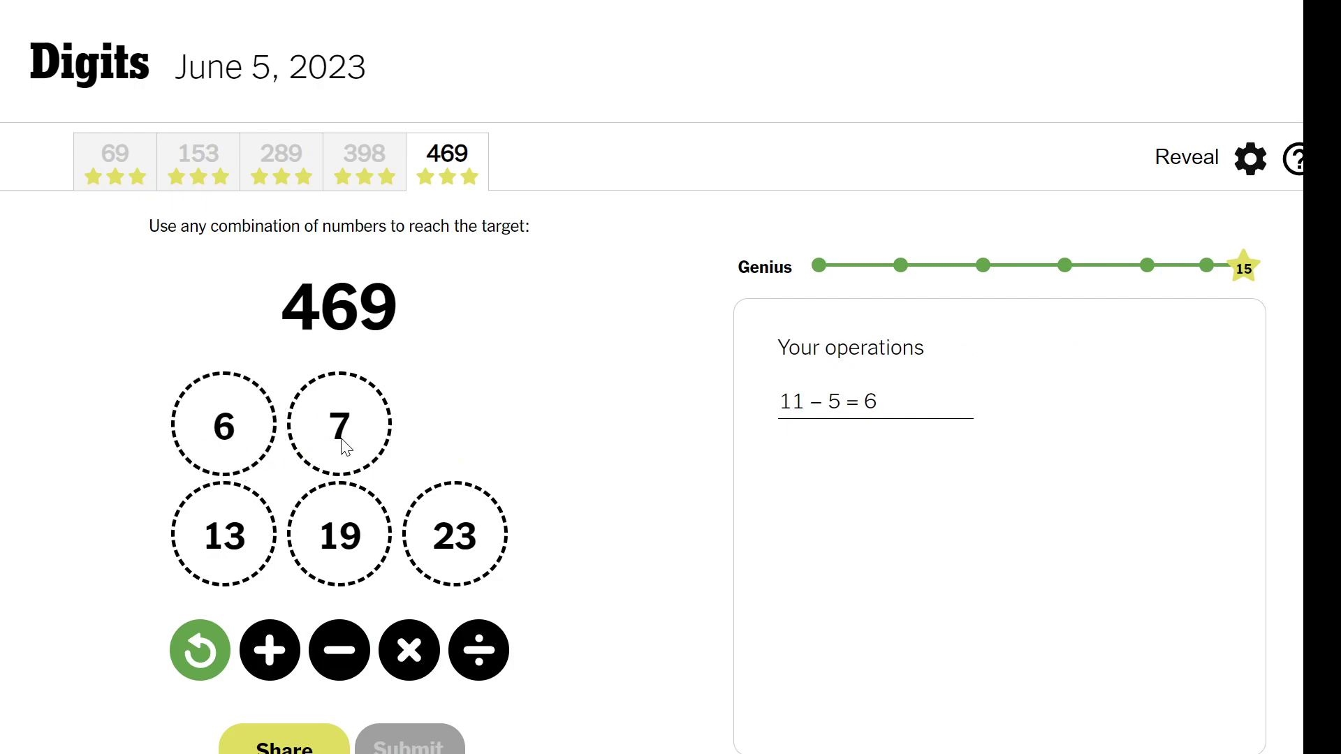
Make 23 + 7 = 30 and 30 − 6 = 24, then undo all three operations
click(452, 569)
click(275, 643)
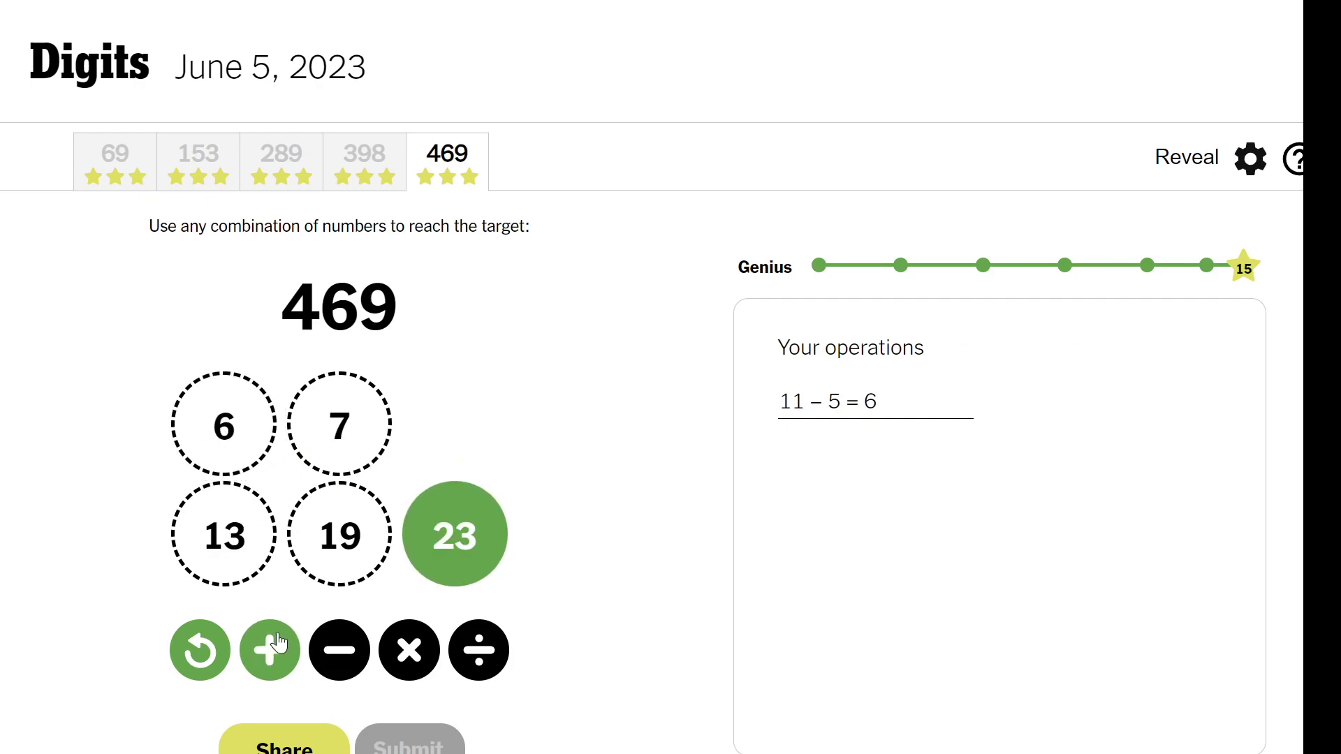
click(351, 432)
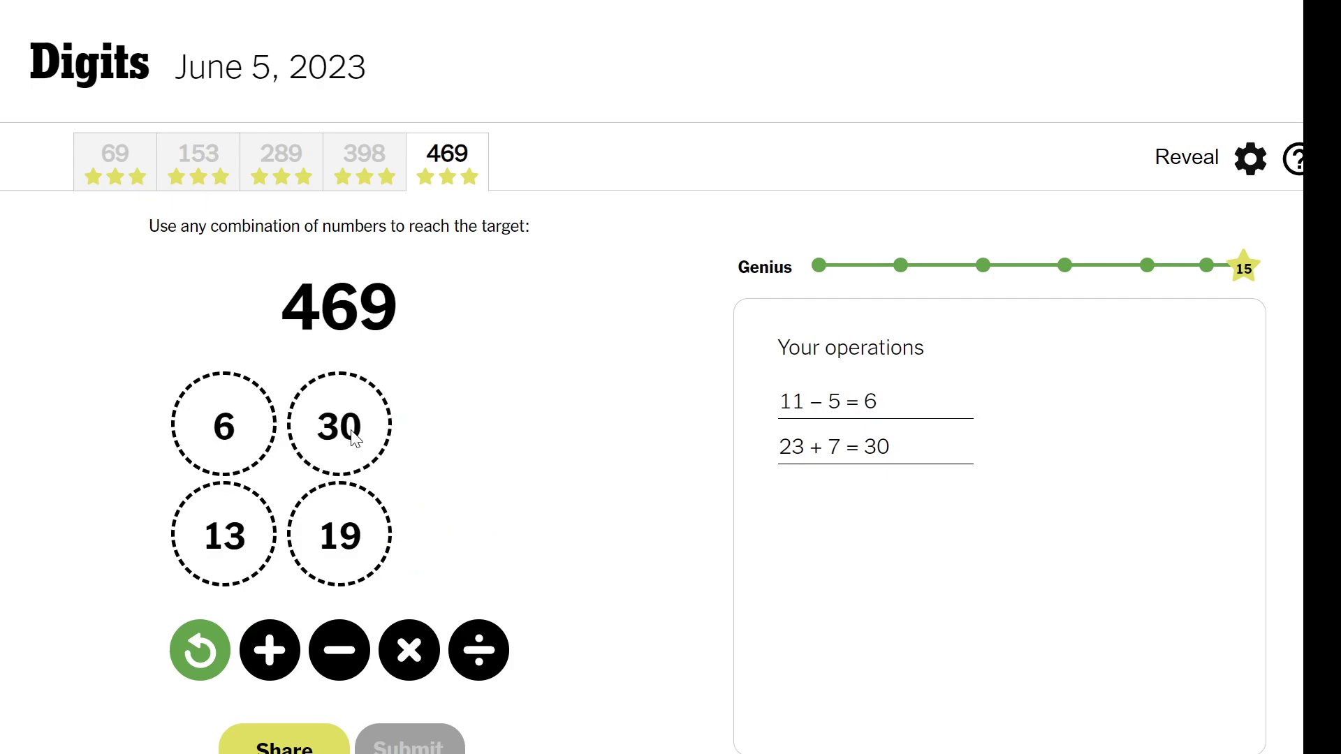
click(352, 441)
click(323, 667)
click(226, 421)
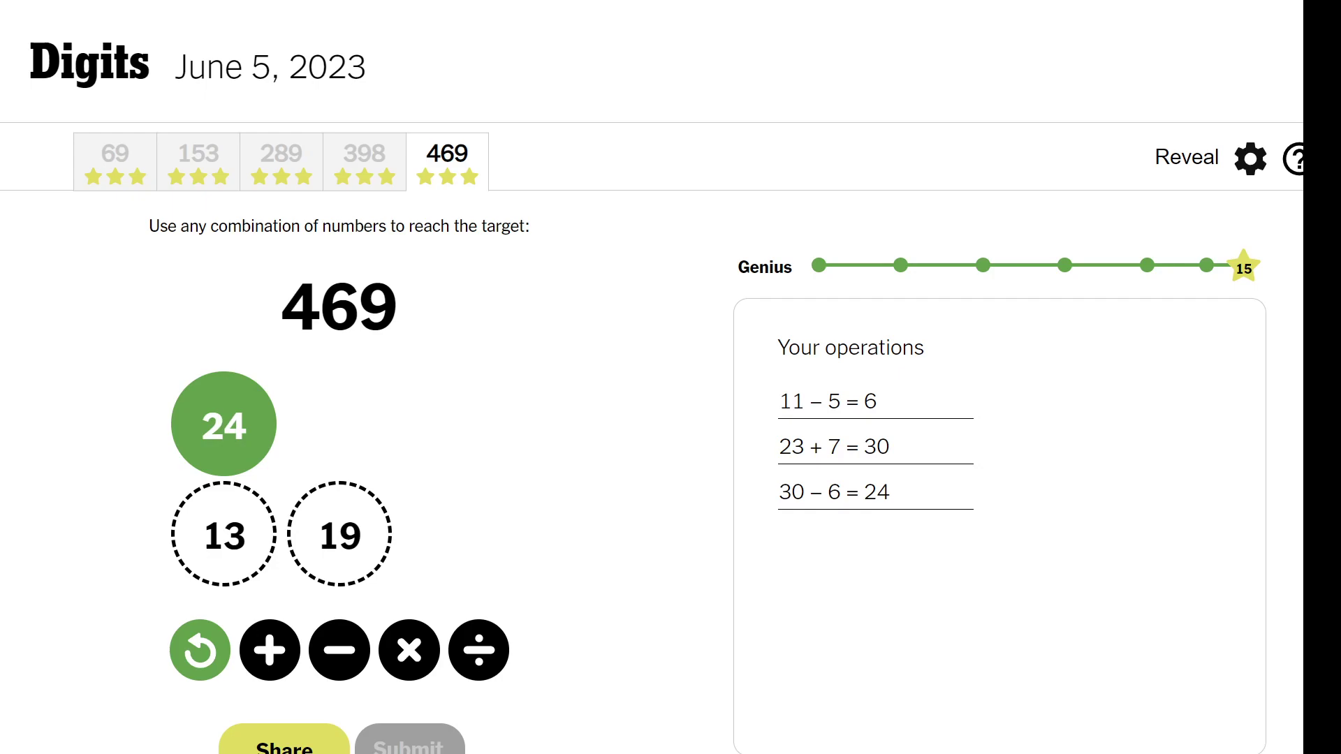
click(177, 651)
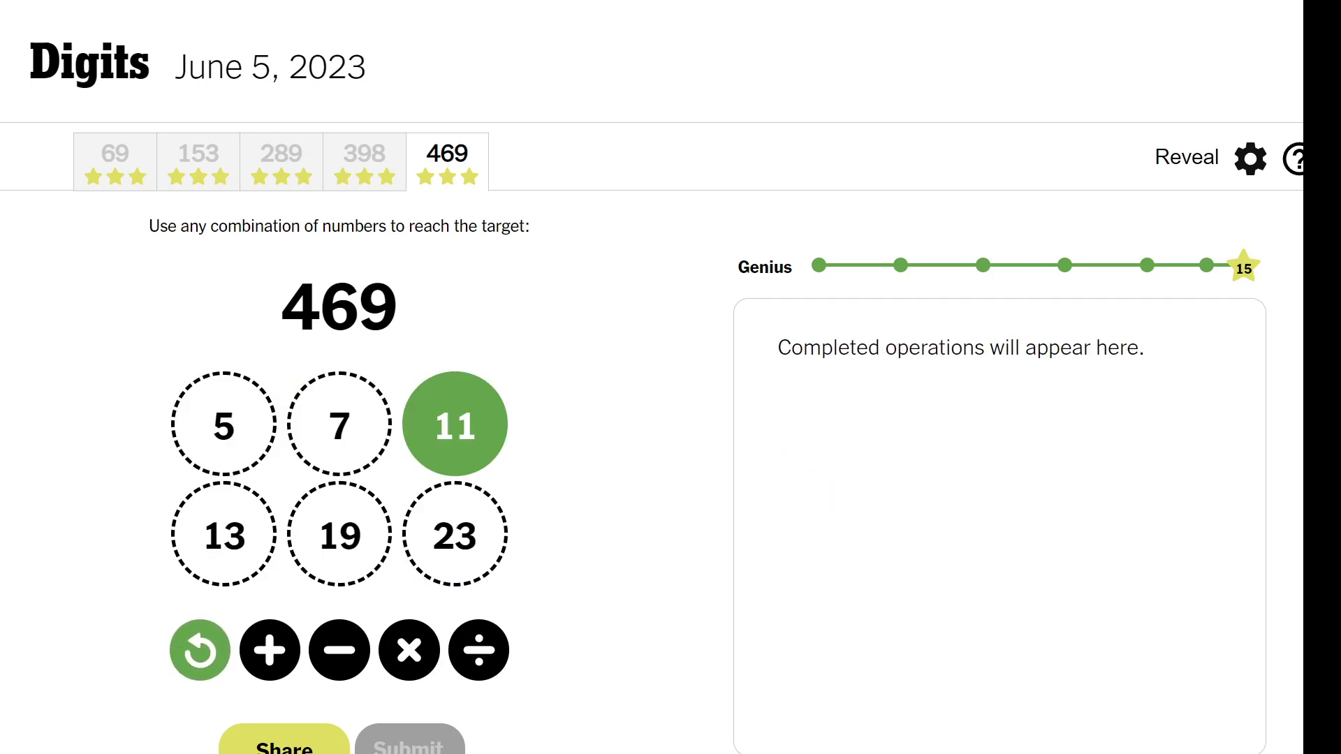
Make 13 + 5 = 18 and 19 − 7 = 12
click(217, 532)
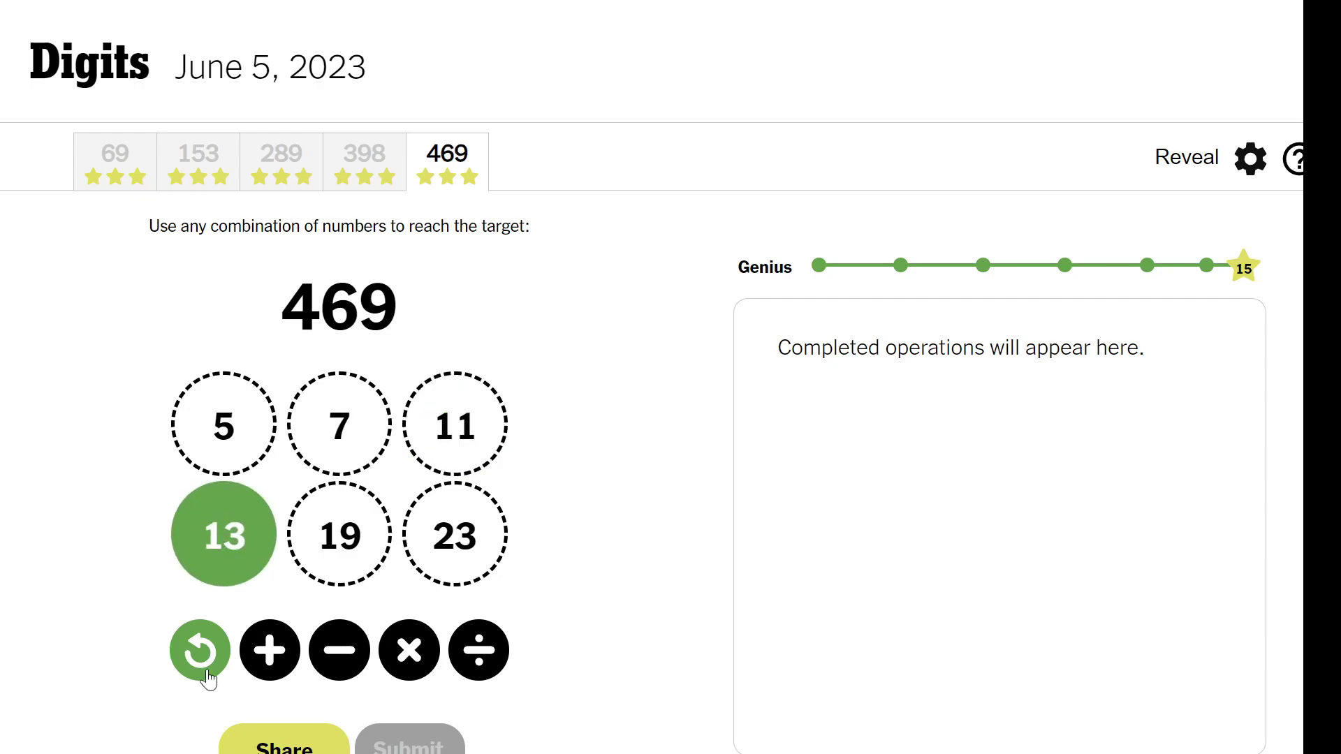
click(268, 651)
click(215, 431)
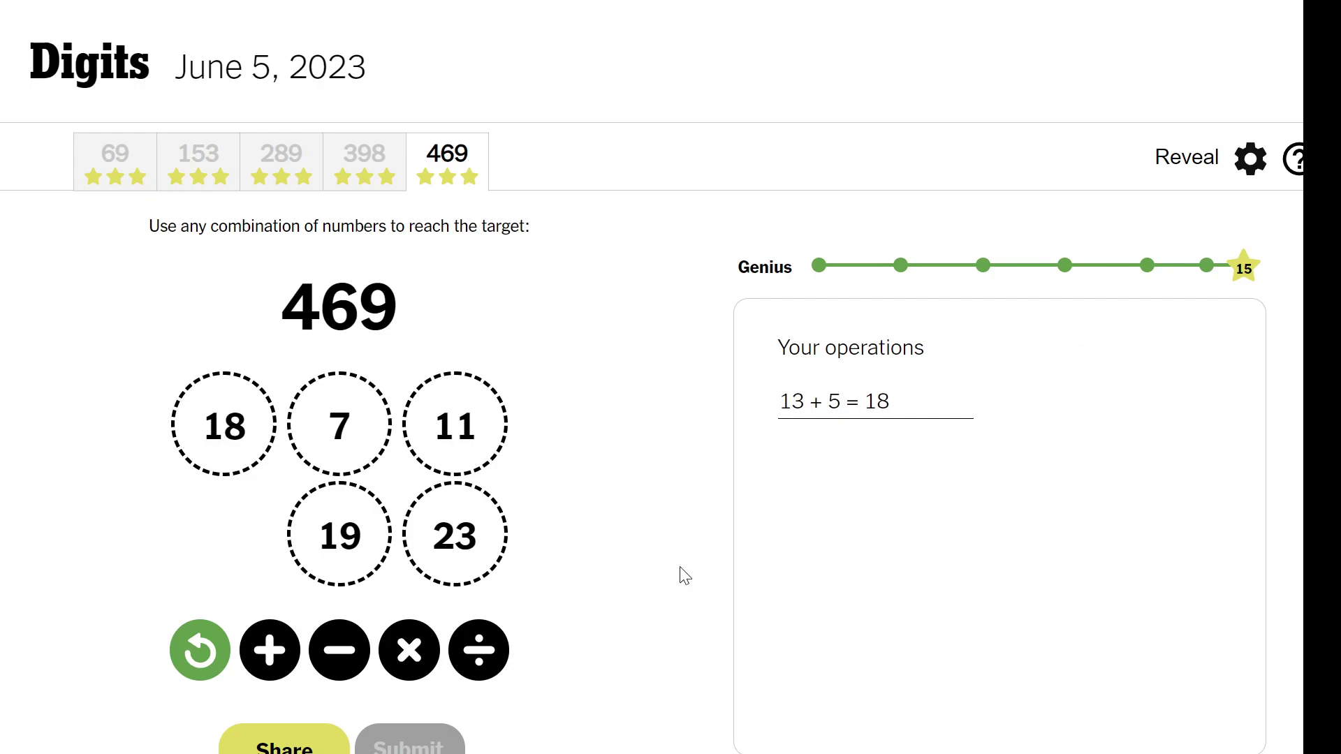
click(356, 560)
click(338, 655)
click(350, 414)
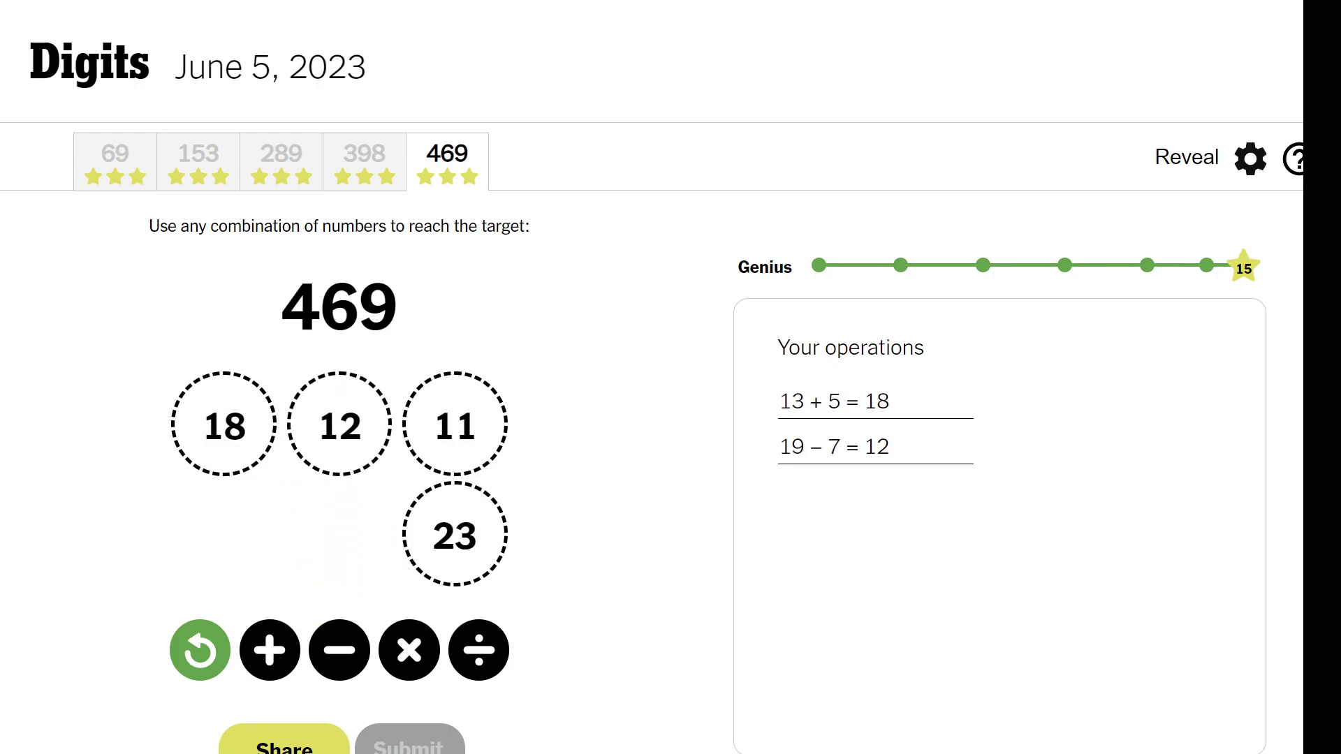
Multiply 18 by 12 for 216 and 23 by 11 for 253
click(216, 451)
click(408, 650)
click(365, 461)
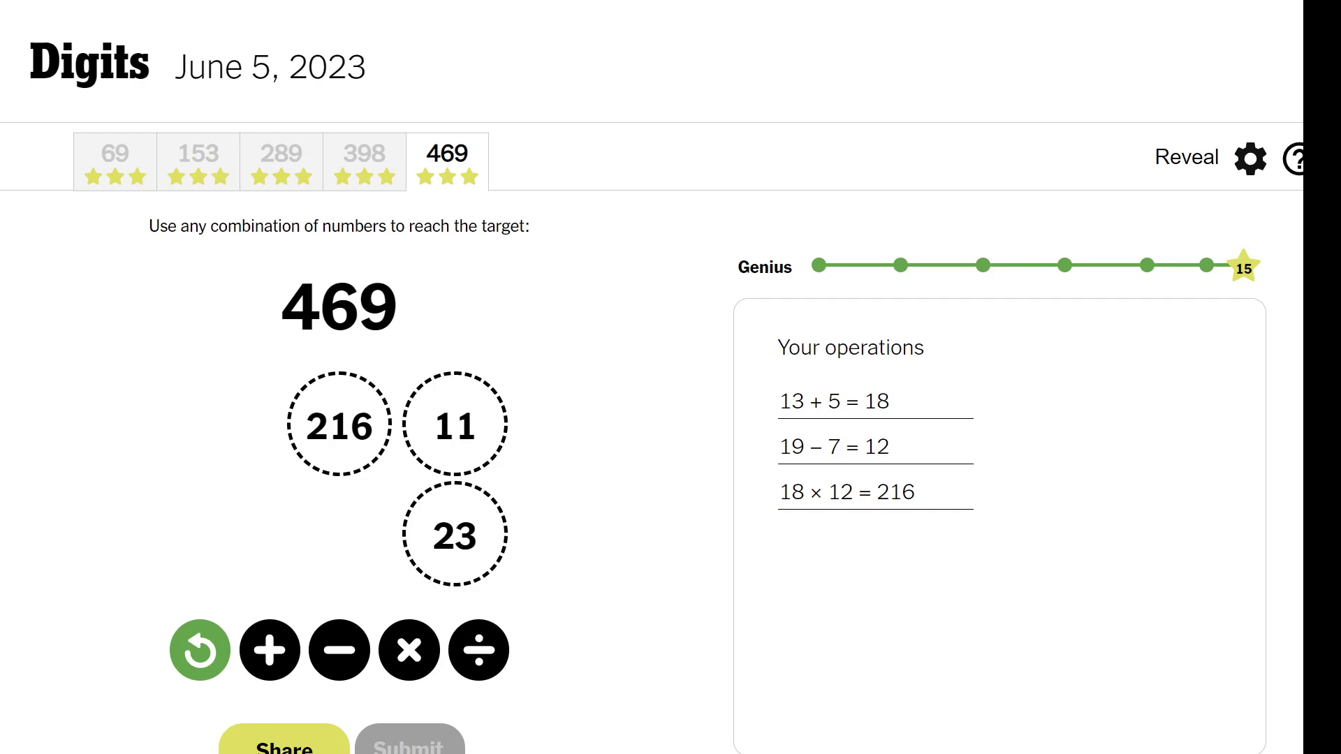
click(457, 532)
click(409, 650)
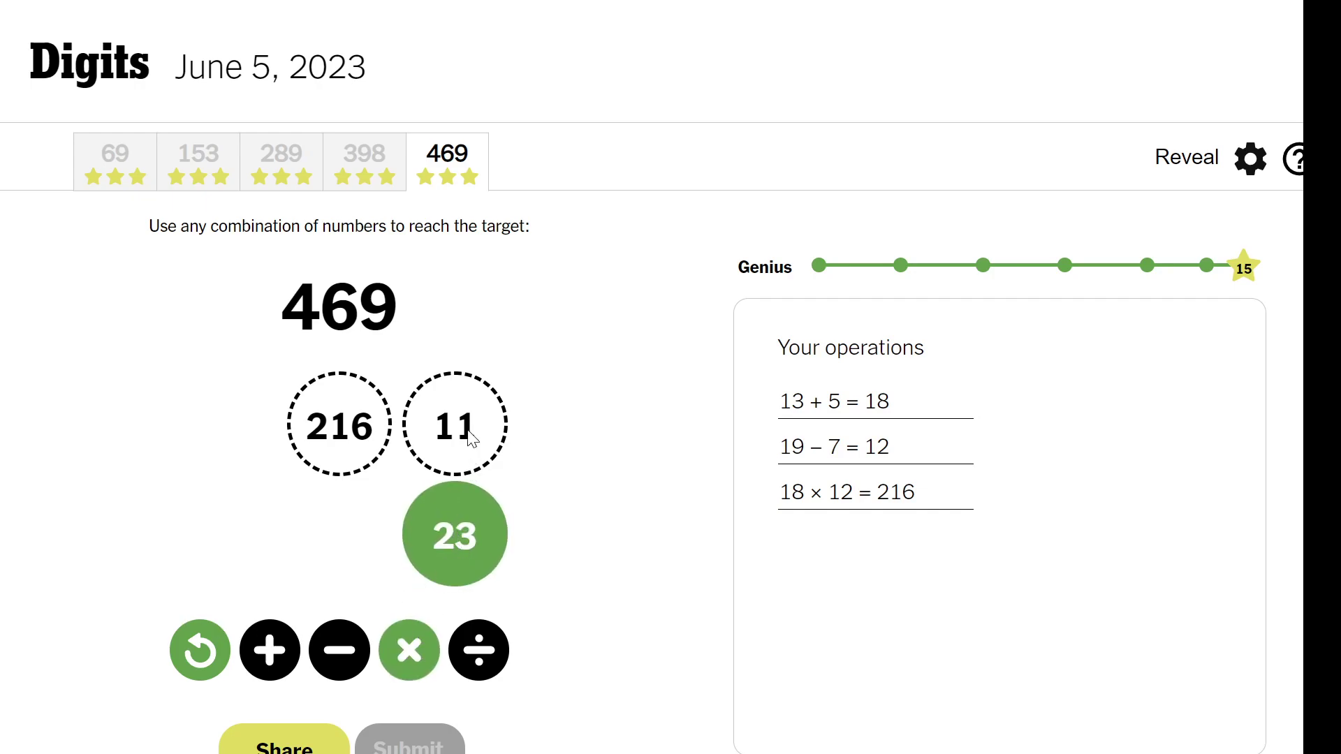
click(468, 438)
Add 216 to 253 to reach 469, then close the summary and undo the last steps
click(269, 651)
click(342, 438)
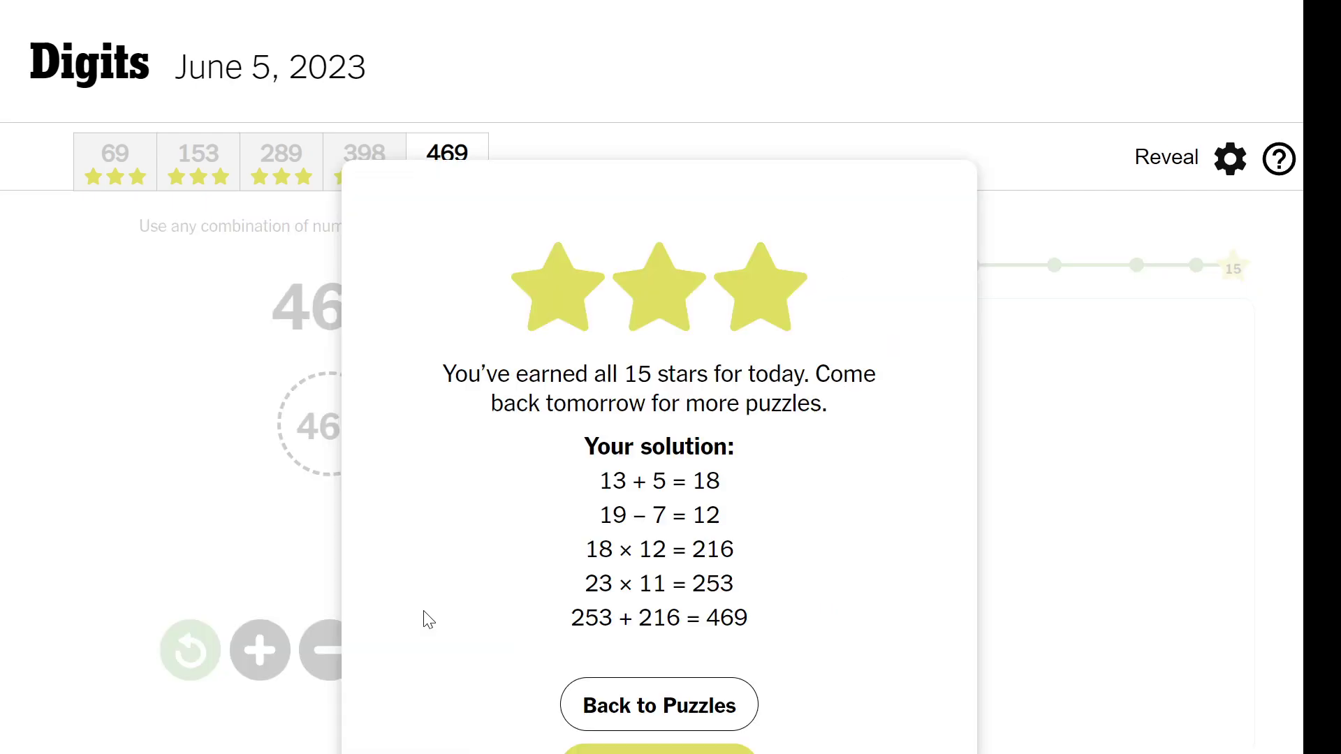
click(207, 648)
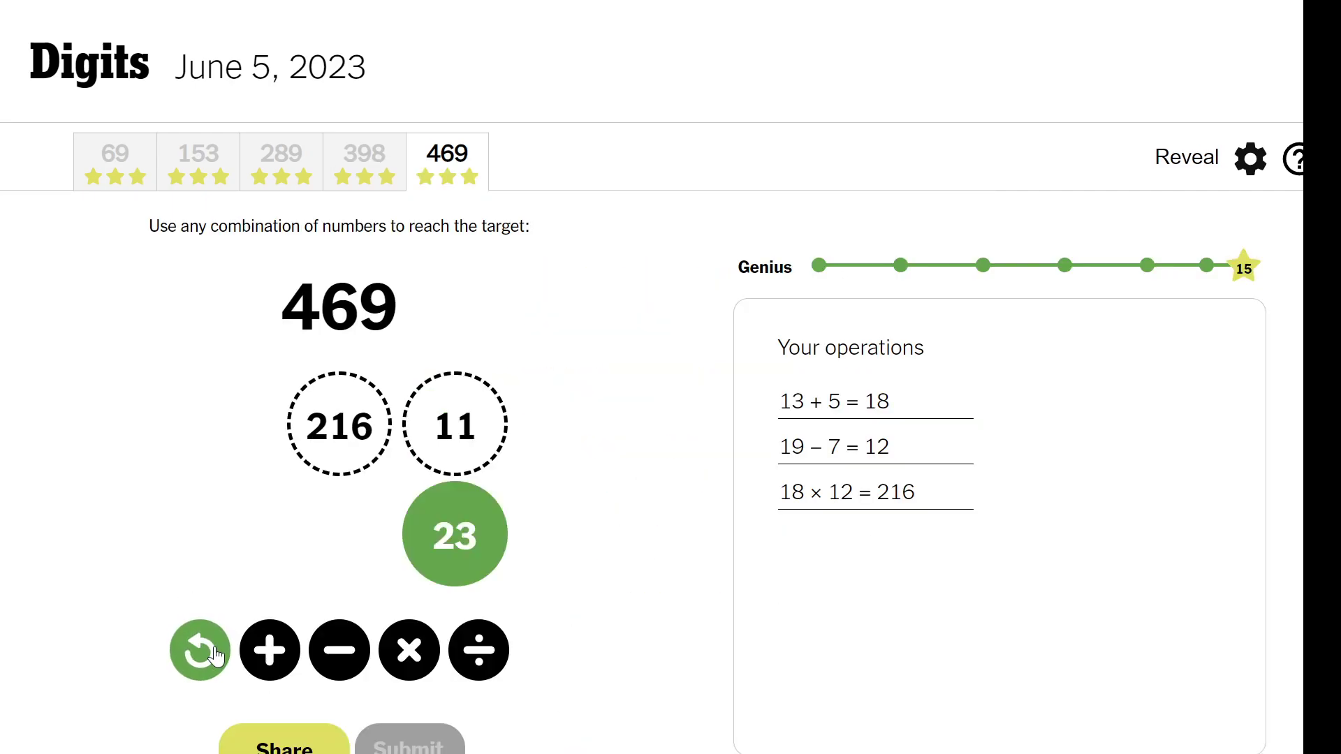